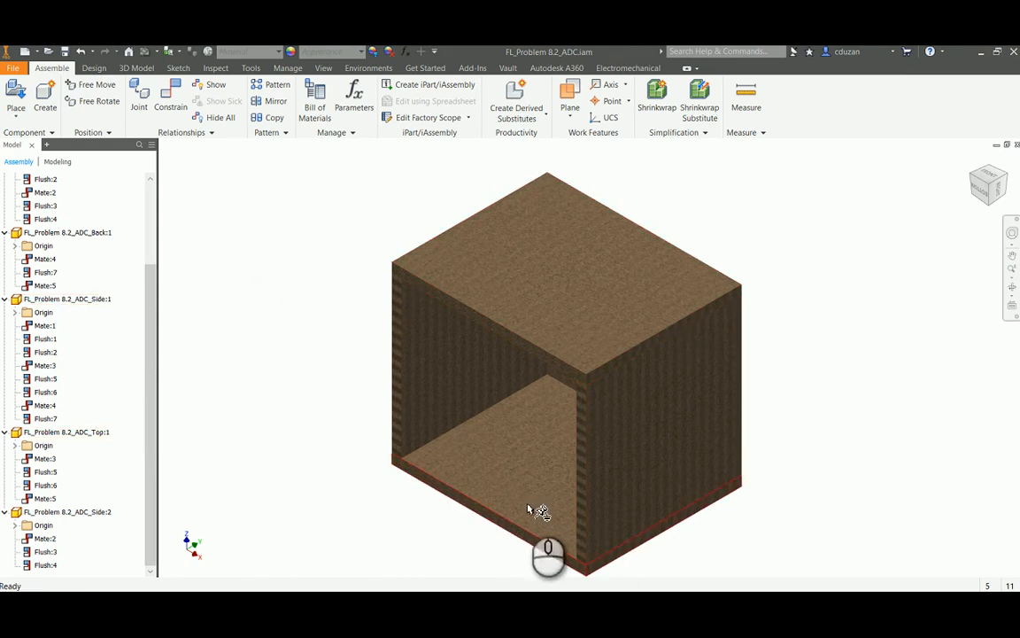
Switch to File Explorer, open FL_Problem 8.2_ADC_Axle.ipt to review the square axle part, and close the part
middle_click_drag(598, 460, 548, 416)
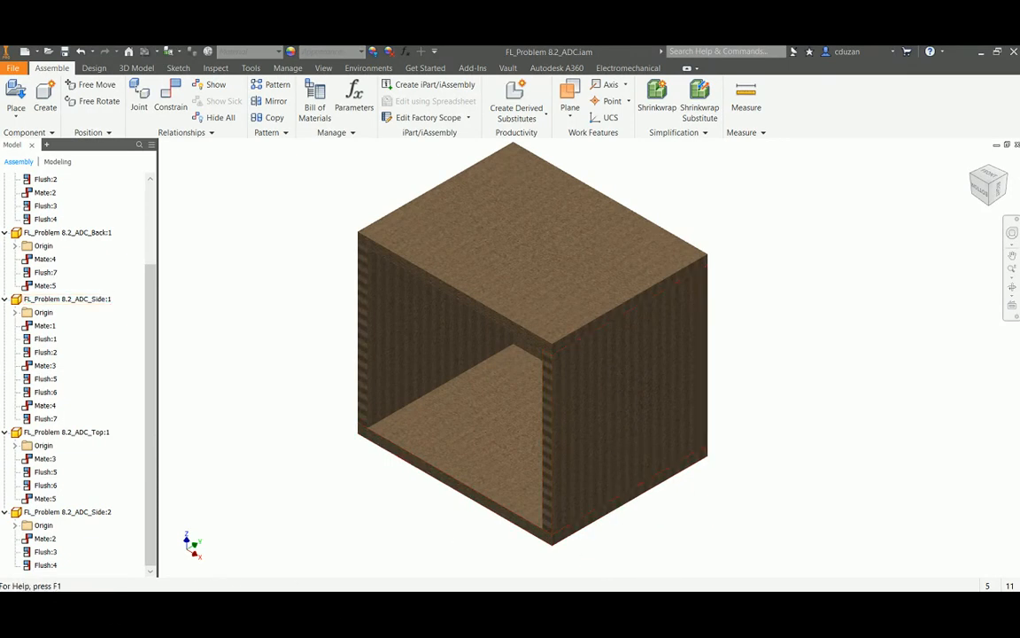
left_click(105, 606)
left_click(204, 539)
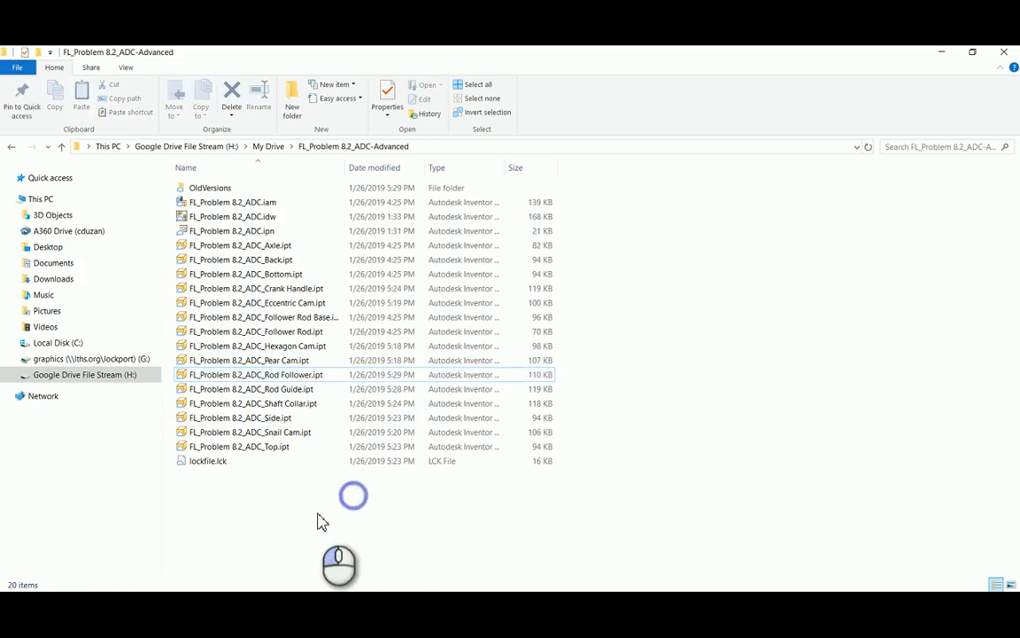
double_click(278, 247)
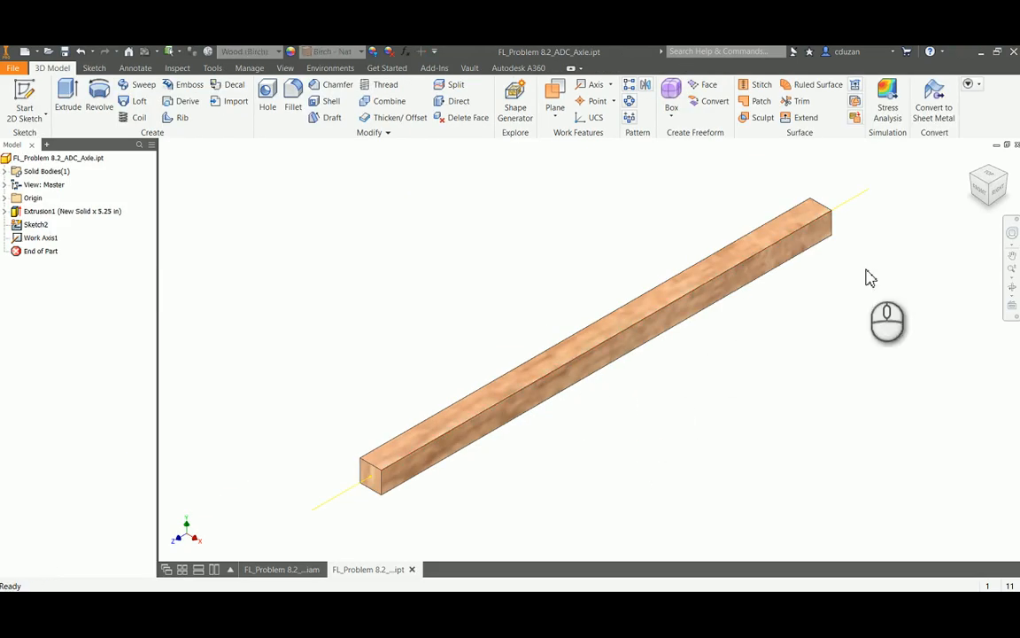
left_click(1016, 144)
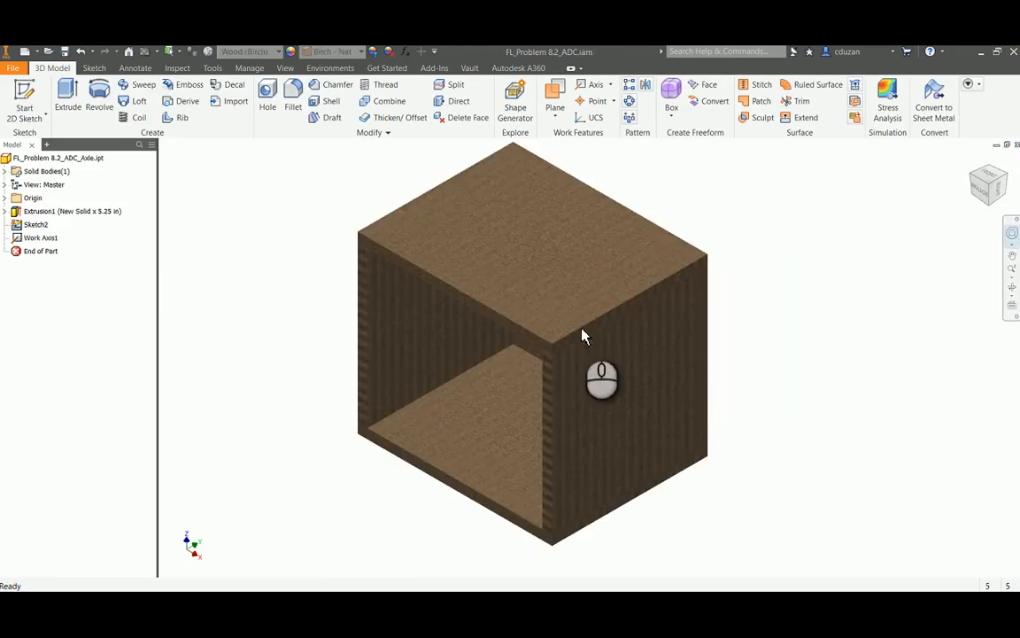
Delete FL_Problem 8.2_ADC_Axle.ipt from the FL_Problem 8.2_ADC-Advanced folder in File Explorer and switch back to the Inventor assembly
mouse_move(119, 604)
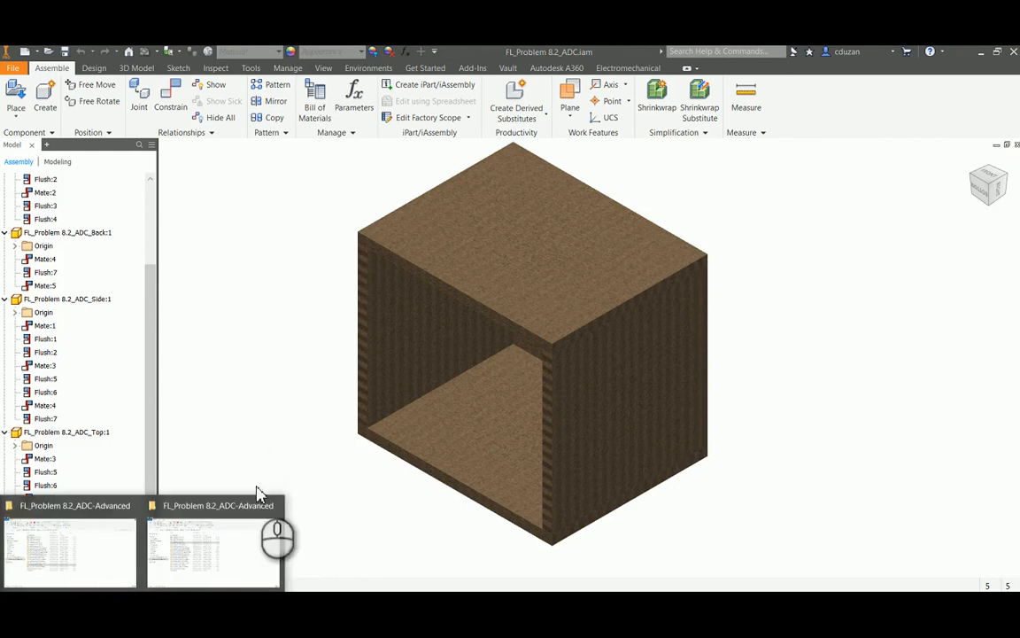
left_click(257, 544)
left_click(282, 246)
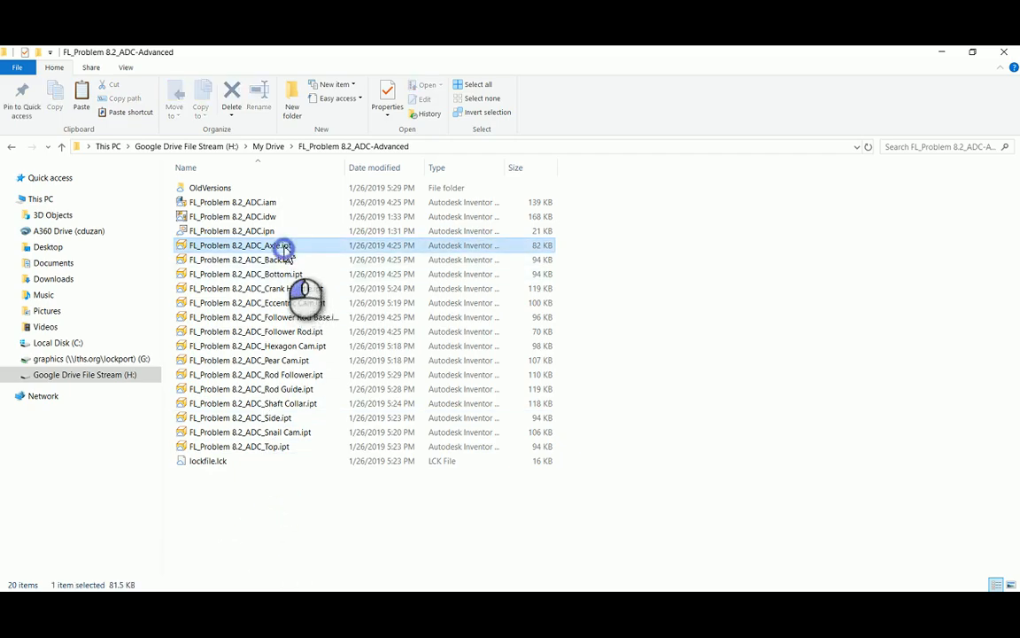
key("Delete")
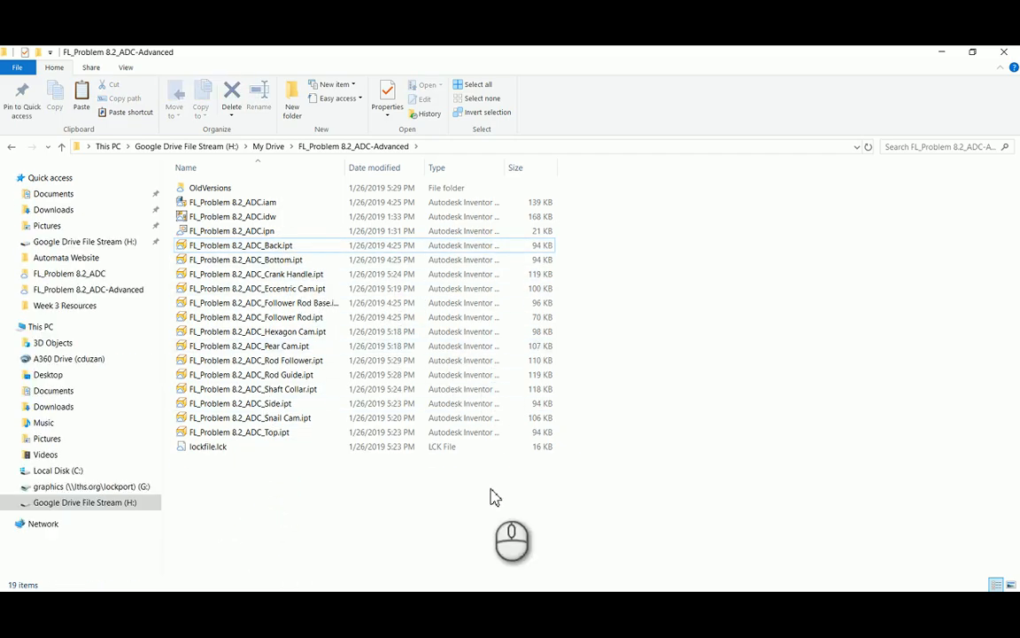
left_click(487, 603)
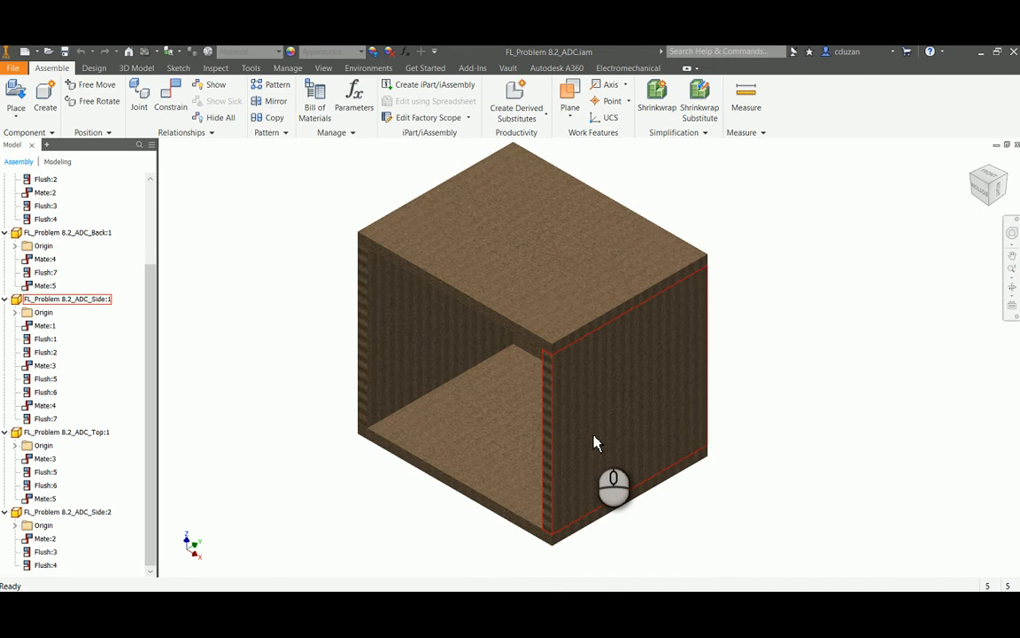
Open the part FL_Problem 8.2_ADC_Shaft Collar.ipt and edit the sketch beneath its extrusion
mouse_move(612, 457)
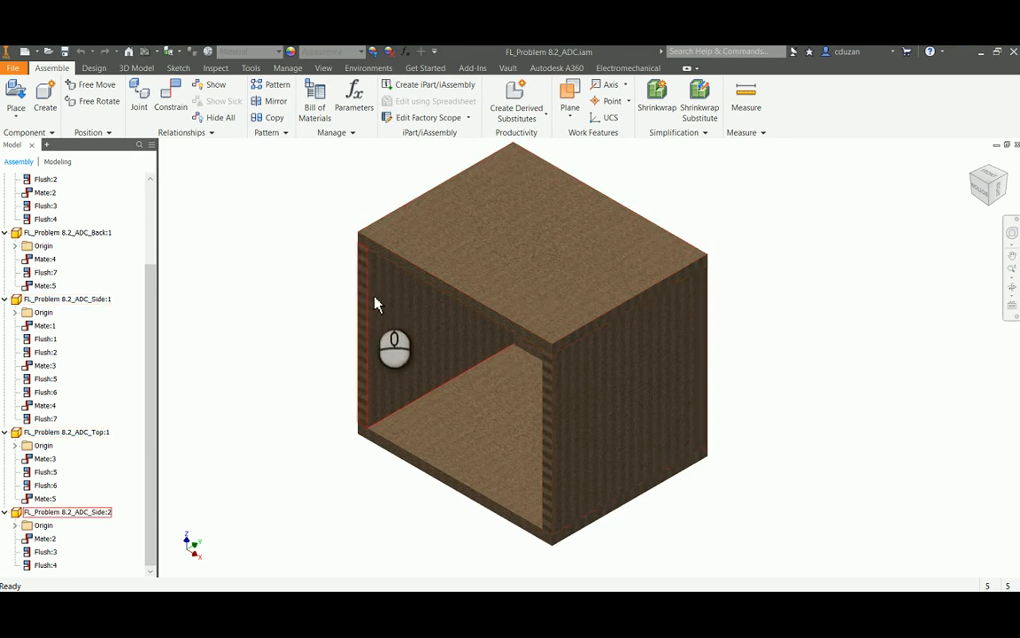
left_click(48, 52)
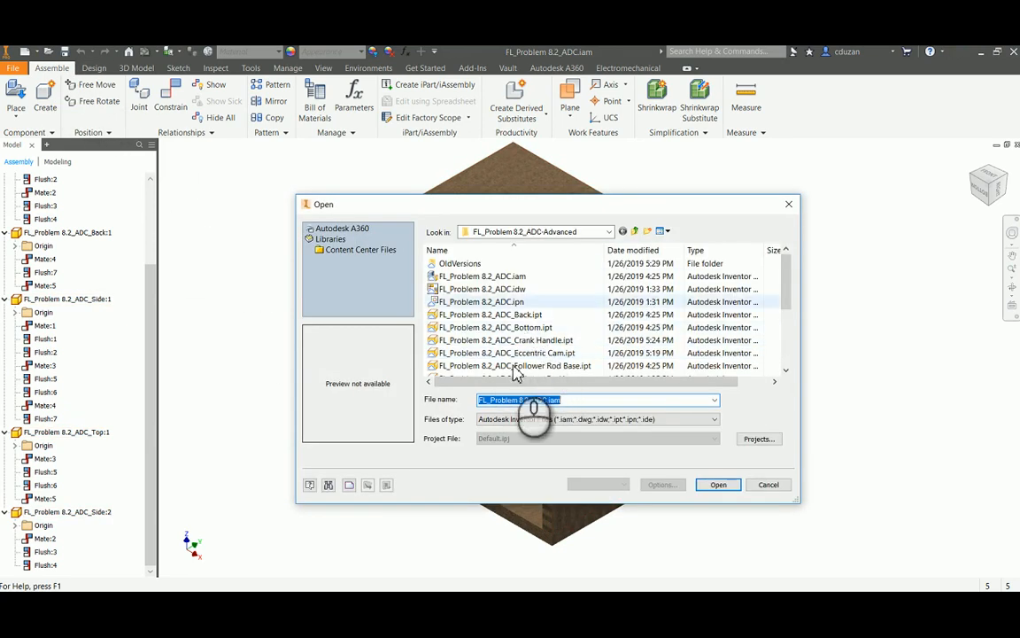
scroll(519, 353, "down", 3)
left_click(536, 327)
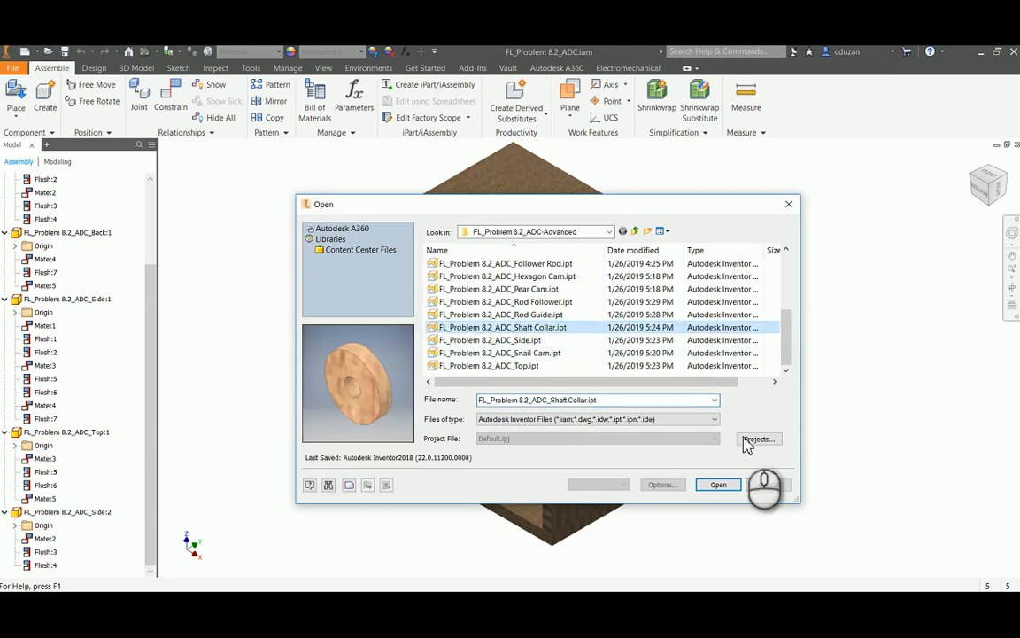
left_click(718, 485)
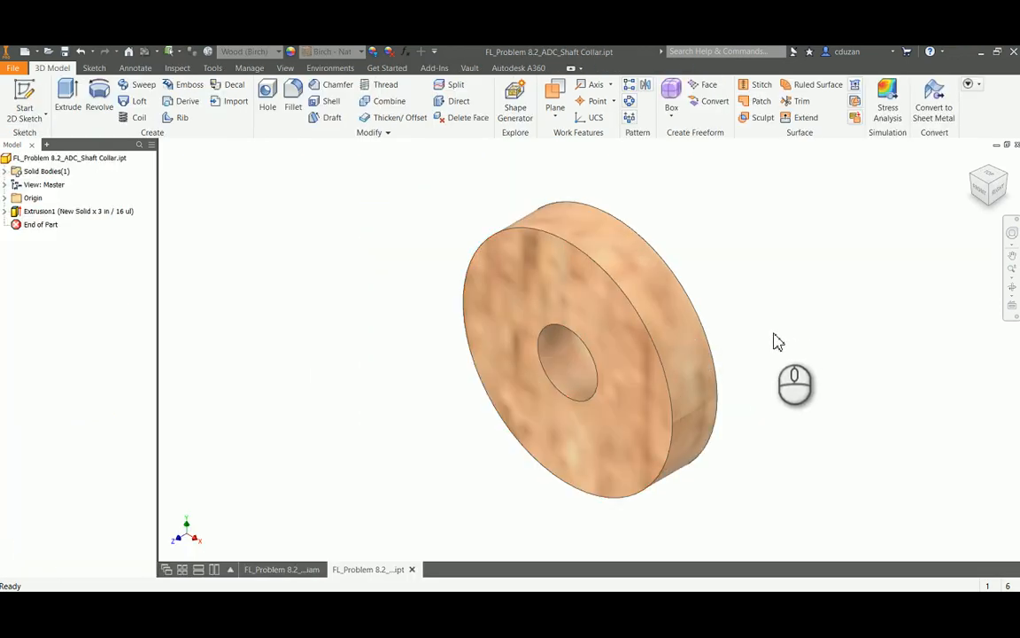
left_click(5, 210)
right_click(40, 224)
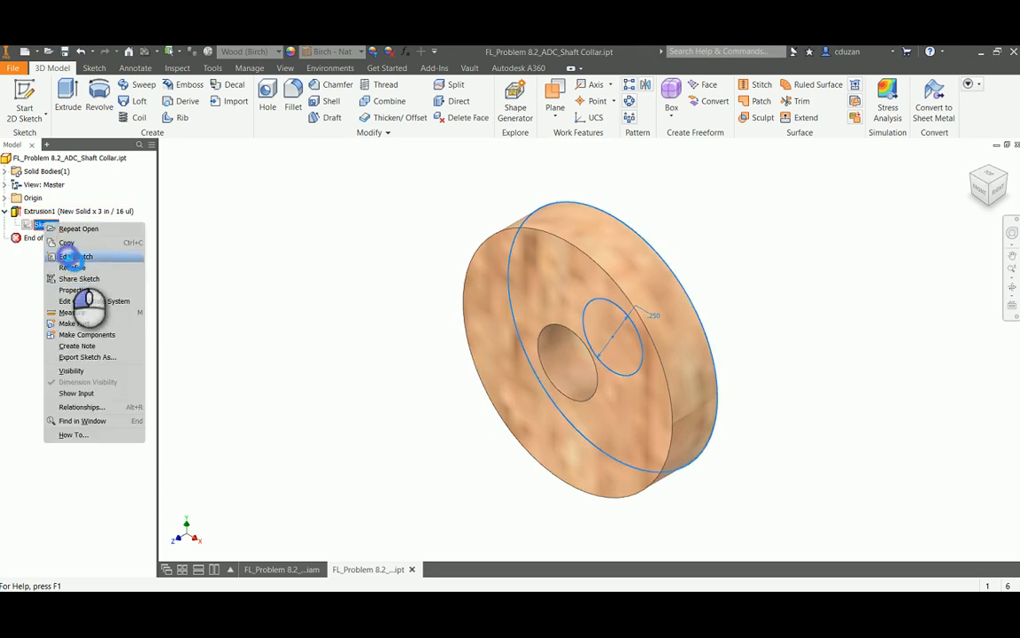
left_click(75, 257)
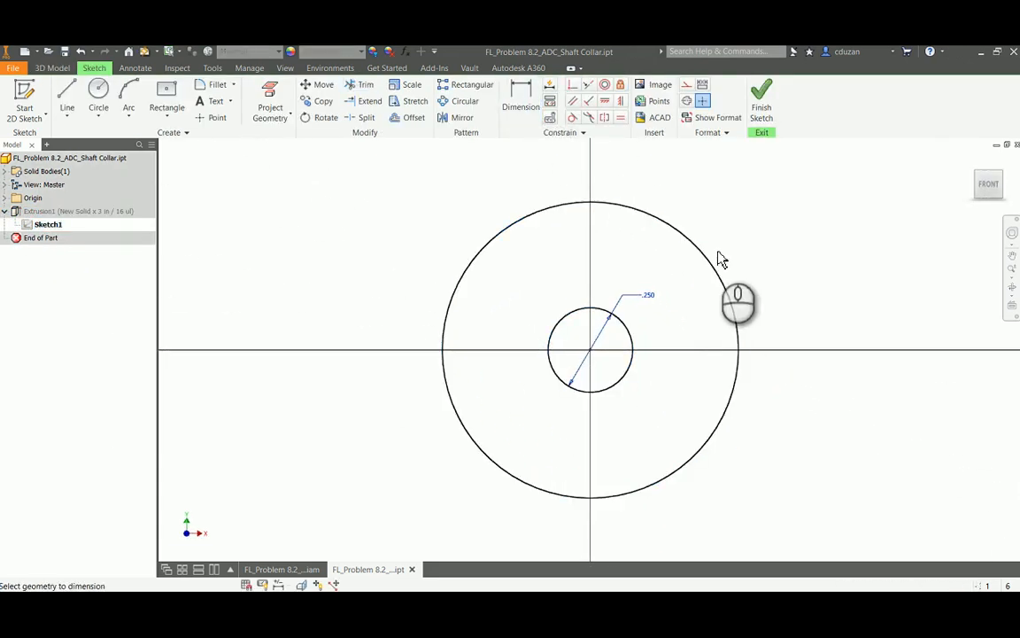
Dimension the diameter of the shaft collar's outer circle and finish the sketch
left_click(693, 245)
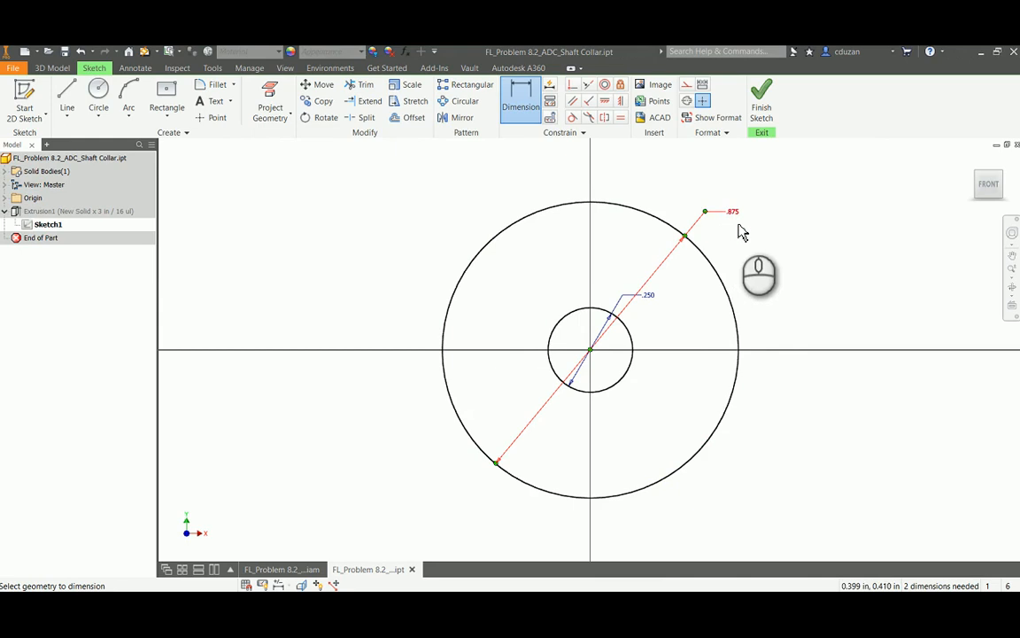
left_click(743, 232)
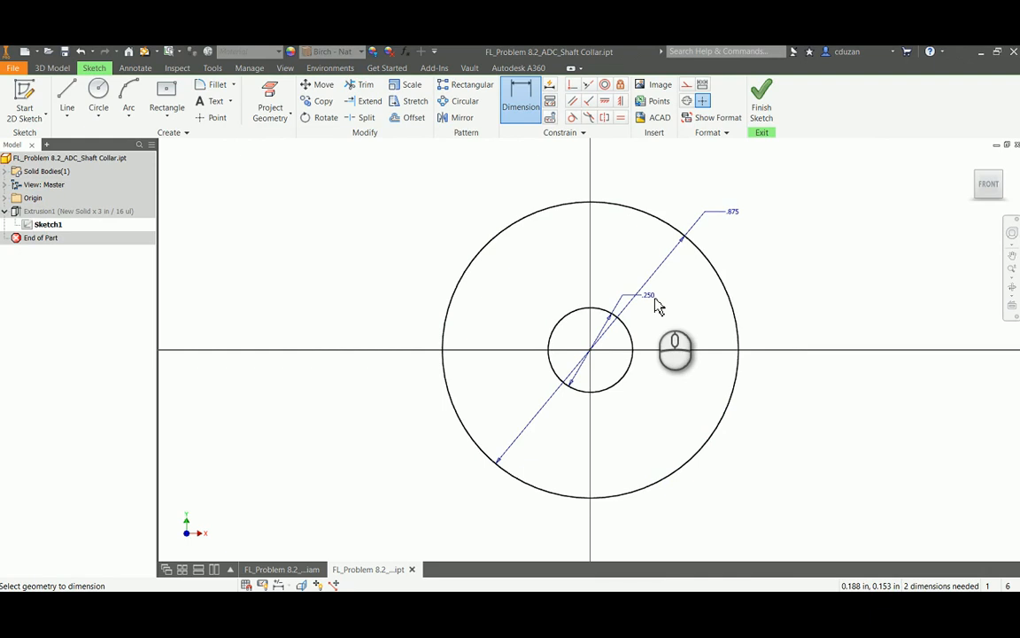
left_click(767, 105)
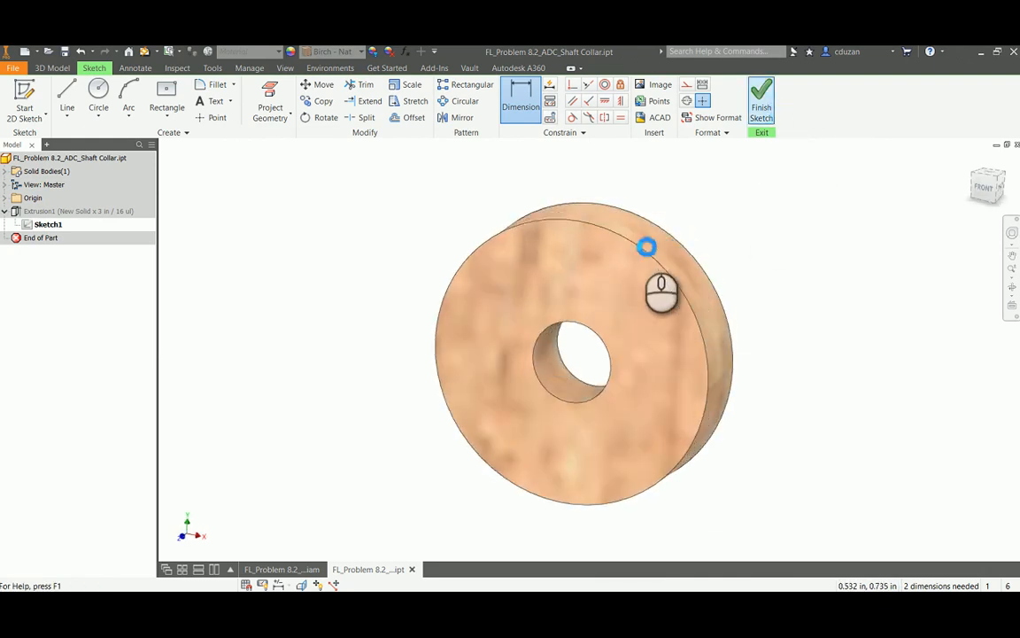
Check the shaft collar's extrusion distance in its feature settings and close the part without saving
right_click(55, 212)
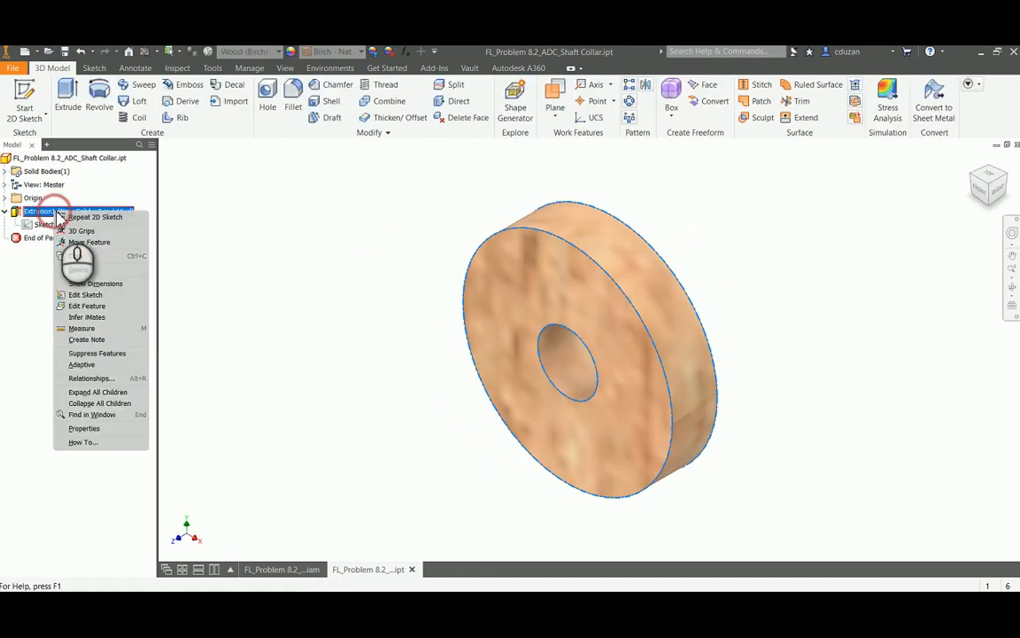
left_click(89, 306)
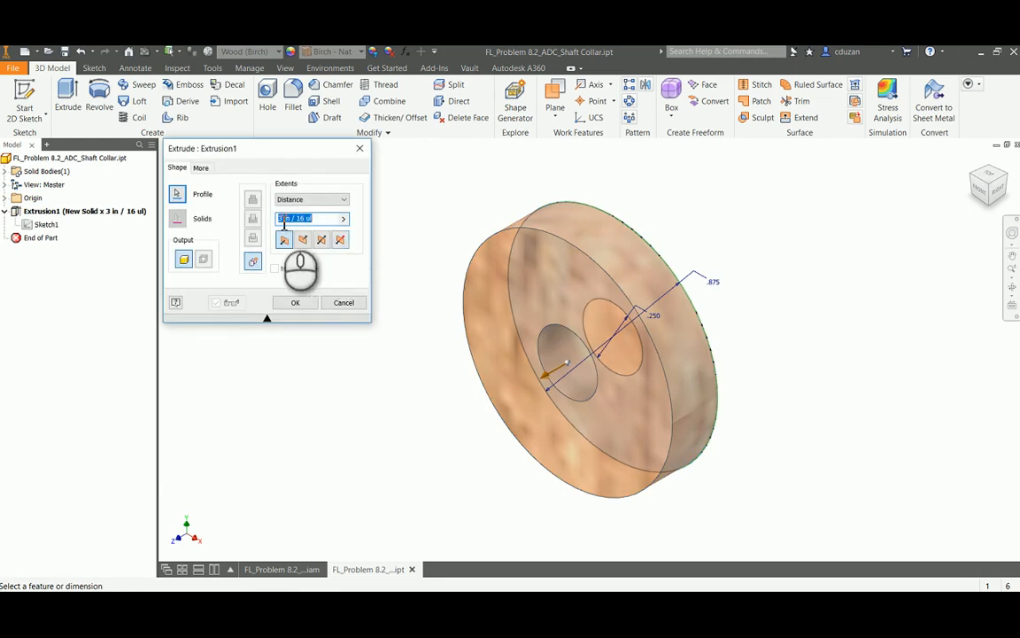
left_click(295, 302)
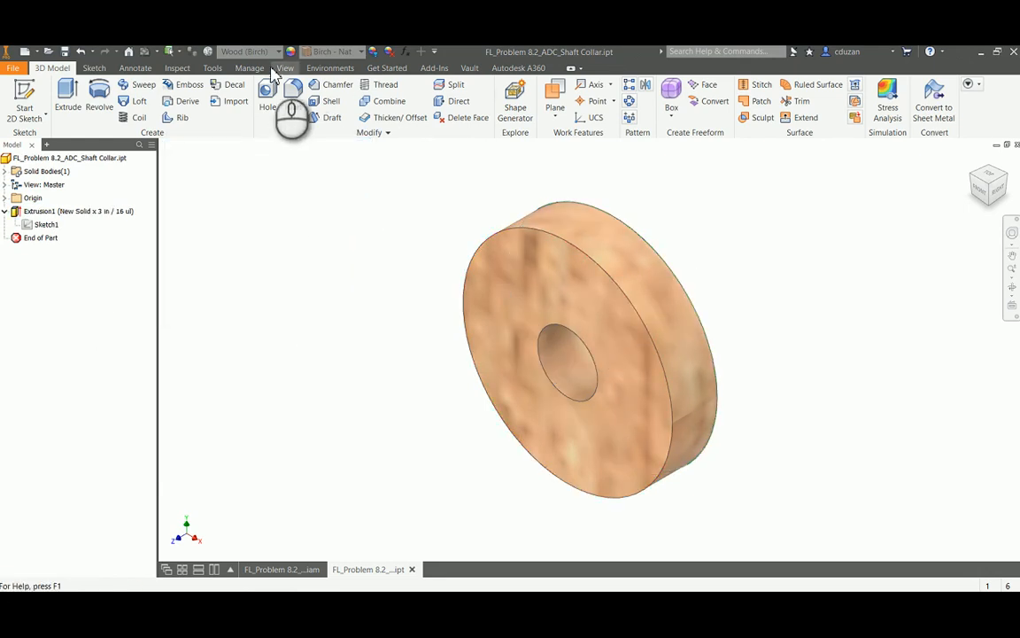
left_click(1017, 144)
left_click(483, 352)
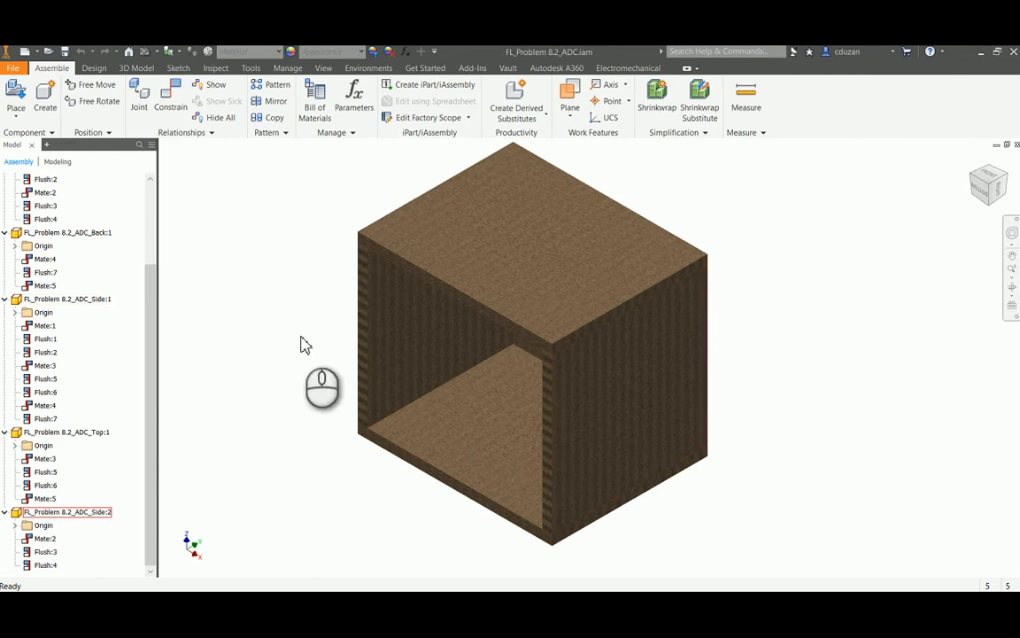
Open the part FL_Problem 8.2_ADC_Crank Handle.ipt and edit the sketch beneath its extrusion
left_click(36, 50)
left_click(532, 340)
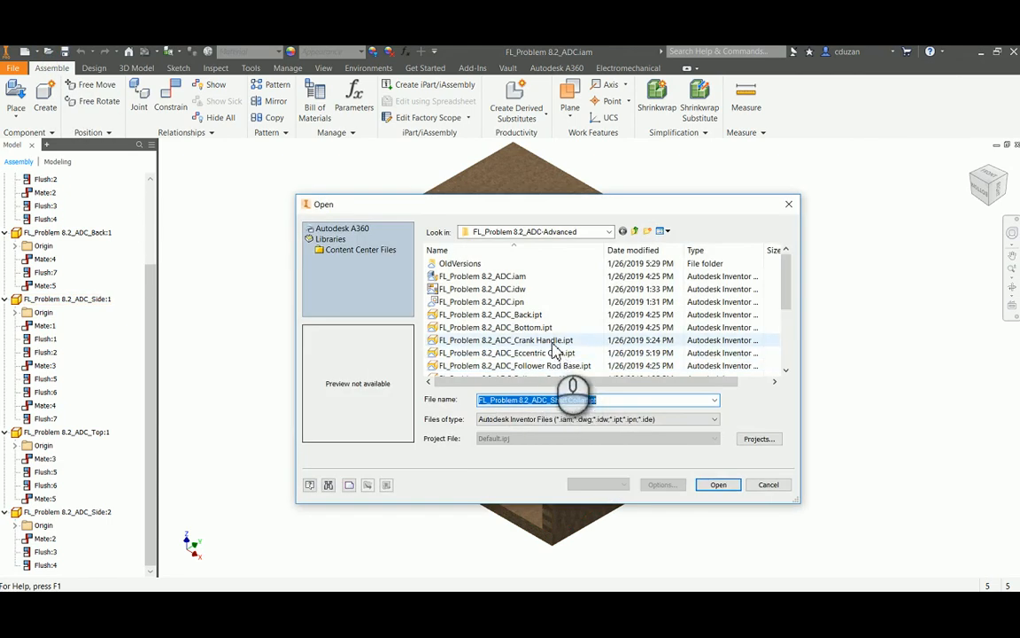
left_click(718, 484)
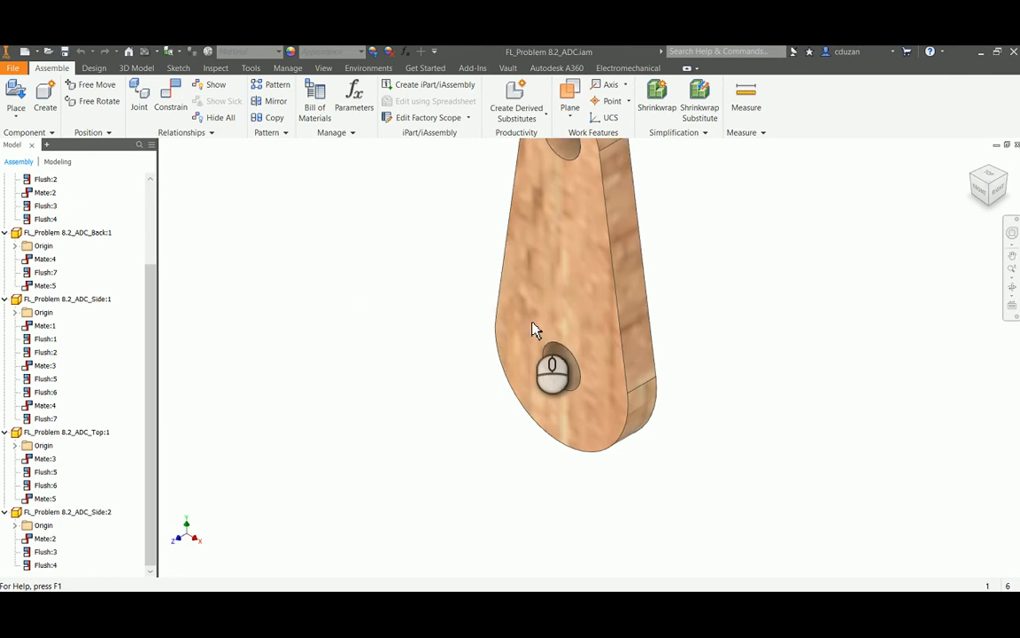
left_click(5, 212)
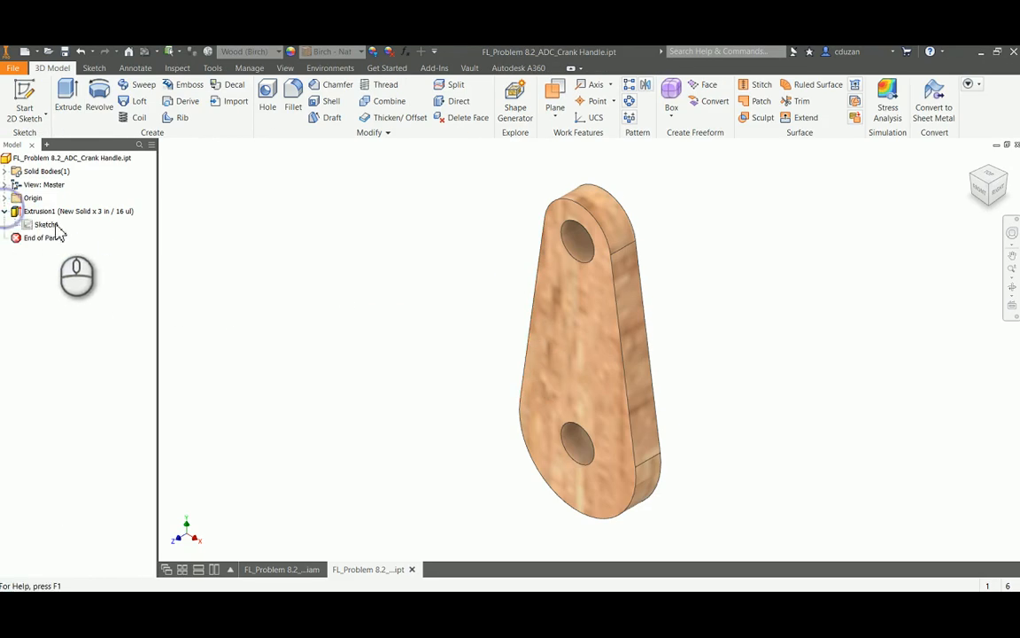
left_click(46, 224)
right_click(47, 224)
left_click(88, 258)
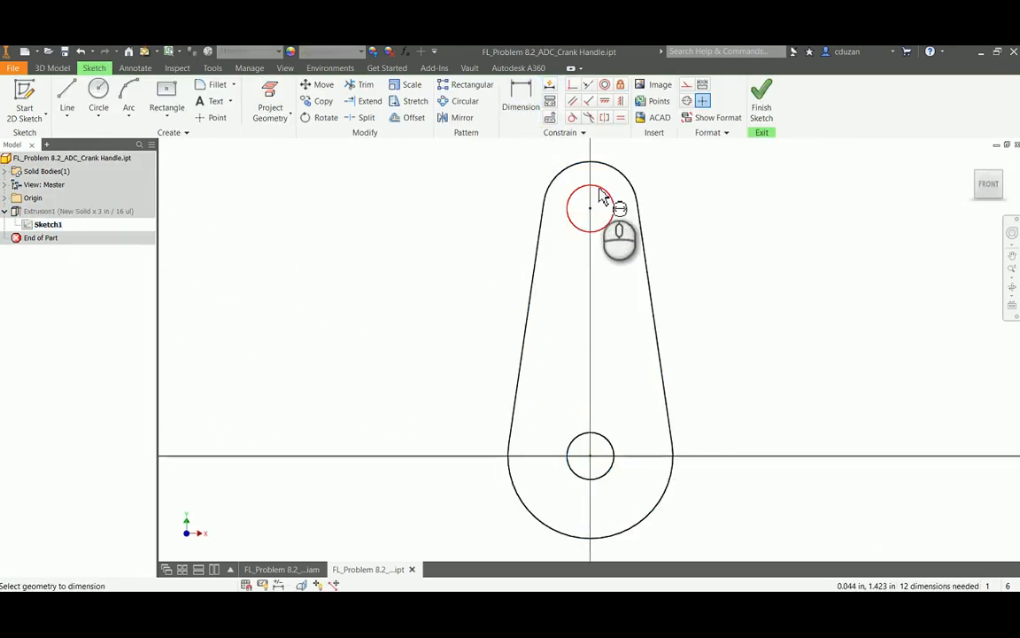
Dimension the diameters of the crank handle's two holes and the vertical distance between their centres
left_click(608, 192)
left_click(636, 162)
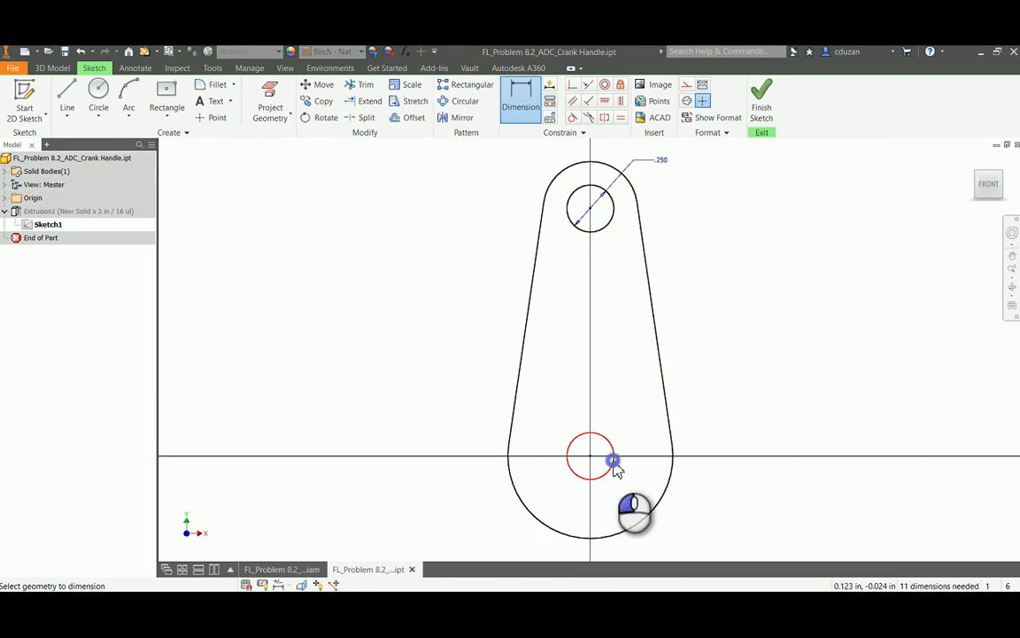
left_click(693, 518)
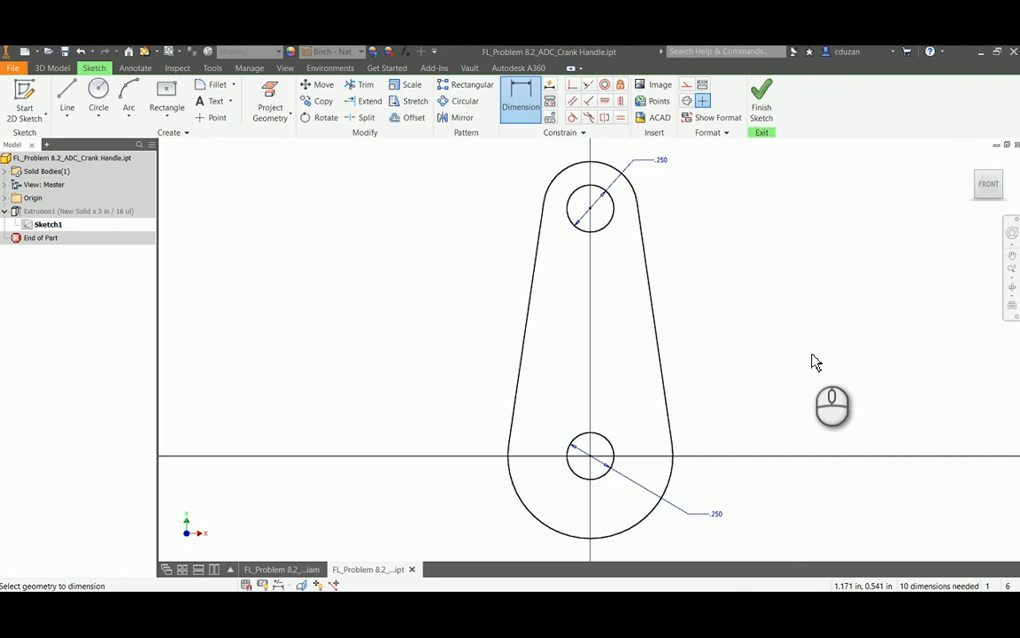
left_click(592, 213)
left_click(599, 466)
left_click(722, 349)
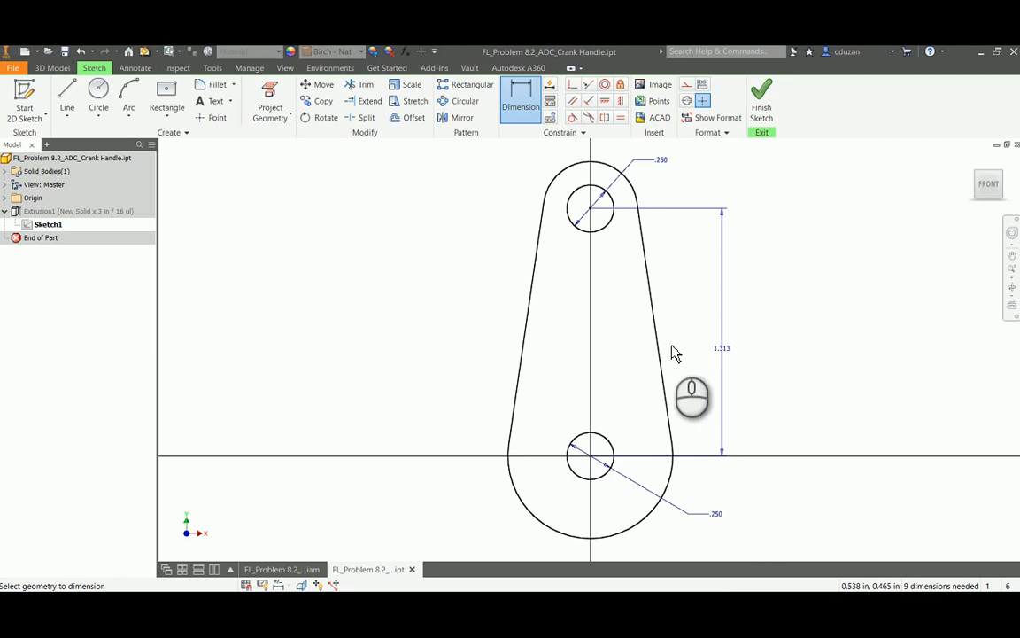
Dimension the radii of the crank handle's upper and lower end arcs and finish the sketch
left_click(565, 167)
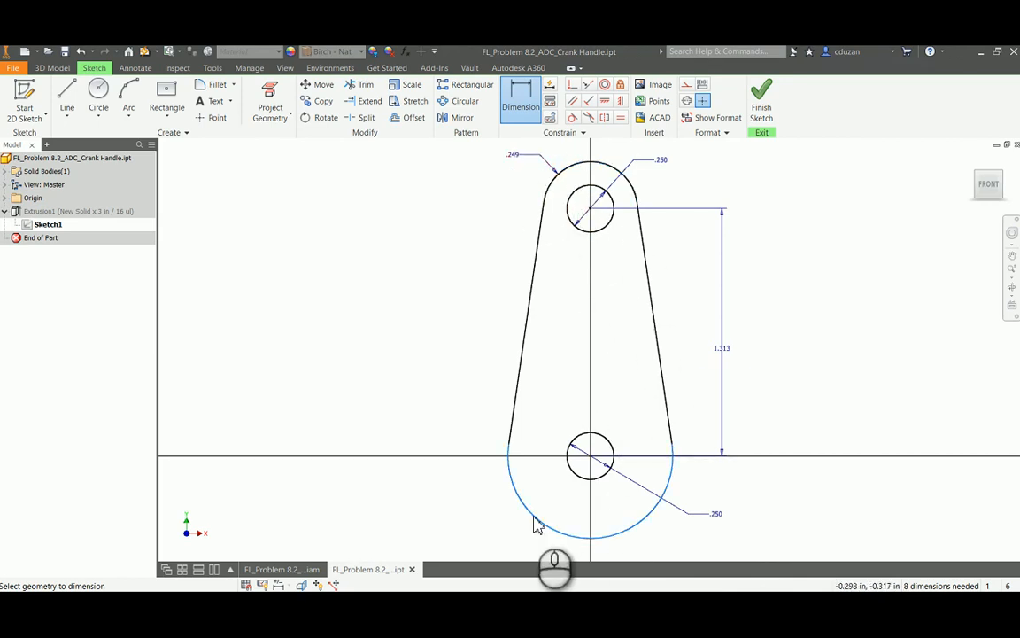
left_click(536, 526)
left_click(459, 534)
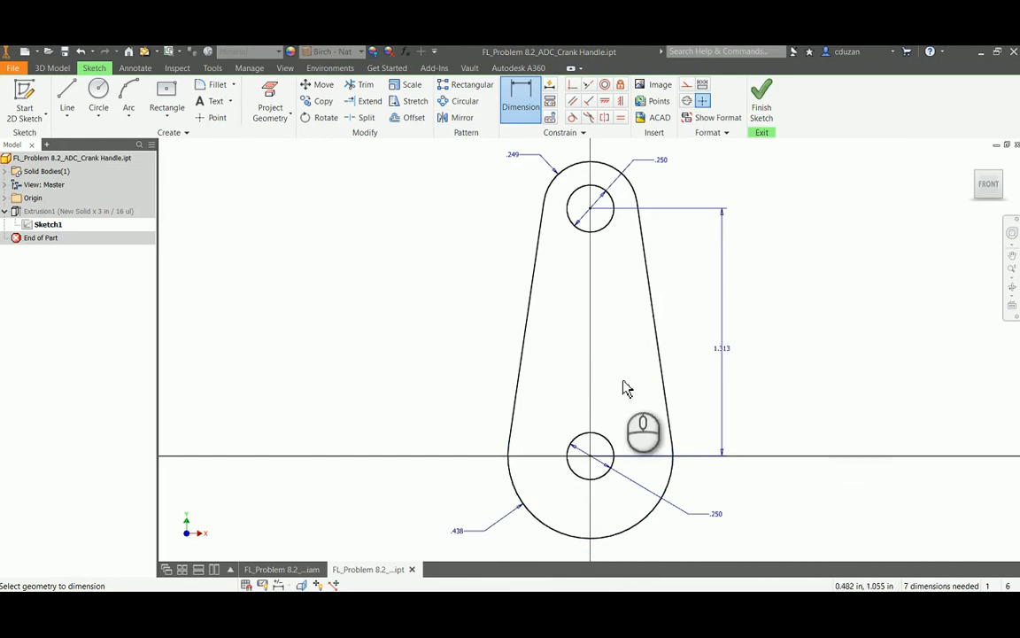
left_click(764, 105)
Check the crank handle's extrusion distance in its feature settings and close the part without saving
right_click(60, 210)
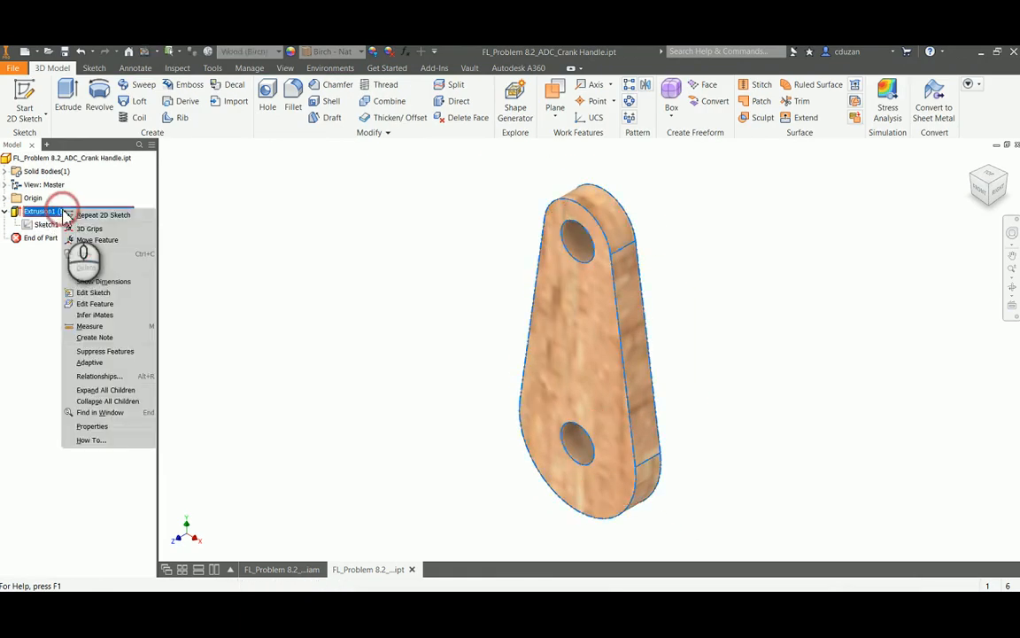
left_click(95, 304)
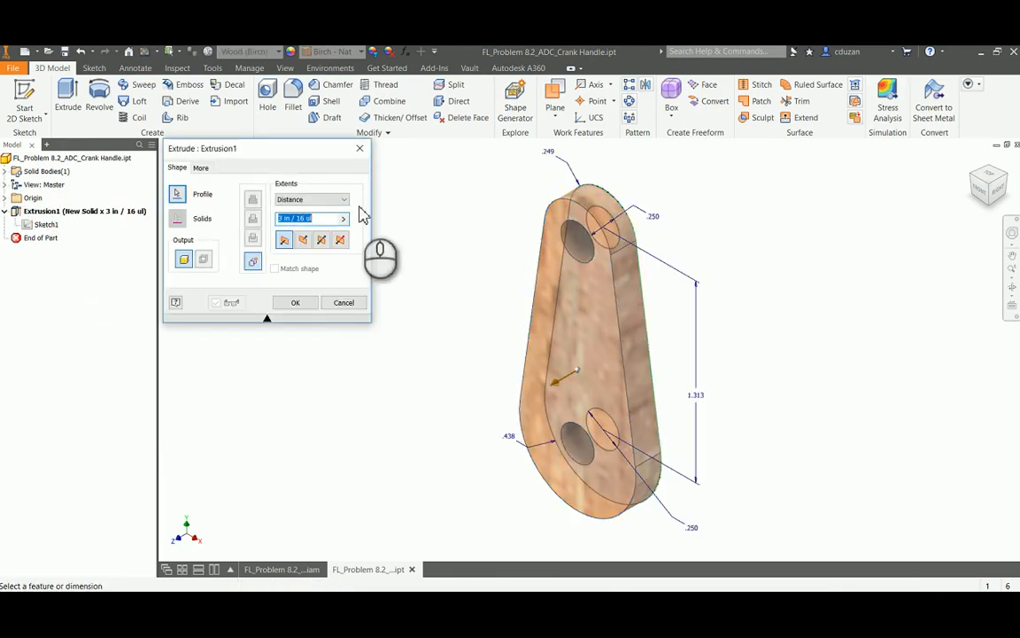
left_click(297, 305)
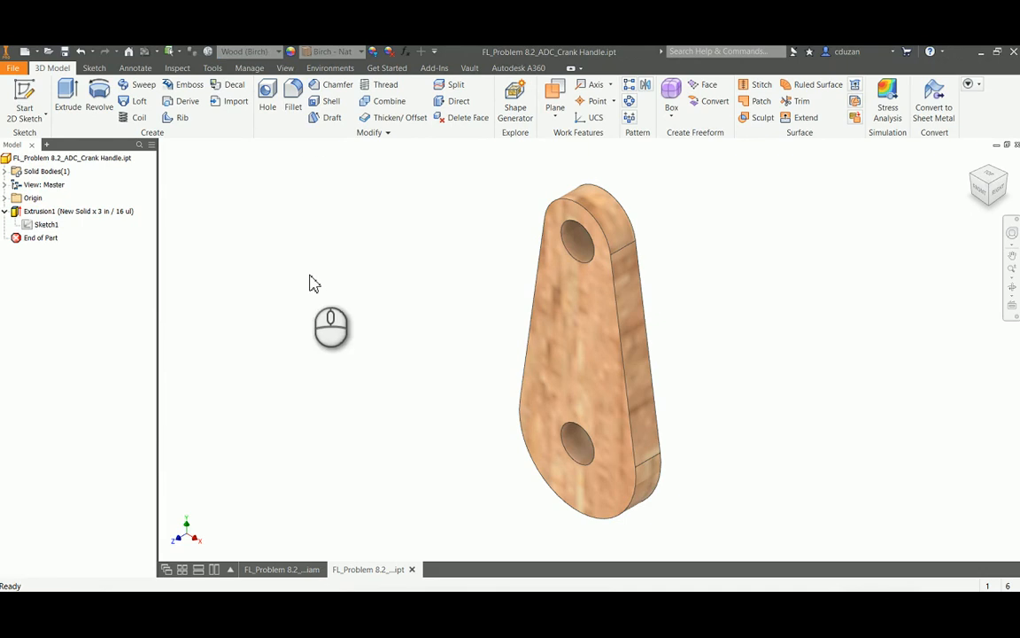
left_click(1016, 146)
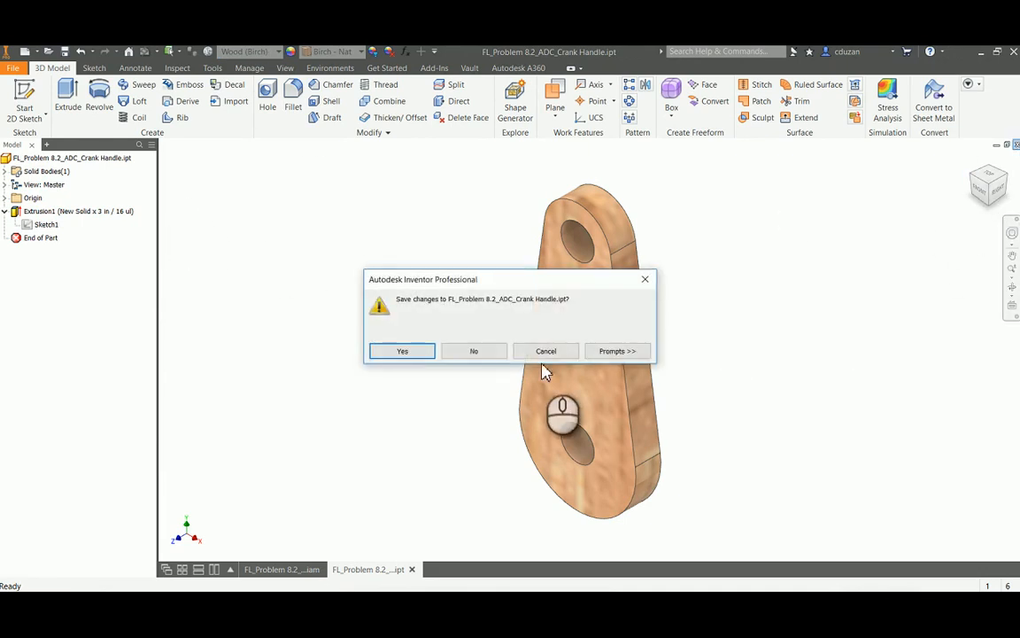
left_click(496, 355)
middle_click_drag(588, 331, 728, 362)
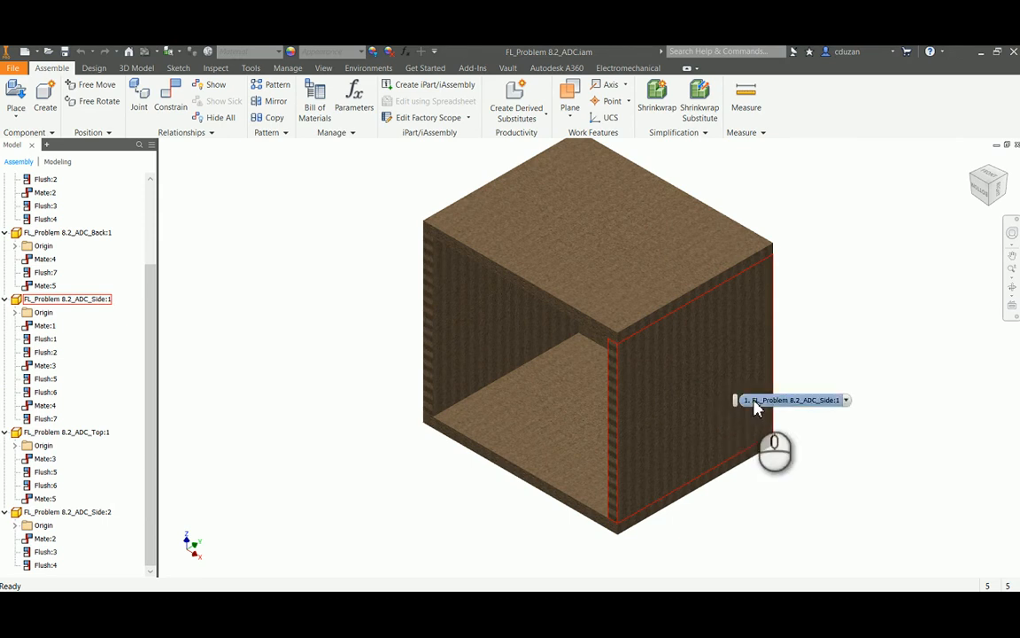
Measure the length of the box top's front edge in the assembly
middle_click_drag(872, 341, 759, 328)
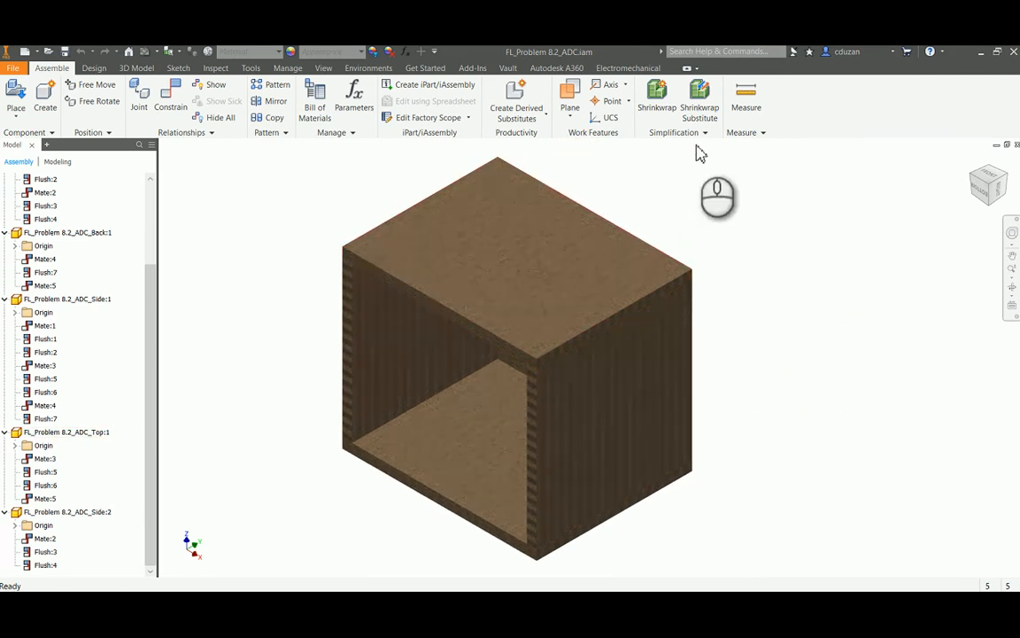
left_click(746, 97)
left_click(446, 317)
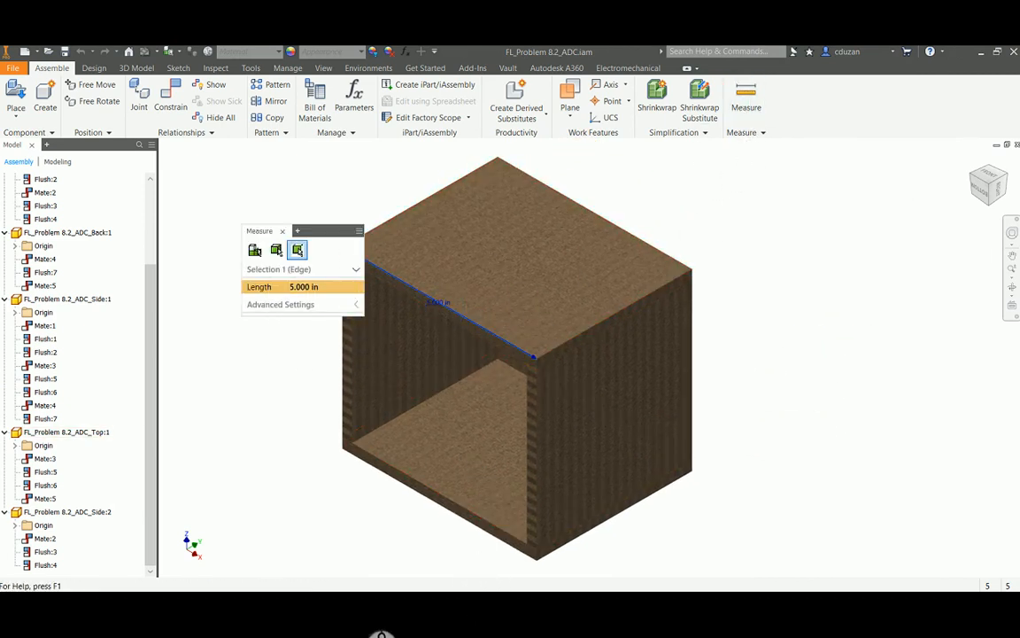
Switch to Calculator, compute 5 + 0.1875 + 0.1875 + 0.1875 for the axle length, and close it
left_click(346, 602)
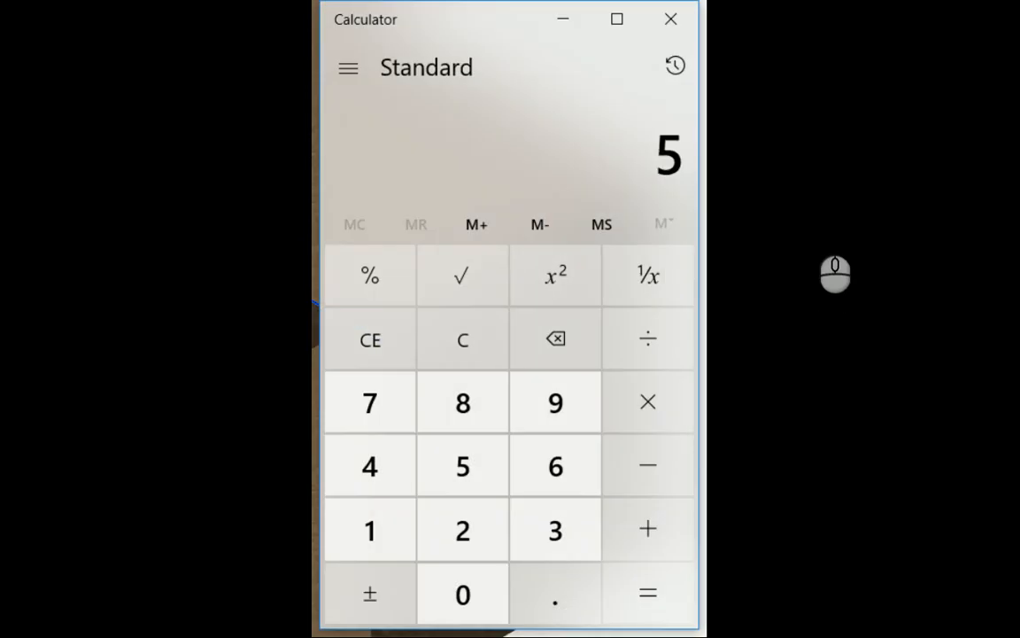
type("0.1")
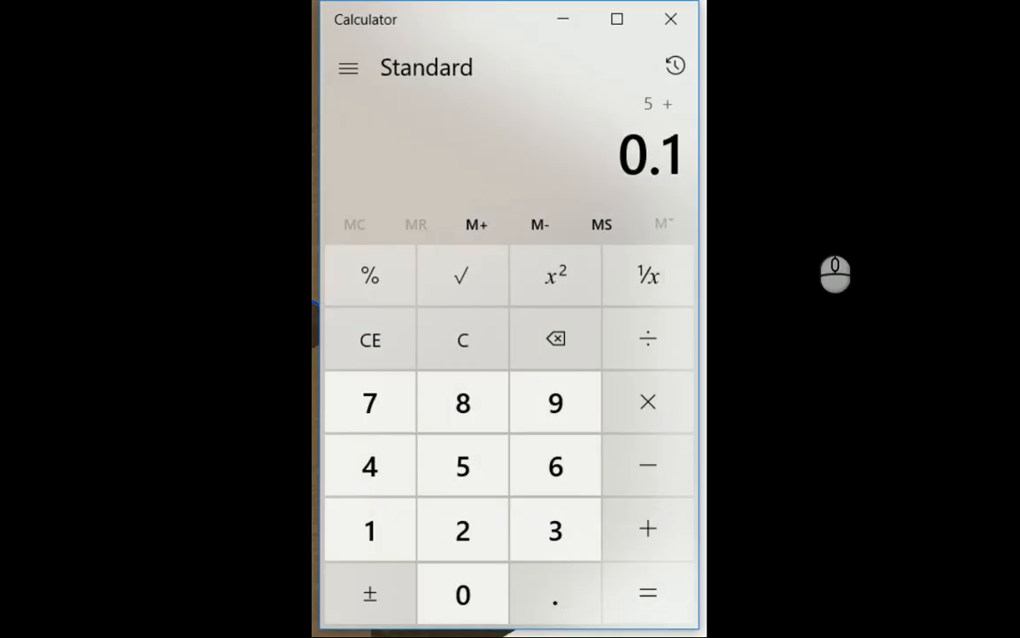
type("875+0.")
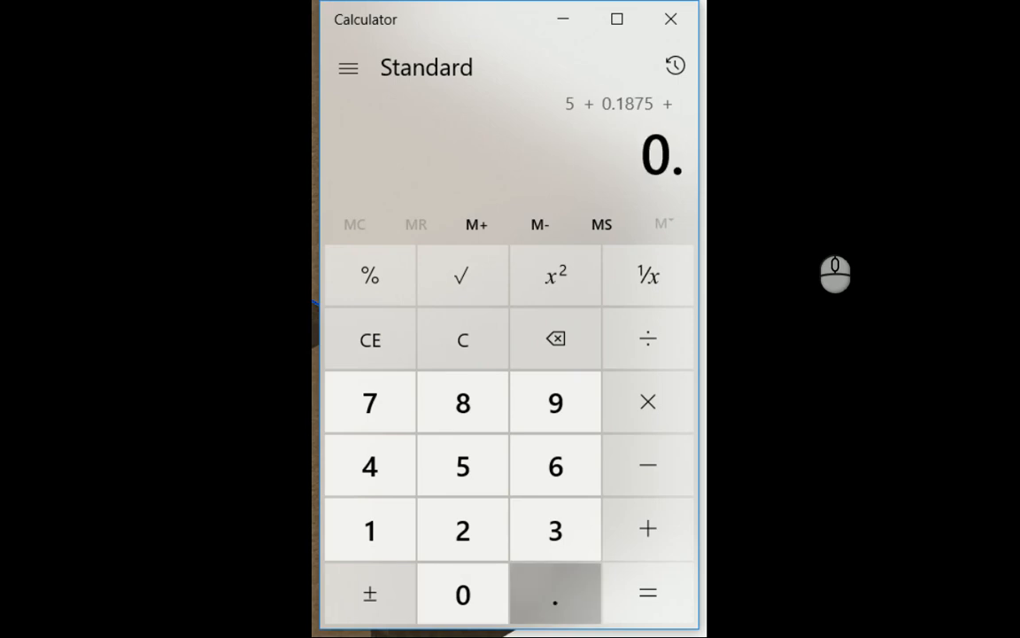
type("1875+0.1")
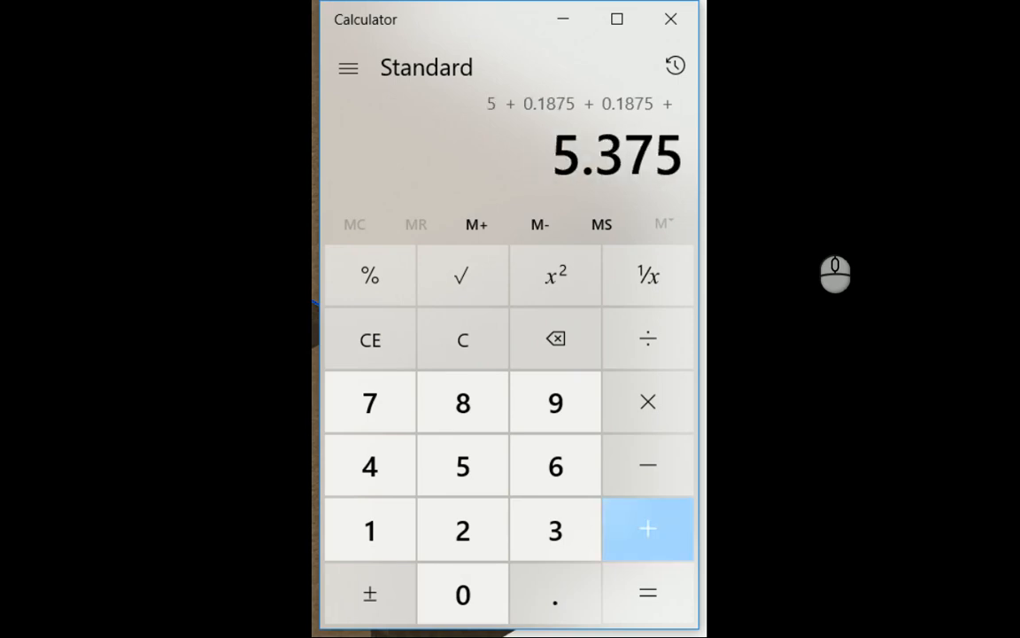
type("875")
key("Return")
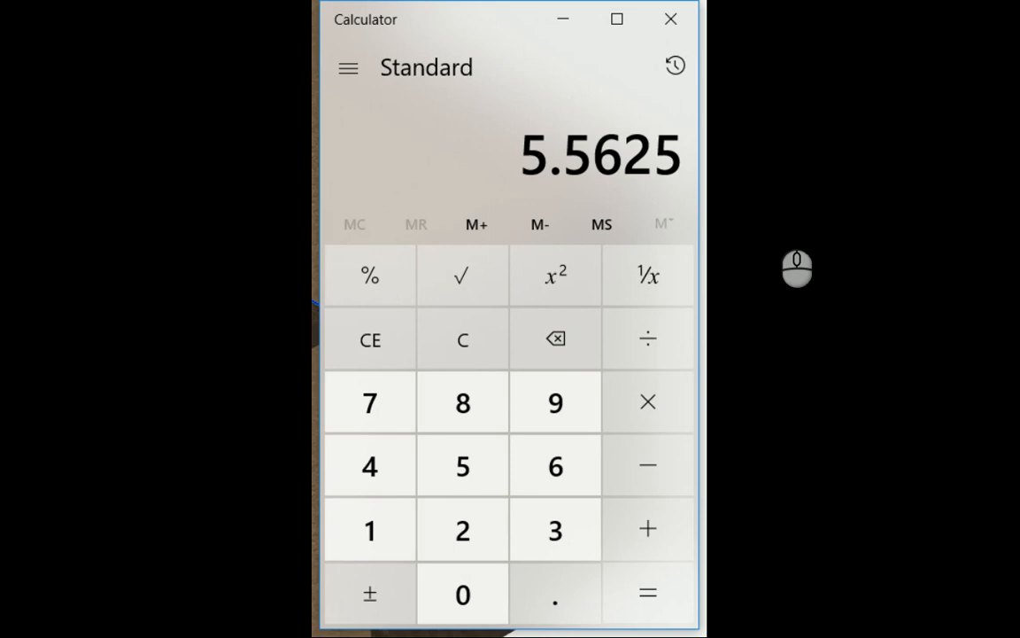
left_click(671, 19)
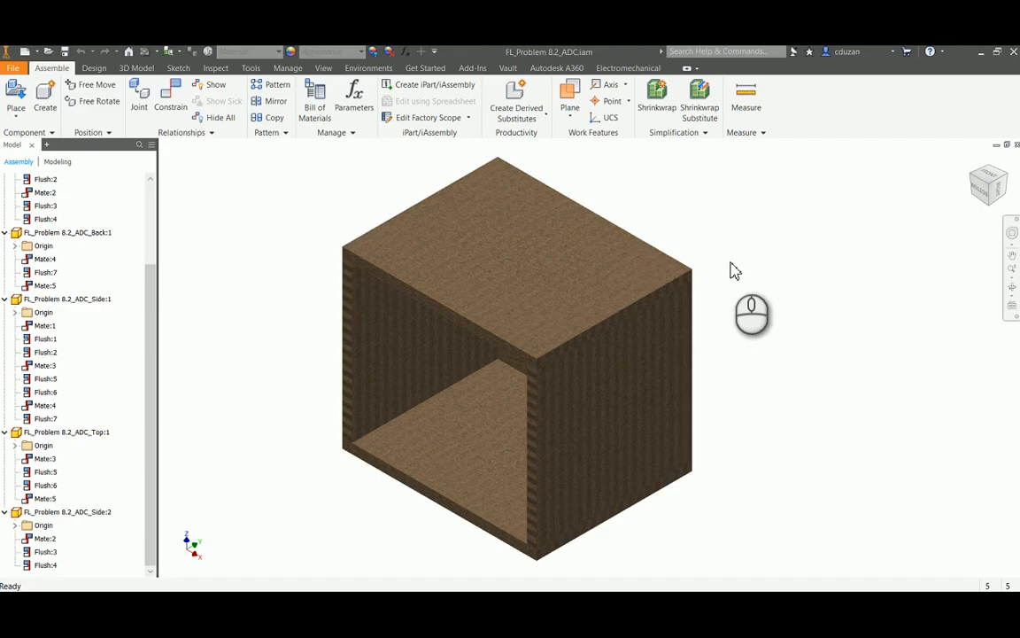
Create a new part from the Standard (in).ipt template and start a 2D sketch on the XY plane
left_click(27, 53)
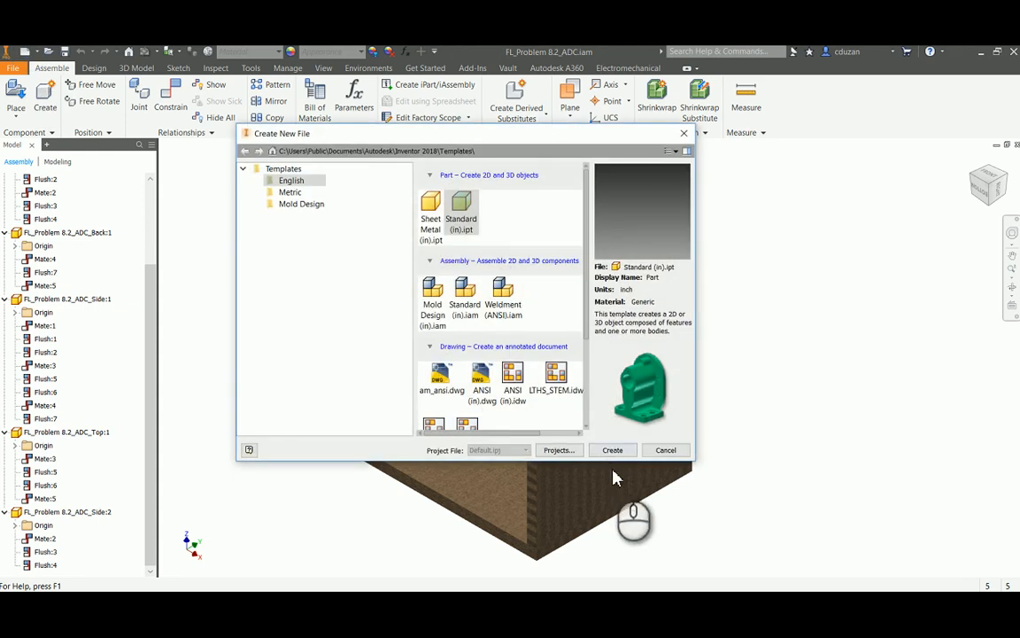
left_click(613, 450)
left_click(25, 95)
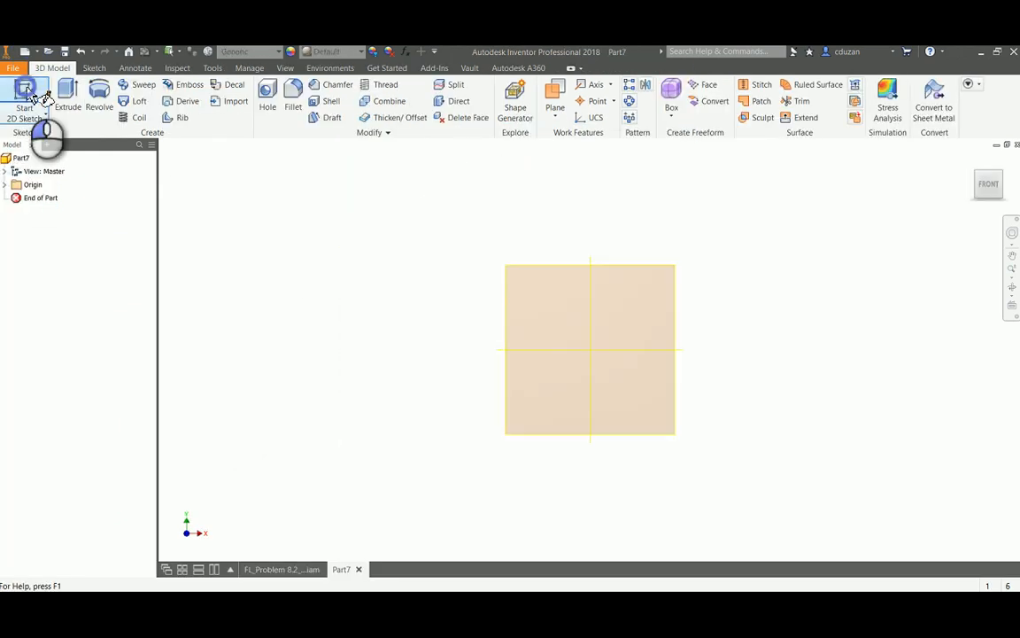
left_click(547, 221)
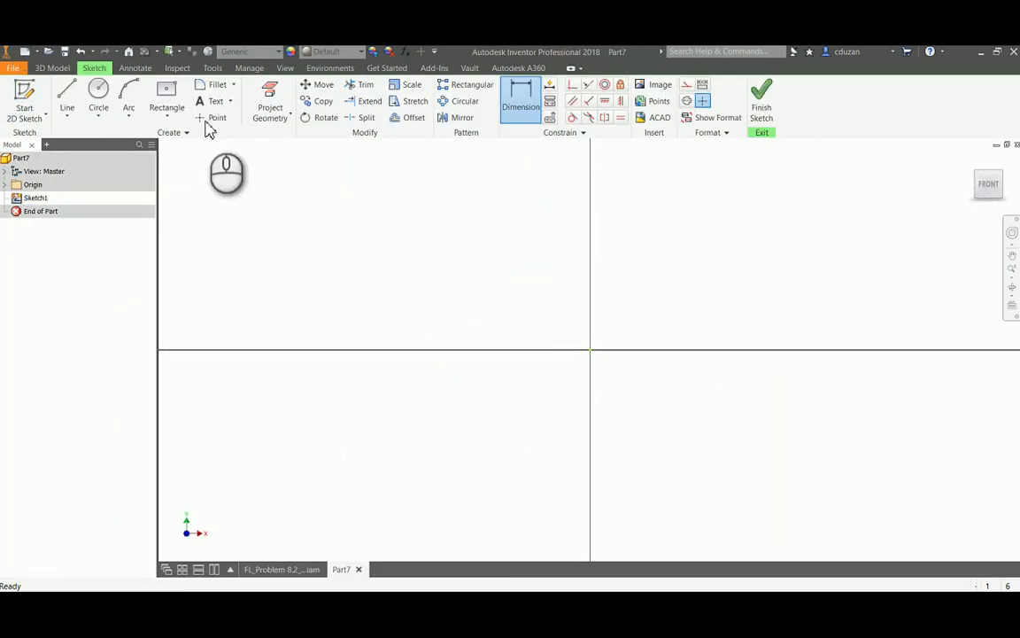
Sketch a circle centred on the origin and dimension its diameter to .25 in
left_click(99, 93)
left_click(591, 350)
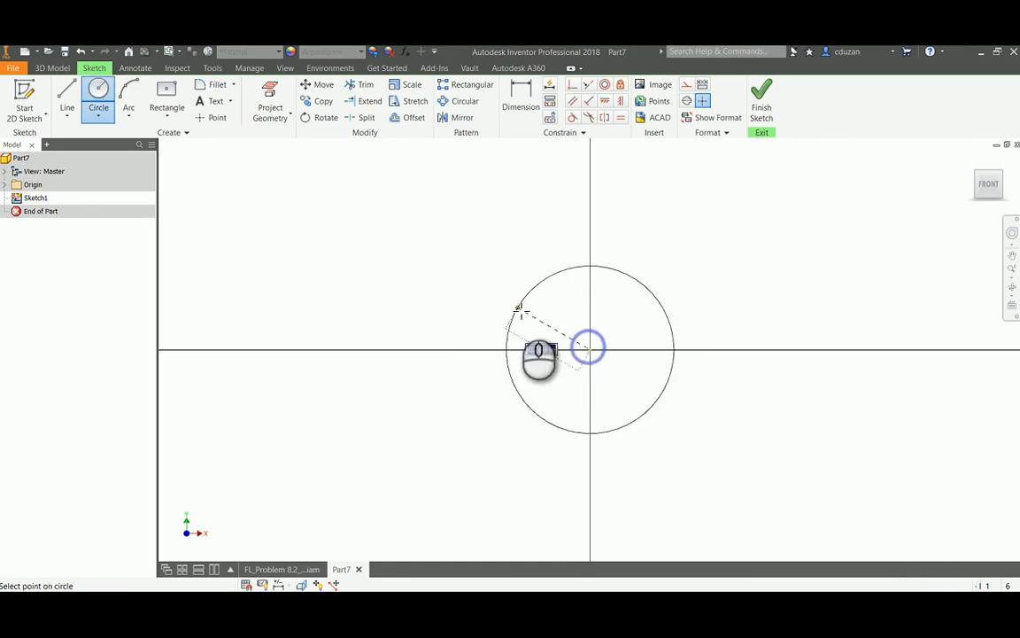
left_click(517, 307)
left_click(518, 68)
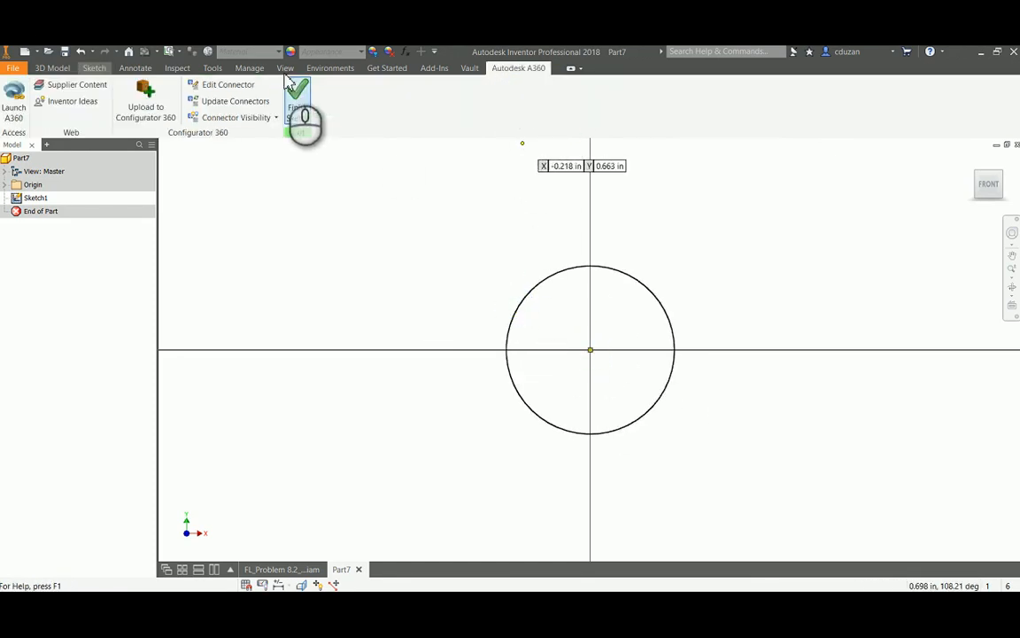
left_click(94, 68)
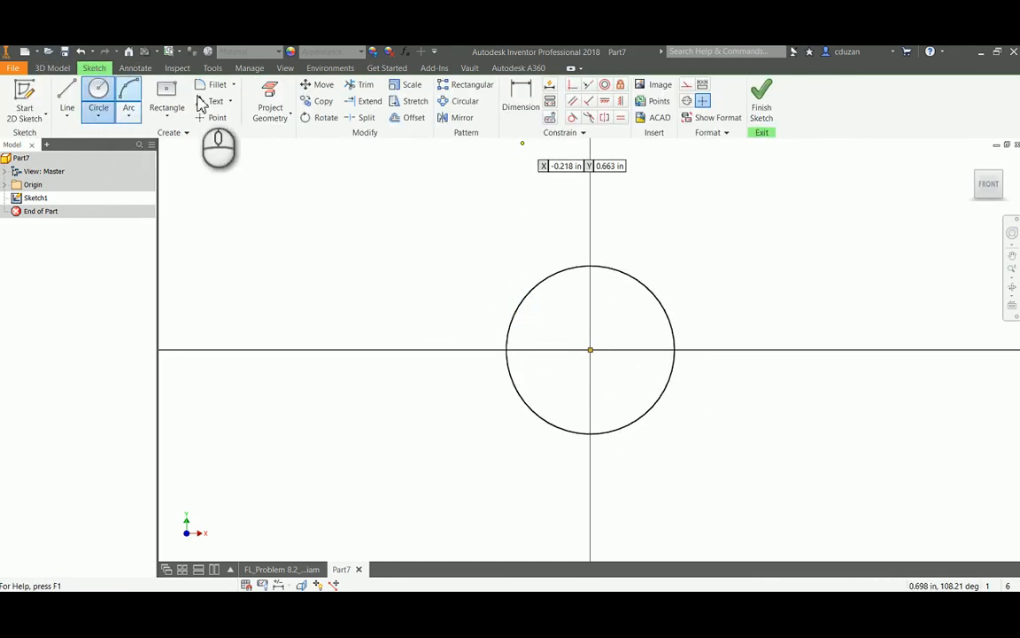
left_click(518, 95)
left_click(574, 269)
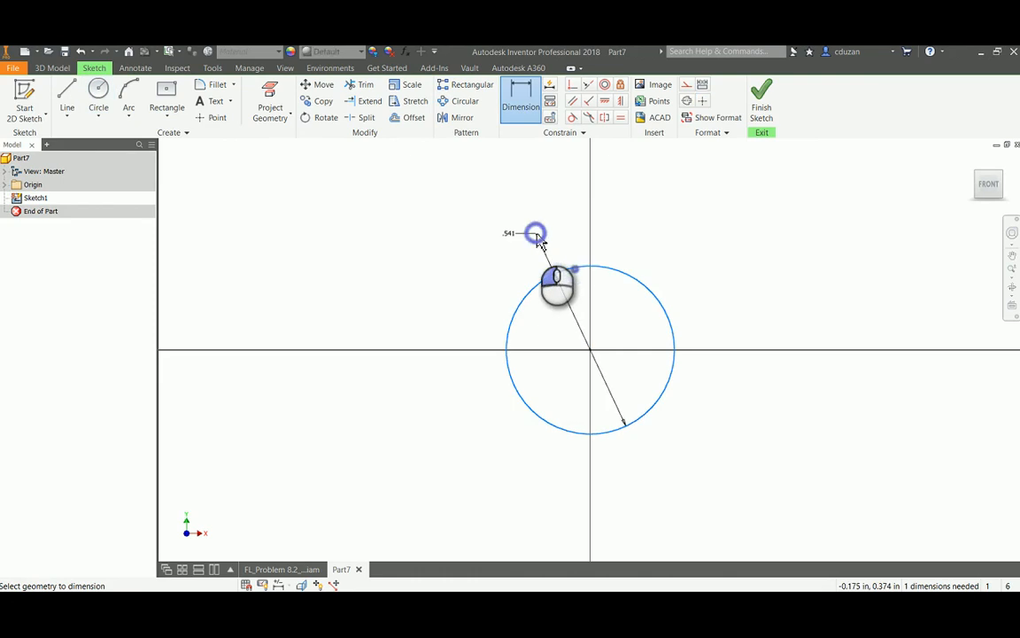
left_click(517, 237)
type(".25")
key("Return")
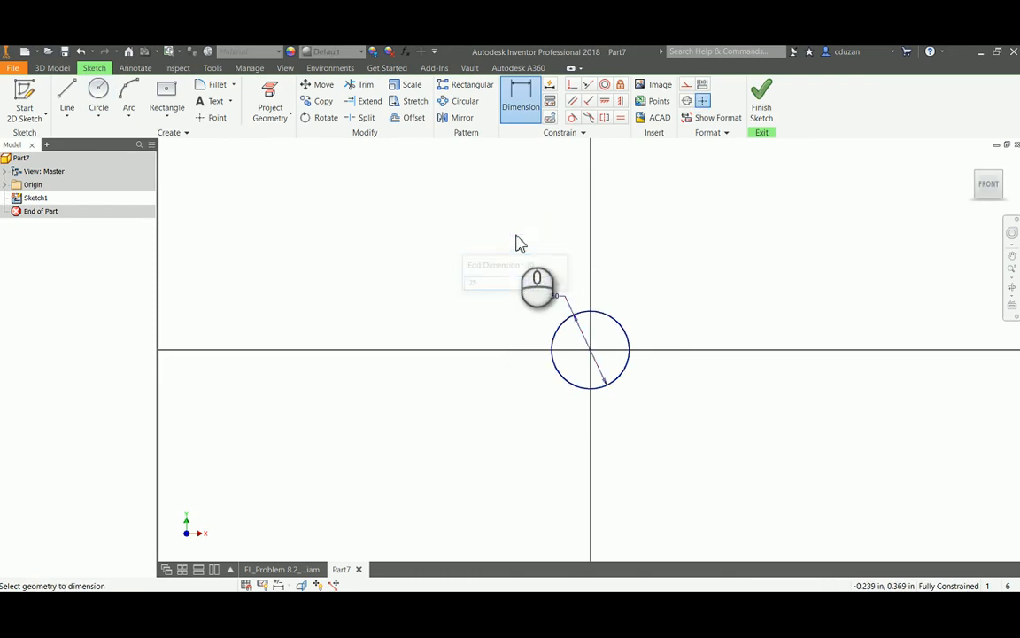
Finish the sketch and extrude the circle 5.5625 in to form the axle
left_click(759, 111)
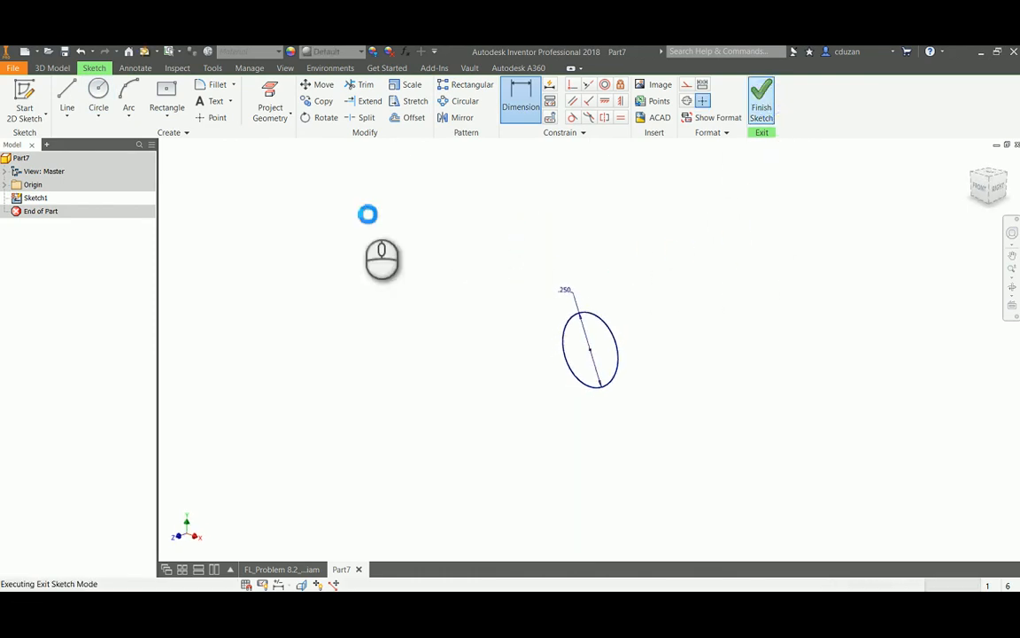
left_click(68, 96)
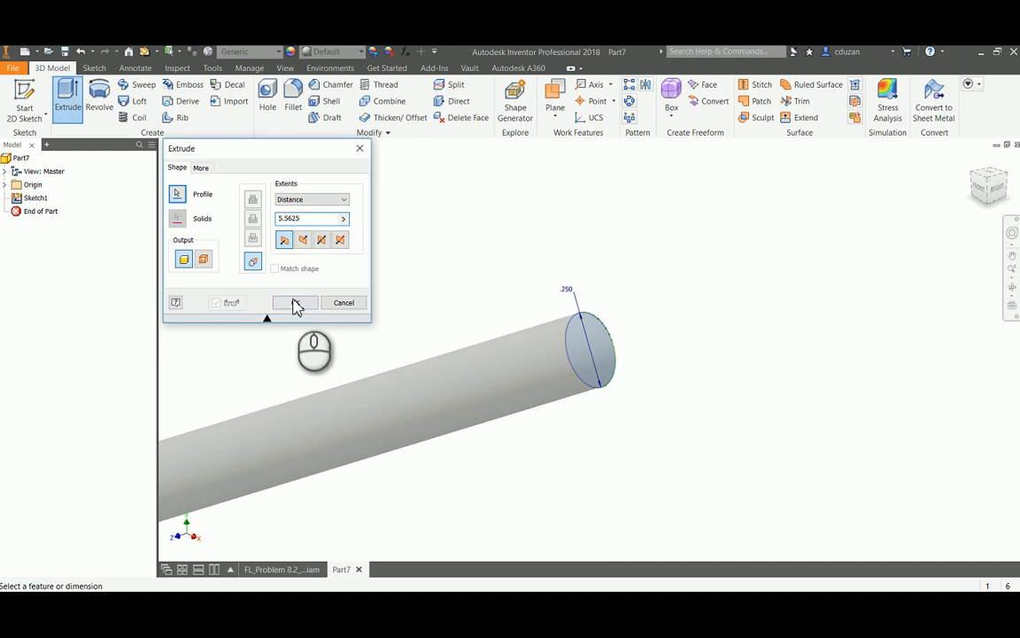
left_click(296, 304)
scroll(433, 291, "down", 5)
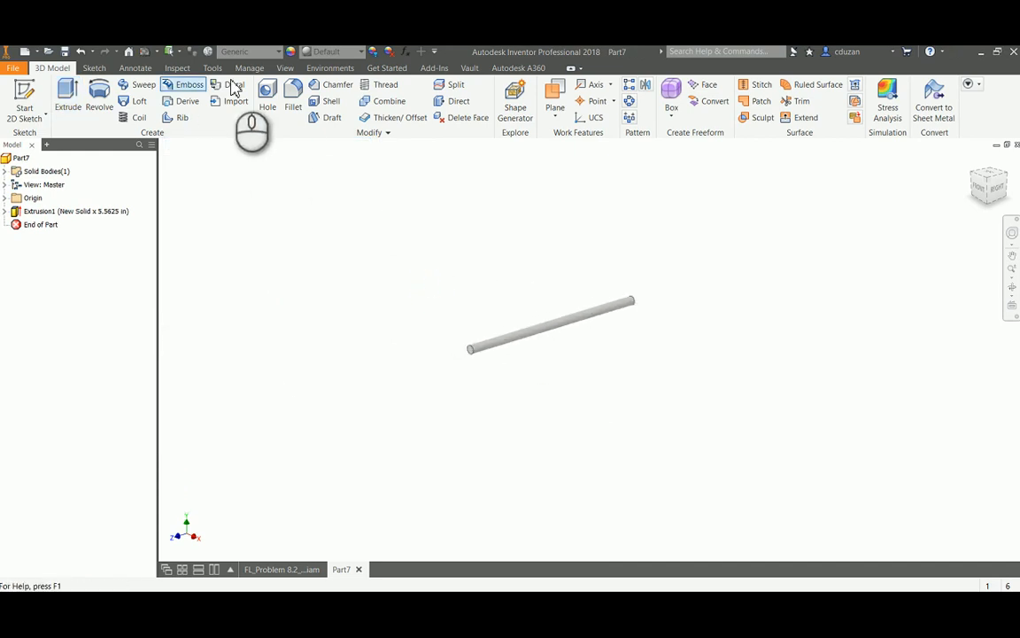
Assign the Wood (Birch) material to the axle part
left_click(266, 53)
scroll(293, 178, "down", 5)
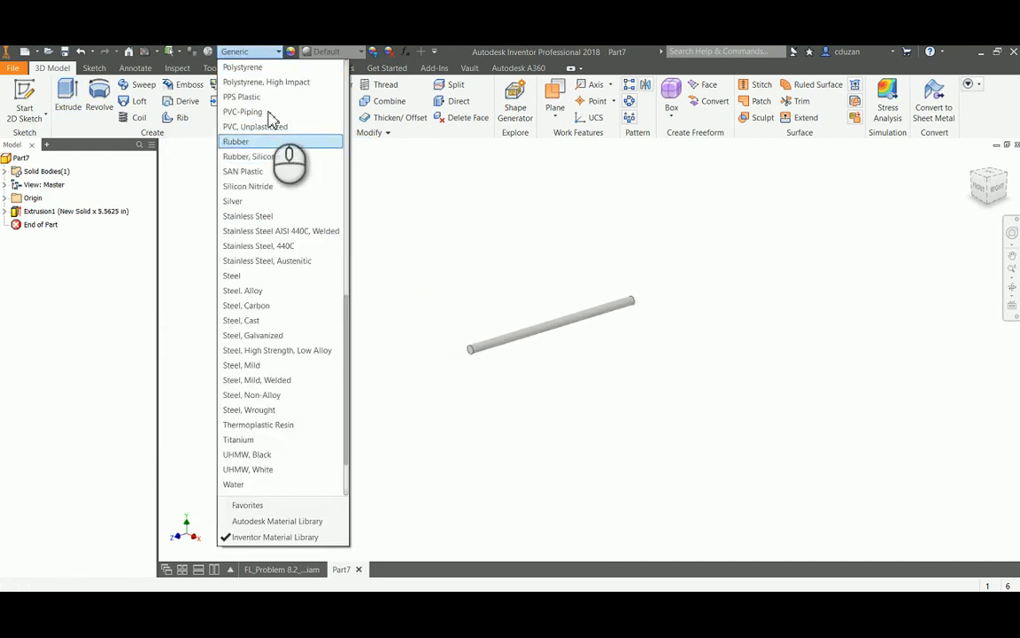
scroll(252, 478, "down", 2)
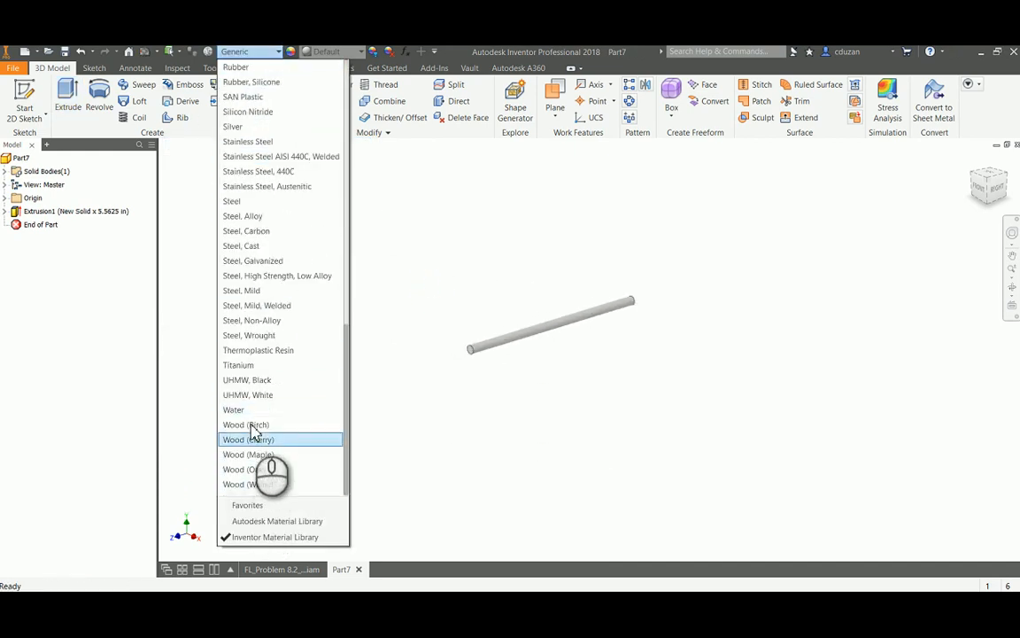
left_click(253, 428)
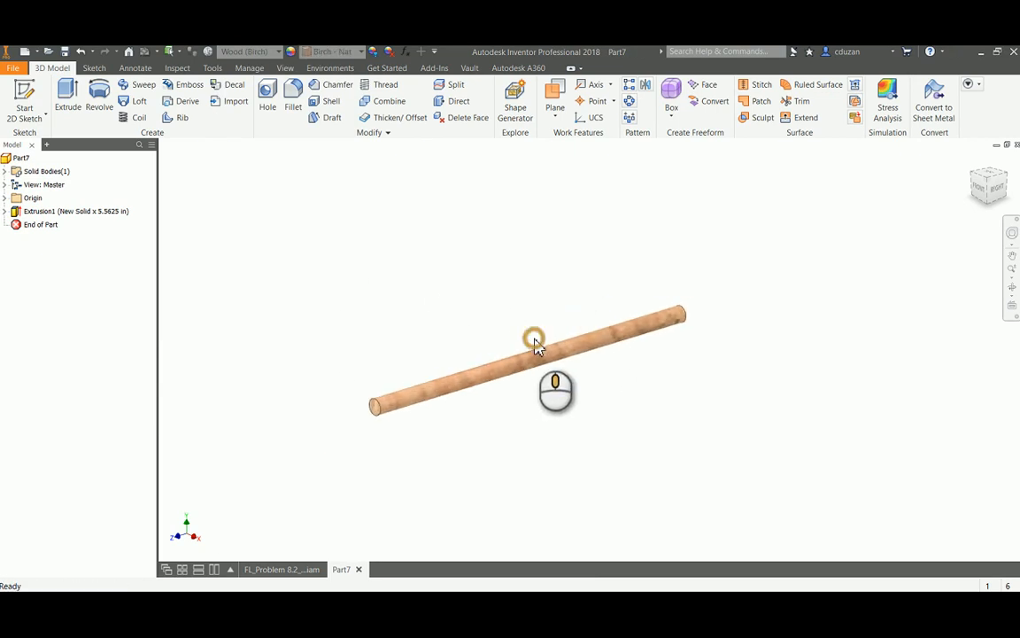
scroll(533, 330, "up", 5)
Save the part as FL_Problem 8.2_ADC_Axle in the FL_Problem 8.2_ADC-Advanced folder
left_click(13, 67)
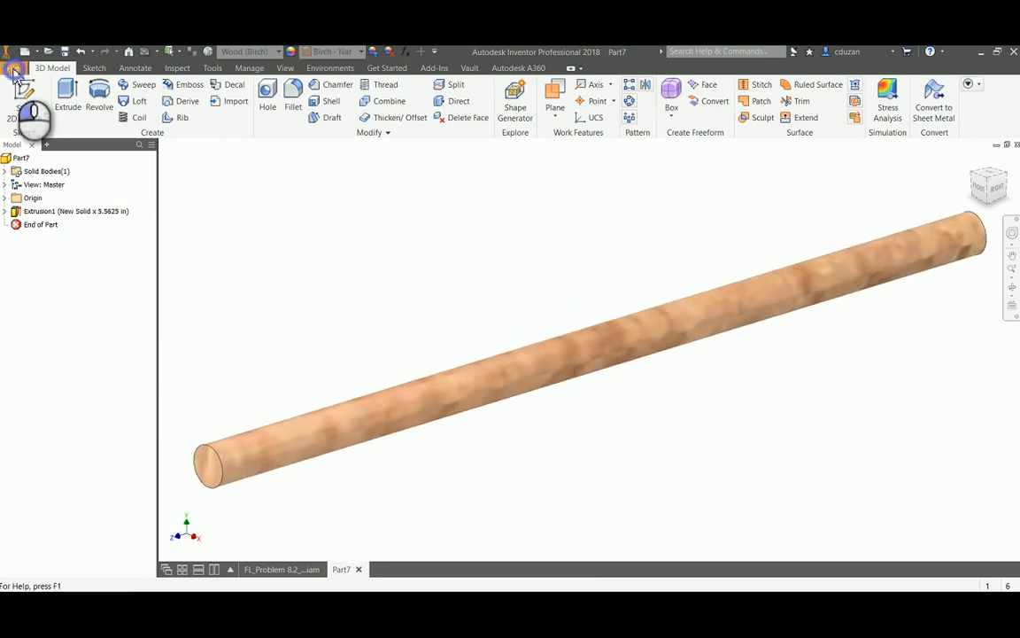
left_click(47, 206)
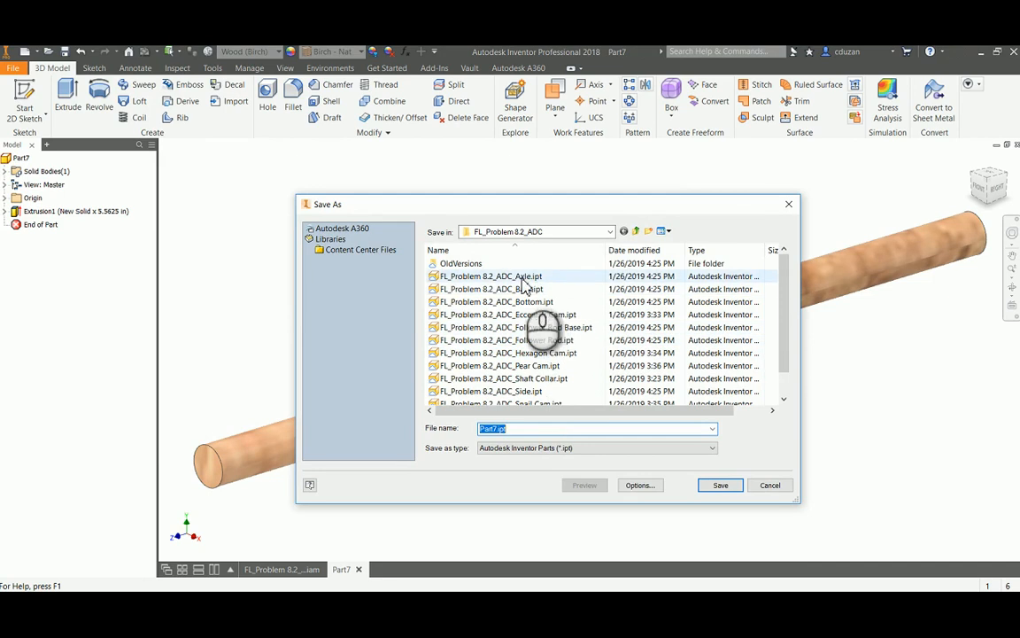
left_click(636, 231)
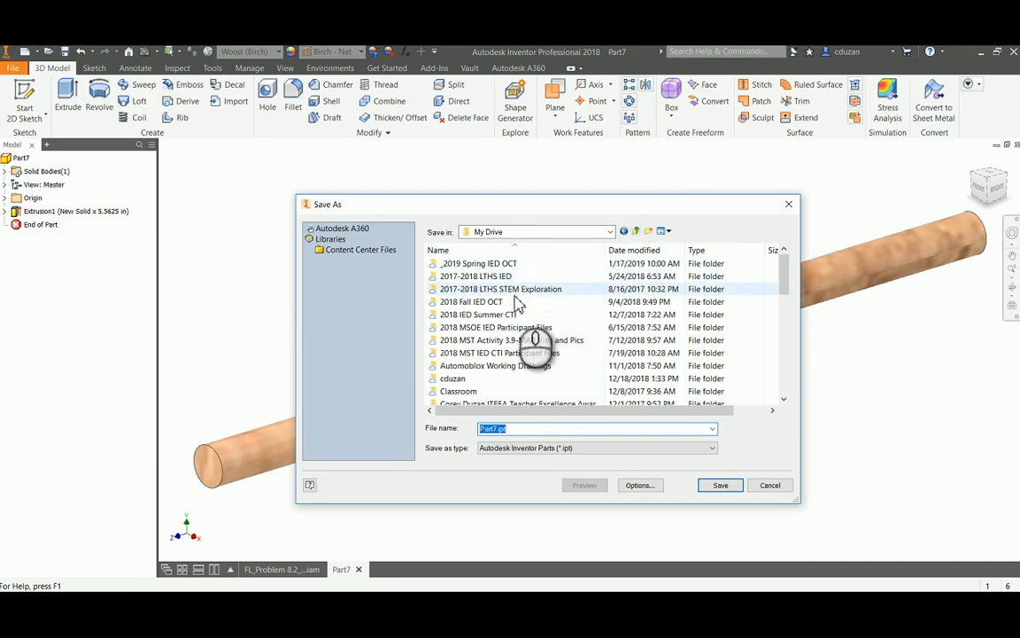
scroll(512, 379, "down", 2)
scroll(512, 379, "down", 2)
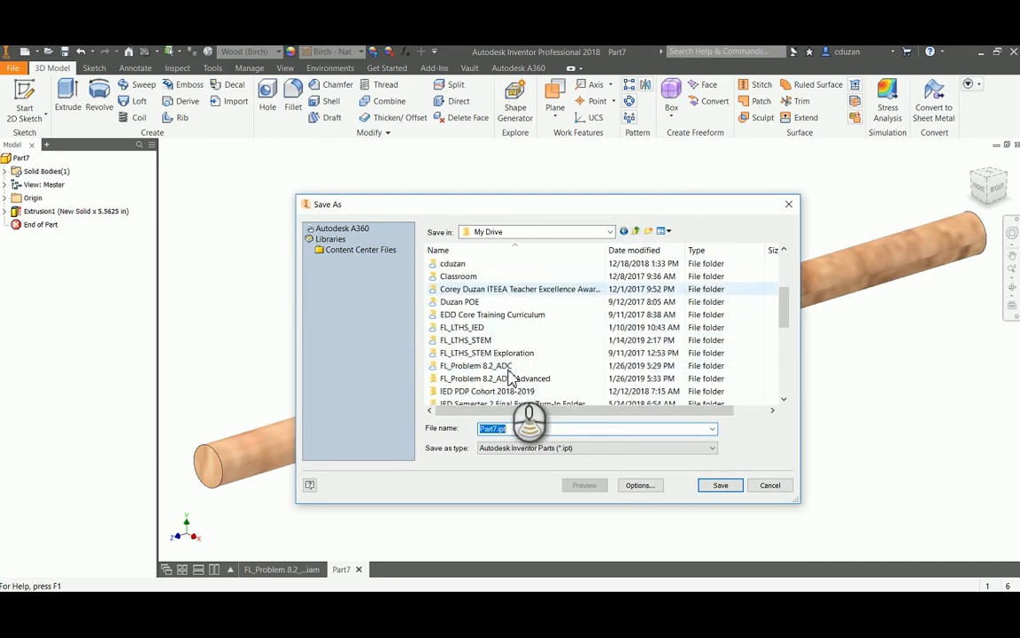
double_click(518, 340)
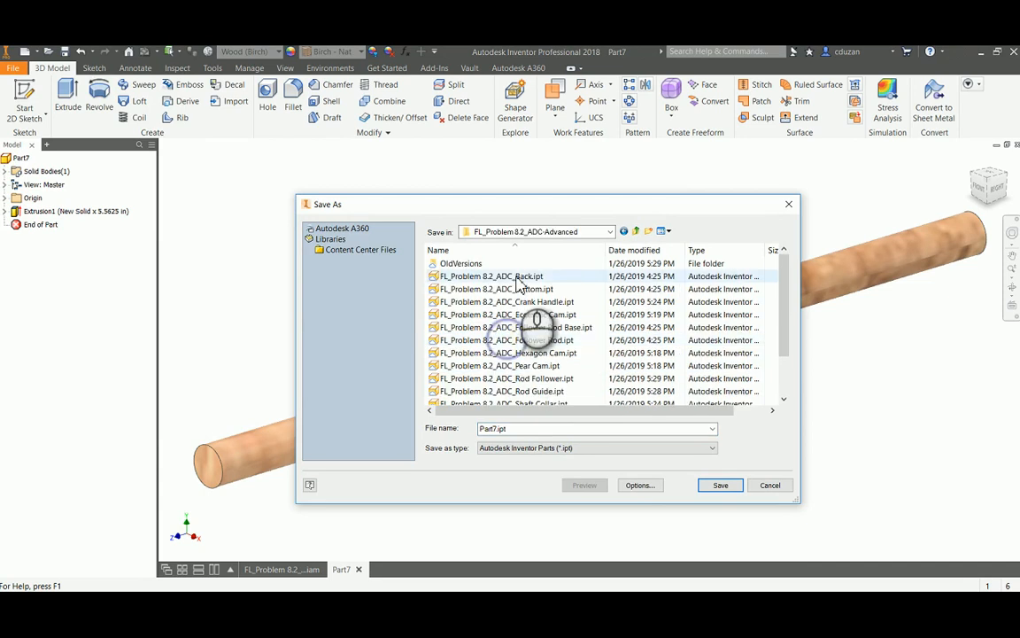
left_click(519, 277)
left_click(592, 429)
left_click(595, 429)
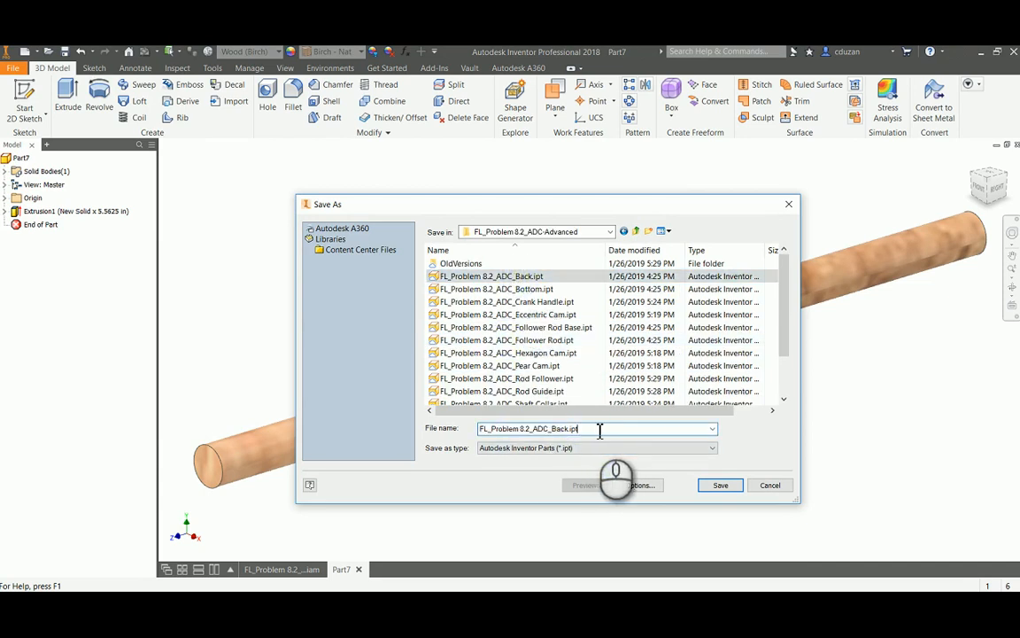
left_click_drag(595, 428, 565, 435)
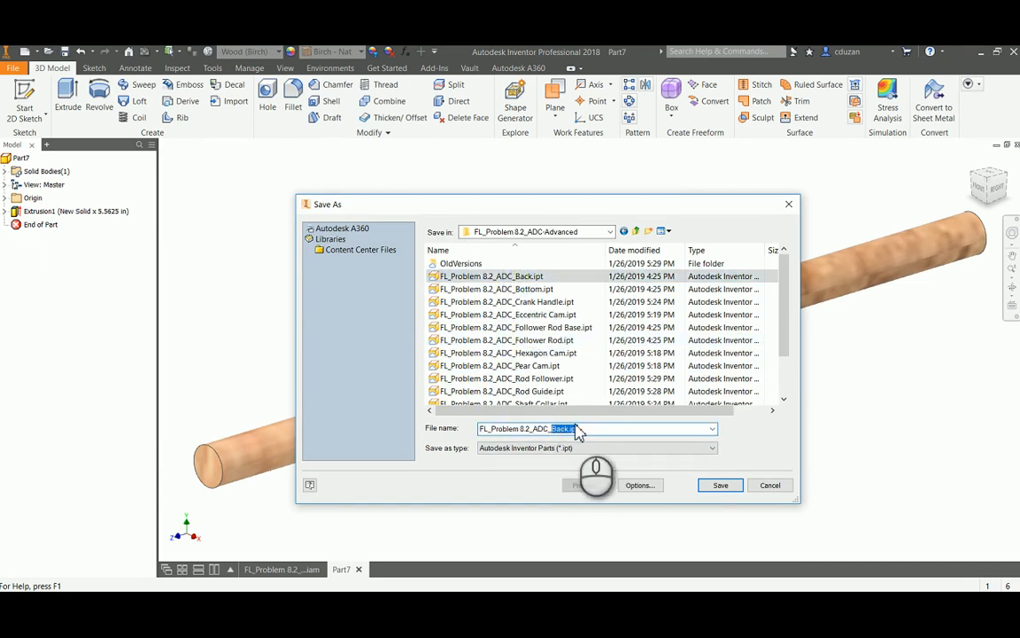
type("Axle")
left_click(720, 485)
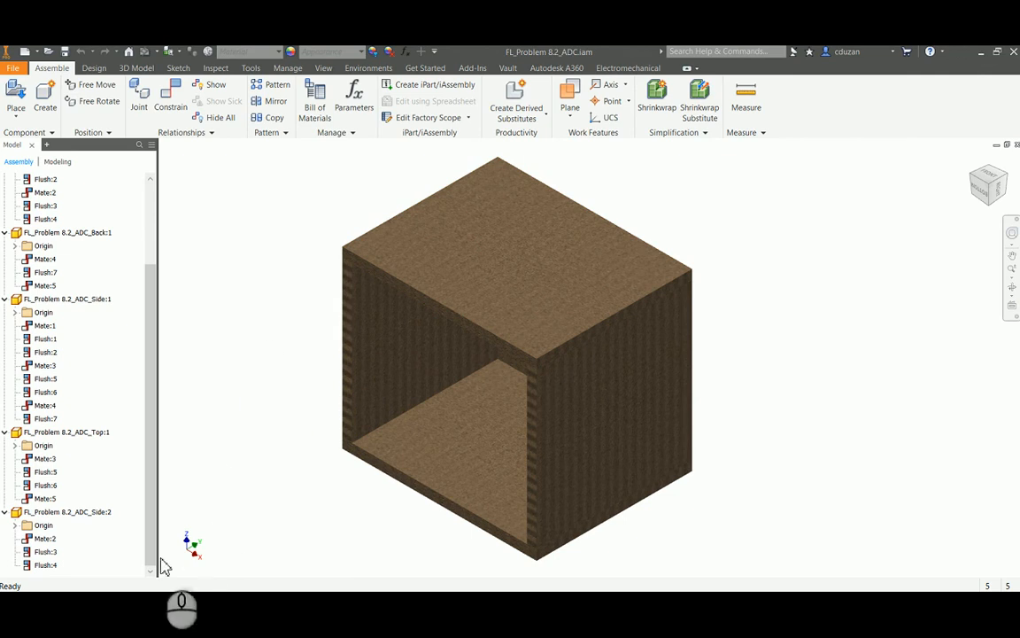
Create another part from the Standard (in).ipt template and start its first 2D sketch on the XY plane
left_click(22, 70)
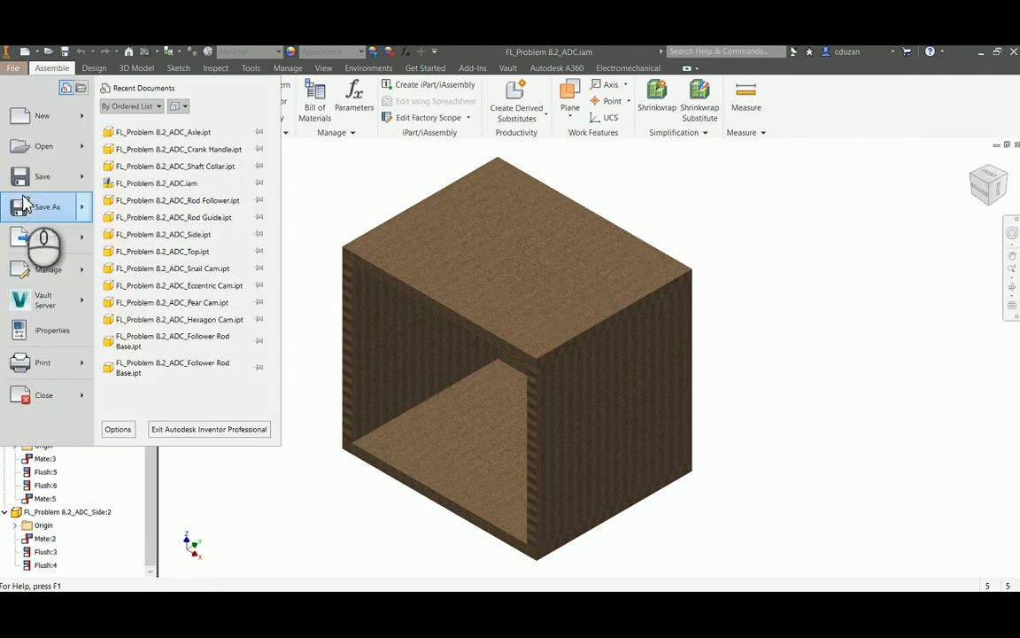
left_click(474, 257)
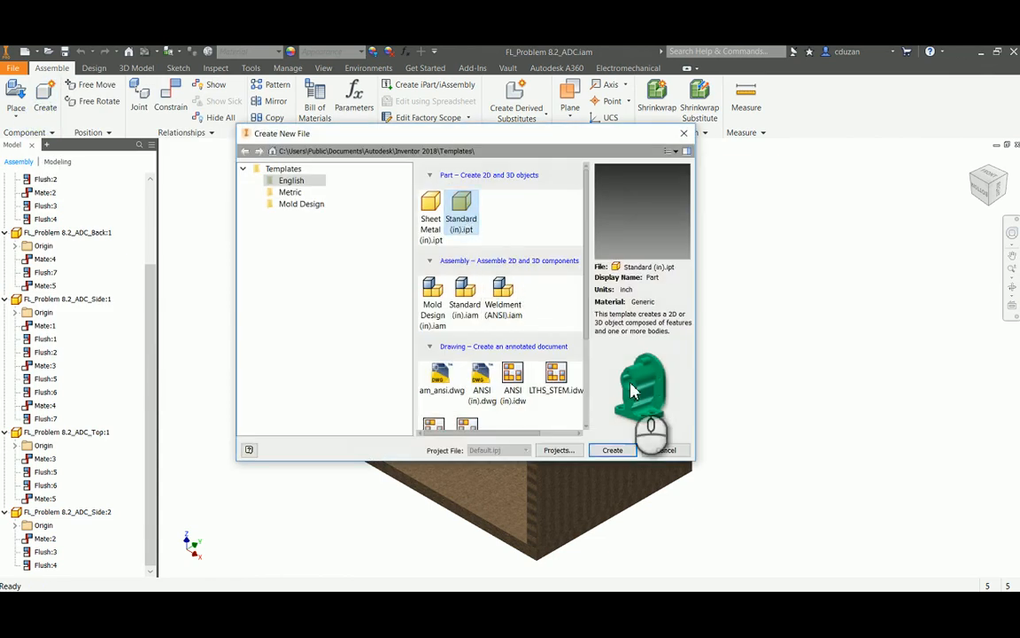
left_click(610, 451)
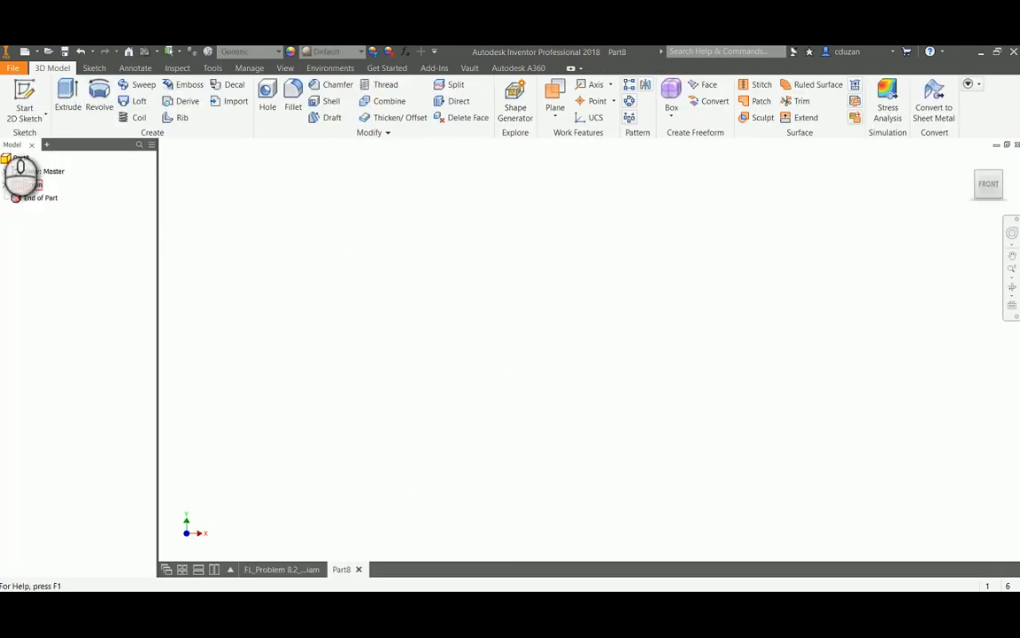
left_click(22, 88)
left_click(576, 229)
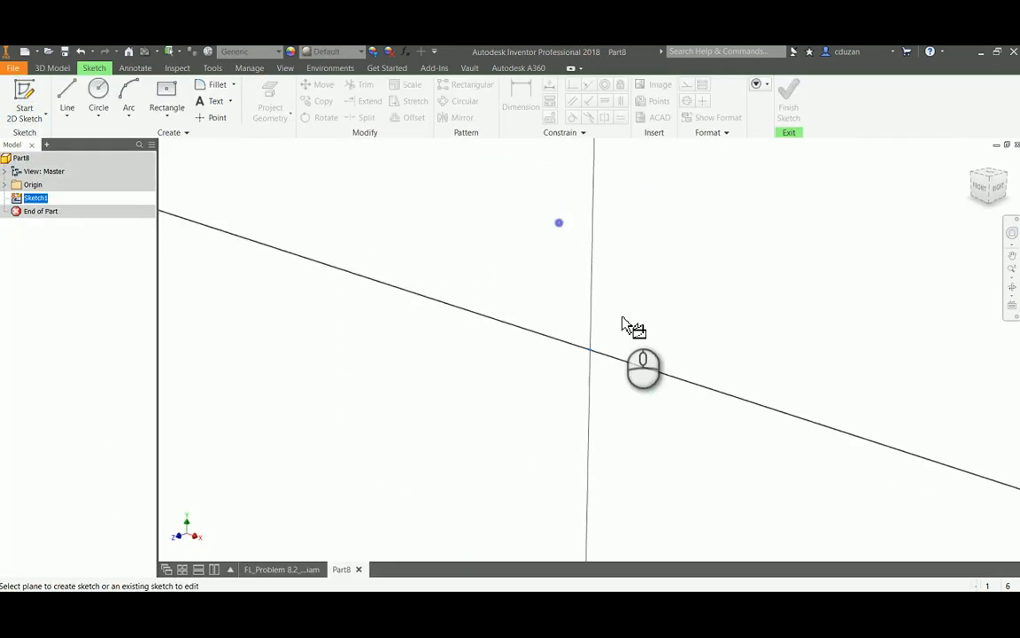
Sketch a center-point rectangle about 0.48 in wide, centered on the sketch origin
mouse_move(631, 326)
middle_mouse_down()
mouse_move(644, 302)
mouse_move(592, 341)
middle_mouse_up()
left_click(166, 92)
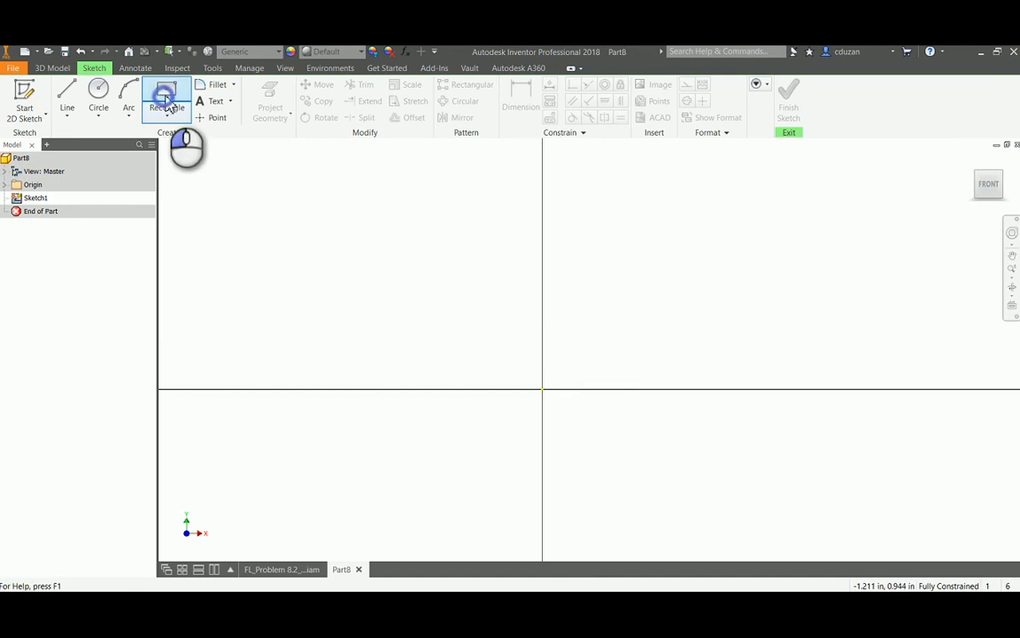
left_click(543, 390)
left_click(617, 342)
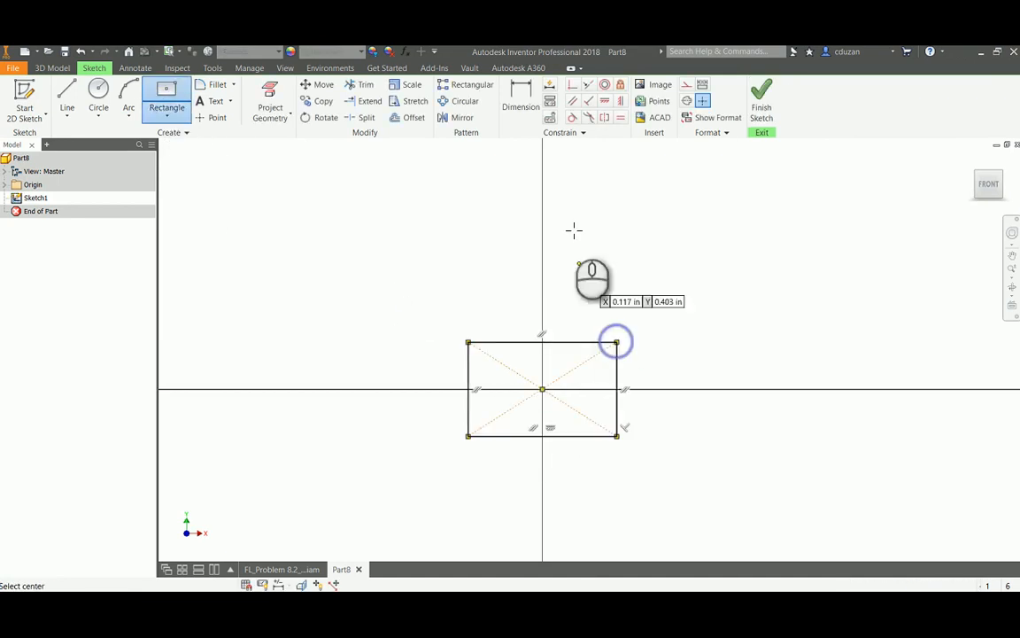
Dimension the rectangle's width and height, setting both to 0.25 in
left_click(526, 111)
left_click(571, 345)
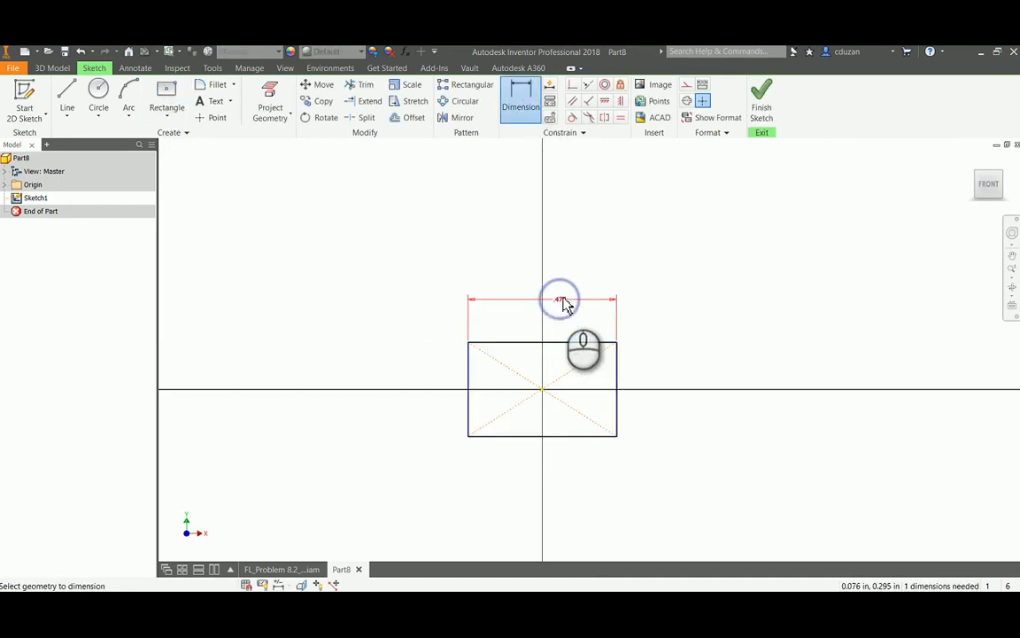
left_click(567, 305)
type(".25")
key("Return")
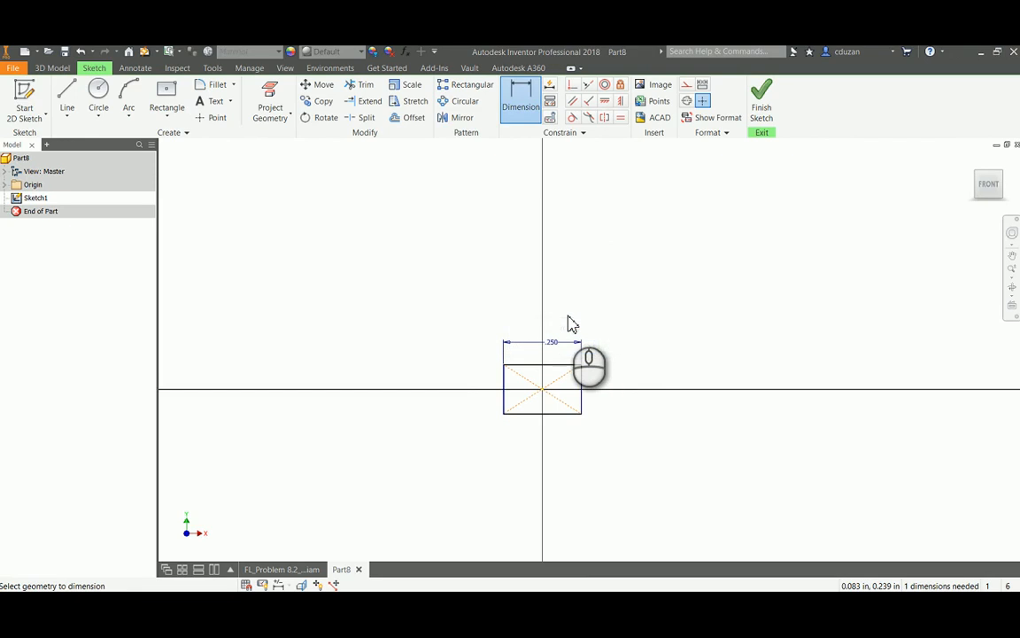
left_click(583, 384)
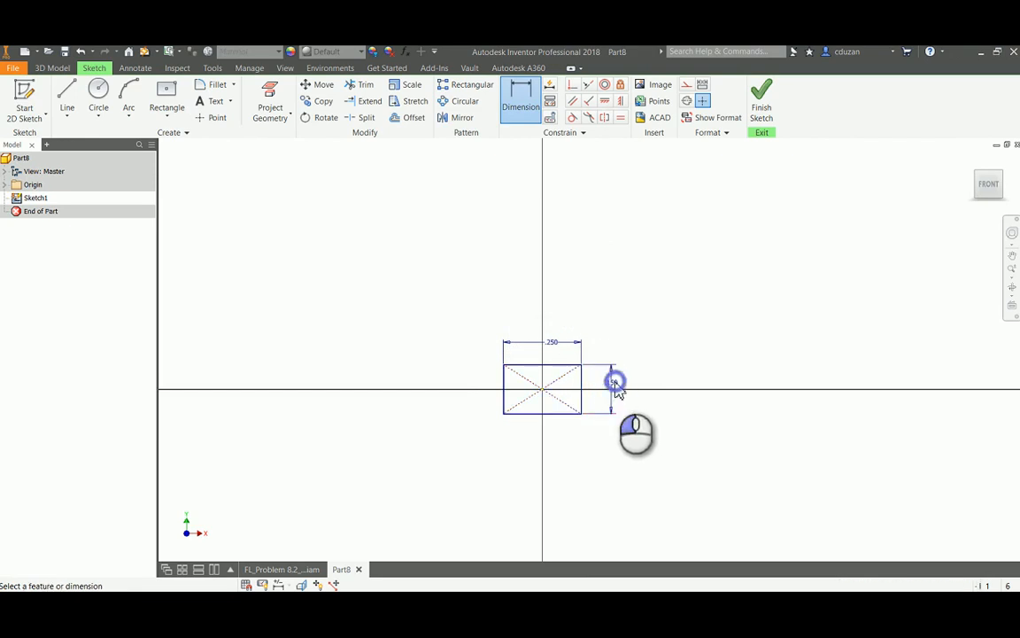
left_click(618, 389)
type(".25")
key("Return")
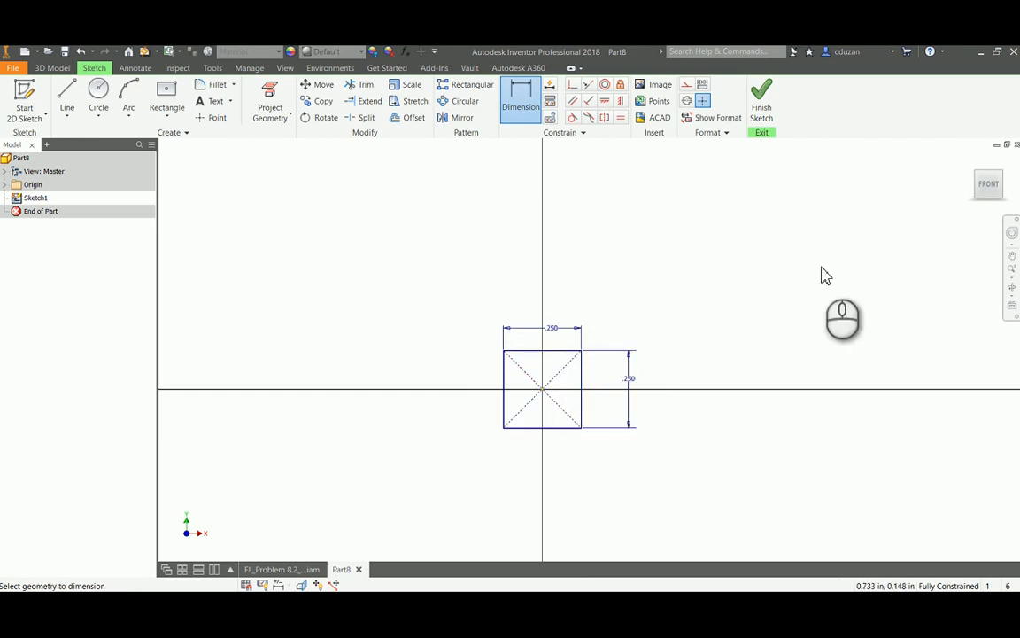
Finish the sketch and extrude the square profile 6 in to form the follower rod
left_click(763, 97)
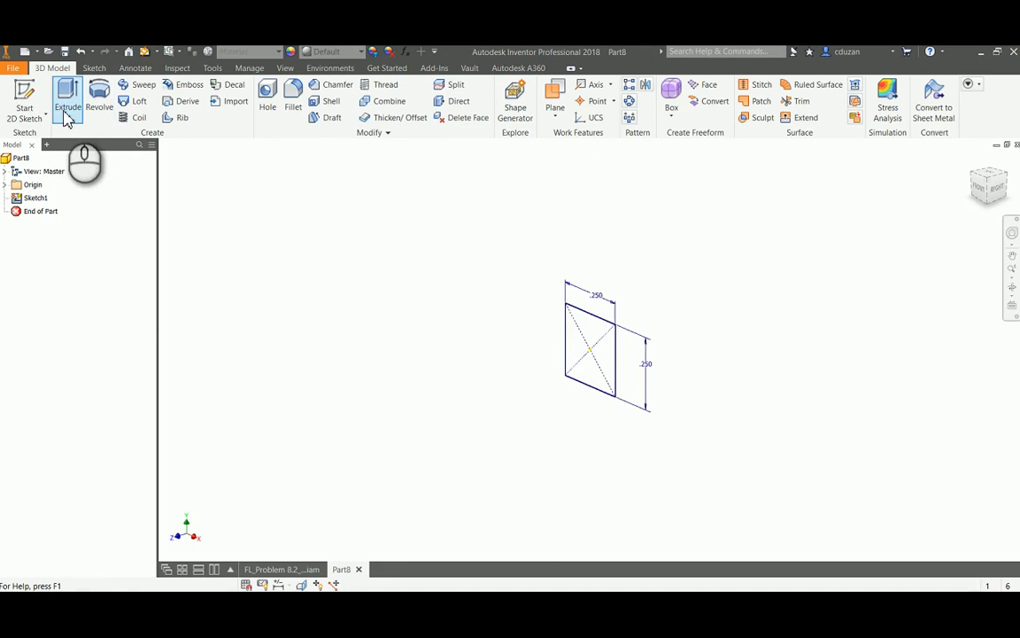
left_click(68, 98)
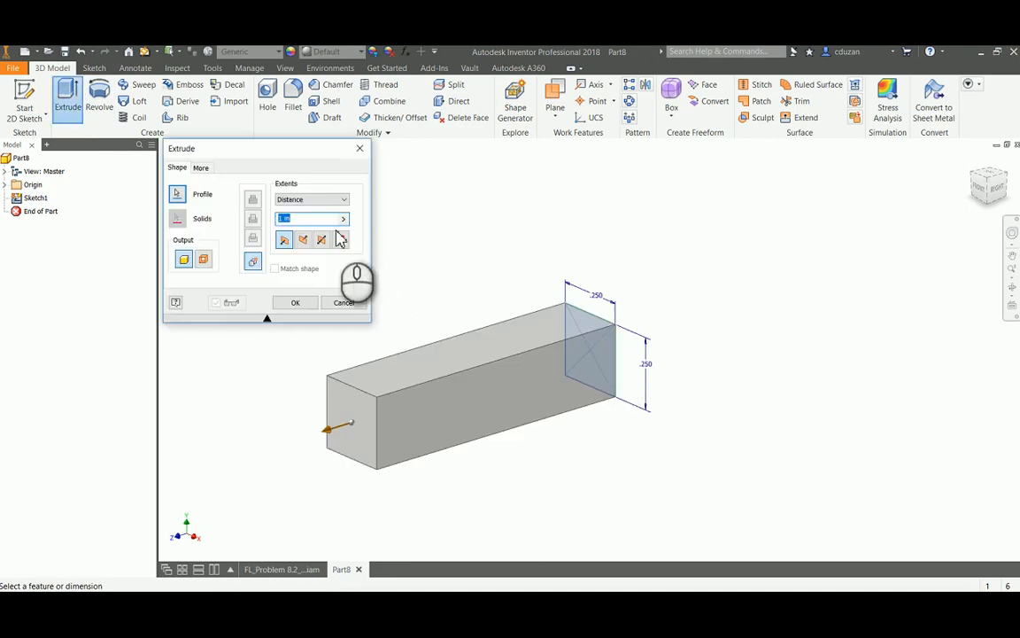
type("6")
left_click(295, 303)
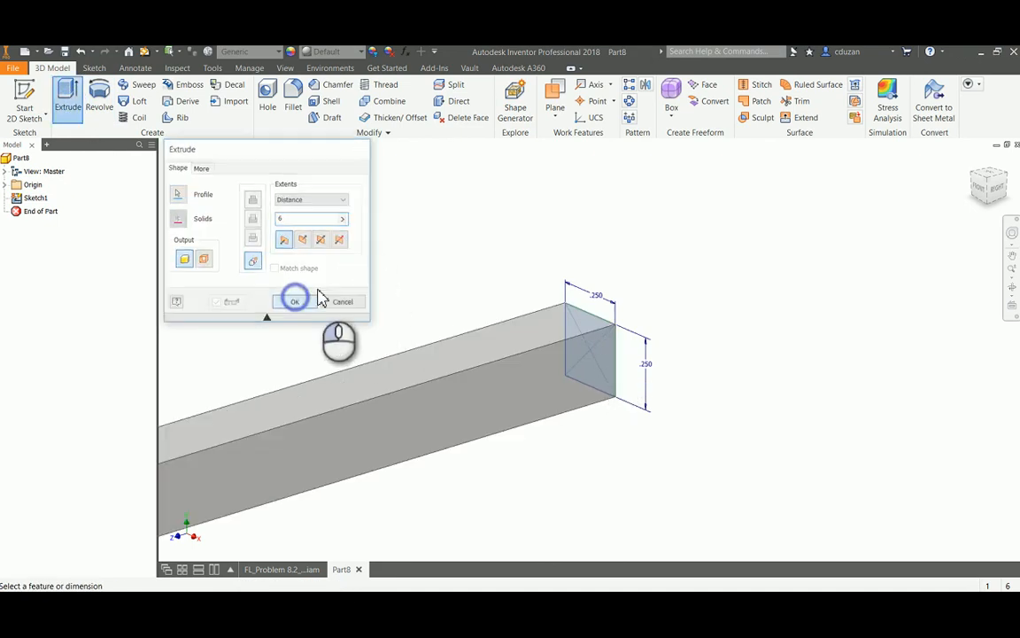
scroll(499, 279, "down", 2)
scroll(497, 273, "down", 4)
middle_click_drag(444, 285, 788, 302)
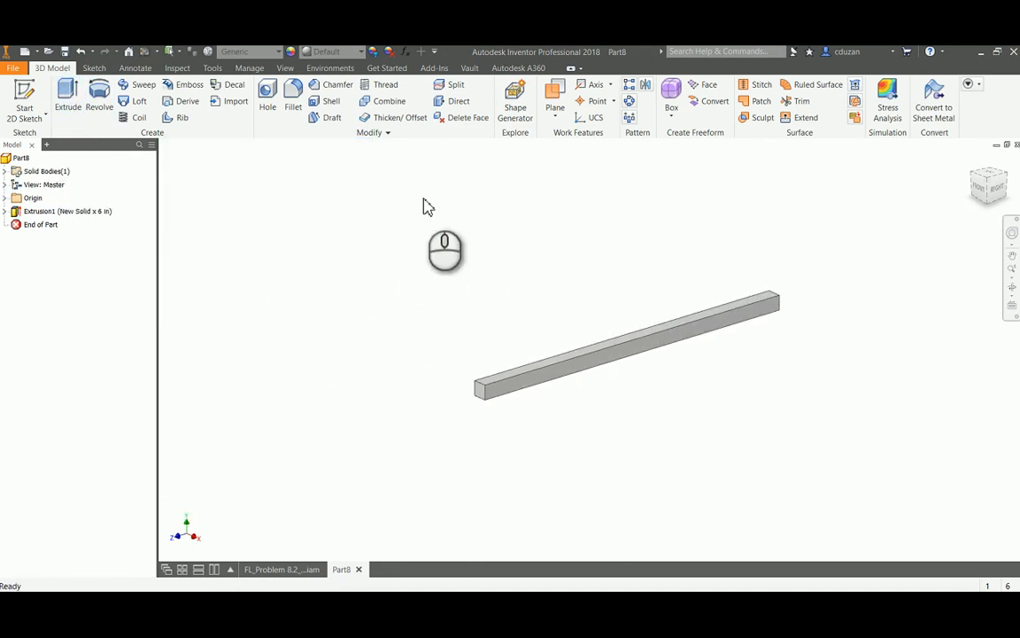
Assign the Wood (Birch) material to the follower rod
left_click(254, 50)
scroll(277, 380, "down", 10)
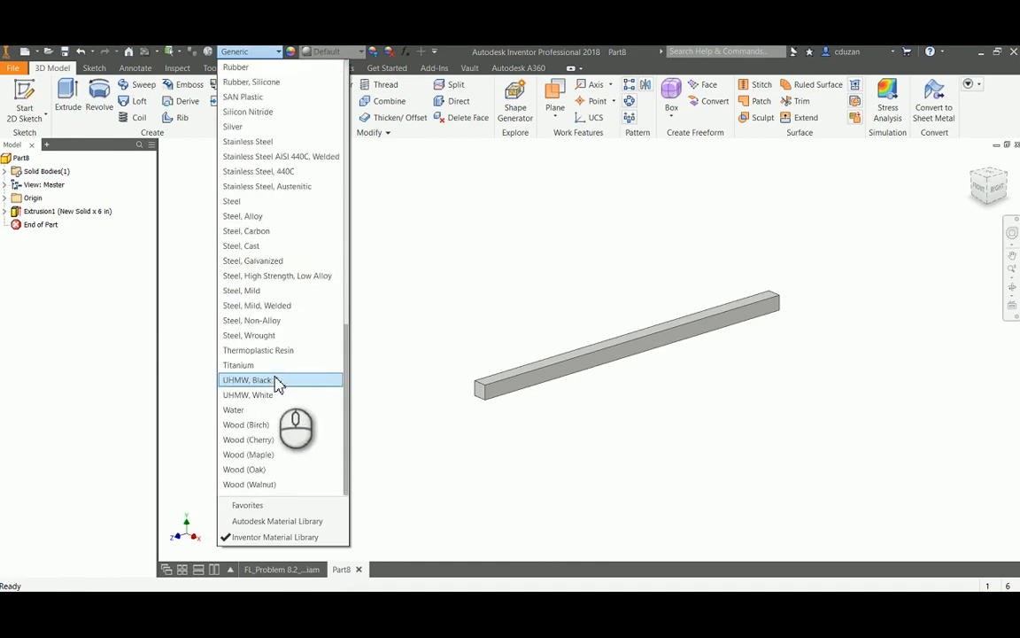
left_click(248, 424)
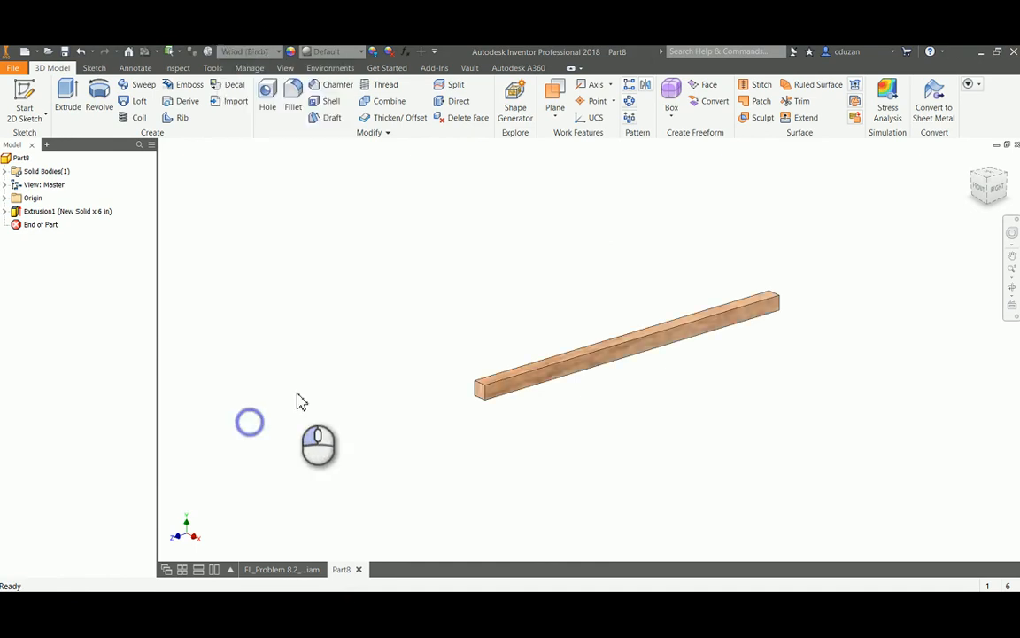
Save the part as FL_Problem 8.2_ADC_Follower Rod.ipt in the FL_Problem 8.2_ADC-Advanced folder, replacing the existing file
left_click(13, 67)
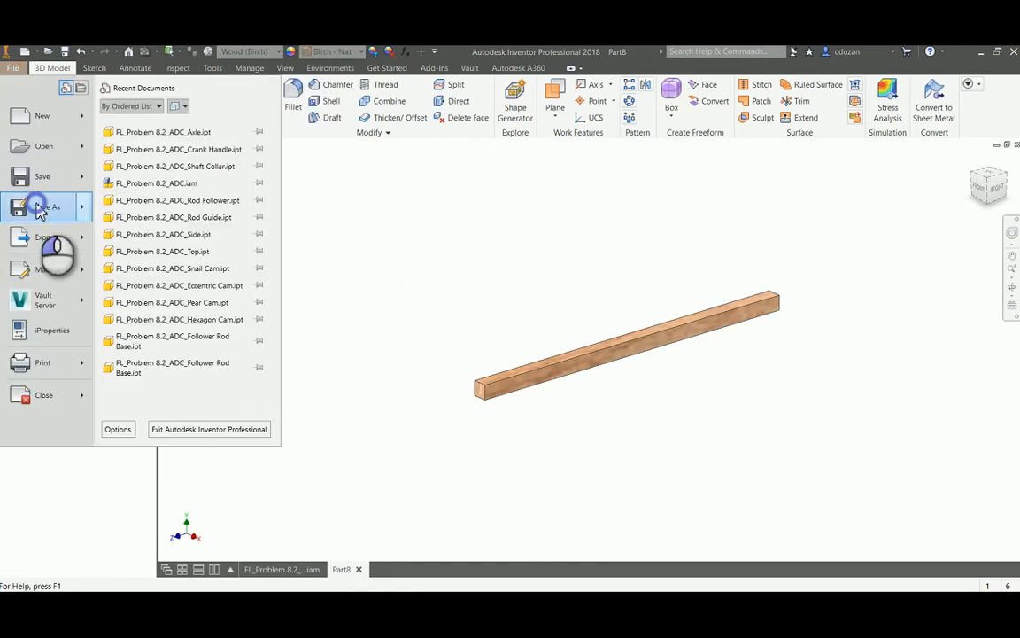
left_click(45, 205)
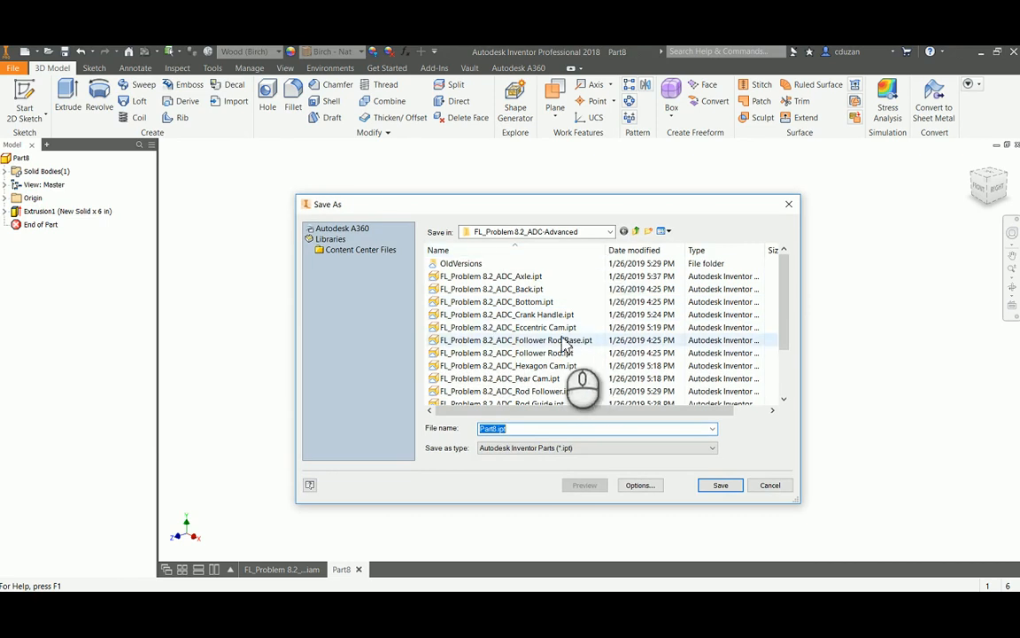
scroll(567, 372, "down", 2)
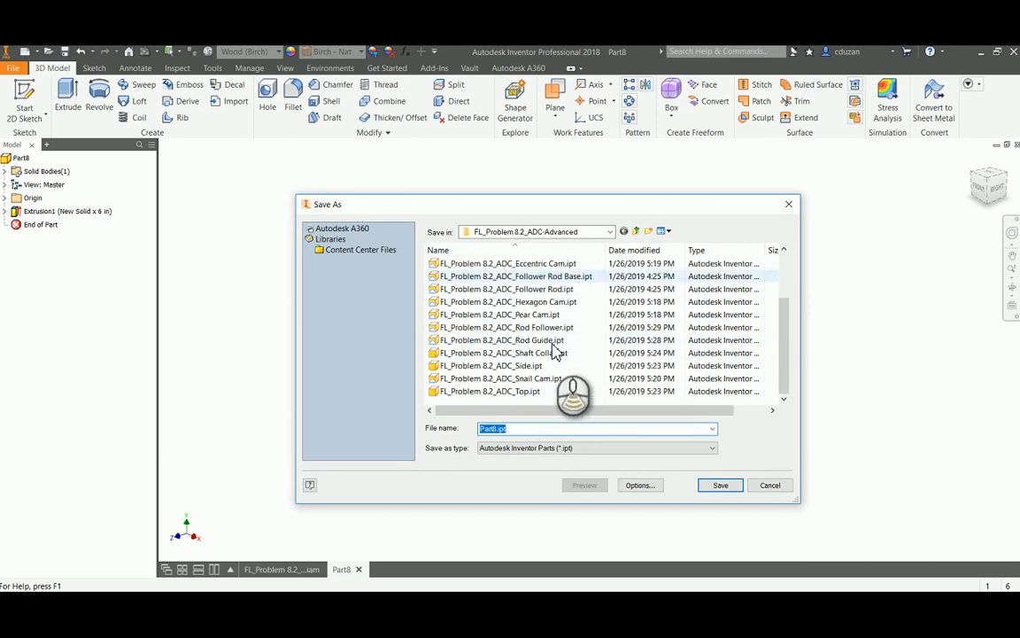
left_click(558, 289)
left_click(719, 483)
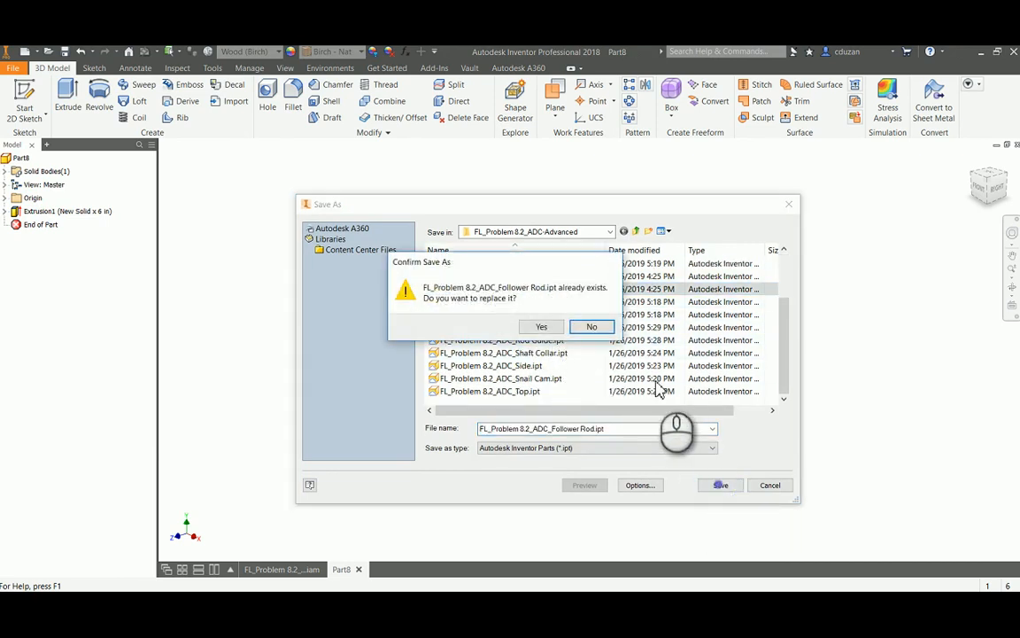
left_click(542, 328)
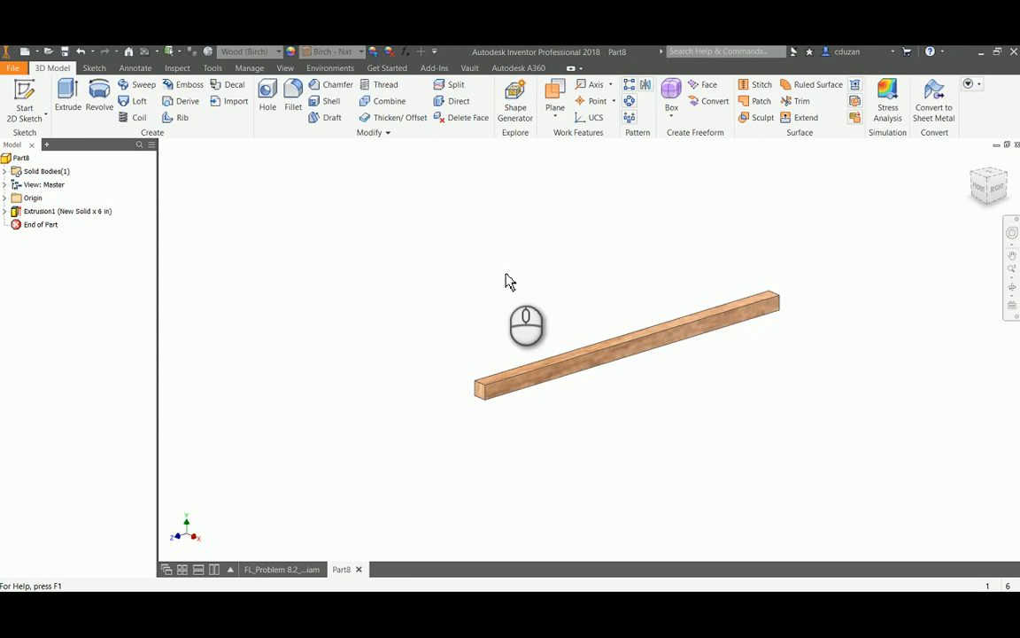
Set the follower rod to its home view and close the part to return to the box assembly
key("F6")
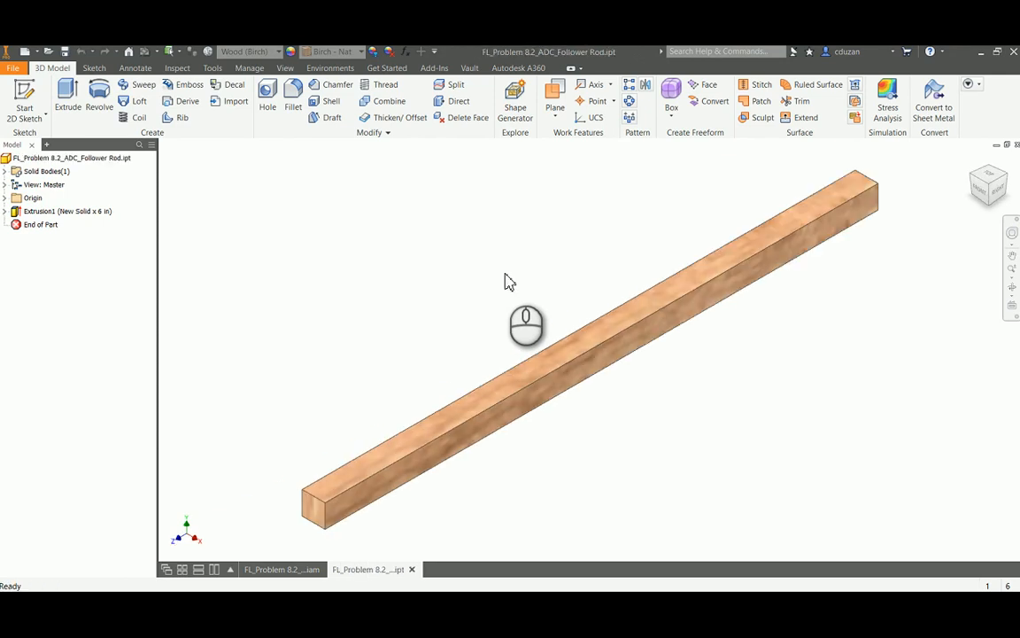
left_click(1017, 143)
mouse_move(574, 261)
middle_mouse_down()
mouse_move(565, 312)
mouse_move(562, 280)
middle_mouse_up()
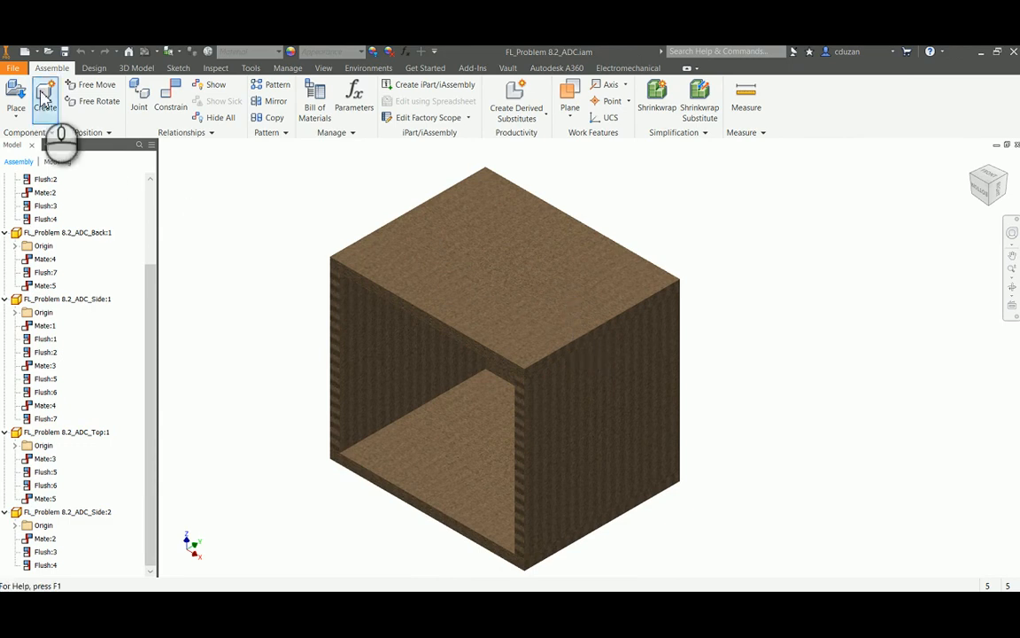
Open FL_Problem 8.2_ADC_Rod Guide.ipt from the FL_Problem 8.2_ADC-Advanced folder
key("ctrl+o")
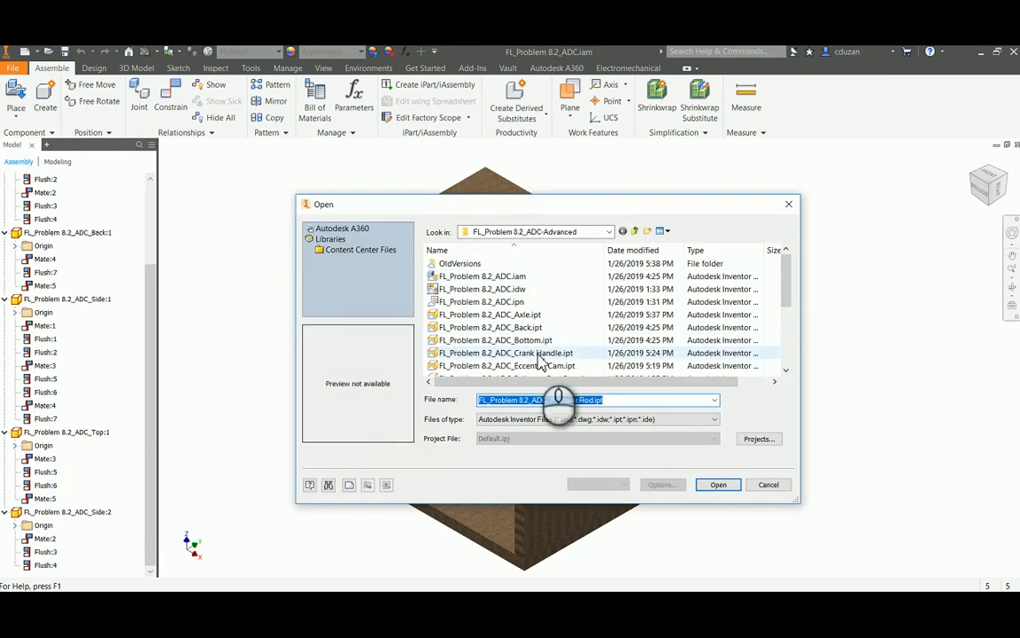
scroll(550, 358, "down", 2)
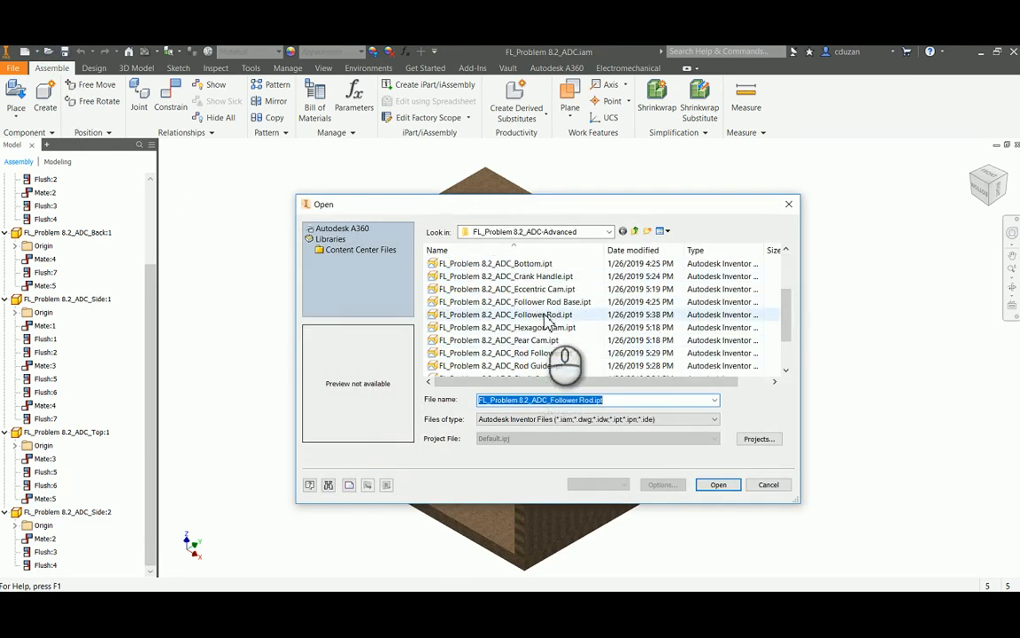
left_click(557, 315)
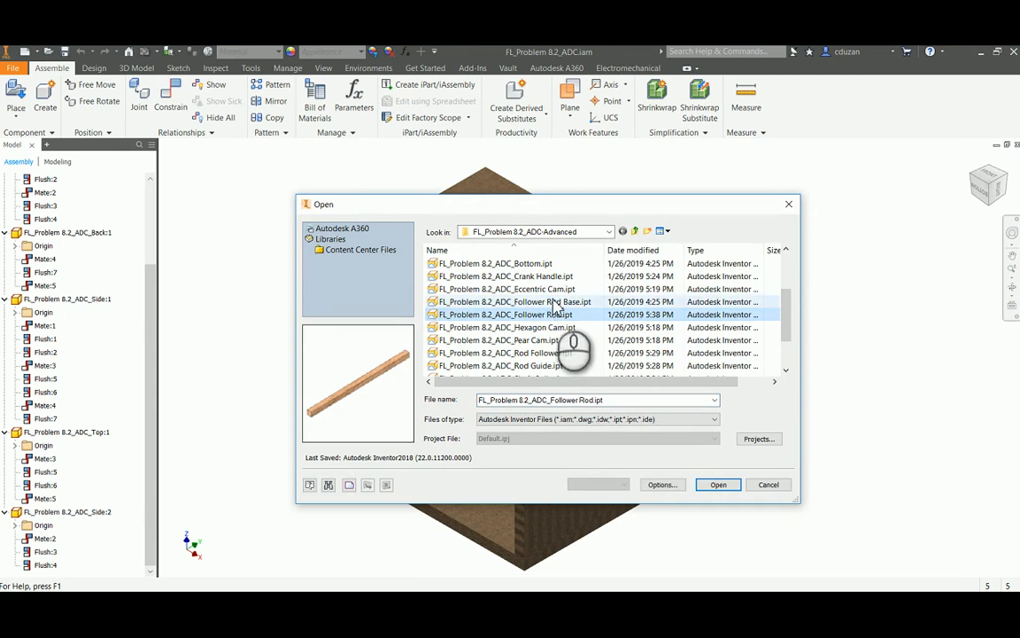
scroll(554, 321, "down", 2)
left_click(535, 316)
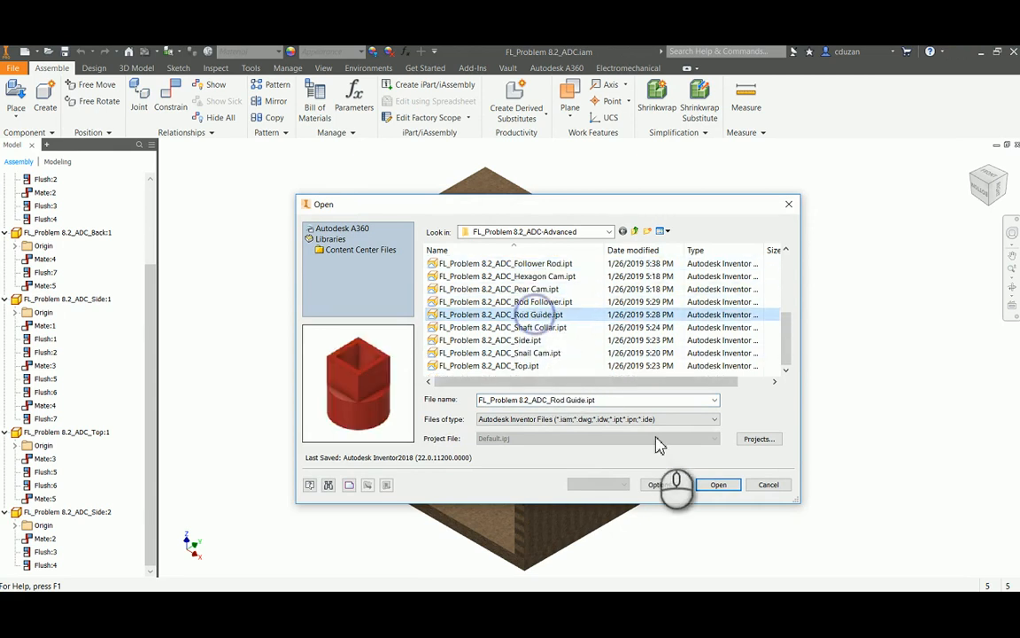
left_click(718, 484)
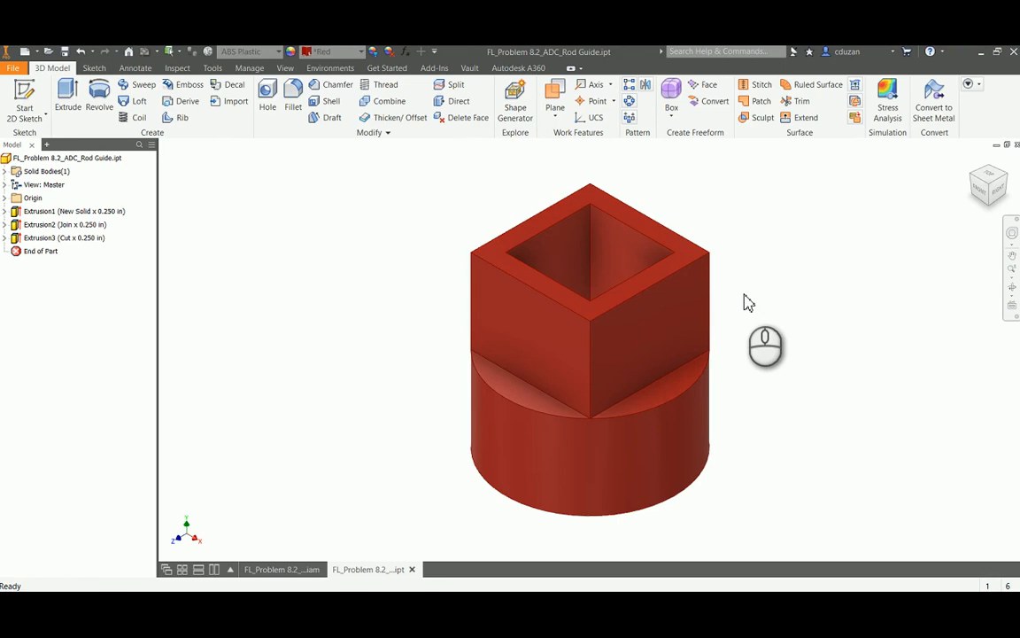
Examine the dimensions of the rod guide's square profile in Extrusion2's sketch and of the base circle in Extrusion1's sketch
left_click(6, 212)
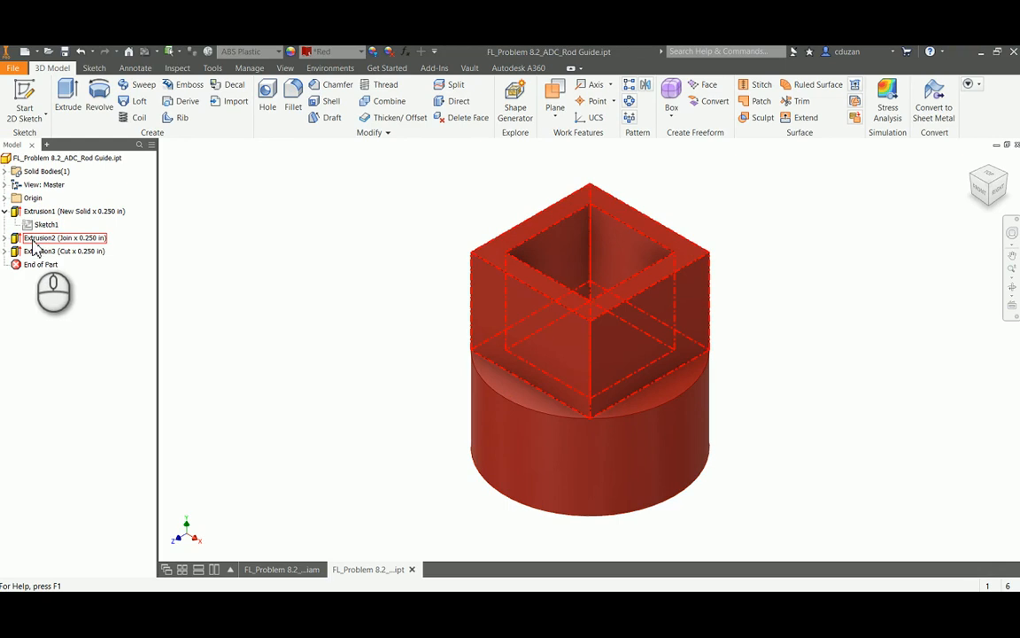
left_click(5, 238)
left_click(45, 251)
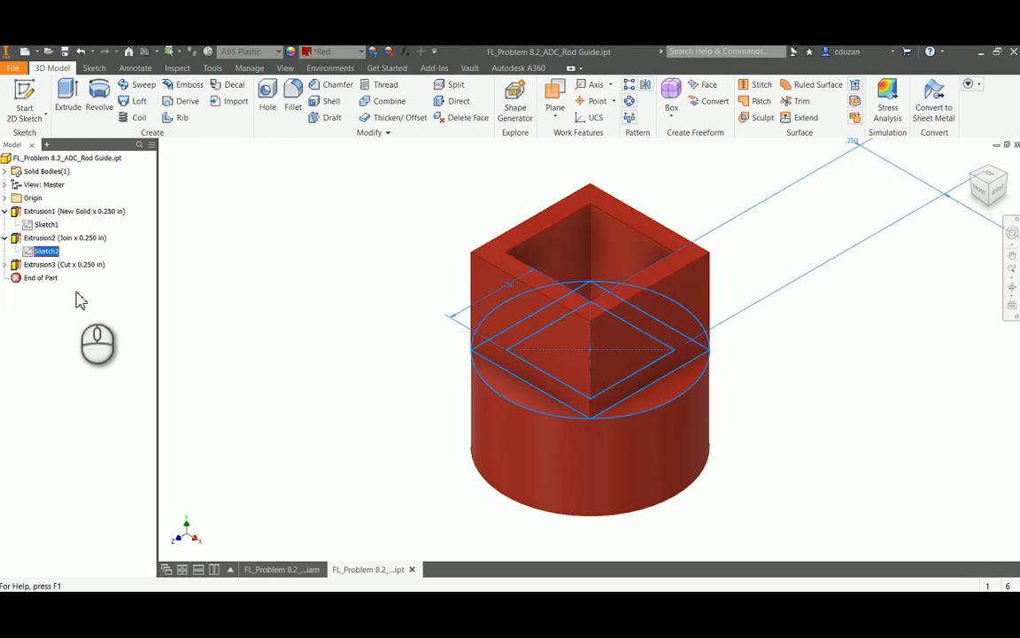
right_click(44, 251)
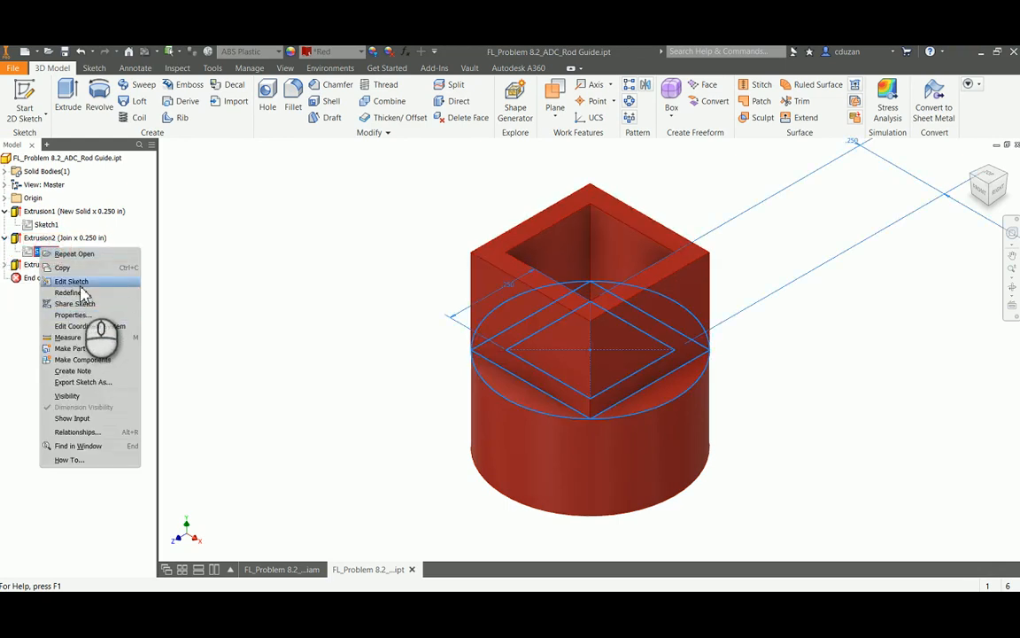
left_click(80, 283)
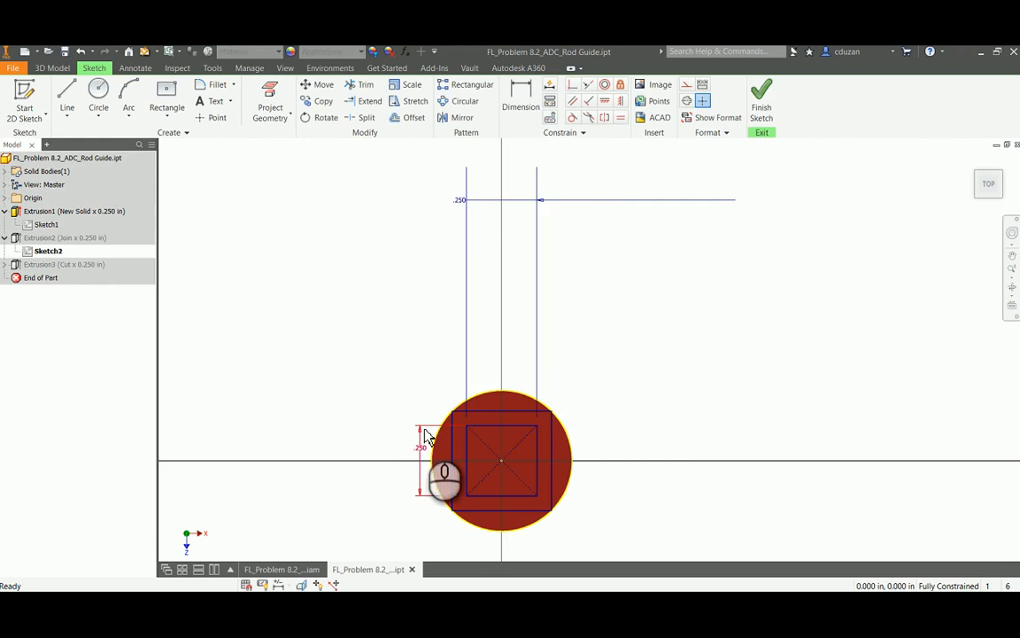
left_click(762, 97)
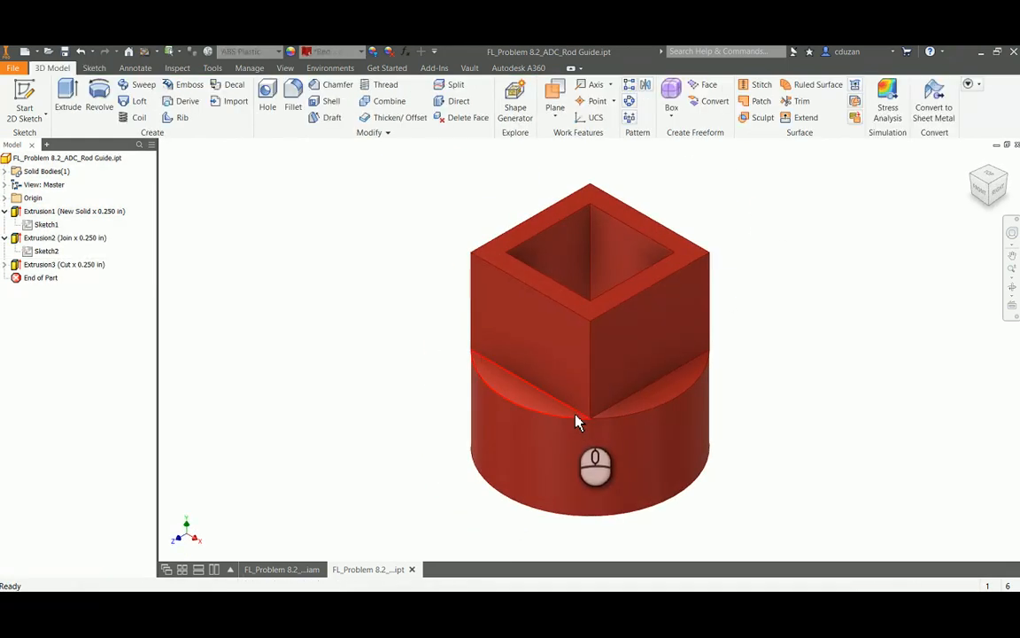
right_click(43, 225)
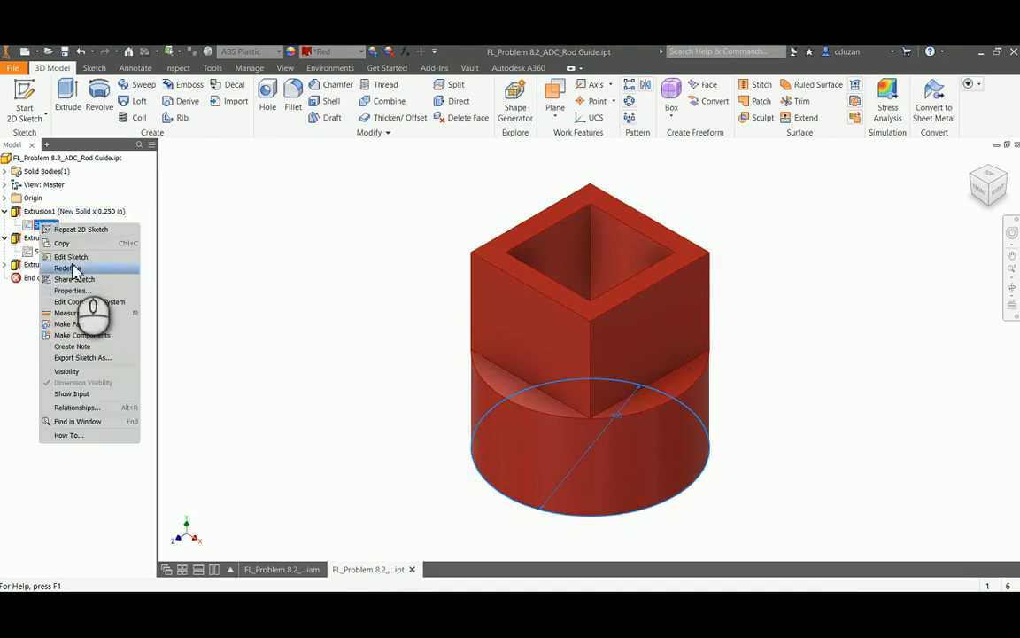
left_click(78, 257)
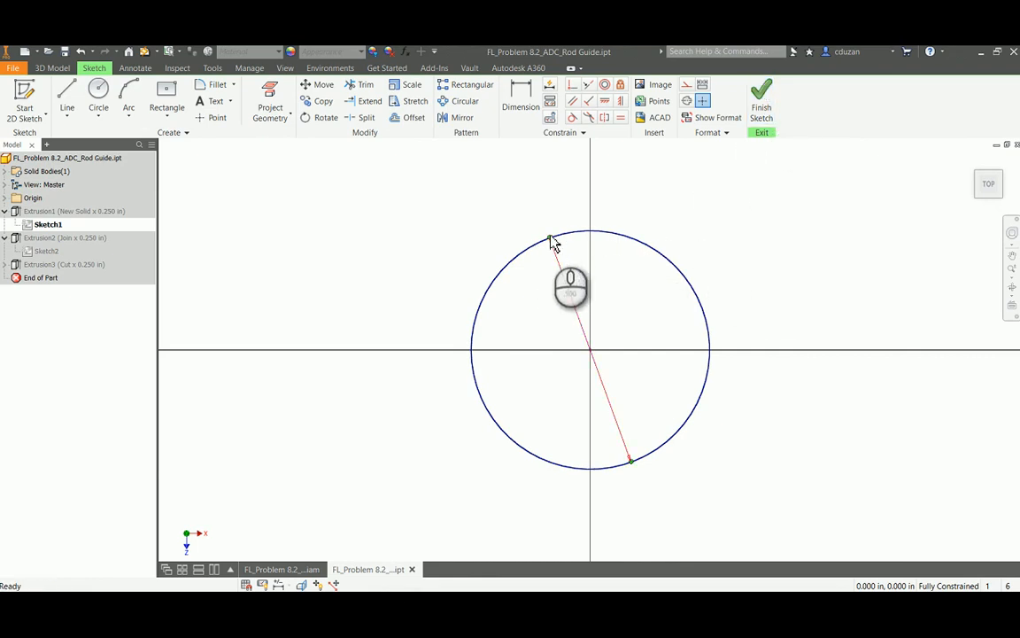
left_click(762, 99)
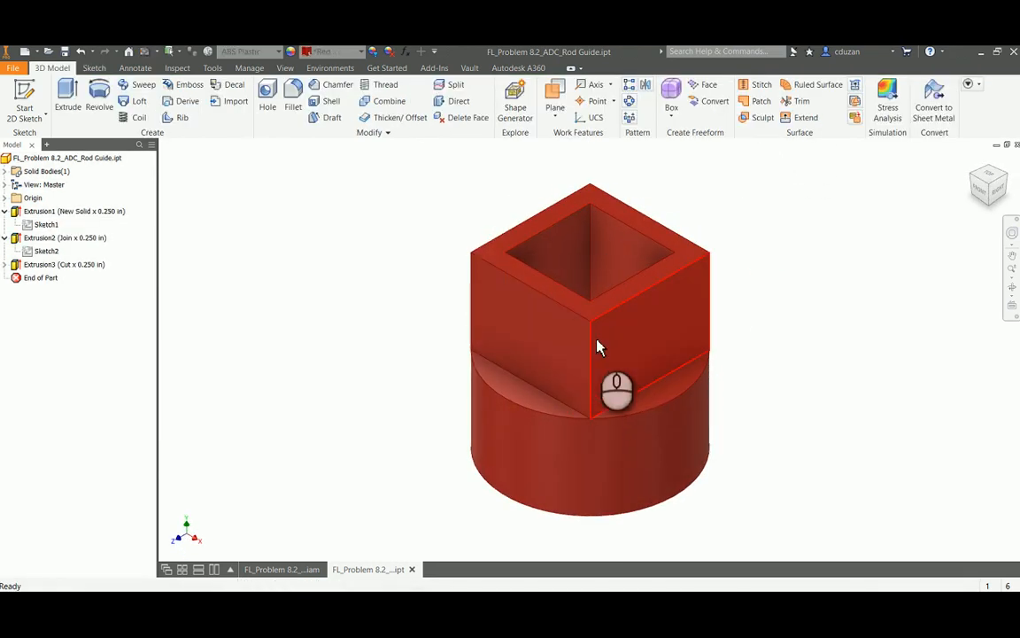
Activate the box's top panel for in-place editing within the assembly
mouse_move(598, 348)
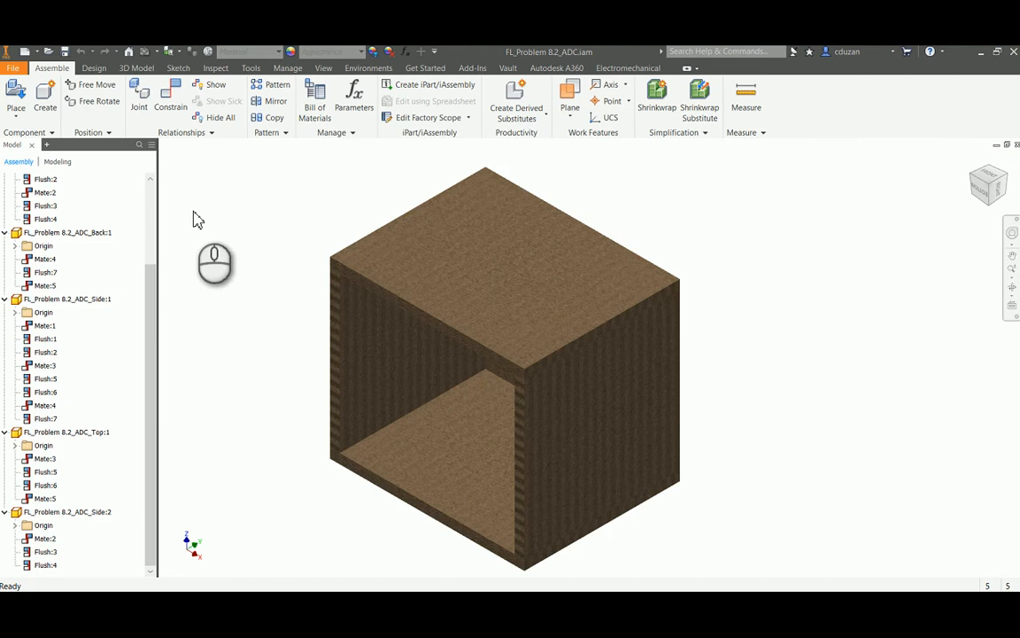
left_click(495, 265)
double_click(495, 265)
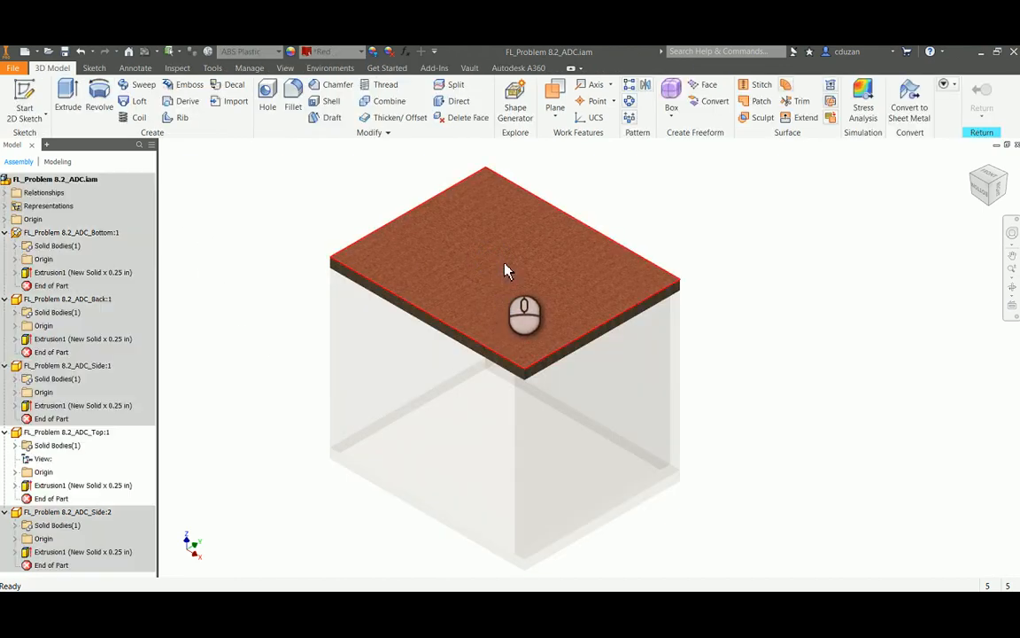
left_click(25, 95)
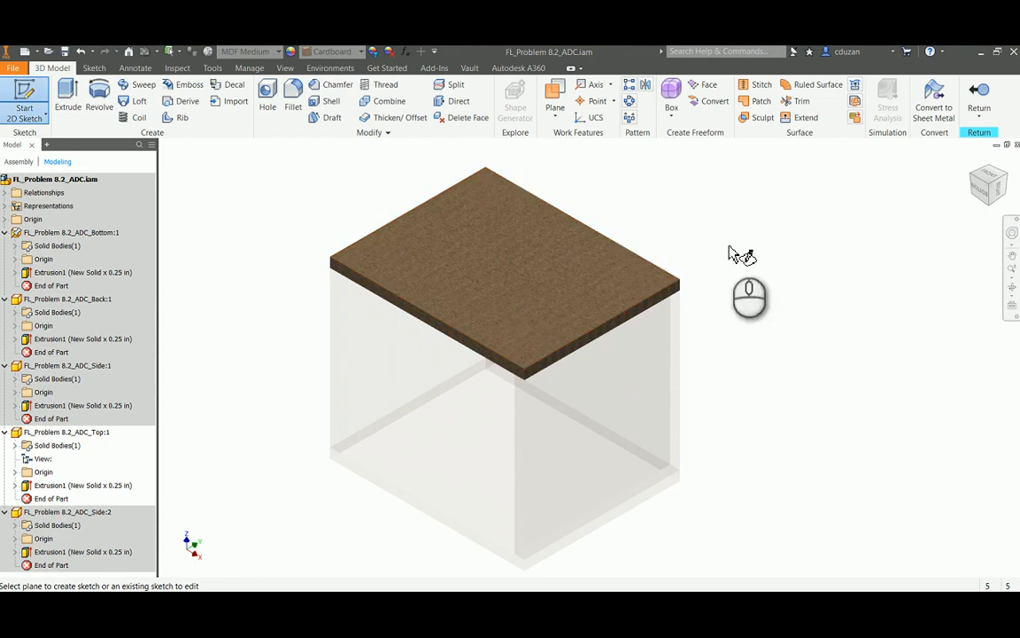
key("Escape")
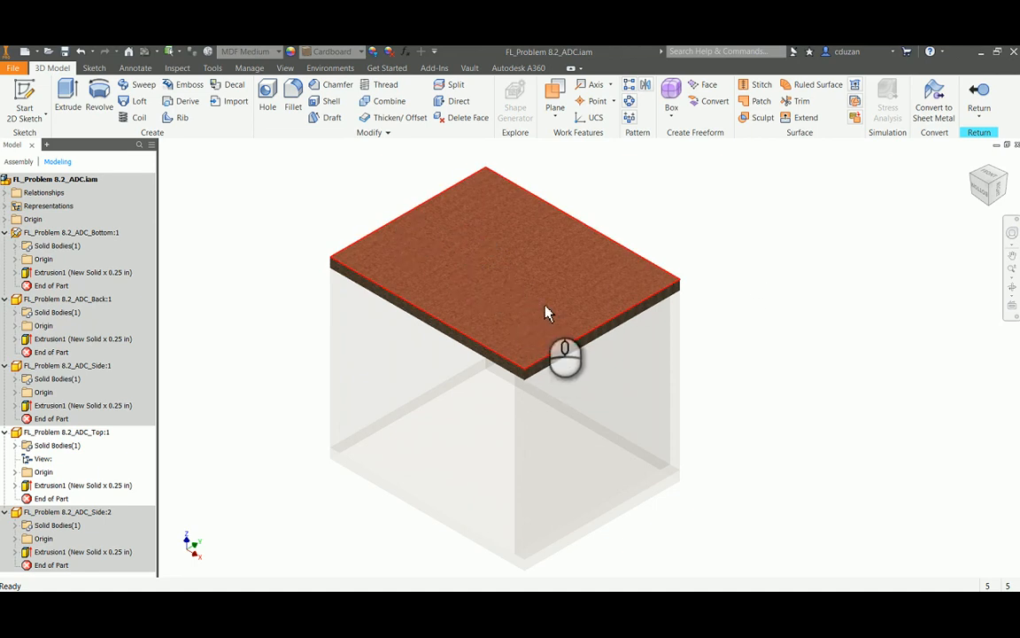
Add a 0.5 in through-all hole to the top panel, 1.25 in from the left side edge and 2 in from the open front edge
left_click(268, 102)
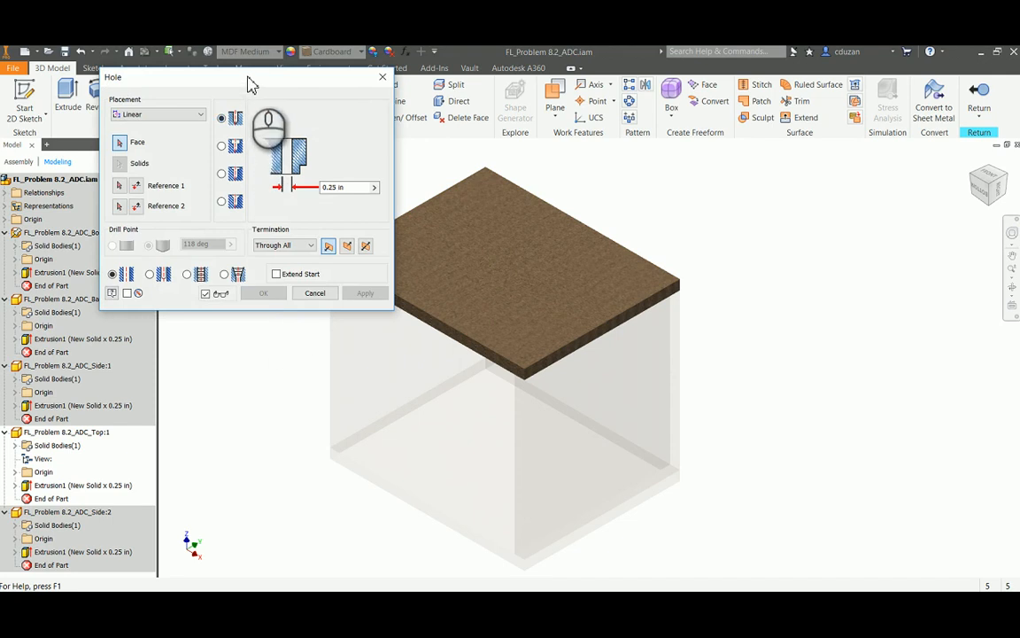
left_click_drag(251, 85, 226, 107)
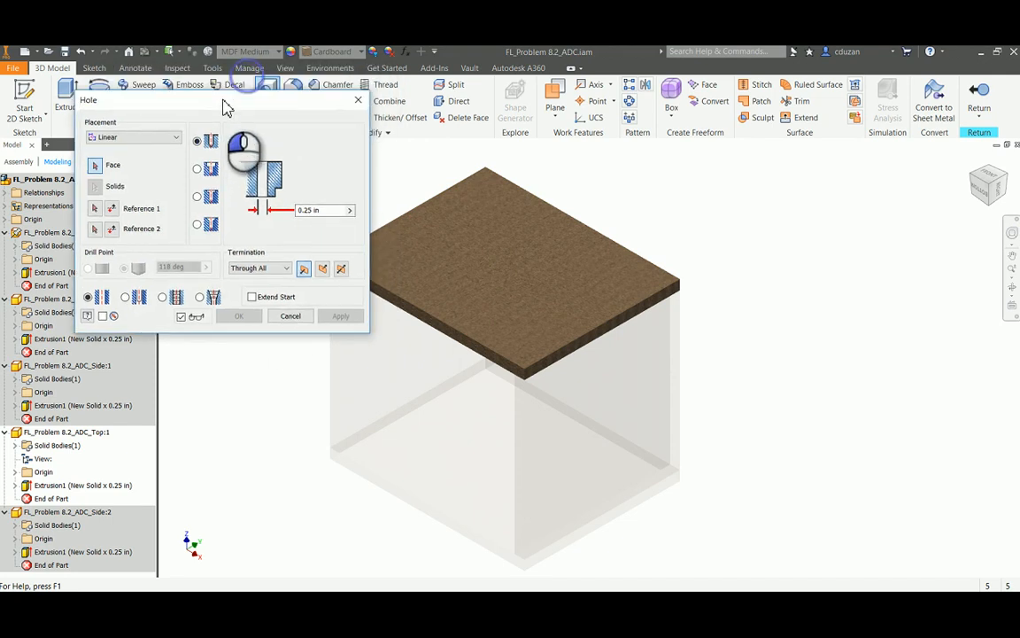
left_click(471, 234)
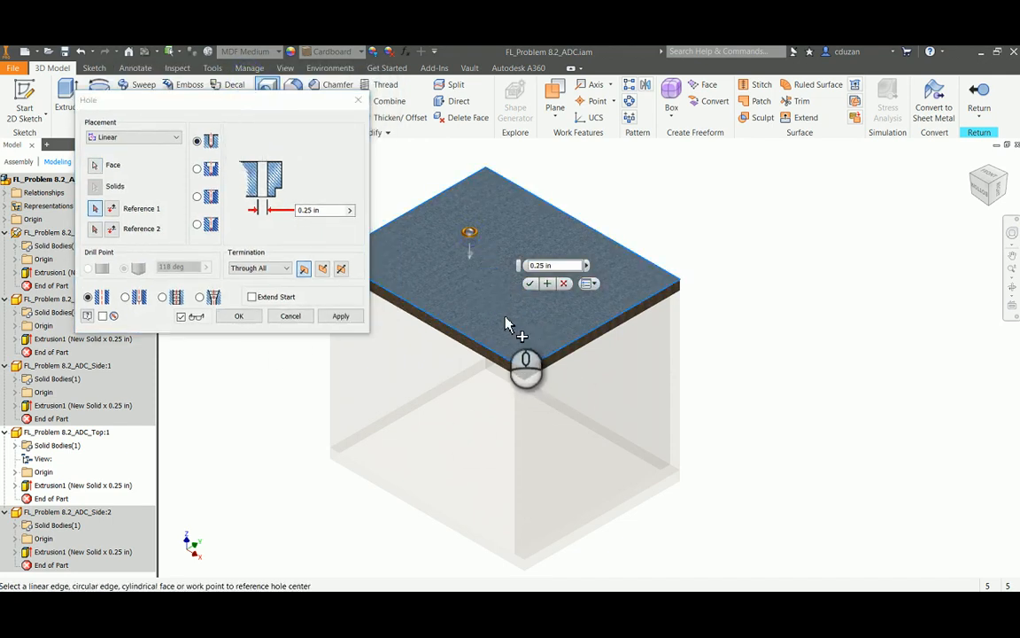
left_click(432, 206)
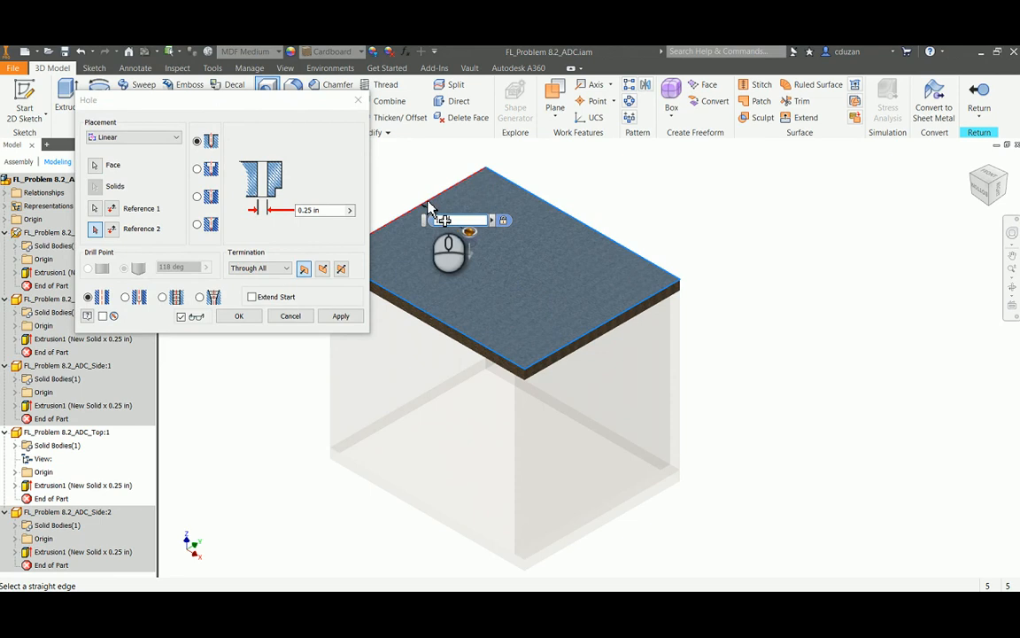
left_click(415, 310)
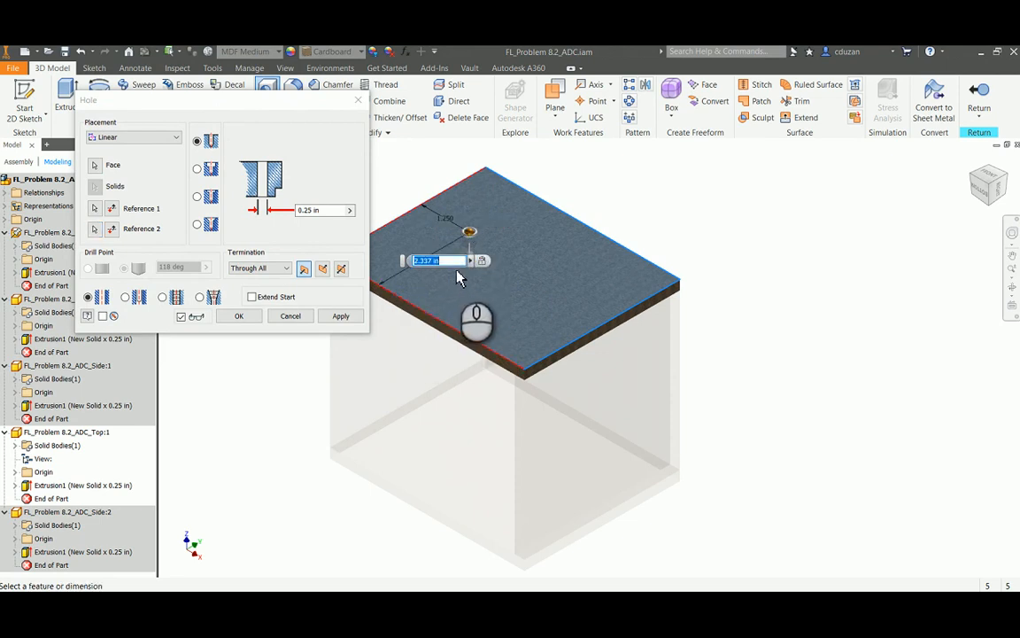
type("2")
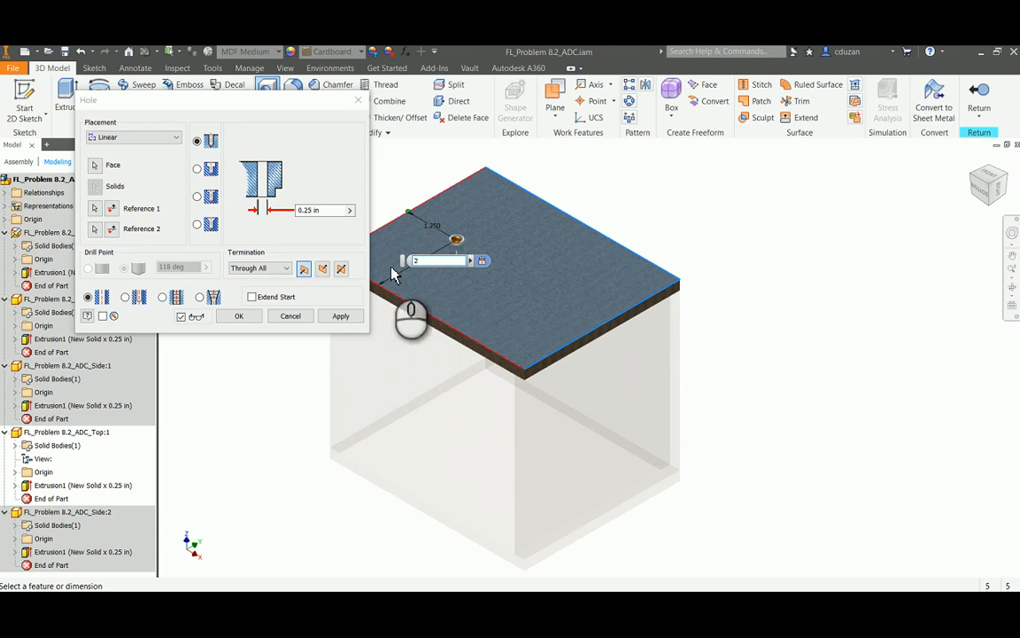
left_click_drag(325, 210, 274, 215)
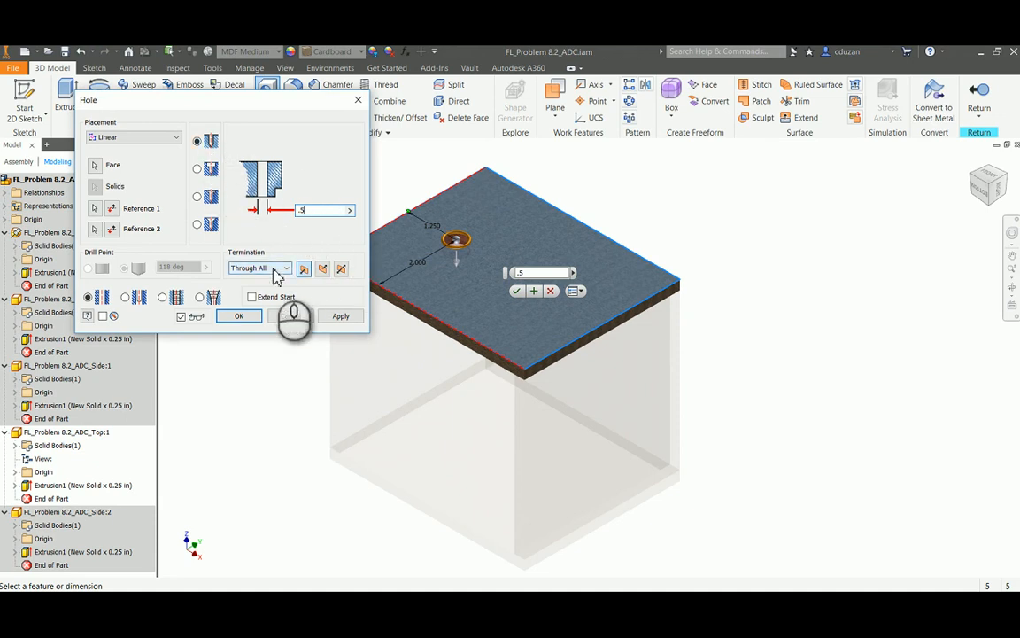
left_click(251, 316)
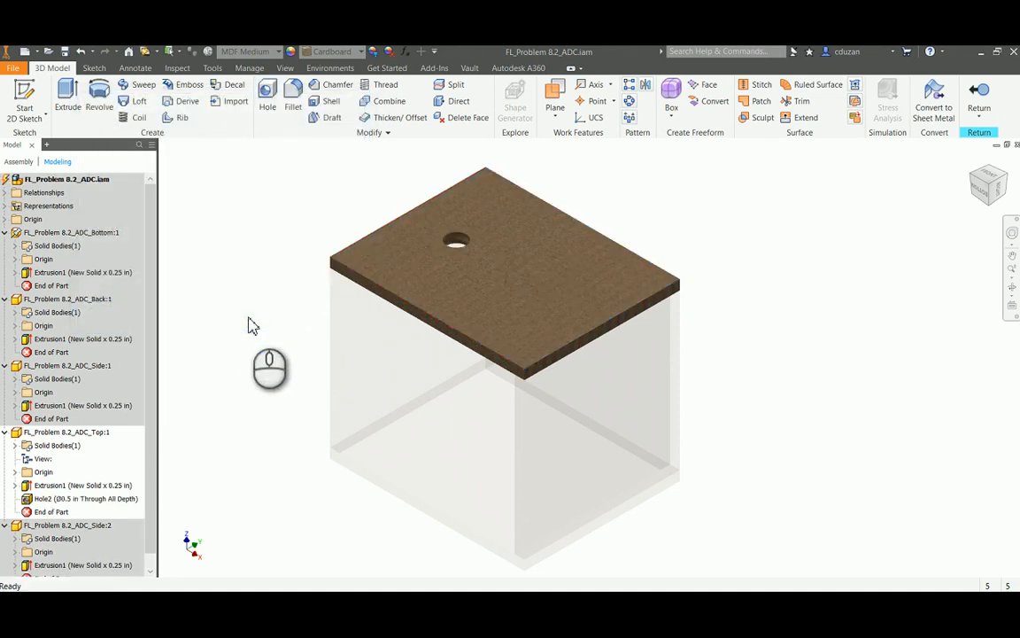
Add a second 0.5 in through-all hole, 2 in from the front edge and 1.25 in from the right side edge, and return to the assembly
left_click(268, 93)
left_click(567, 301)
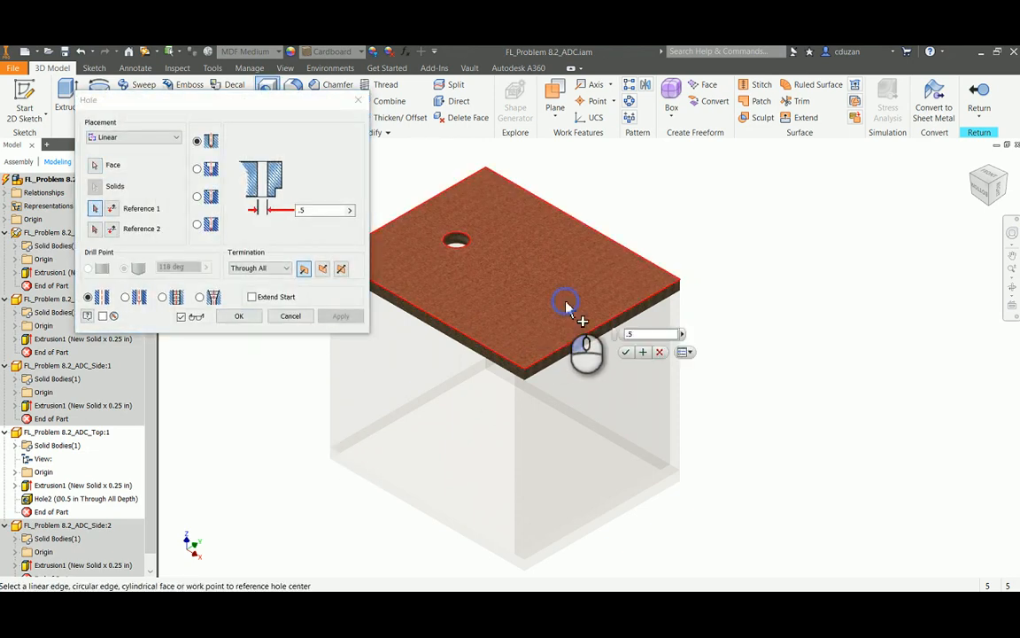
left_click(445, 330)
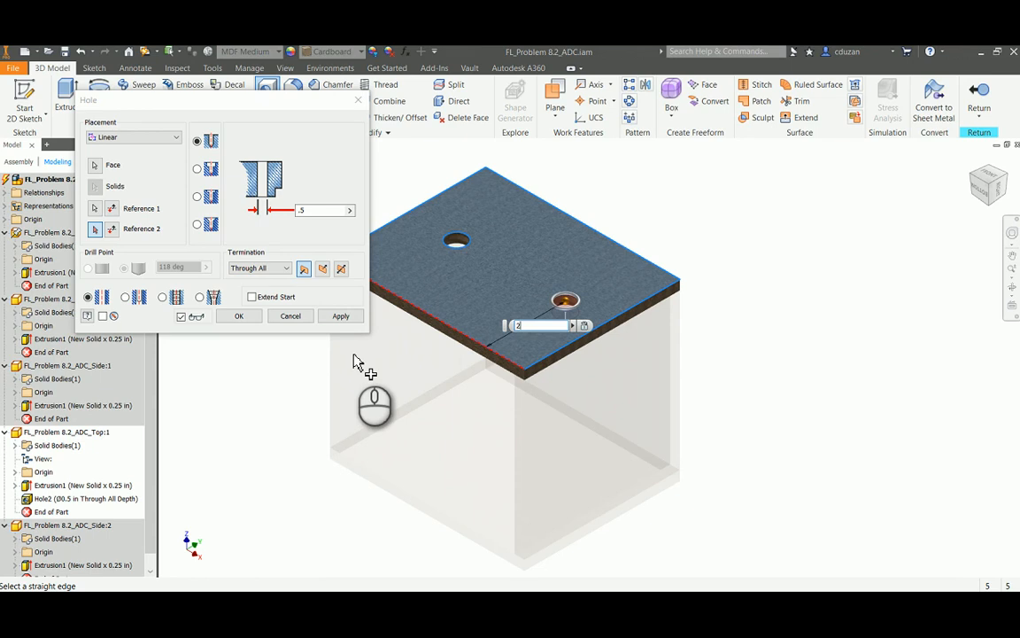
type("2")
left_click(624, 324)
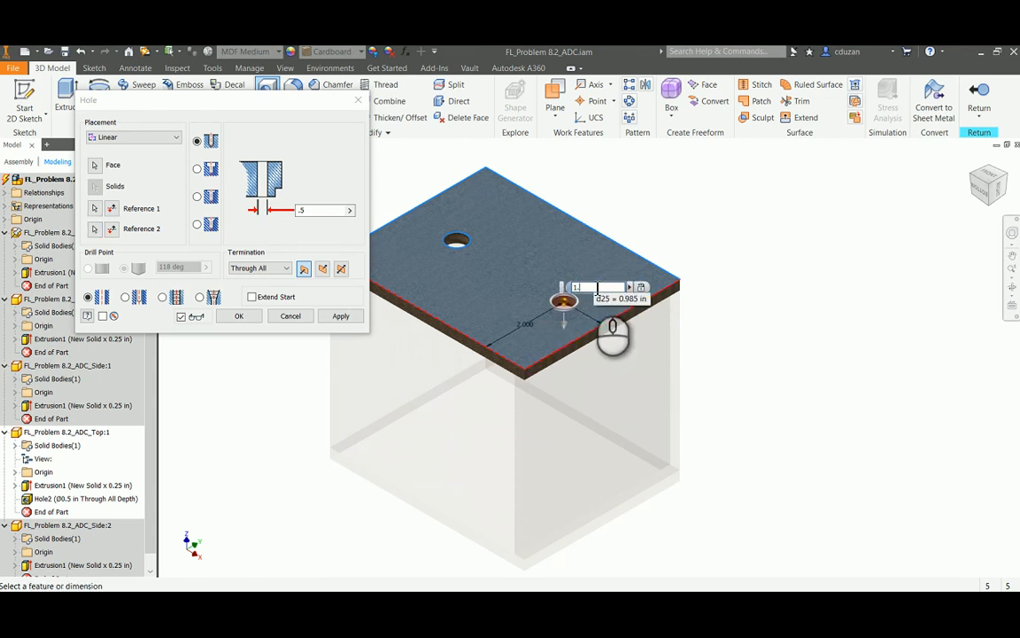
type("1.25")
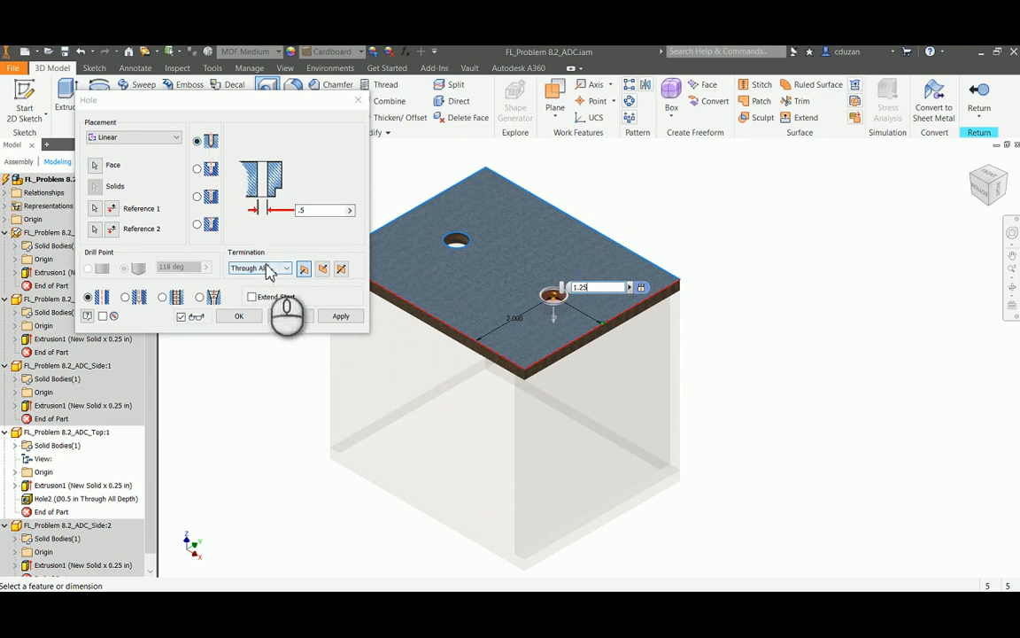
left_click(243, 317)
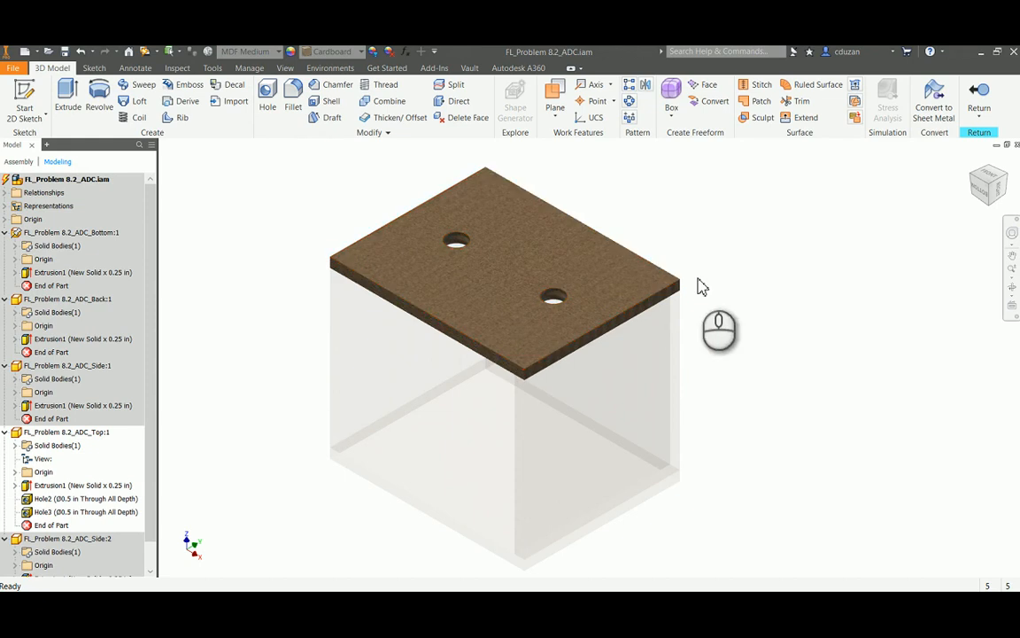
left_click(980, 104)
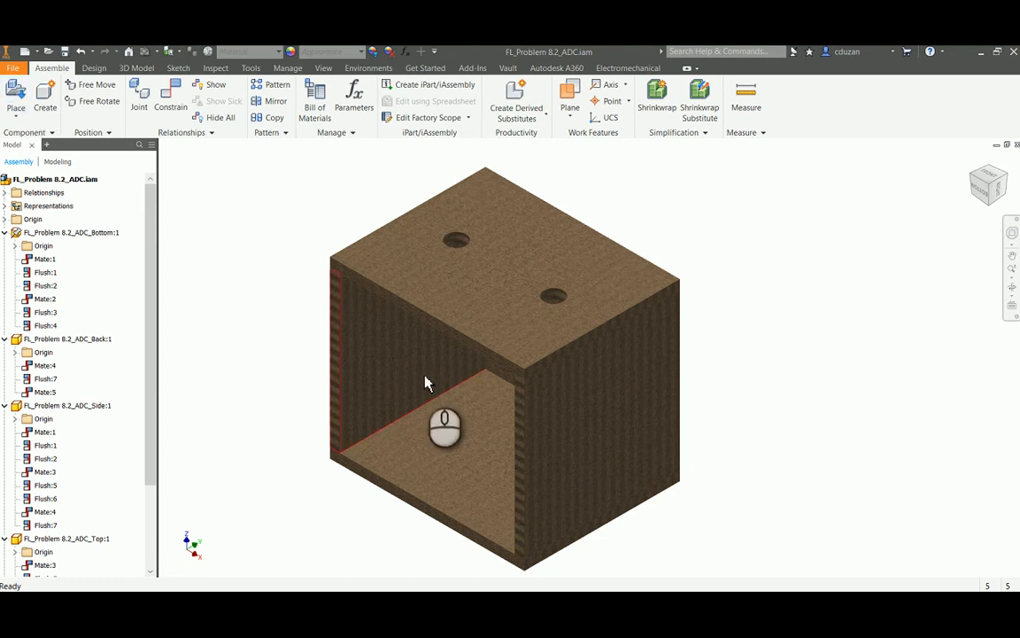
Add a 0.25 in through-all hole to the side panel, 2 in from its front and top edges, and return to the assembly
double_click(568, 431)
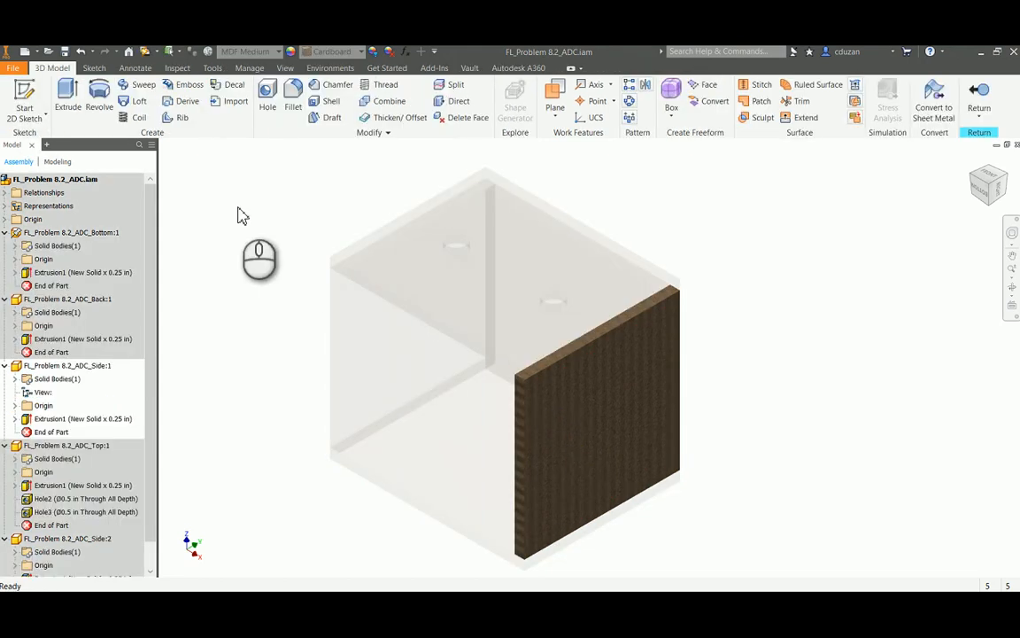
left_click(267, 98)
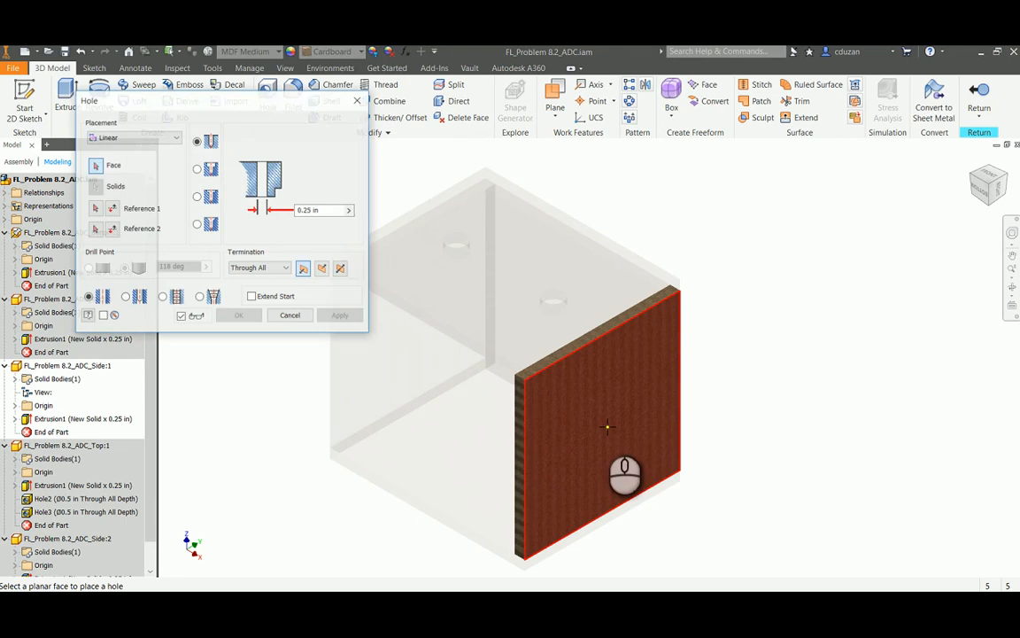
left_click(603, 422)
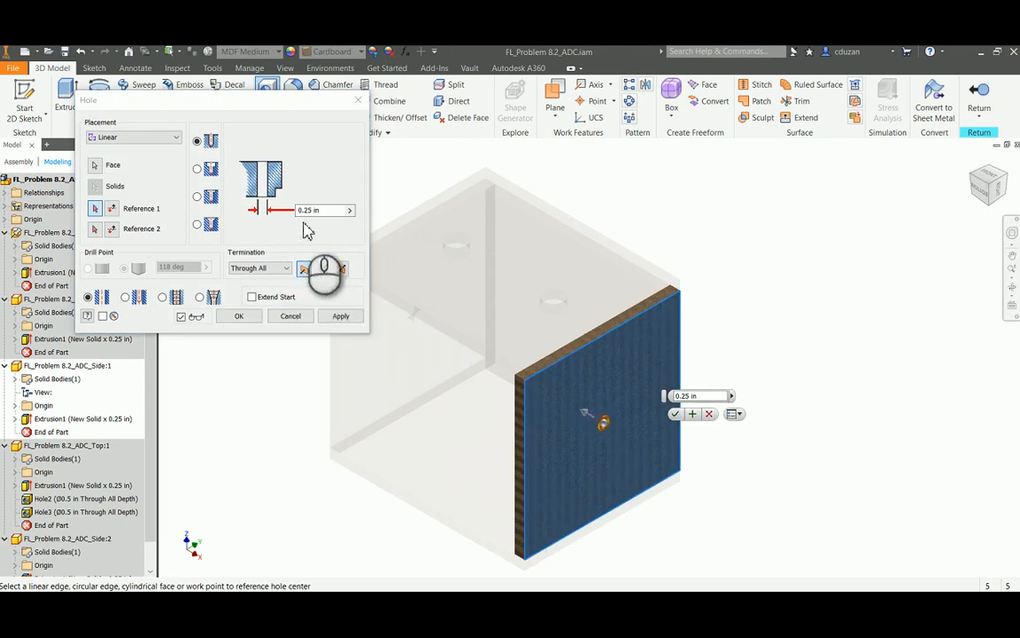
left_click(526, 447)
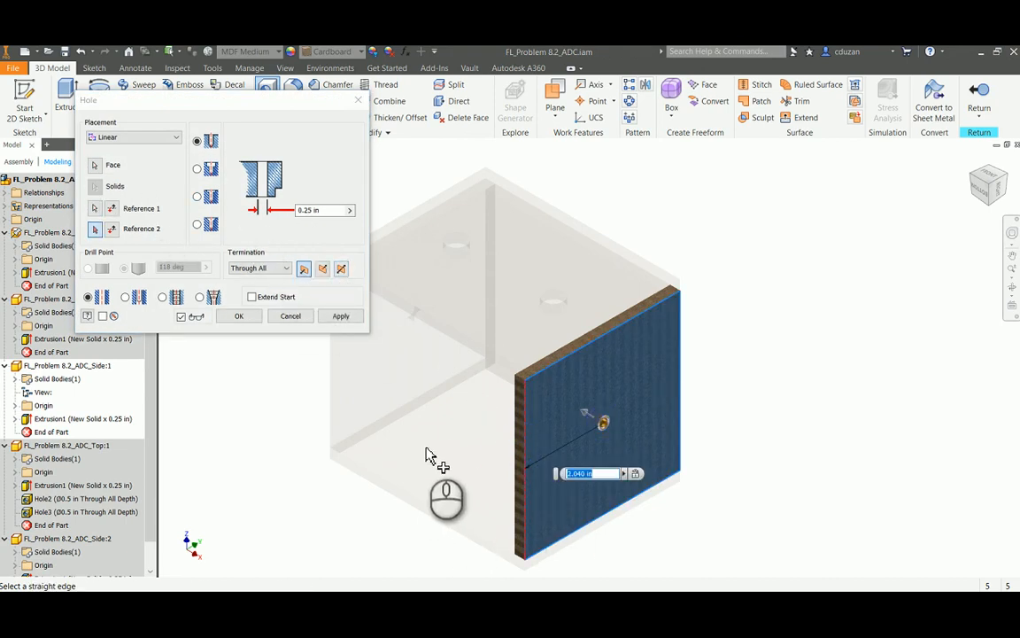
left_click(609, 341)
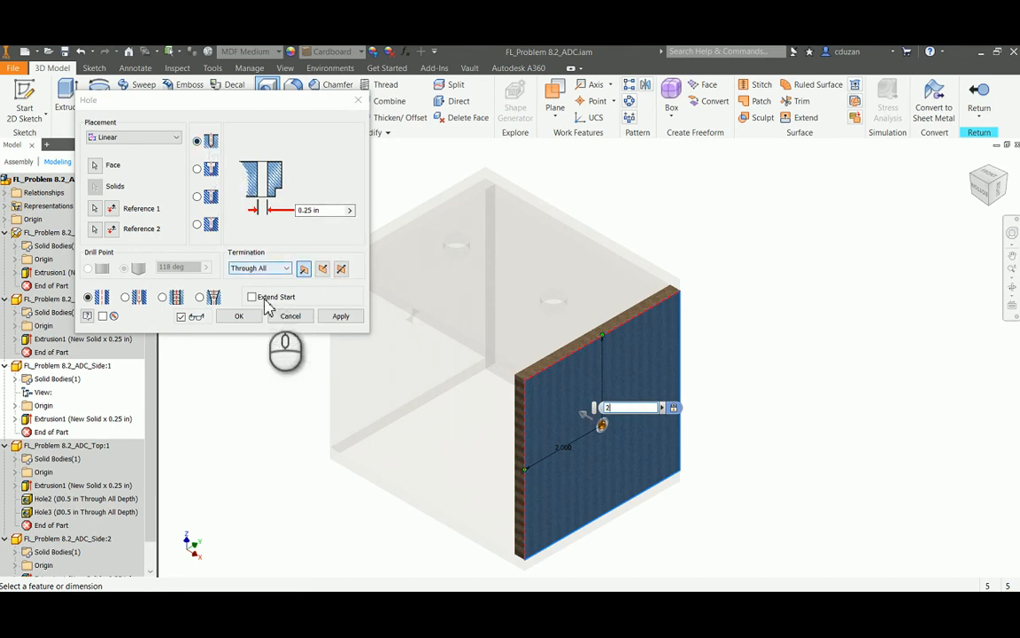
left_click(240, 316)
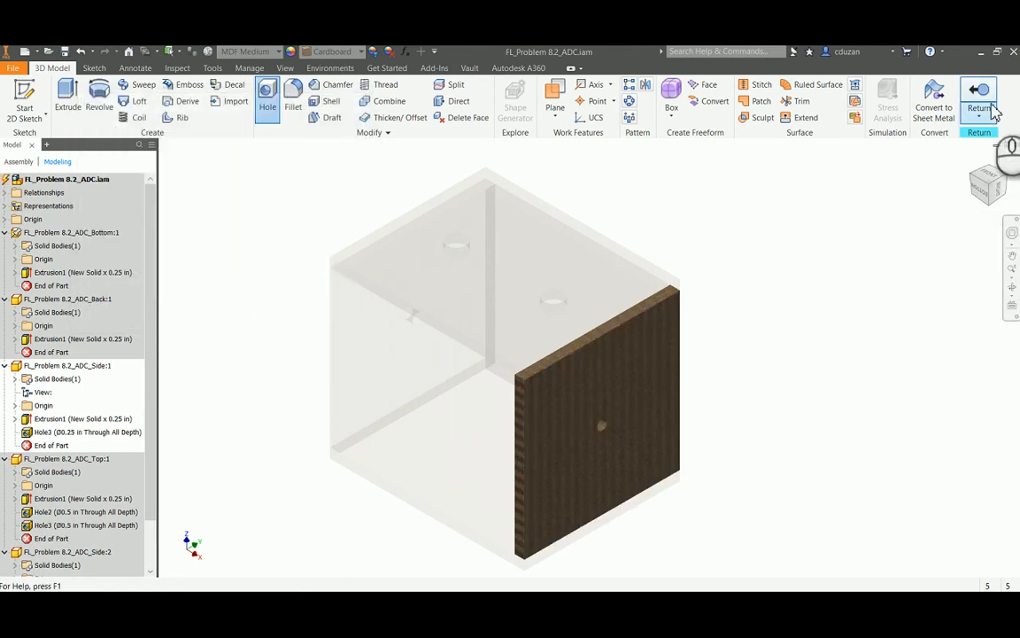
left_click(979, 98)
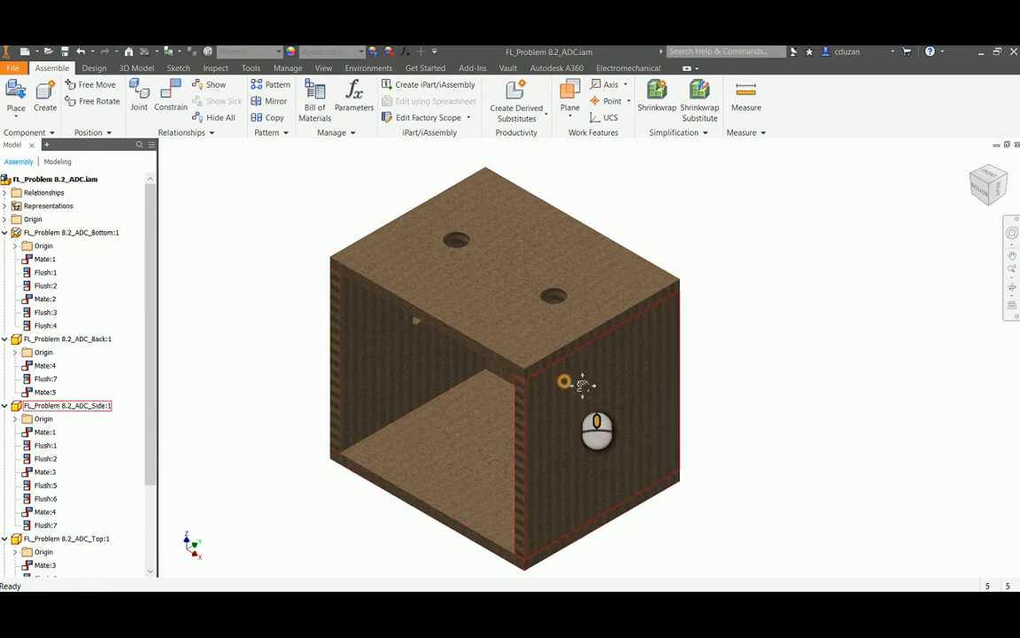
Place one FL_Problem 8.2_ADC_Axle.ipt from the FL_Problem 8.2_ADC-Advanced folder beside the box
middle_click_drag(581, 388, 608, 390)
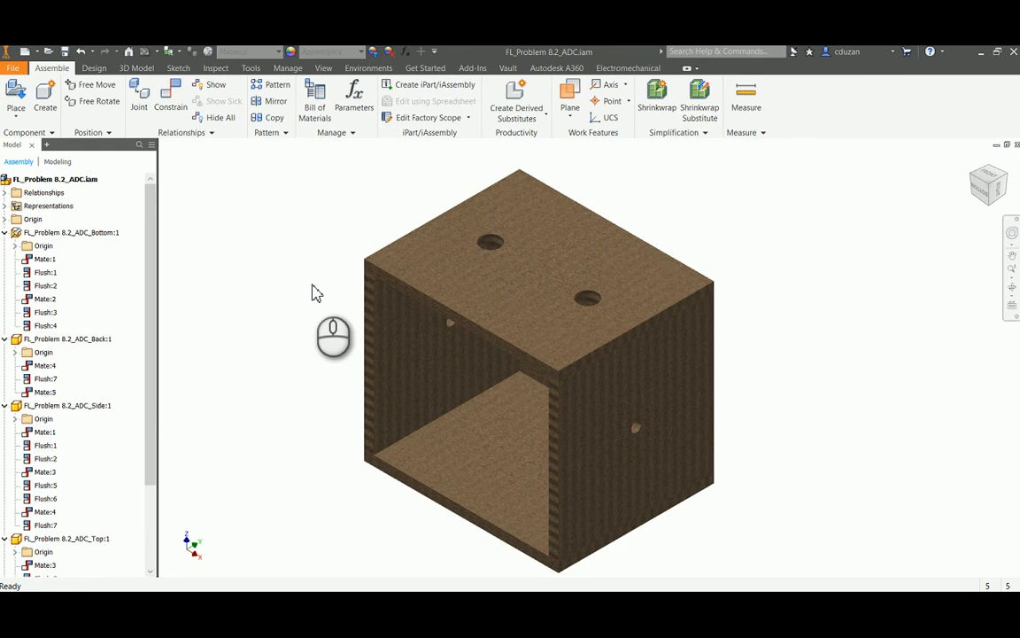
left_click(15, 94)
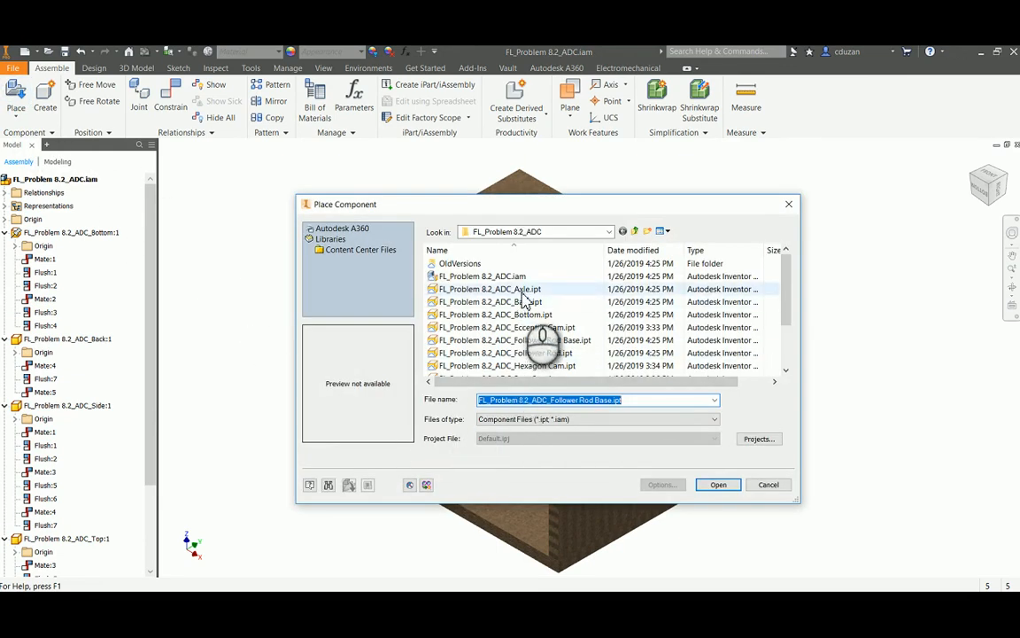
left_click(634, 231)
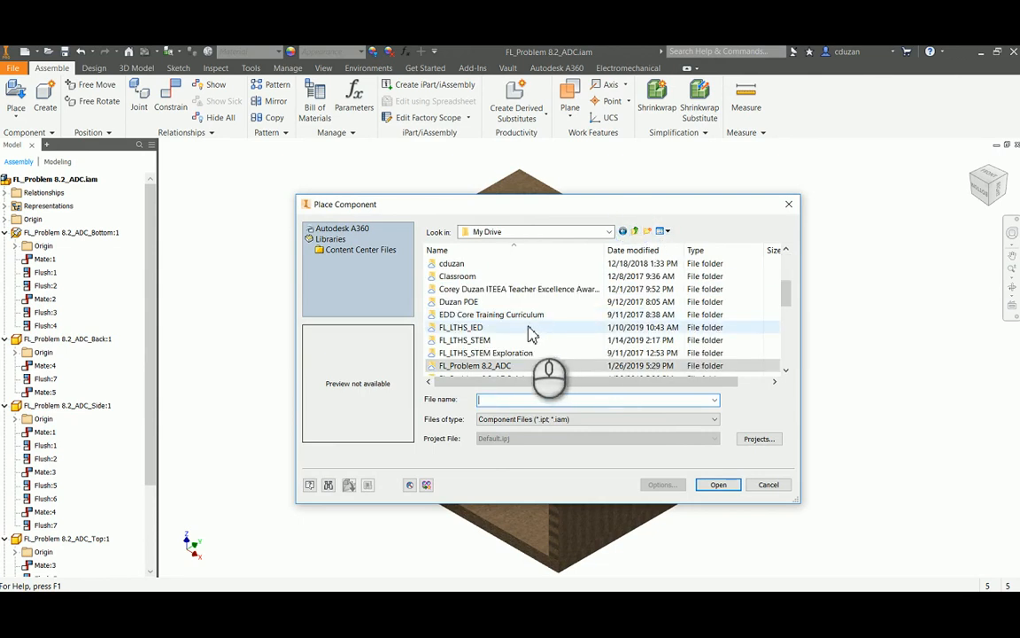
scroll(501, 345, "down", 1)
double_click(502, 342)
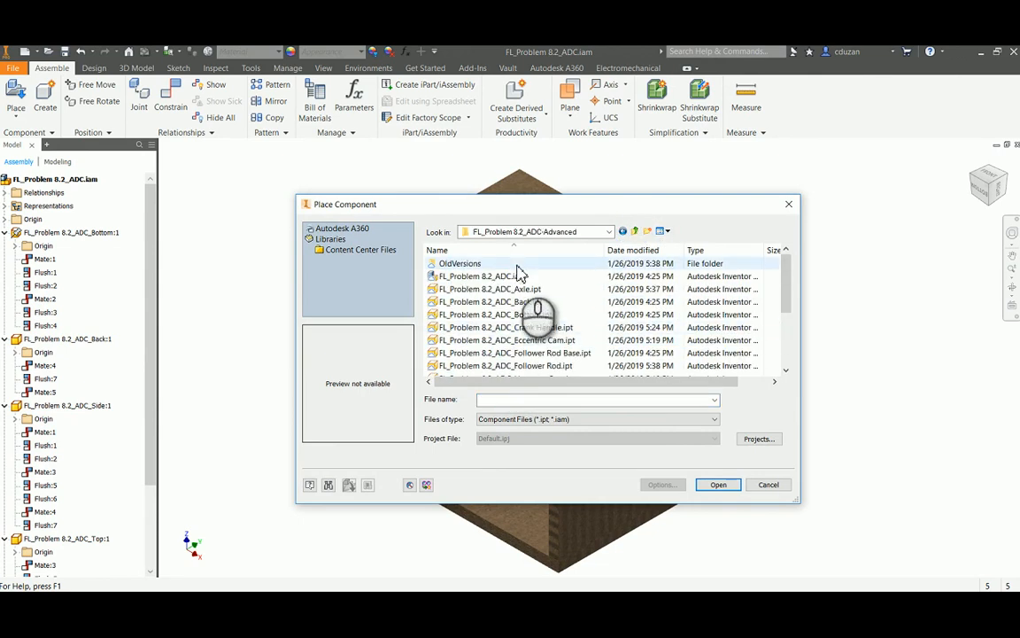
left_click(523, 289)
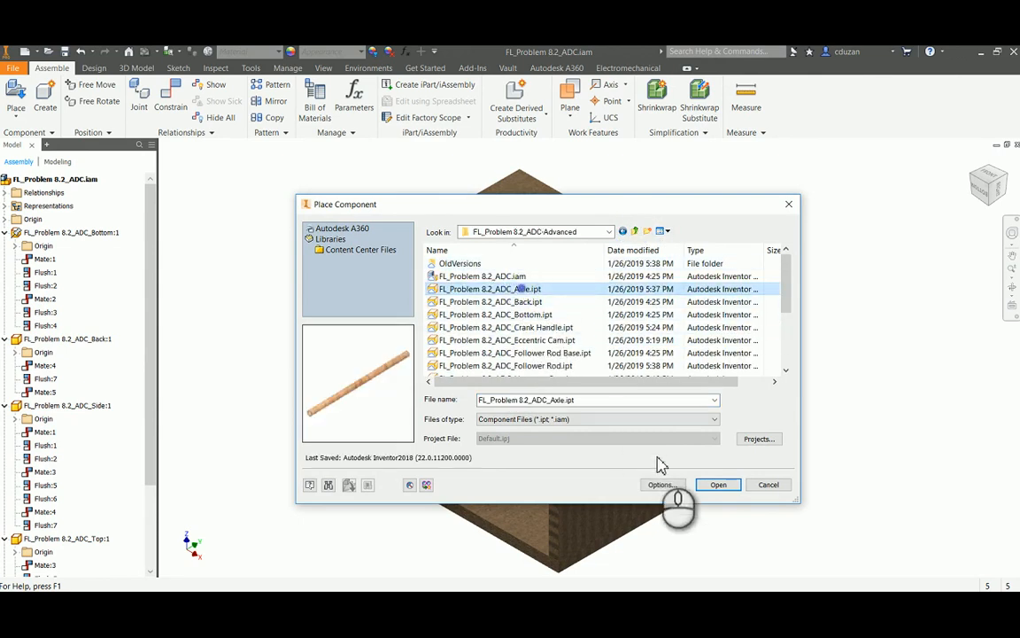
left_click(719, 485)
left_click(804, 330)
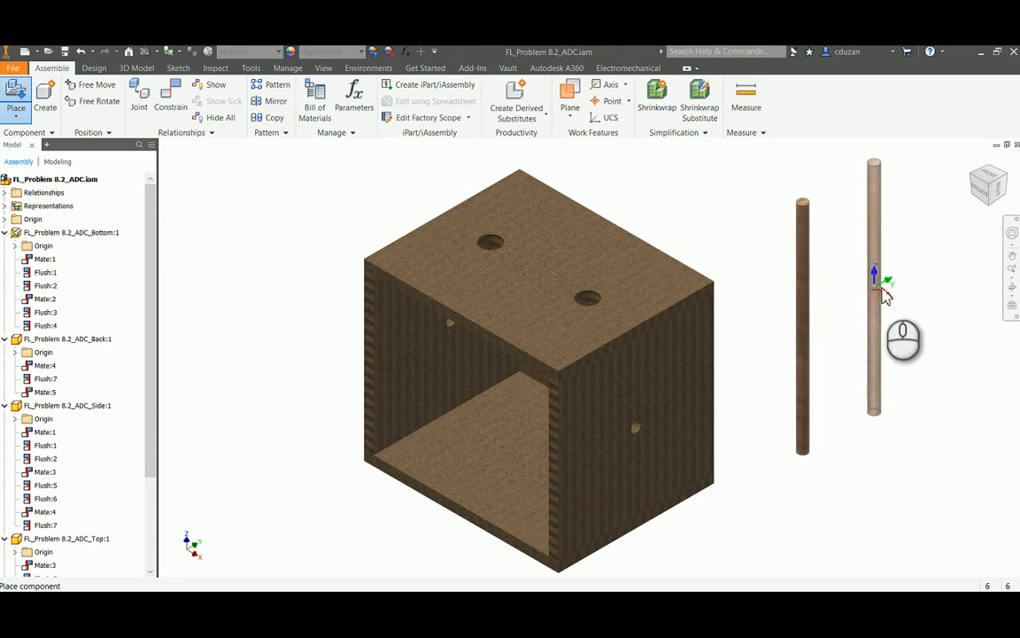
right_click(905, 296)
left_click(913, 290)
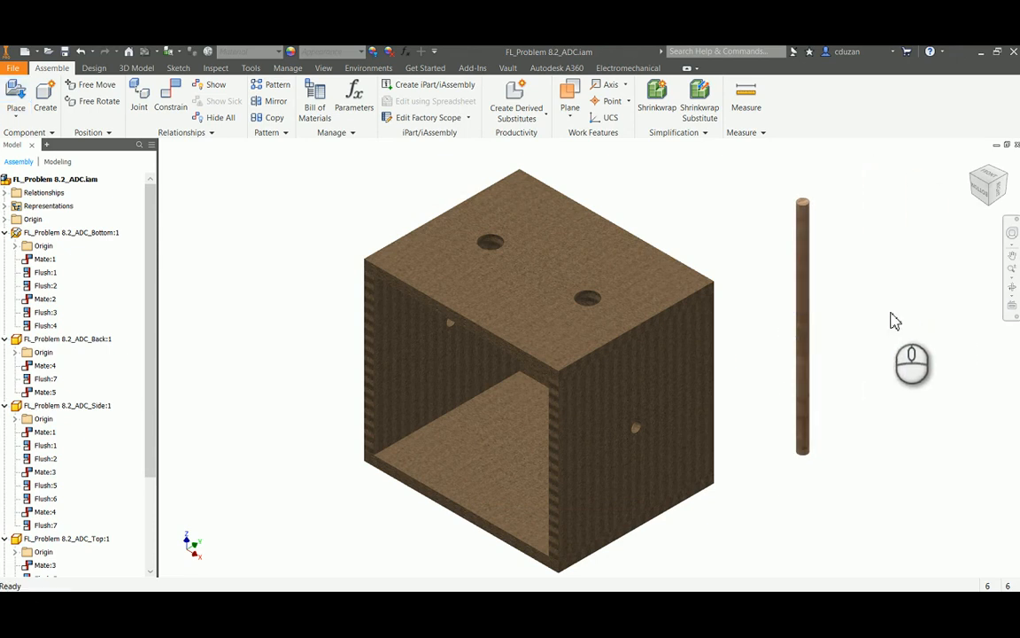
Place two copies of FL_Problem 8.2_ADC_Follower Rod.ipt side by side above the box
scroll(820, 369, "down", 3)
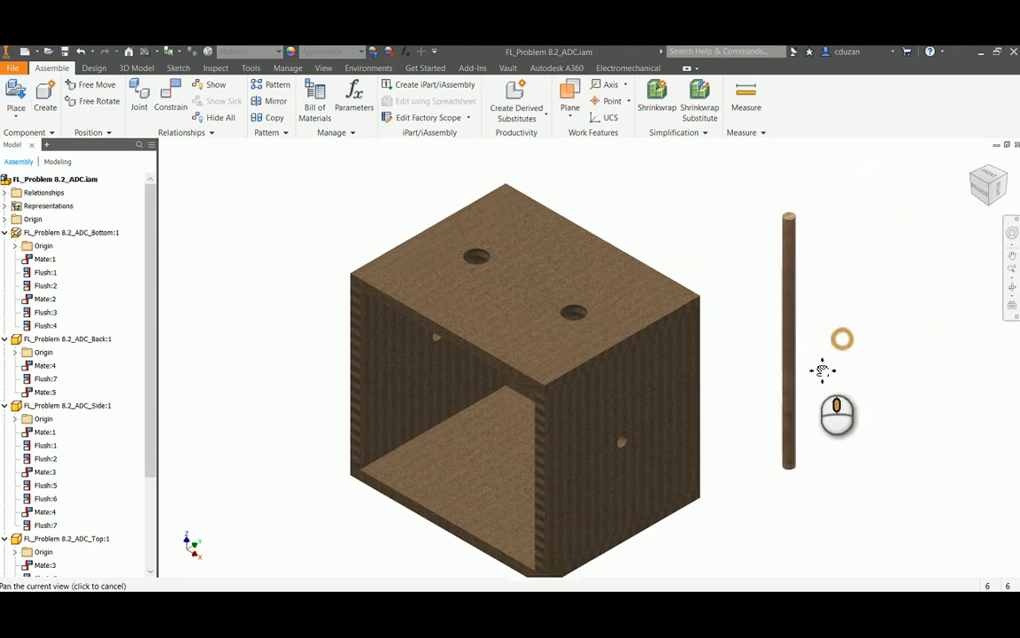
middle_click_drag(783, 401, 701, 420)
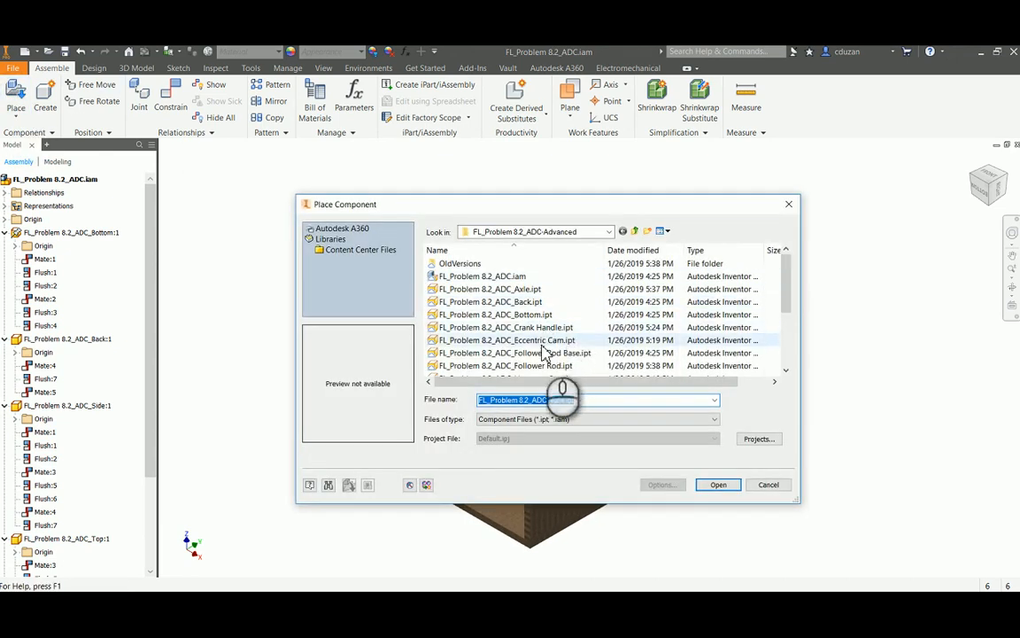
left_click(539, 353)
left_click(537, 366)
left_click(716, 485)
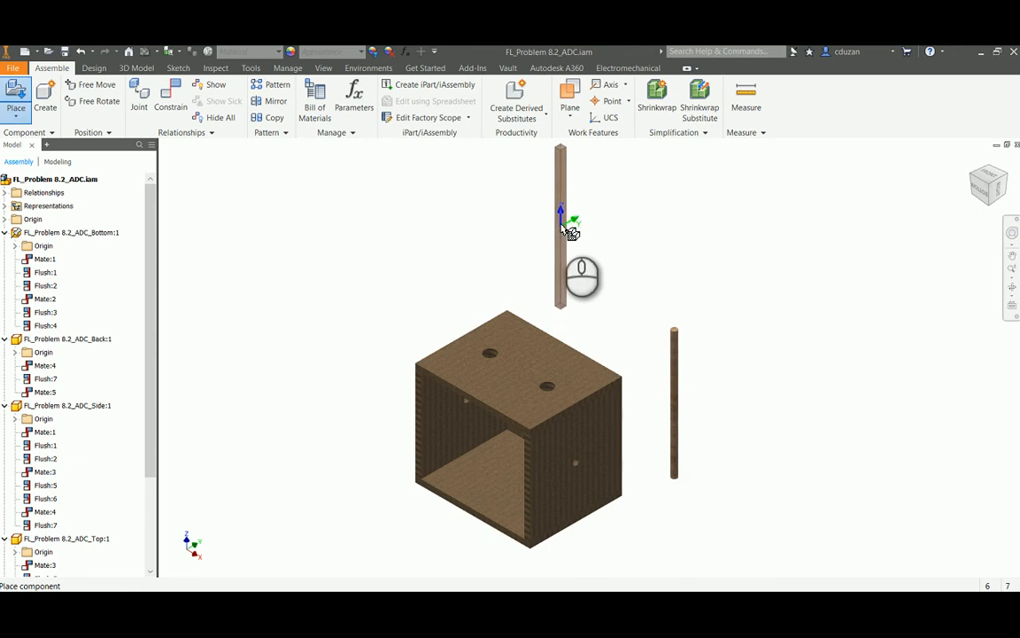
left_click(560, 223)
left_click(620, 228)
key("Escape")
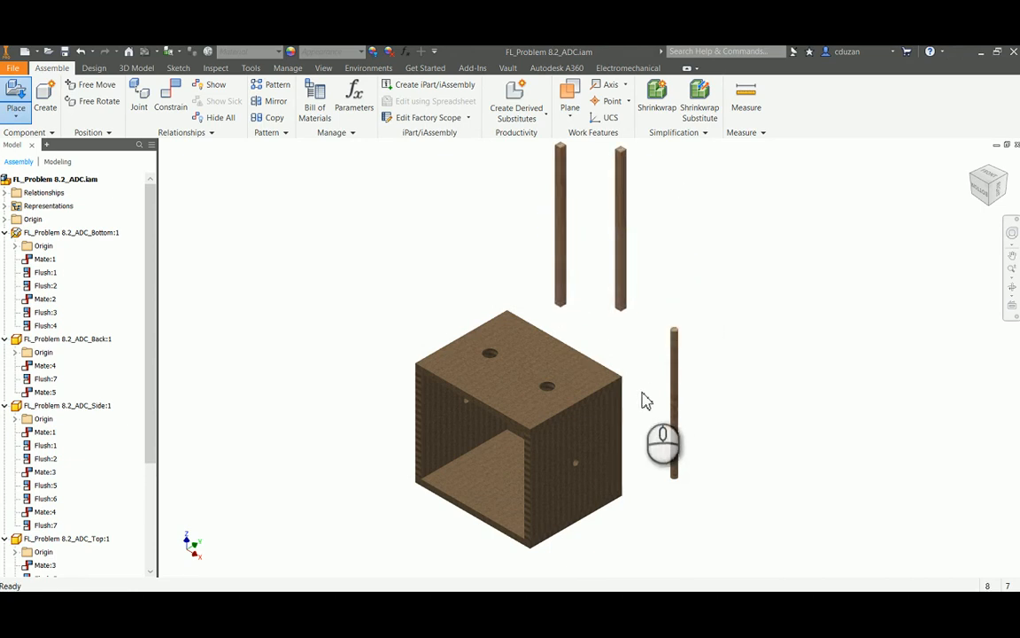
Place two copies of FL_Problem 8.2_ADC_Rod Guide.ipt just above the box's top panel
middle_click_drag(649, 401, 644, 335)
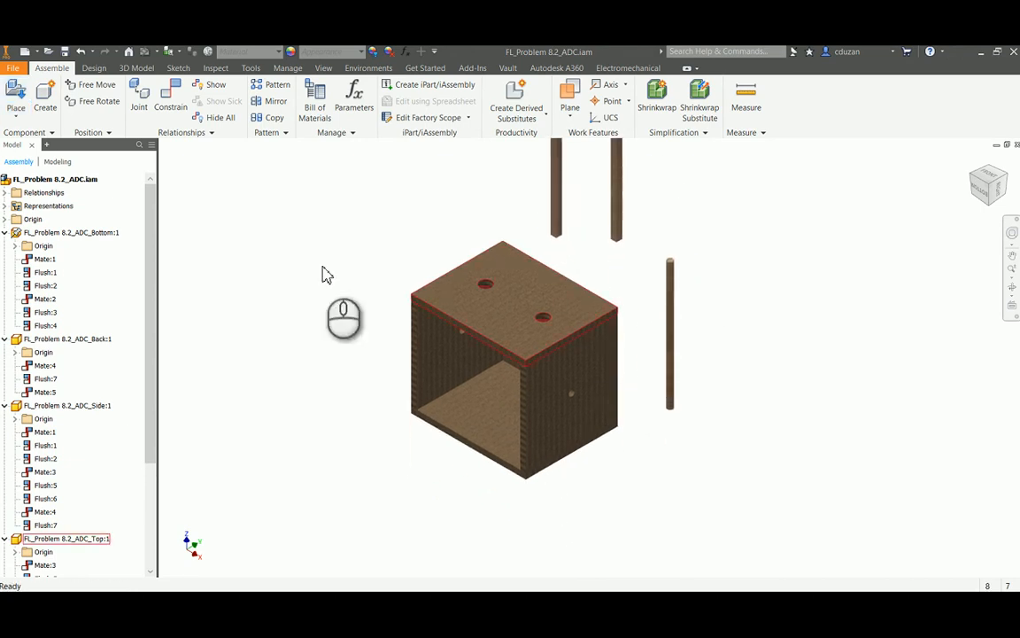
left_click(25, 103)
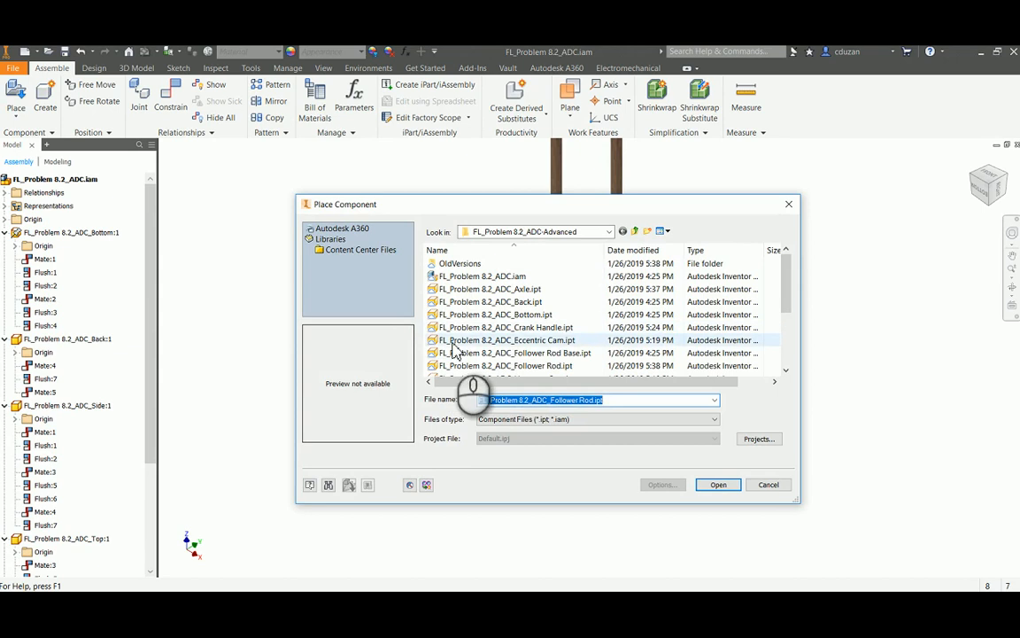
left_click(554, 354)
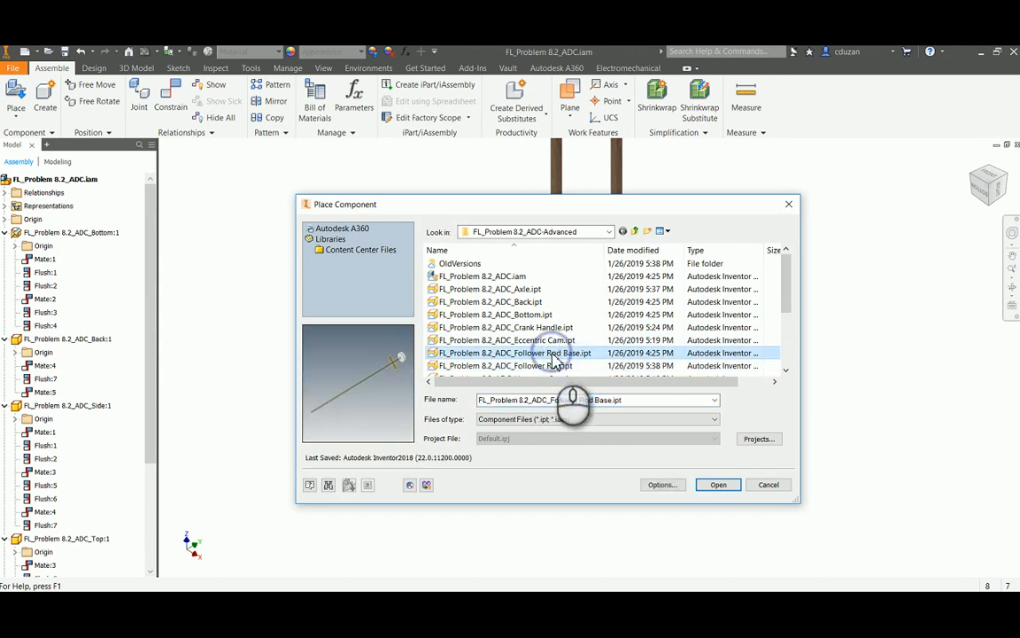
scroll(553, 345, "down", 1)
scroll(545, 346, "down", 2)
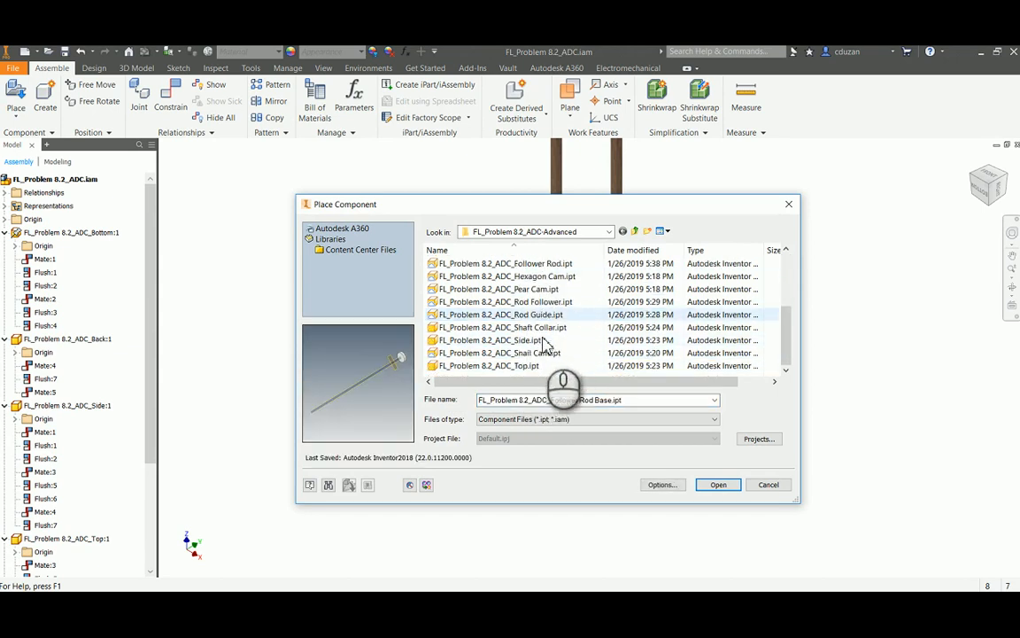
left_click(532, 314)
left_click(717, 487)
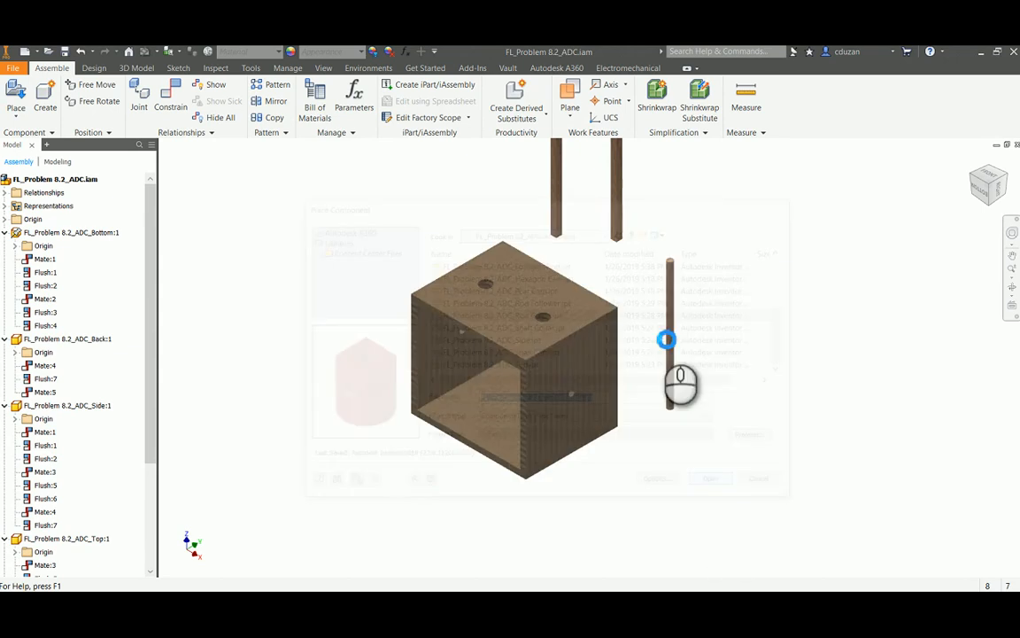
left_click(572, 252)
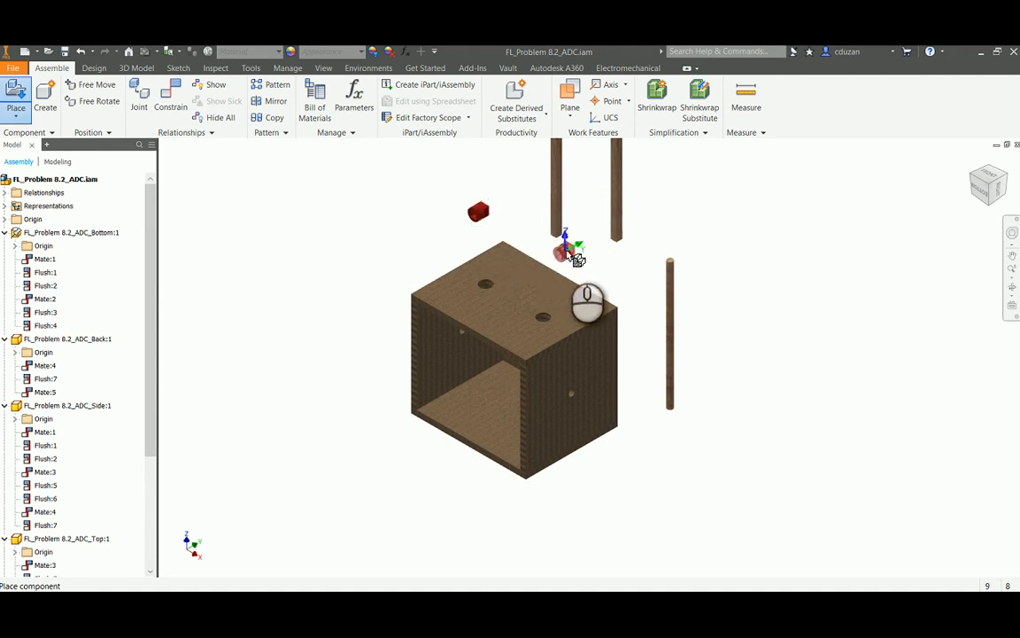
right_click(607, 263)
left_click(640, 270)
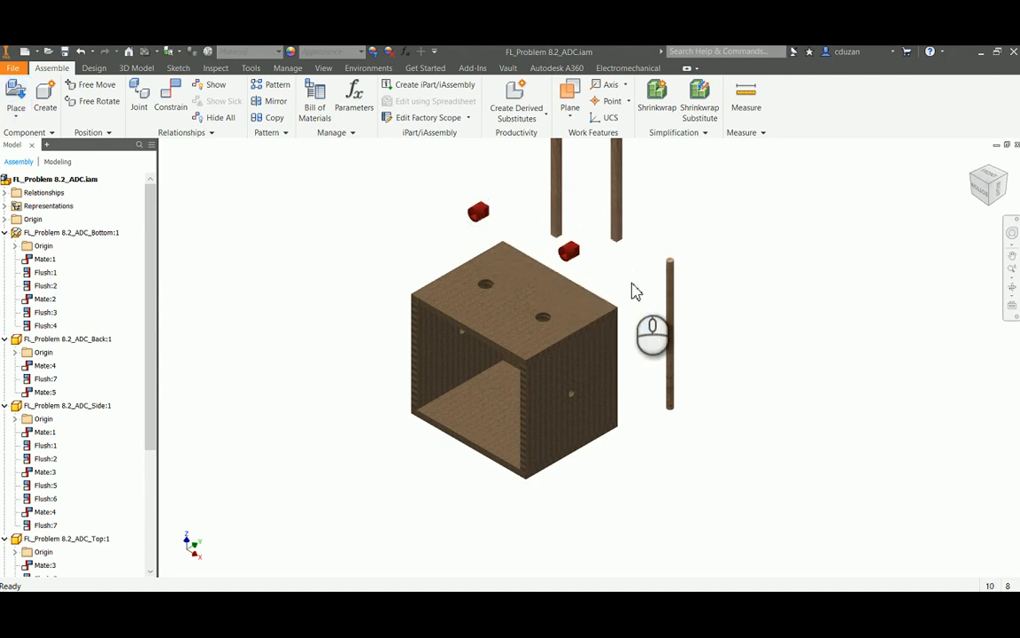
Place two copies of FL_Problem 8.2_ADC_Shaft Collar.ipt, one below the axle and one on the opposite side of the box
left_click(17, 95)
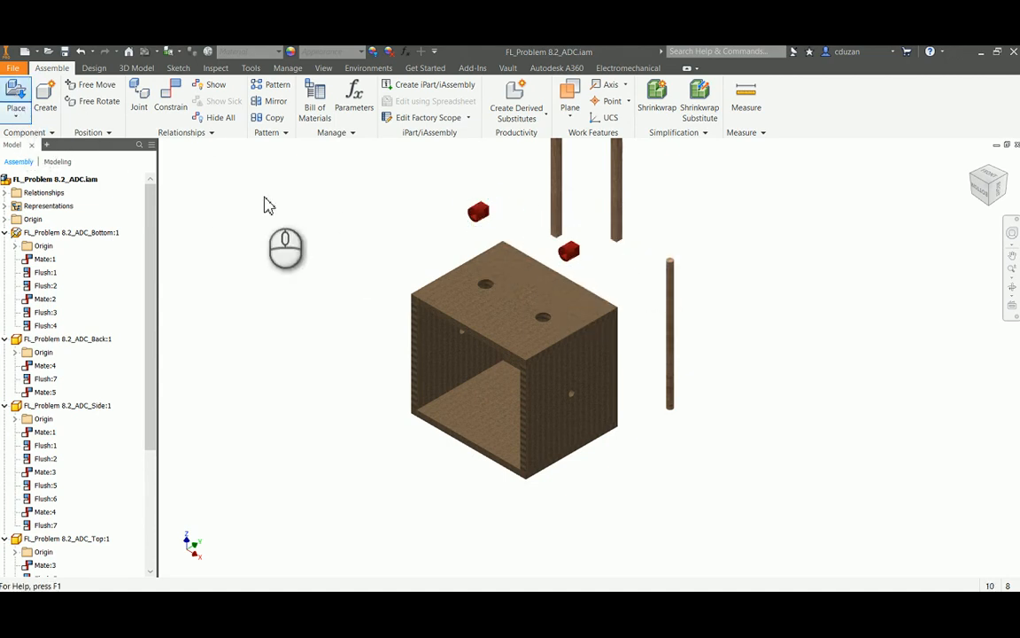
scroll(532, 341, "down", 3)
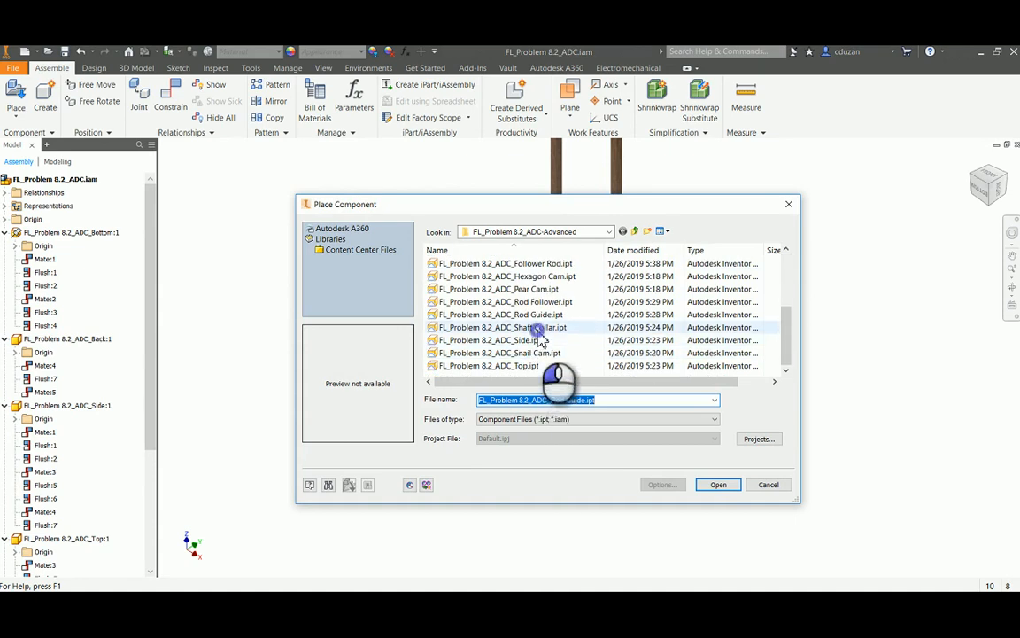
left_click(538, 328)
left_click(717, 485)
left_click(679, 454)
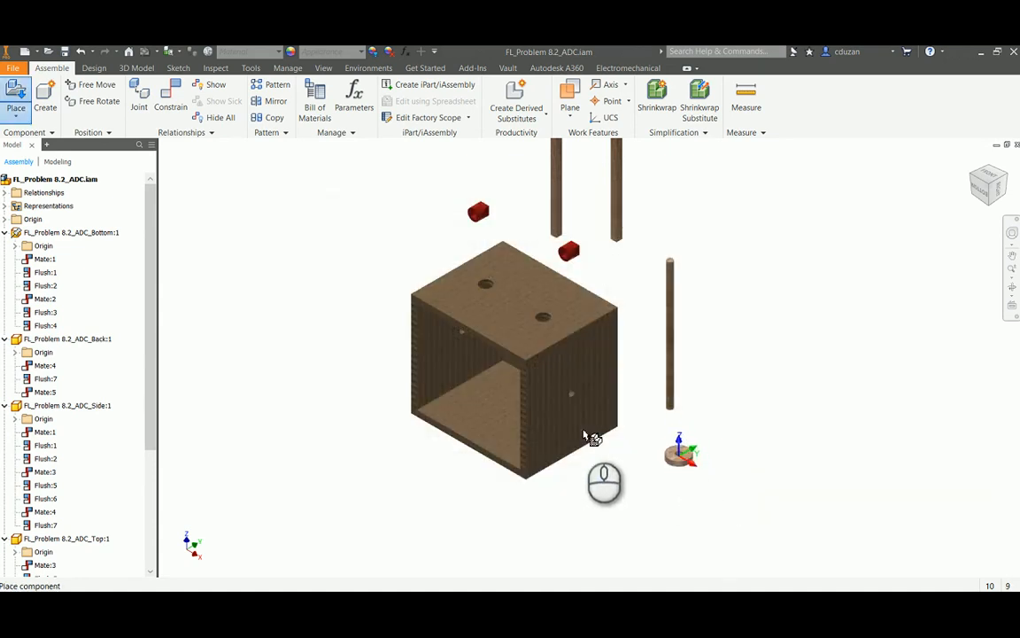
left_click(357, 266)
right_click(296, 209)
left_click(319, 208)
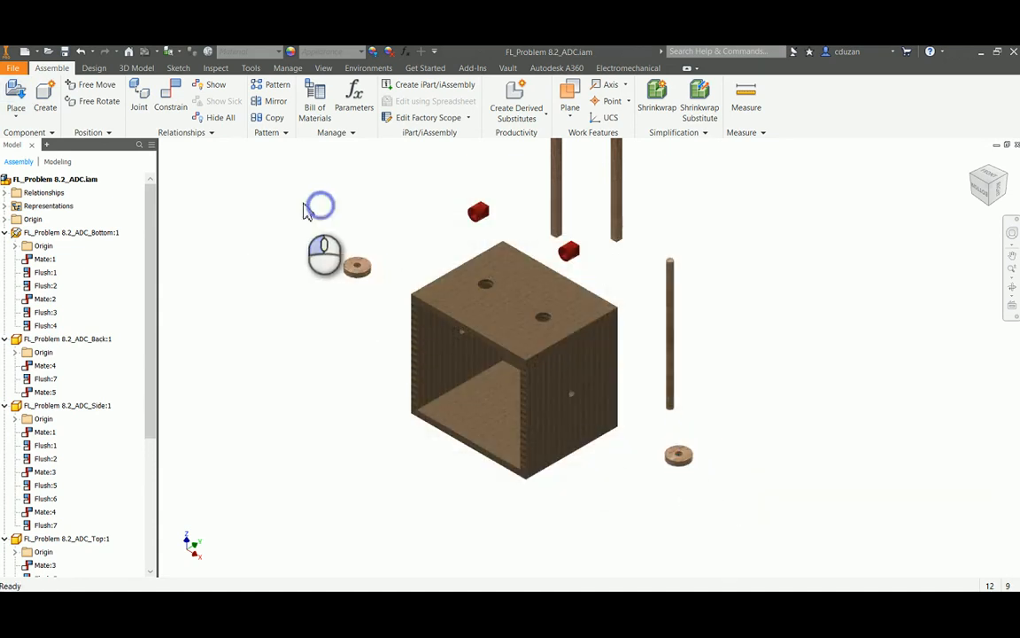
Place one FL_Problem 8.2_ADC_Crank Handle.ipt beside the shaft collar near the axle
left_click(16, 98)
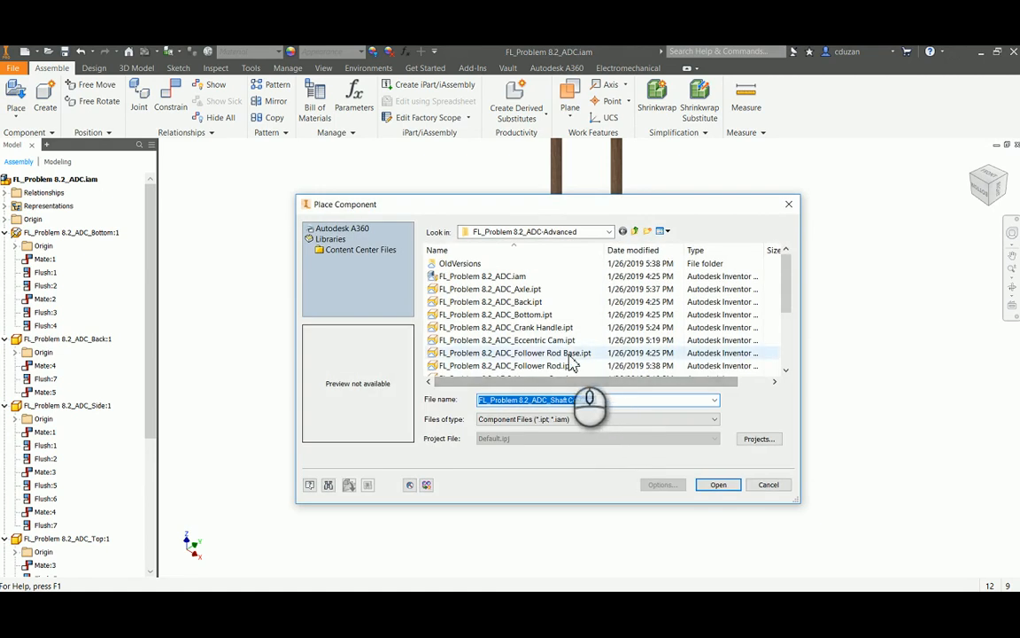
left_click(557, 330)
left_click(718, 484)
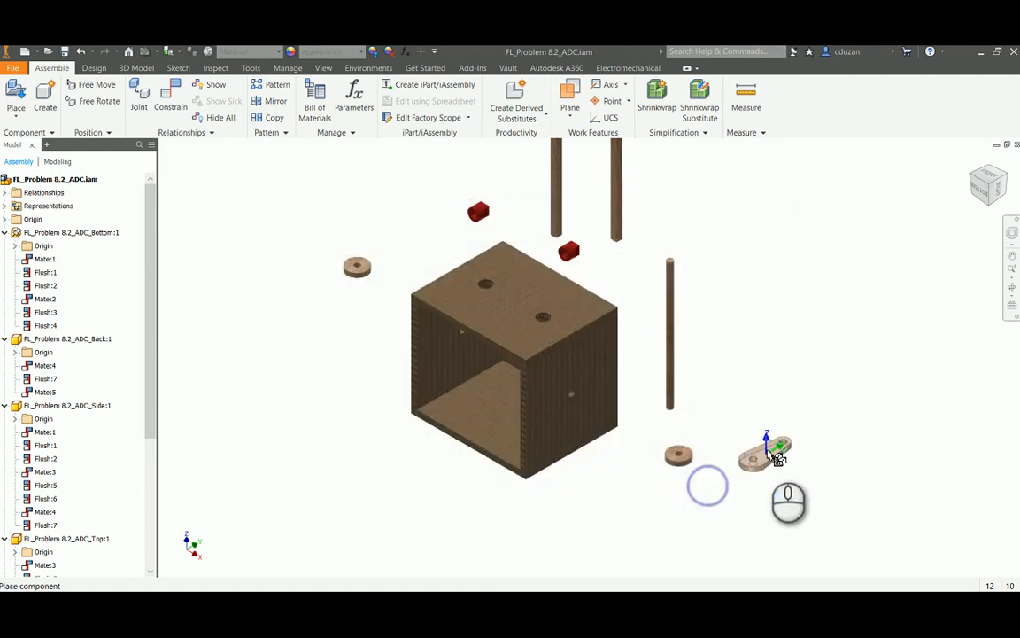
left_click(764, 436)
right_click(772, 330)
left_click(816, 323)
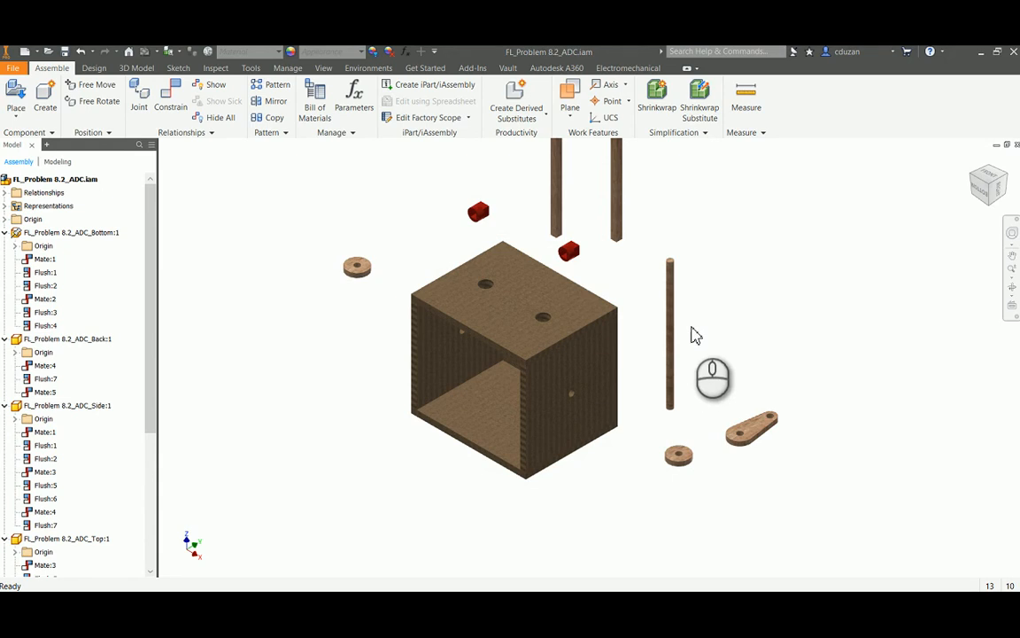
Mate the axle's centerline to the axis of the side panel's hole with a 0.000 in offset
scroll(702, 308, "up", 3)
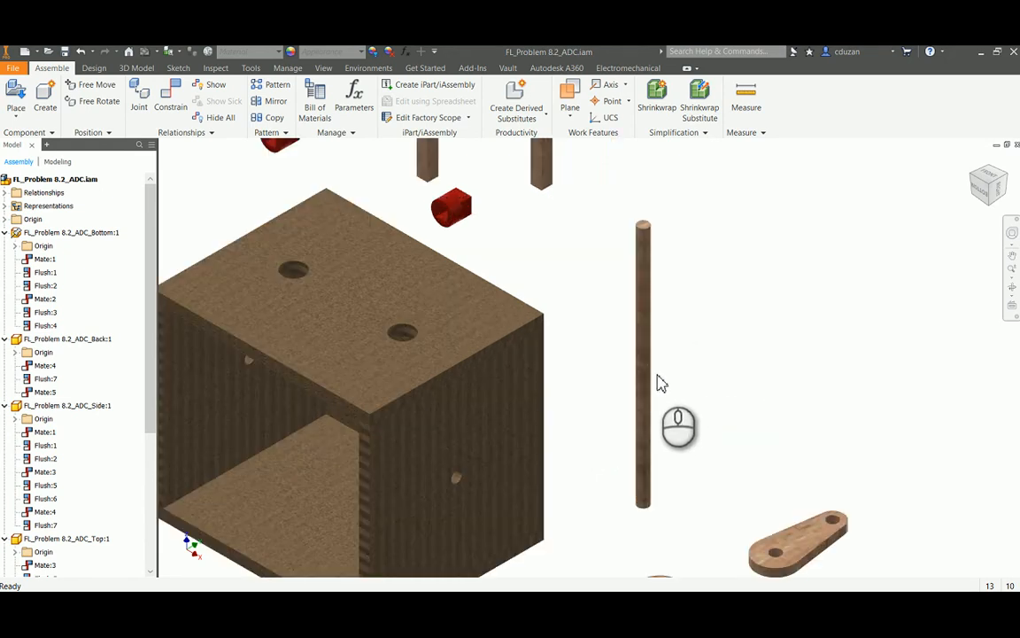
left_click(171, 96)
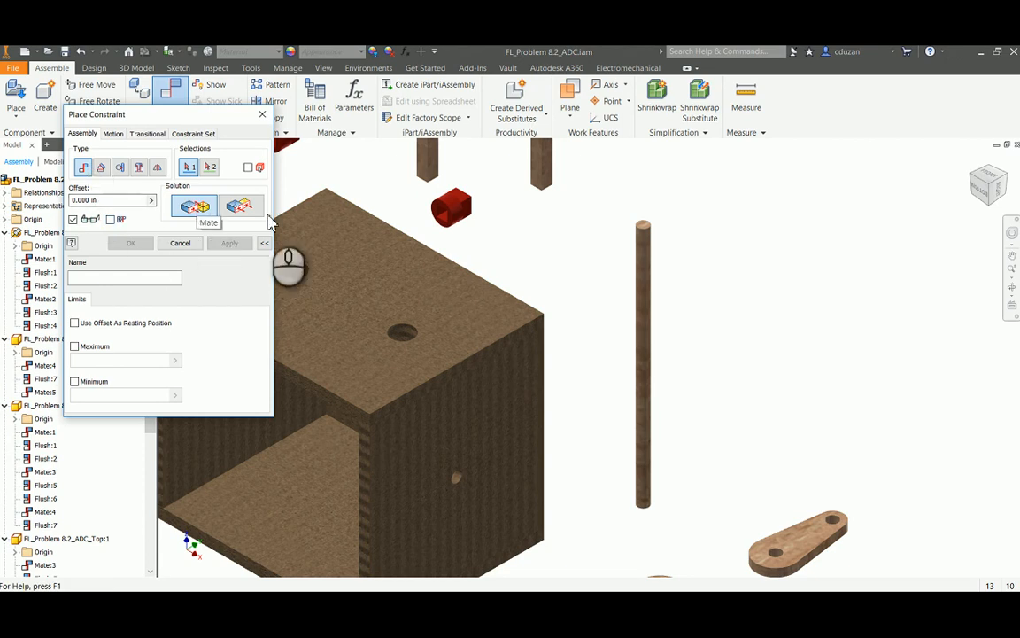
left_click(646, 256)
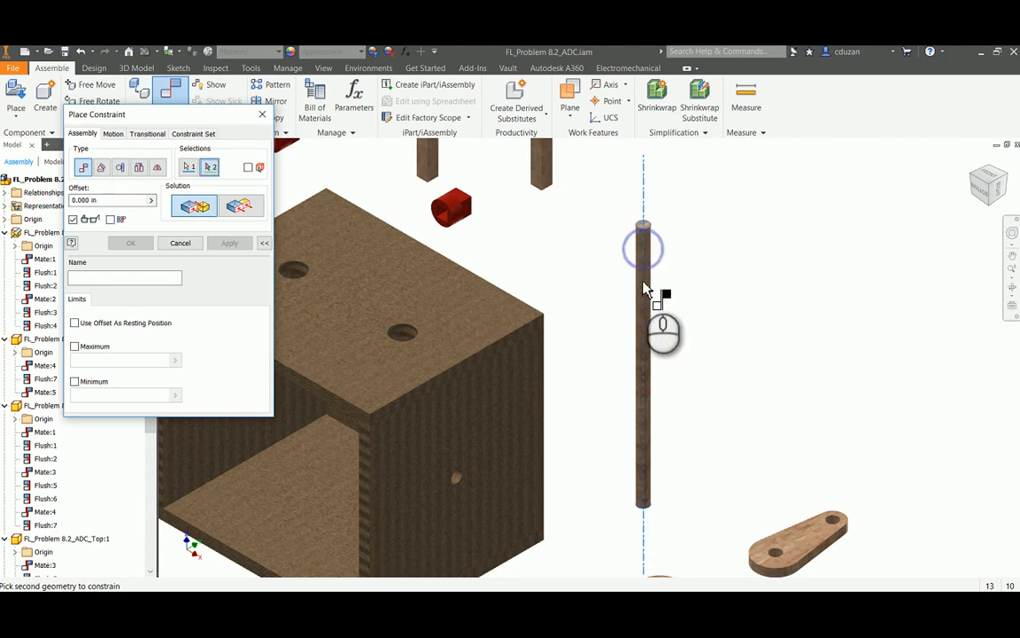
scroll(448, 536, "up", 5)
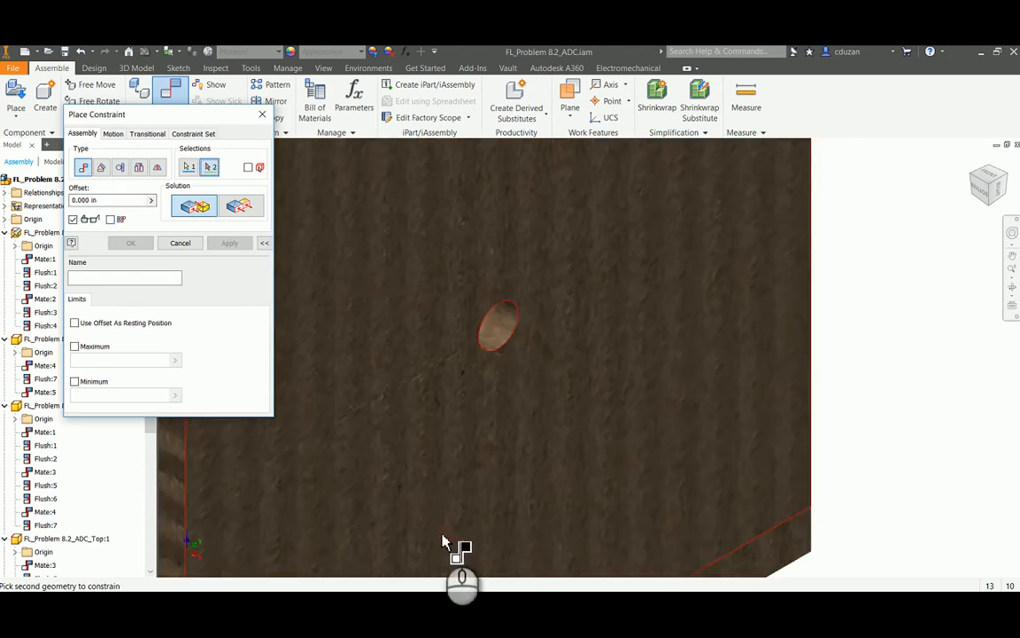
left_click(508, 333)
left_click(229, 243)
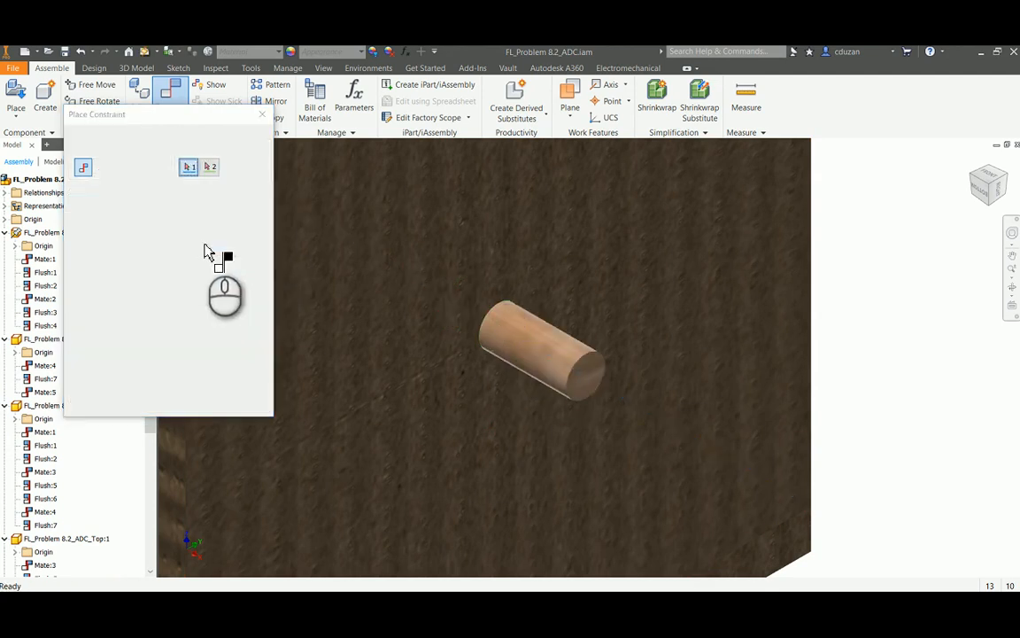
left_click(180, 242)
Slide the axle lengthwise through the side panel holes to position it in the box
scroll(620, 305, "down", 5)
middle_click_drag(628, 323, 618, 383)
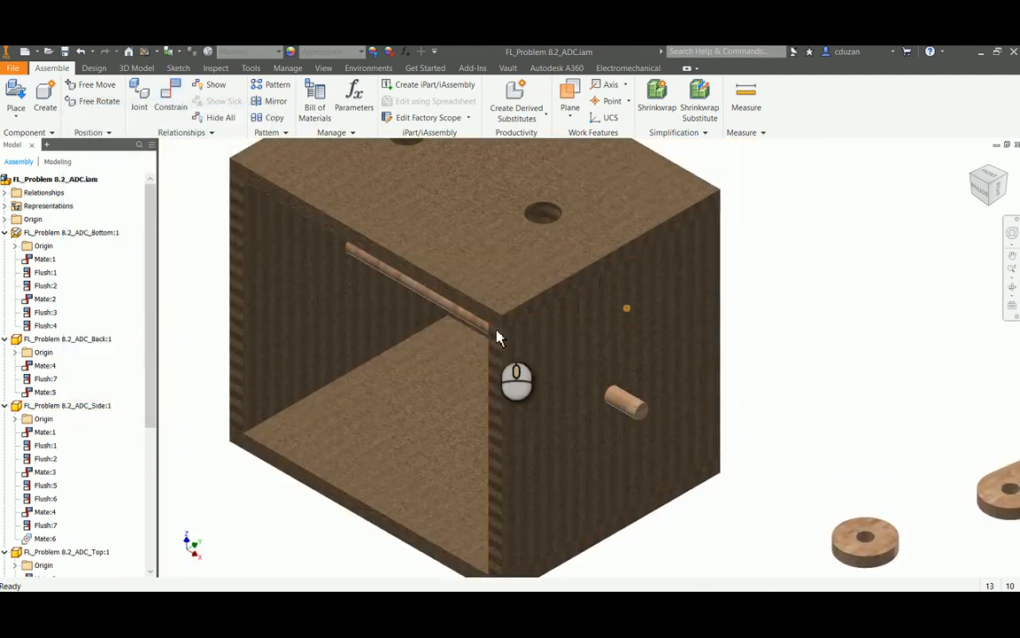
middle_click_drag(450, 312, 525, 340)
mouse_move(479, 399)
left_mouse_down()
mouse_move(394, 388)
mouse_move(487, 406)
mouse_move(356, 386)
mouse_move(461, 400)
left_mouse_up()
scroll(675, 348, "up", 5)
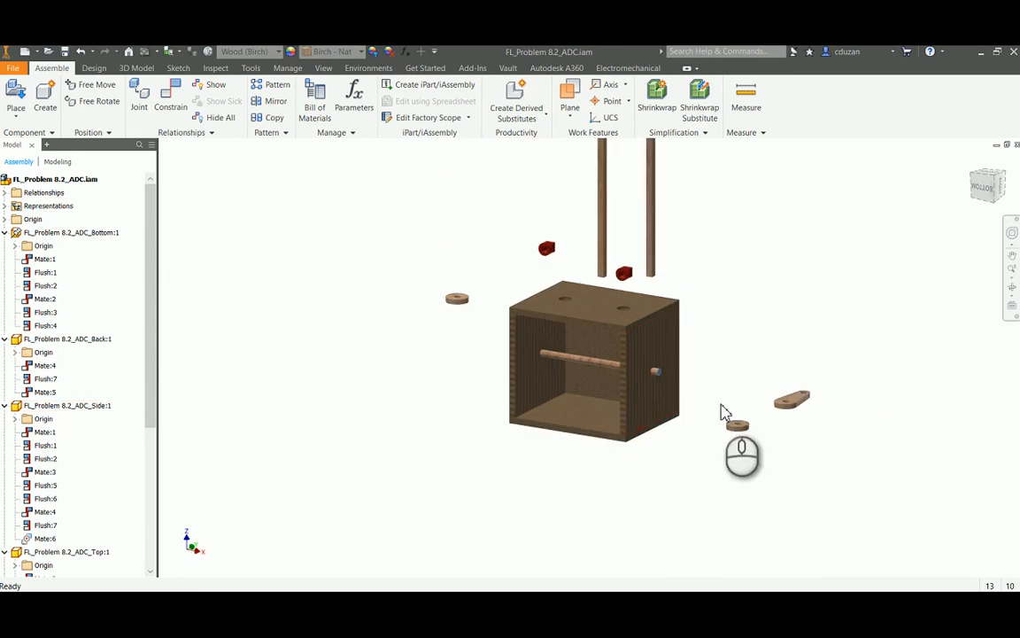
scroll(716, 420, "down", 3)
left_click_drag(497, 331, 528, 328)
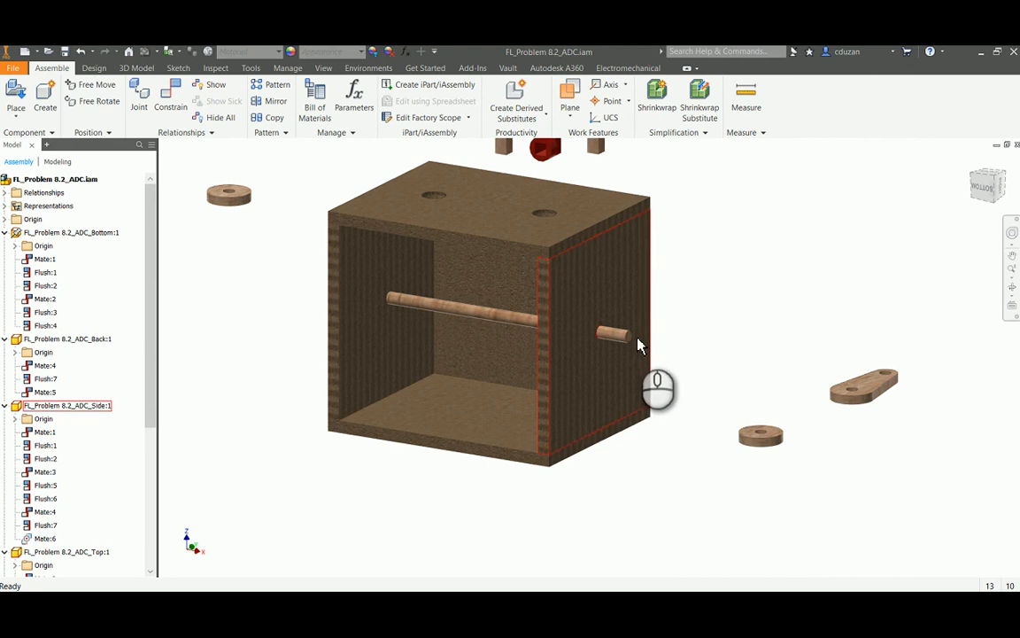
middle_click_drag(638, 342, 752, 341, "shift")
left_click_drag(565, 318, 507, 319)
Move the loose shaft collar beside the axle's end and constrain its hole edge to the axle's end edge with an aligned Insert, 0.000 in offset
left_click_drag(324, 253, 291, 317)
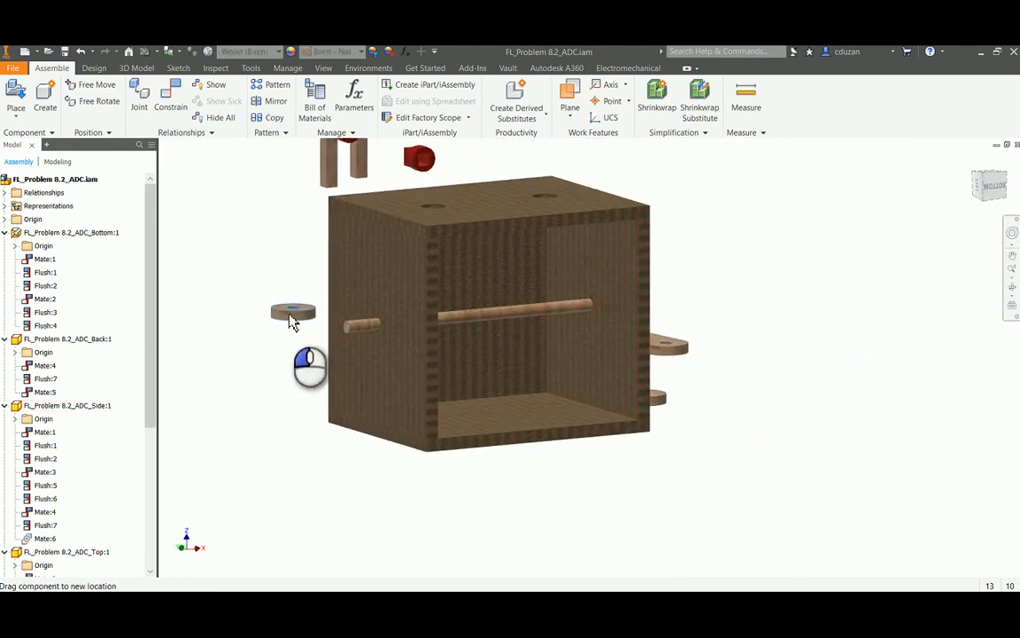
scroll(248, 326, "up", 3)
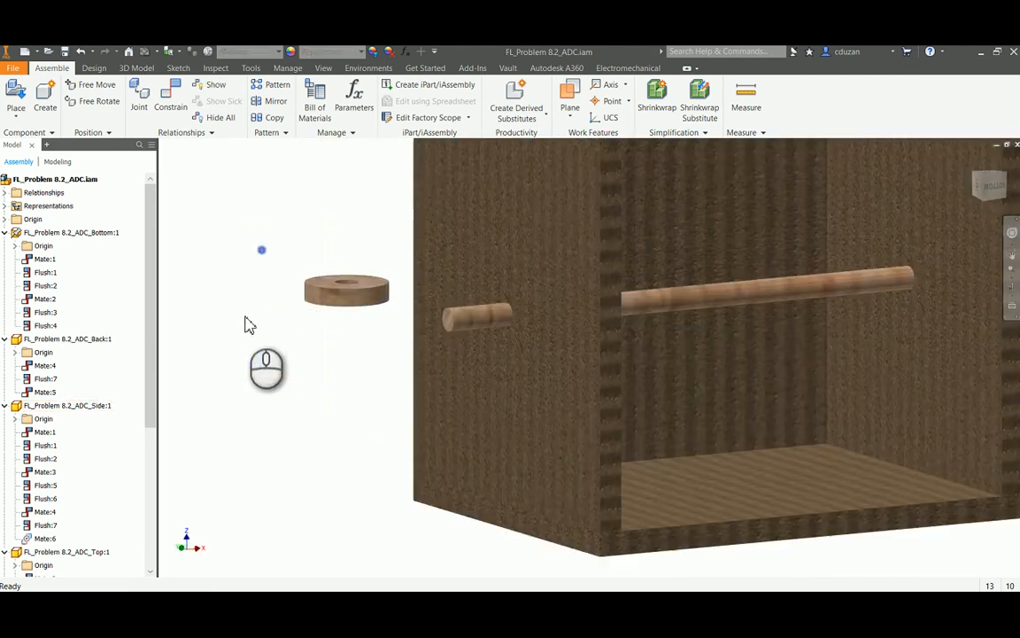
left_click(170, 96)
middle_click_drag(310, 226, 384, 263)
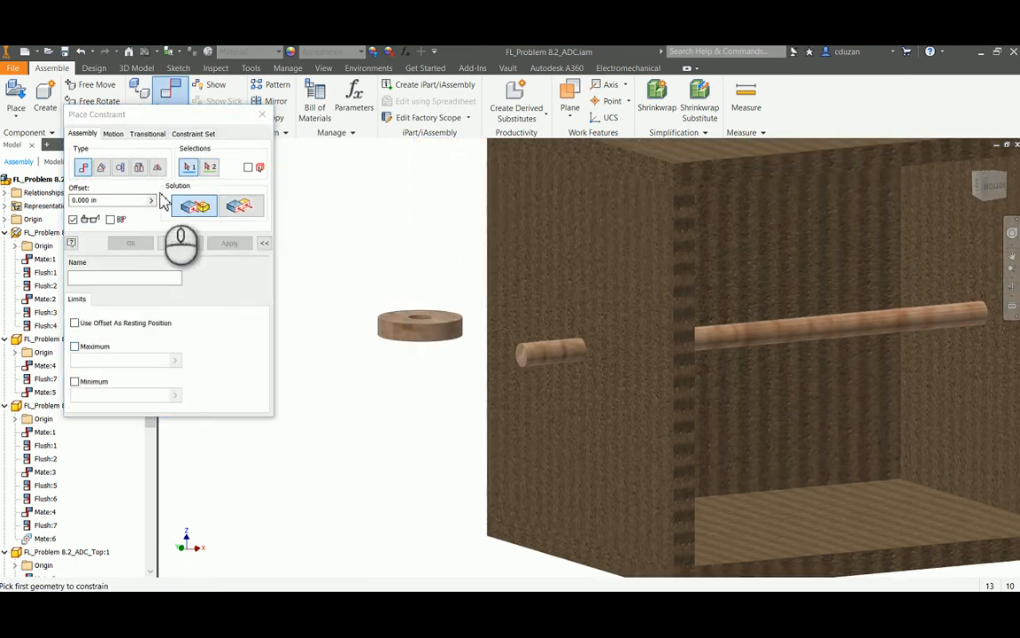
left_click(139, 168)
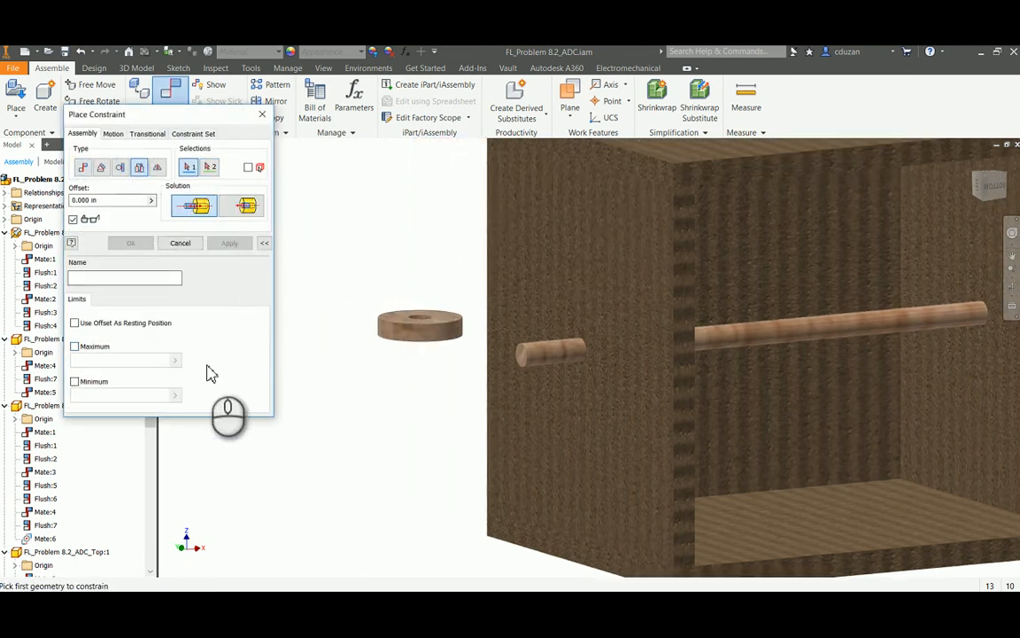
scroll(392, 364, "down", 3)
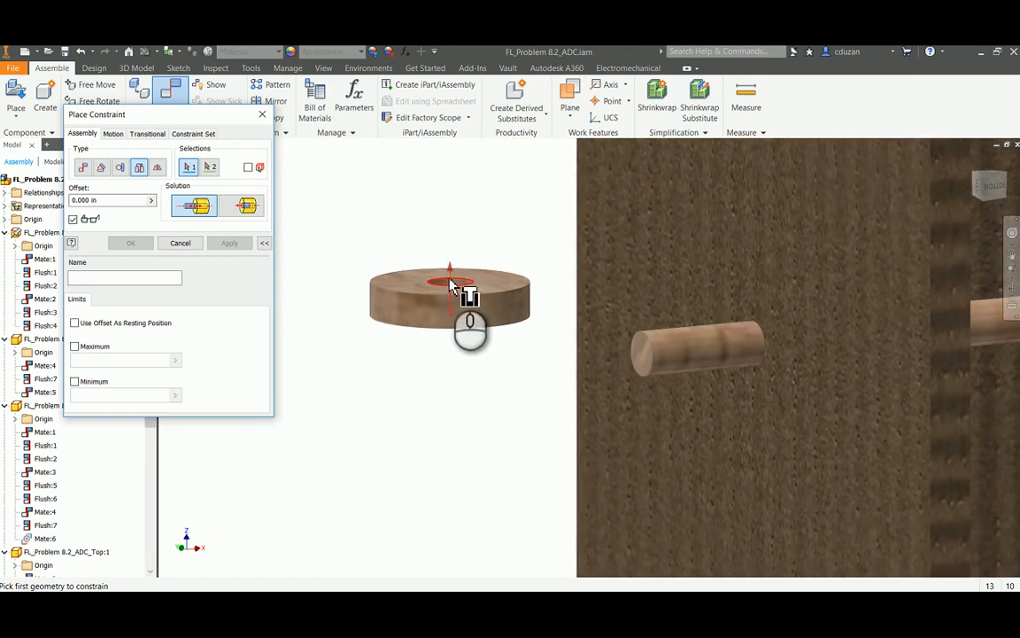
left_click(652, 343)
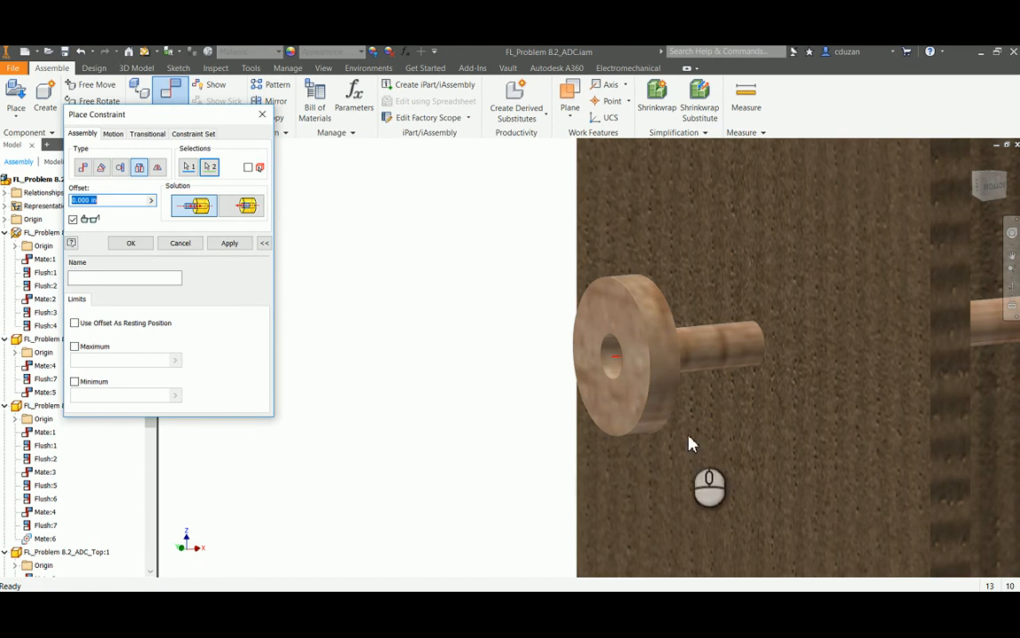
left_click(241, 211)
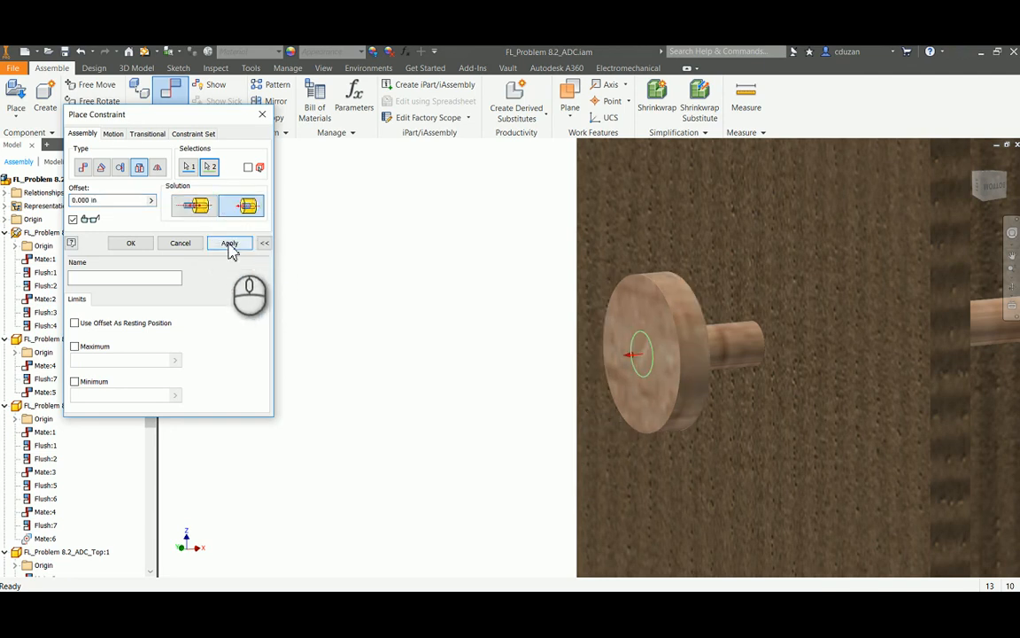
left_click(229, 244)
left_click(186, 241)
Test the constrained shaft collar's movement together with the axle, and clear the selection
left_click_drag(645, 334, 665, 362)
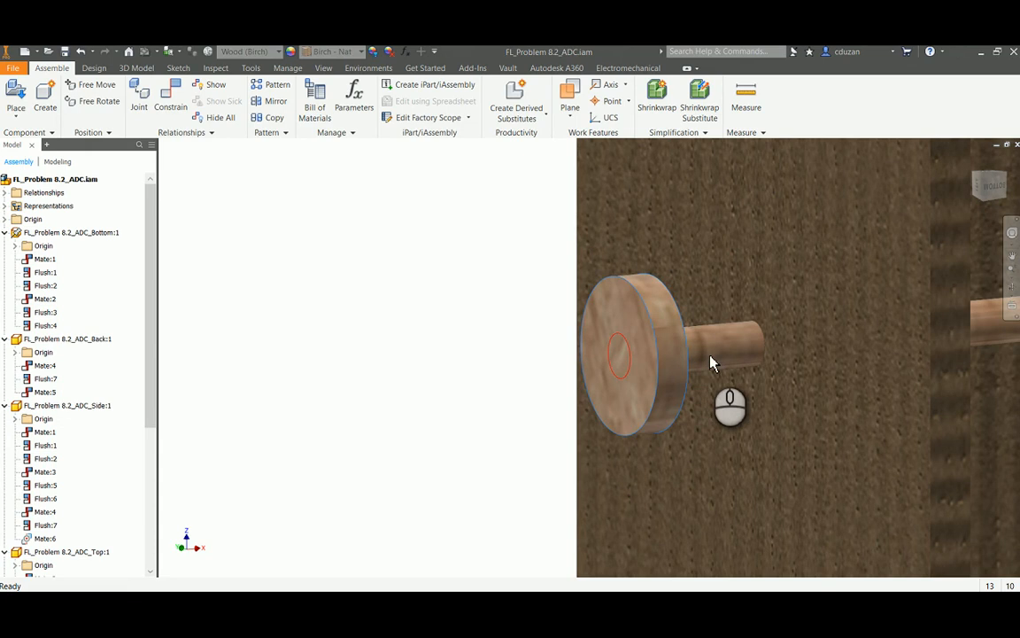
left_click_drag(662, 326, 723, 348)
left_click(483, 331)
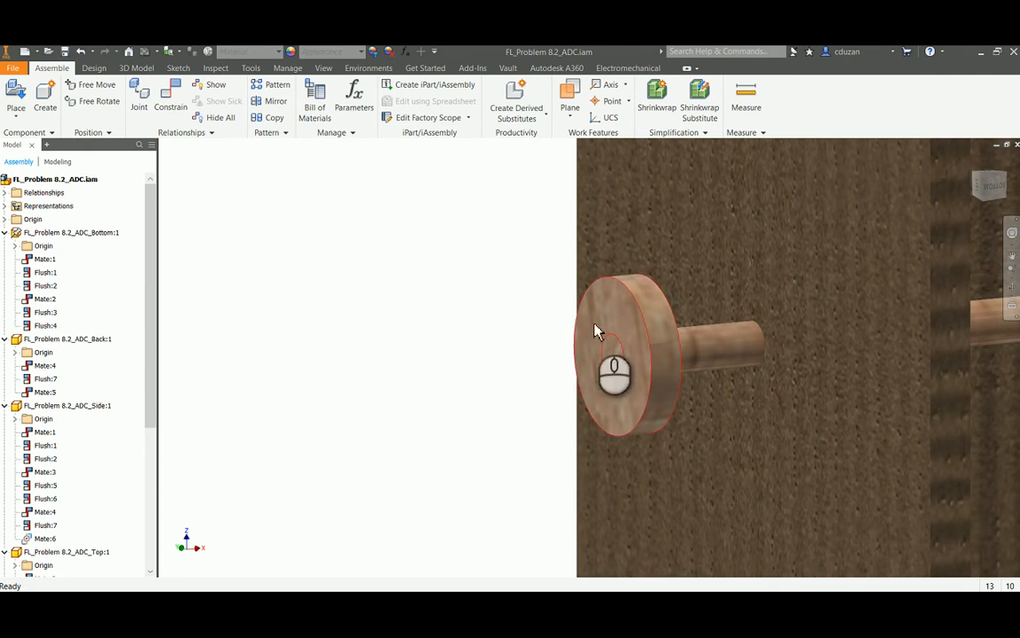
Show the YZ origin plane of the shaft collar attached to the axle, and return to the assembly
double_click(618, 319)
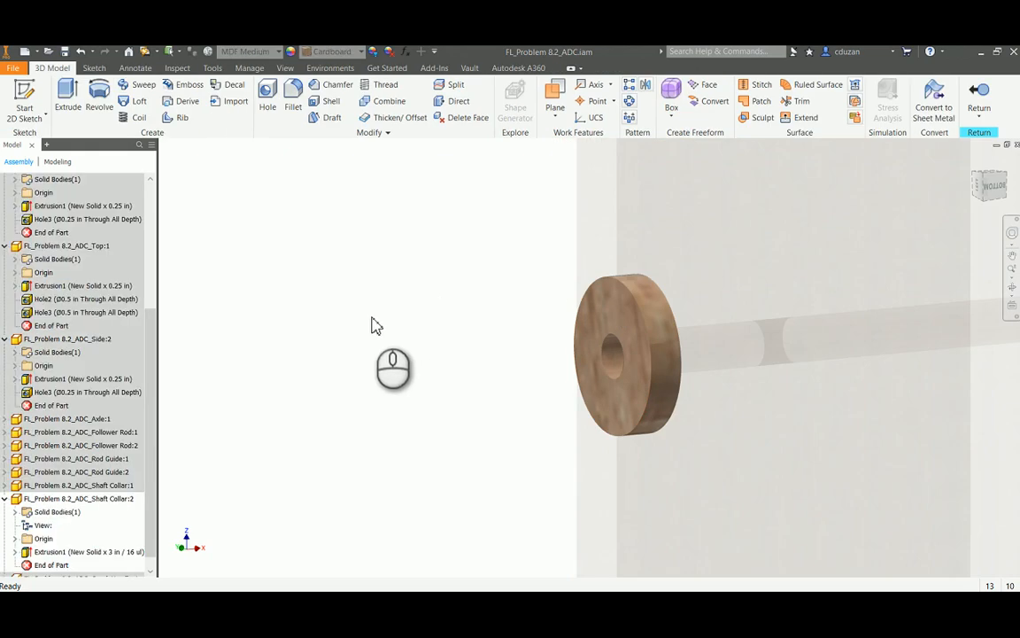
scroll(115, 469, "down", 1)
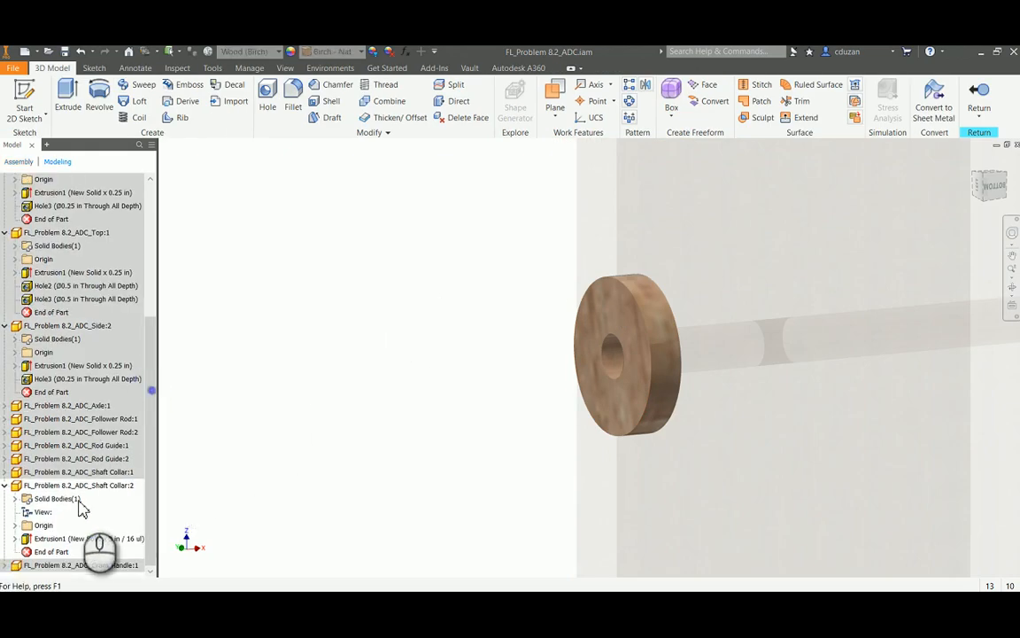
left_click(15, 526)
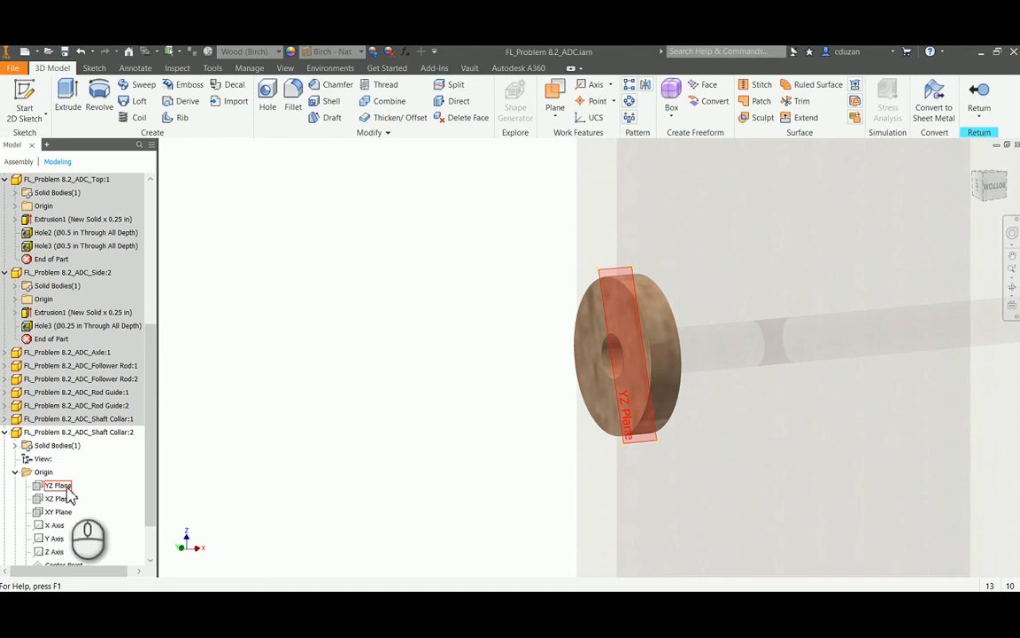
right_click(60, 485)
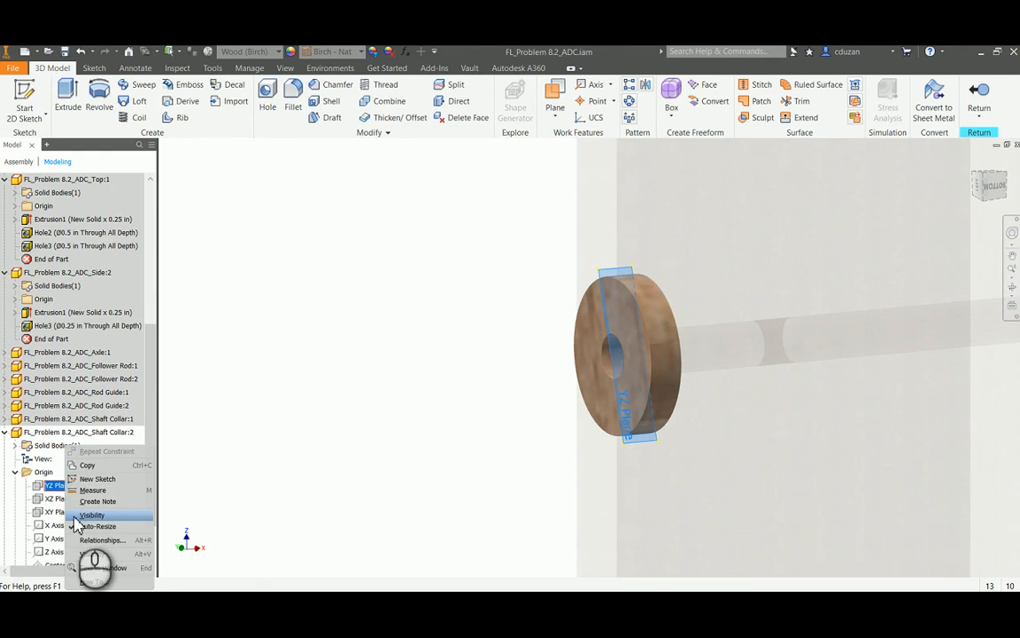
left_click(76, 518)
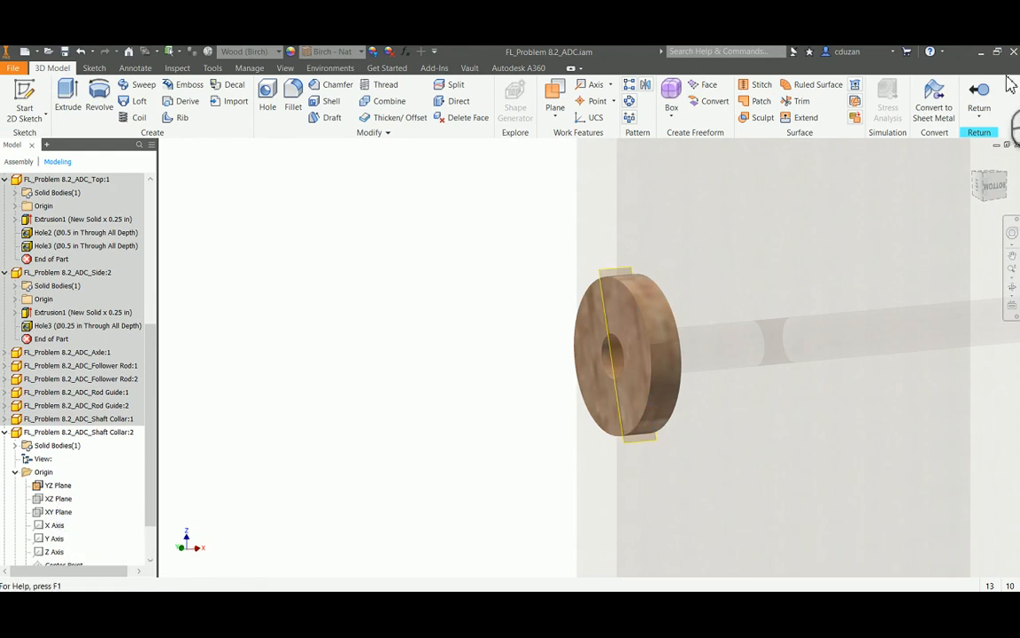
left_click(980, 92)
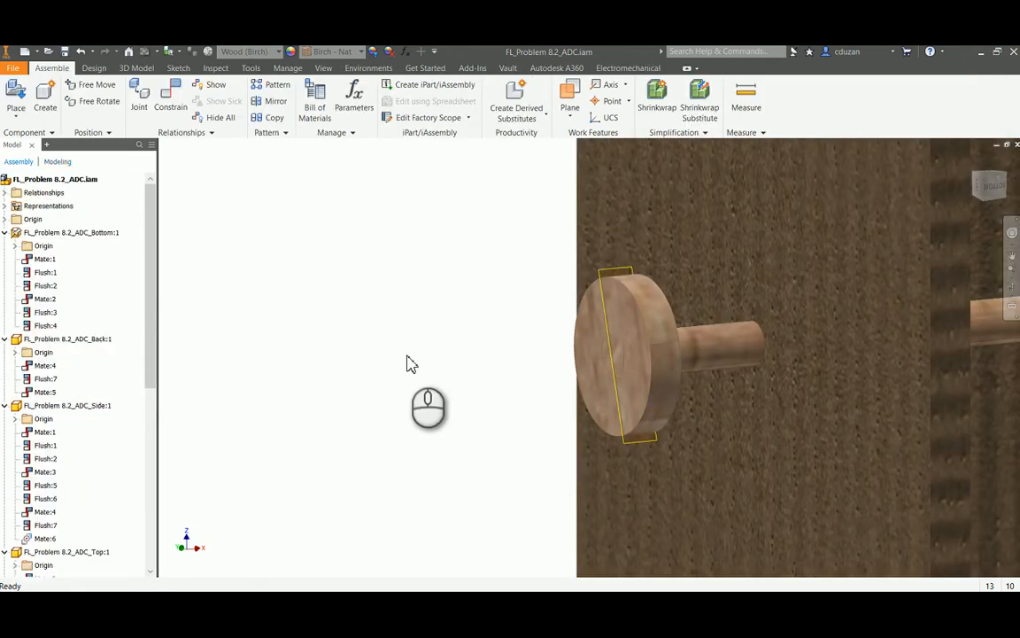
Show the axle's XZ origin plane and return to the assembly
double_click(732, 354)
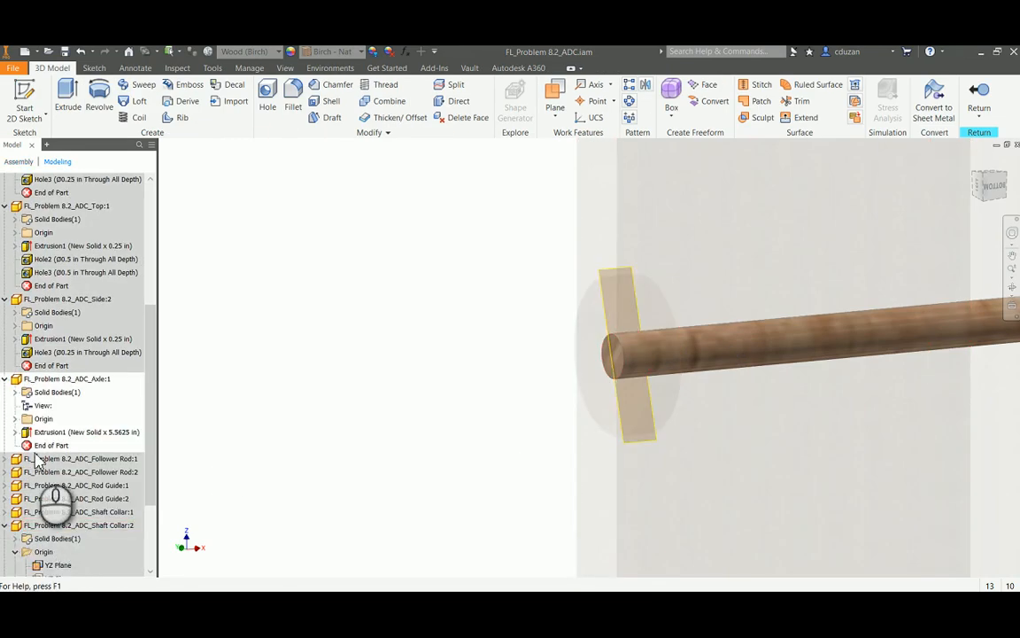
left_click(14, 418)
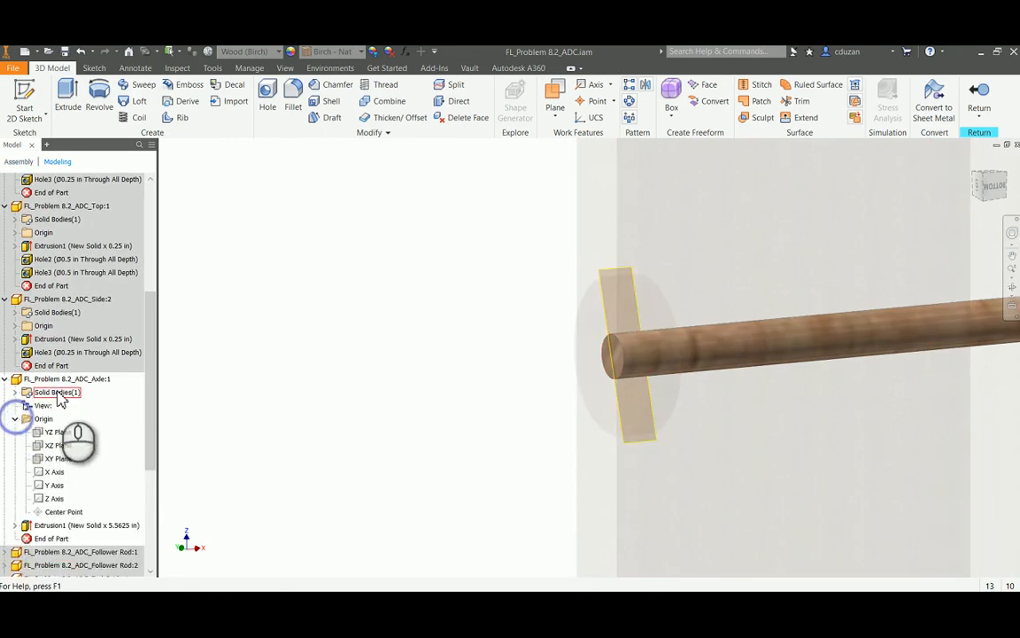
right_click(64, 452)
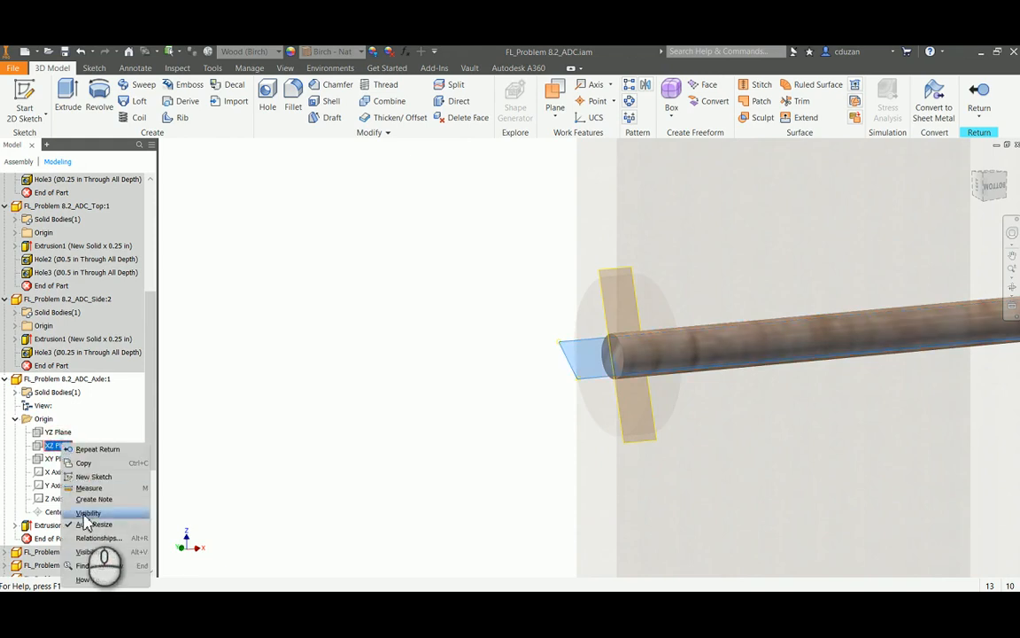
left_click(82, 520)
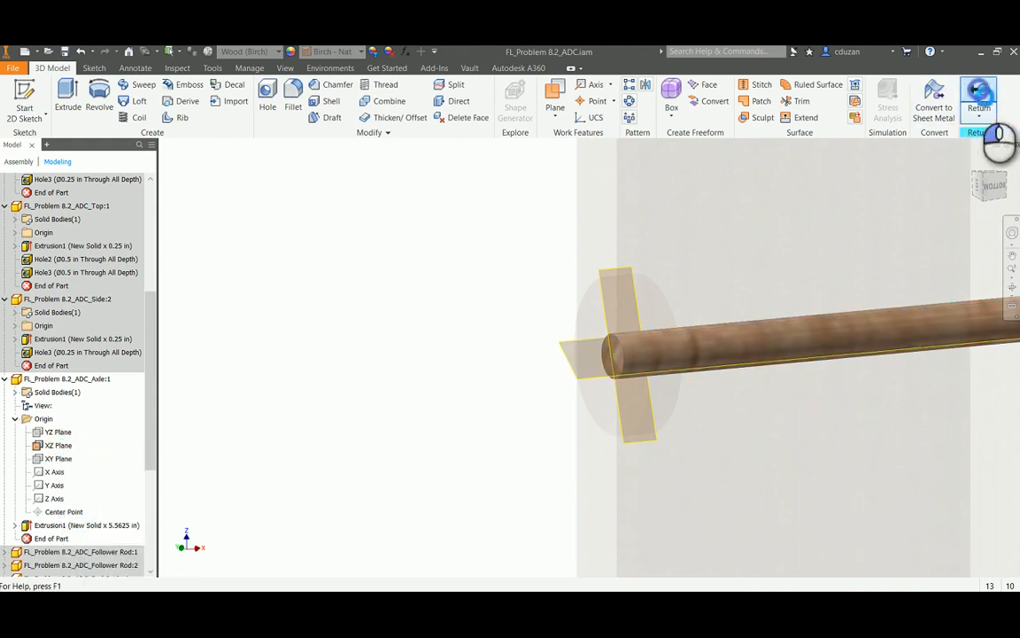
left_click(979, 97)
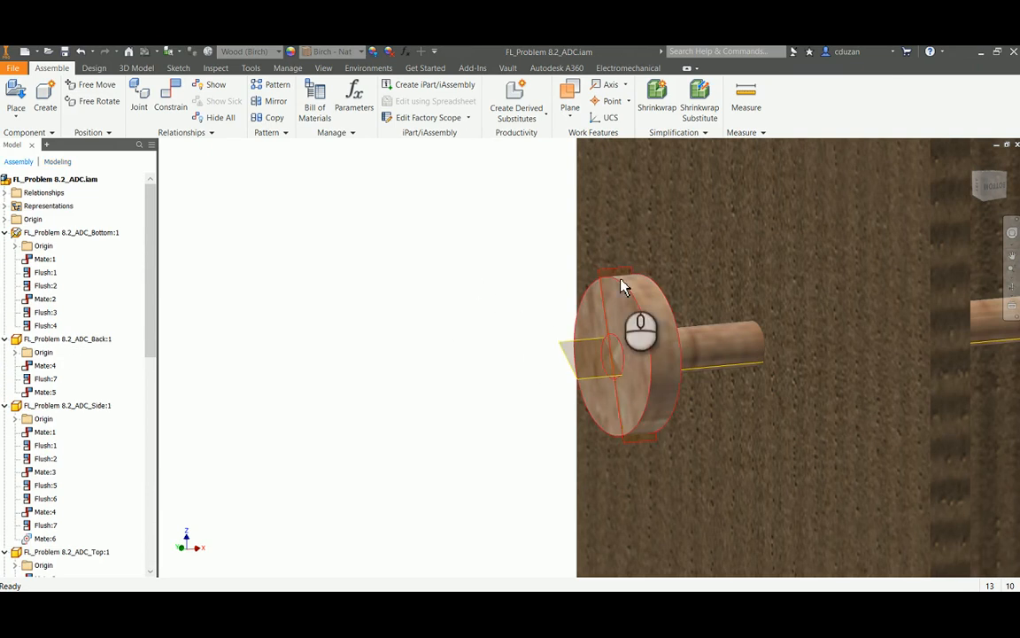
Mate the axle's XZ plane to the attached shaft collar's YZ plane with a 0.000 in offset
left_click(171, 96)
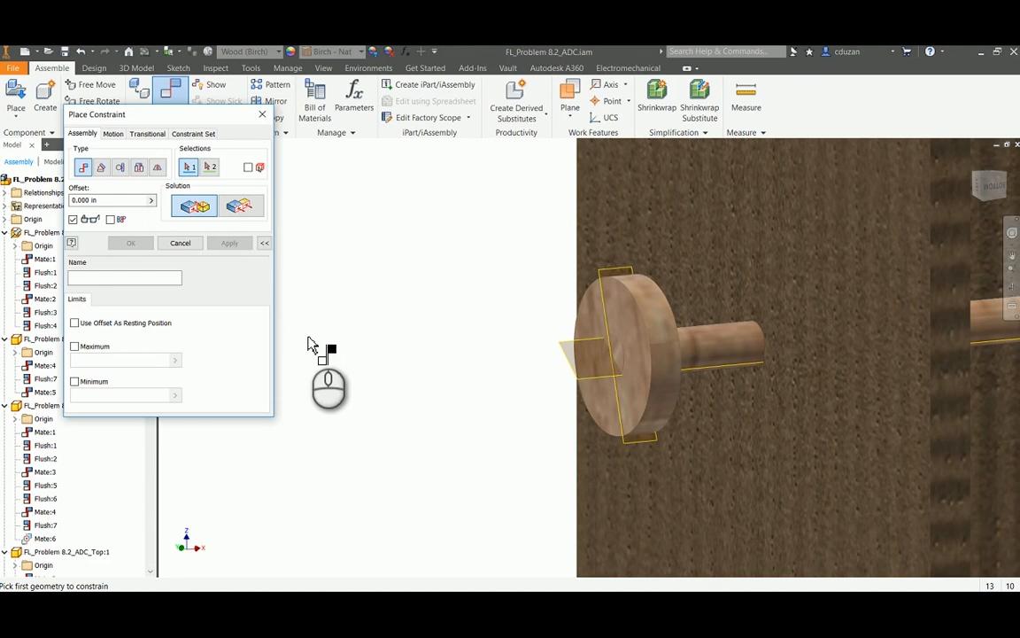
left_click(571, 348)
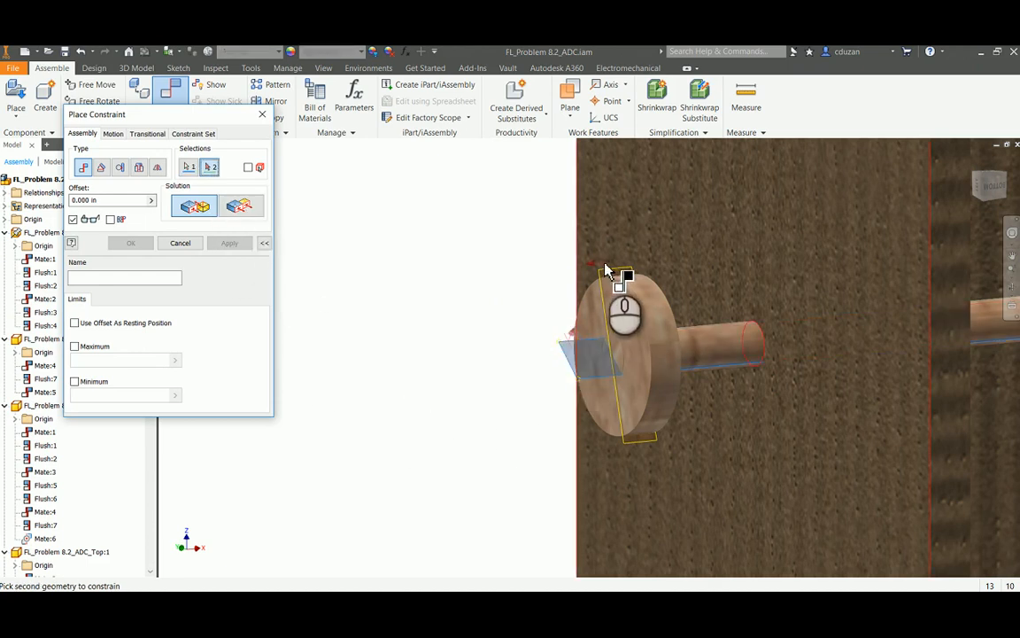
left_click(608, 274)
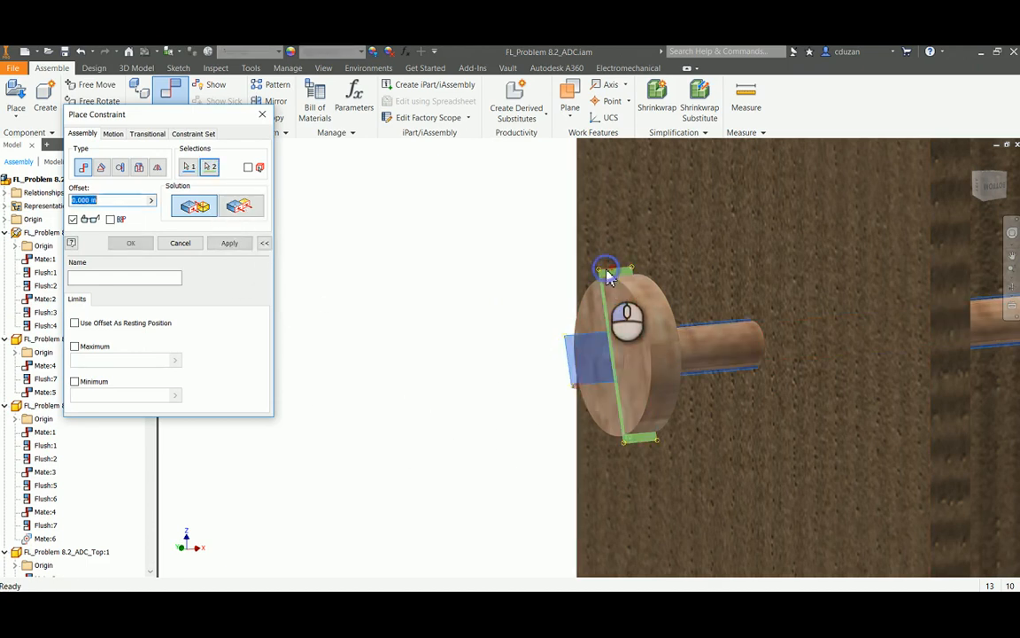
left_click(230, 244)
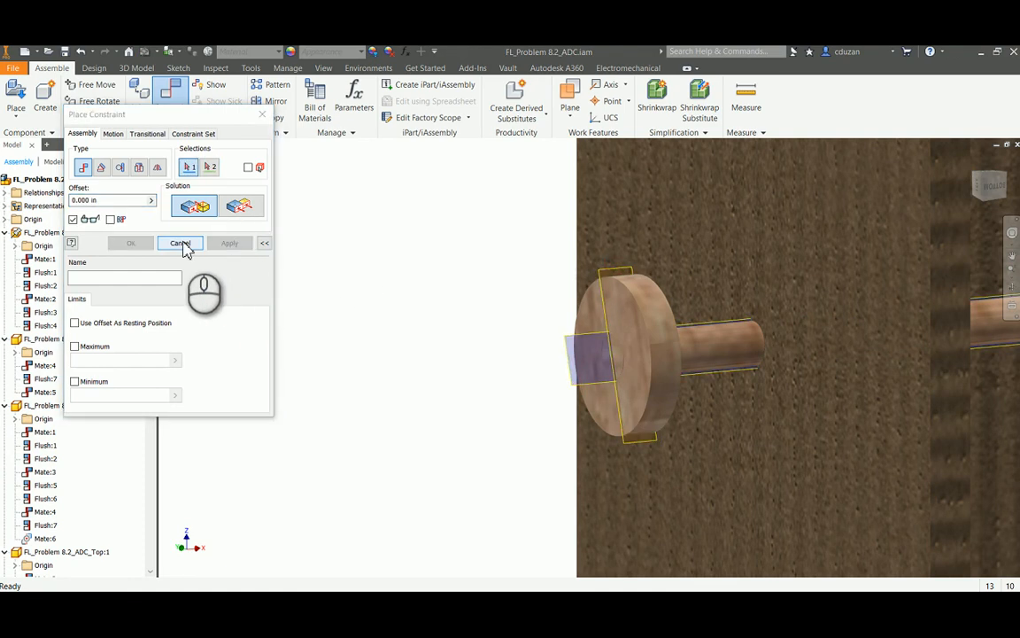
left_click(181, 245)
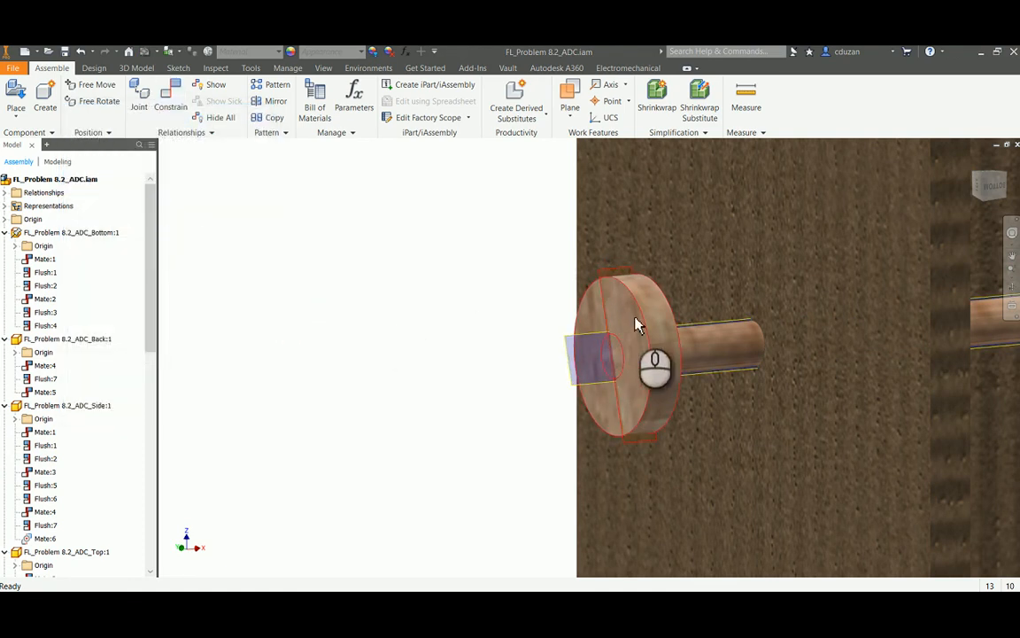
Rotate the attached shaft collar to test whether the axle turns with it, and check from other angles
left_click_drag(632, 310, 658, 371)
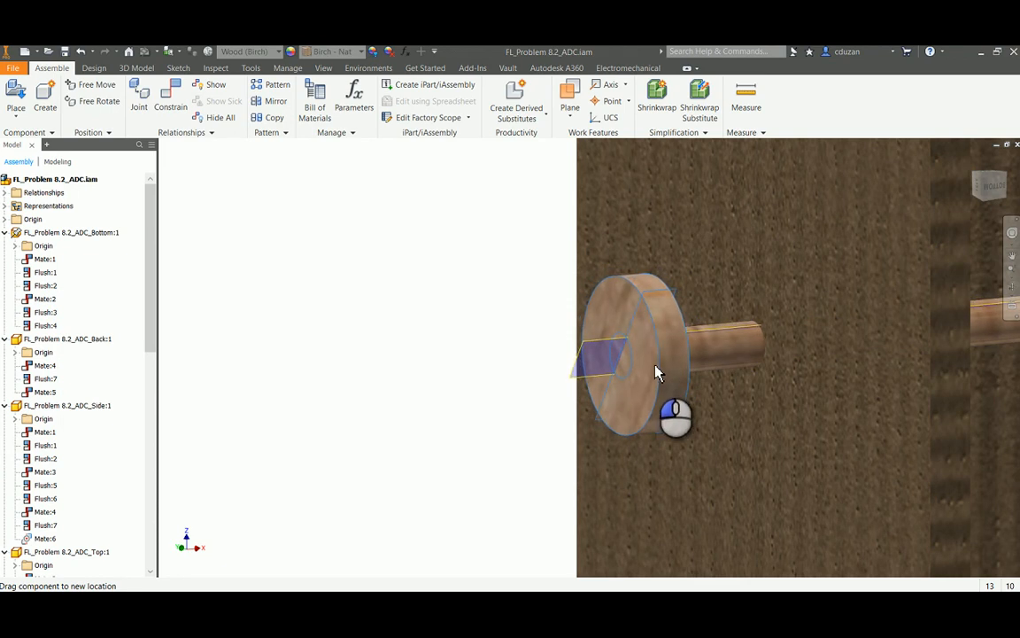
middle_click_drag(533, 360, 628, 383, "shift")
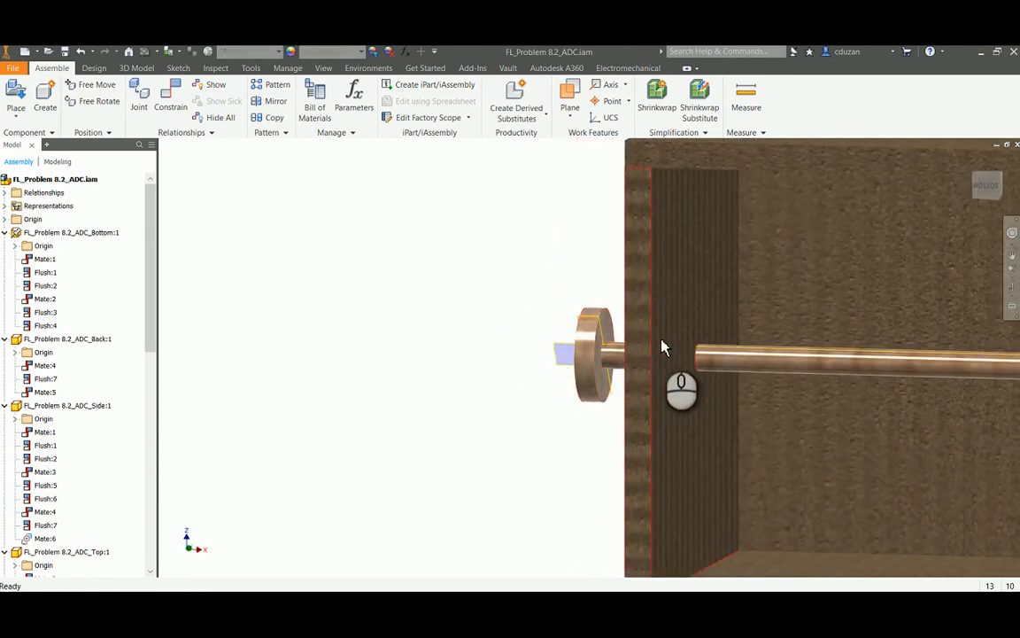
middle_click_drag(661, 341, 654, 322, "shift")
Mate the attached shaft collar's inner face to the side panel's outer face with a 0.000 in offset
left_click(171, 99)
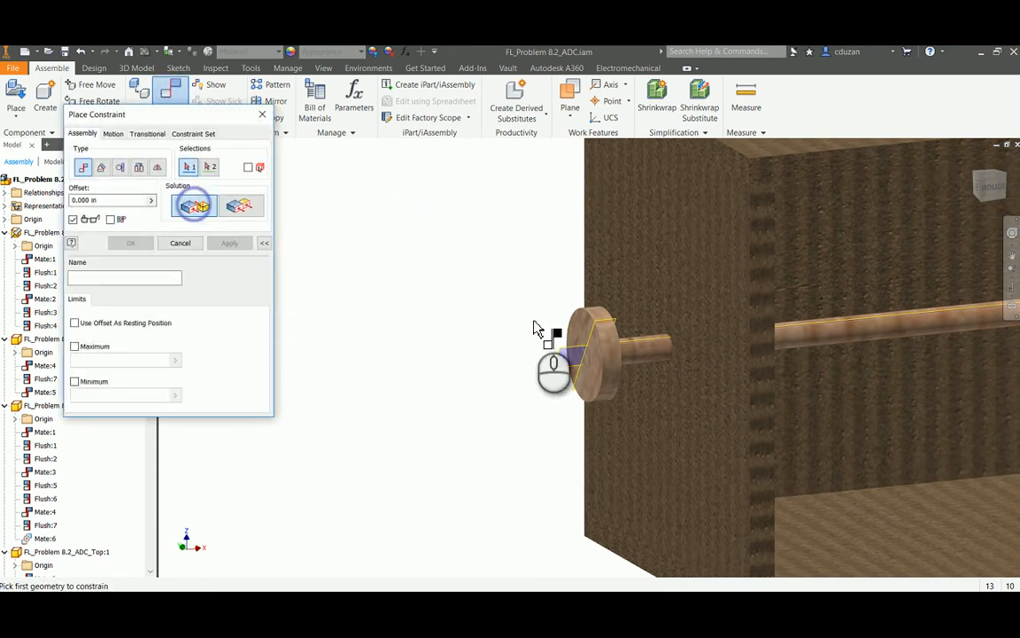
middle_click_drag(547, 330, 649, 315, "shift")
left_click(605, 326)
left_click(662, 300)
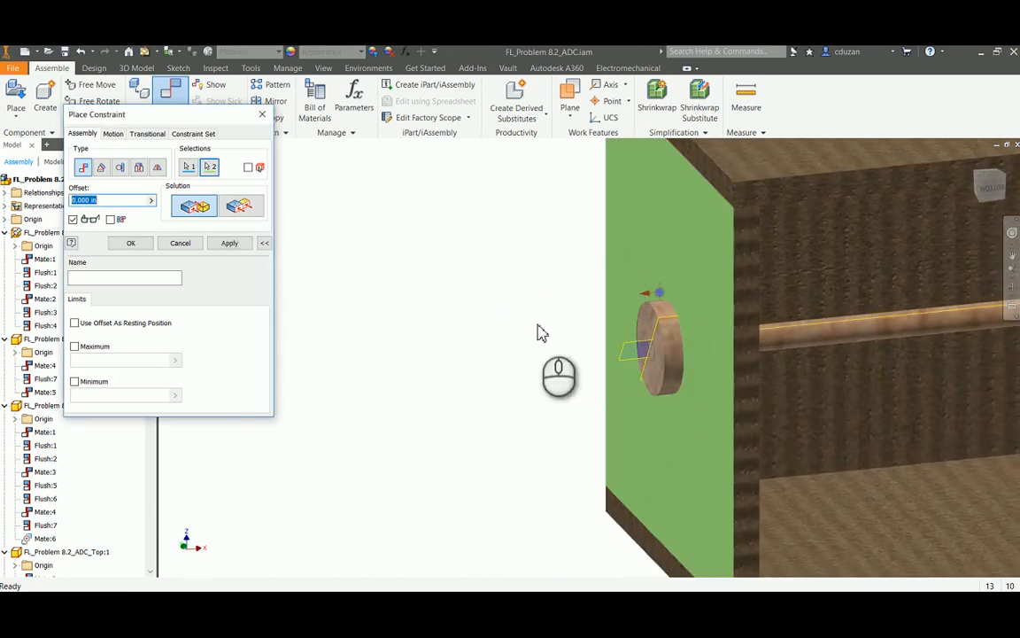
left_click(231, 245)
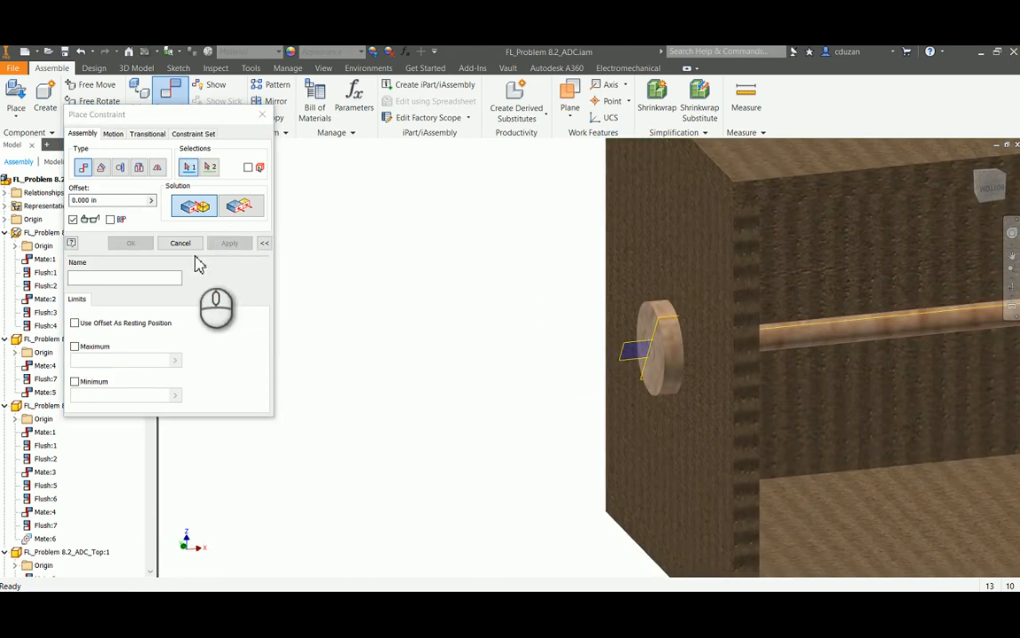
left_click(185, 246)
Position the remaining loose shaft collar in open space near the axle's free end, clear of the crank handle
scroll(421, 316, "up", 3)
scroll(421, 316, "up", 3)
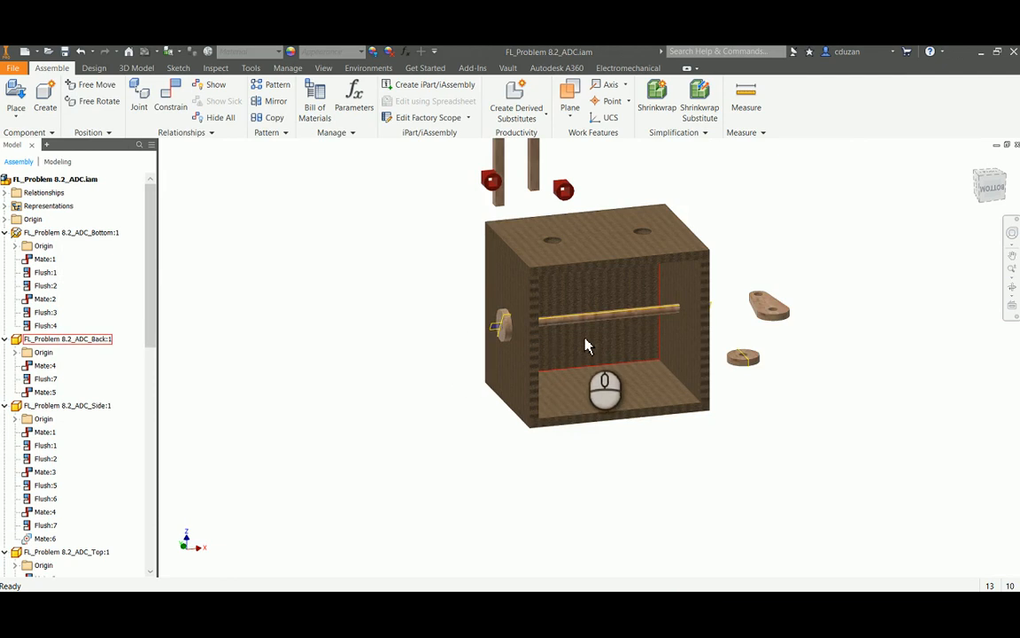
scroll(586, 346, "down", 3)
mouse_move(438, 325)
left_mouse_down()
mouse_move(435, 299)
mouse_move(428, 328)
mouse_move(428, 303)
mouse_move(448, 344)
mouse_move(415, 340)
mouse_move(432, 302)
mouse_move(427, 347)
mouse_move(418, 302)
mouse_move(443, 308)
left_mouse_up()
left_click(877, 297)
middle_click_drag(886, 333, 802, 434)
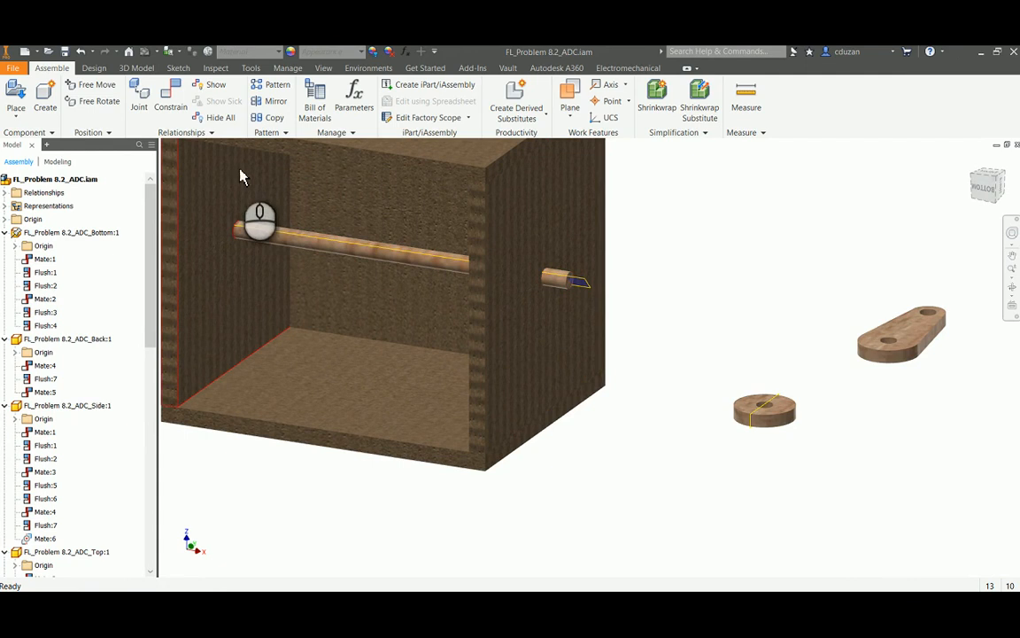
Constrain the loose collar's hole edge to the side panel's hole edge with an opposed Insert, 0.000 in offset, and test the collar's movement
left_click(177, 106)
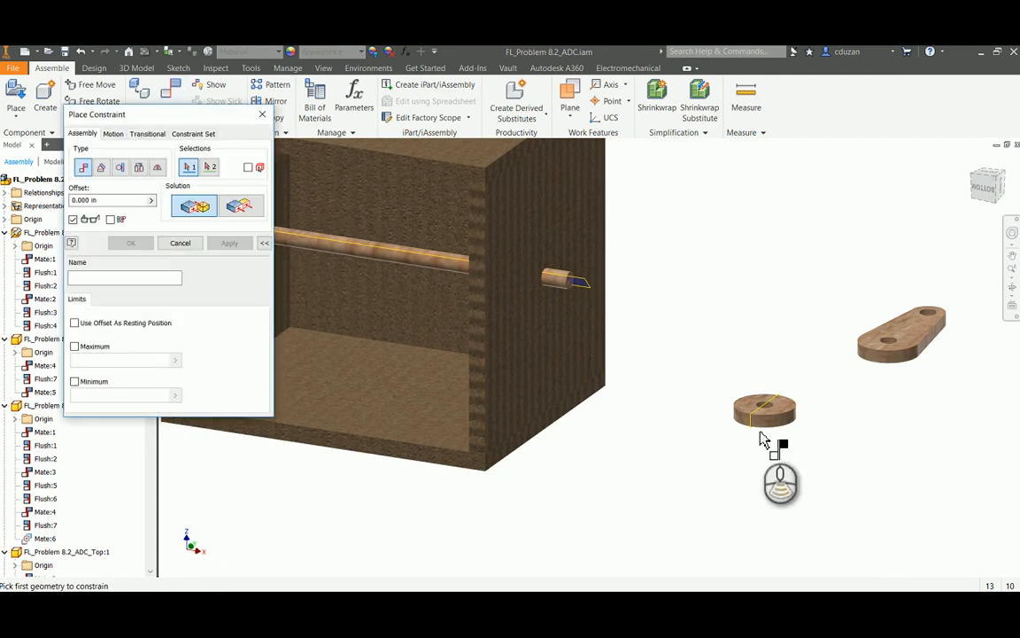
scroll(753, 426, "up", 3)
middle_click_drag(742, 418, 735, 468)
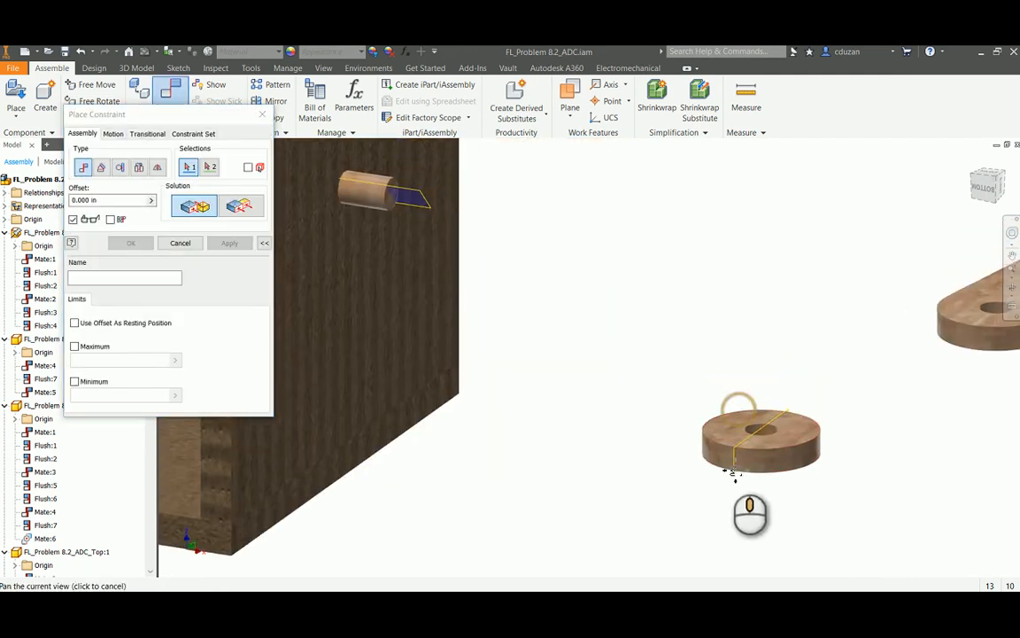
left_click(139, 167)
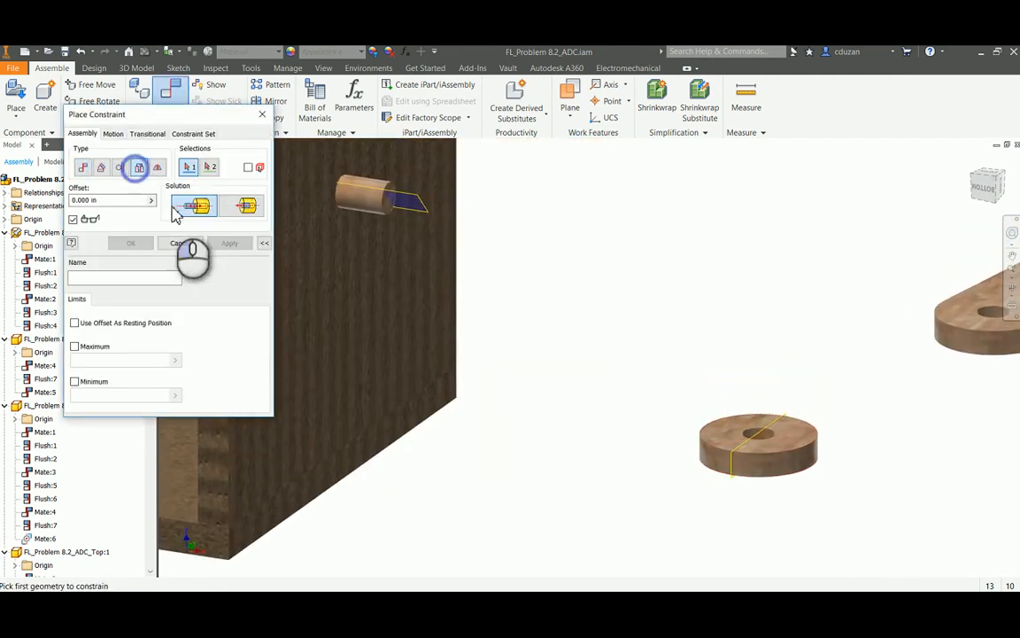
left_click(751, 434)
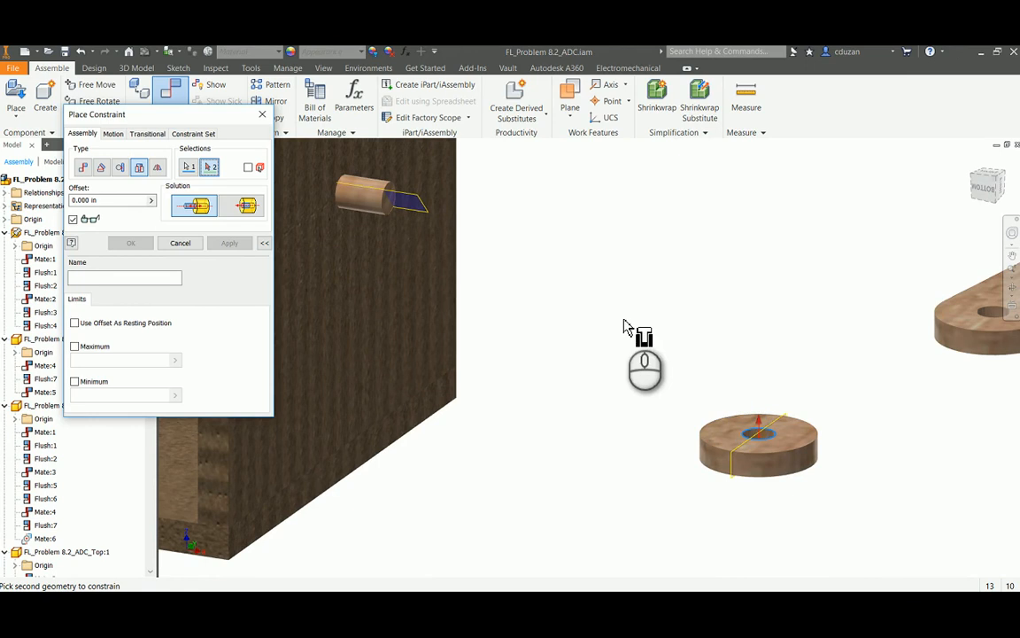
left_click(345, 183)
scroll(599, 378, "down", 5)
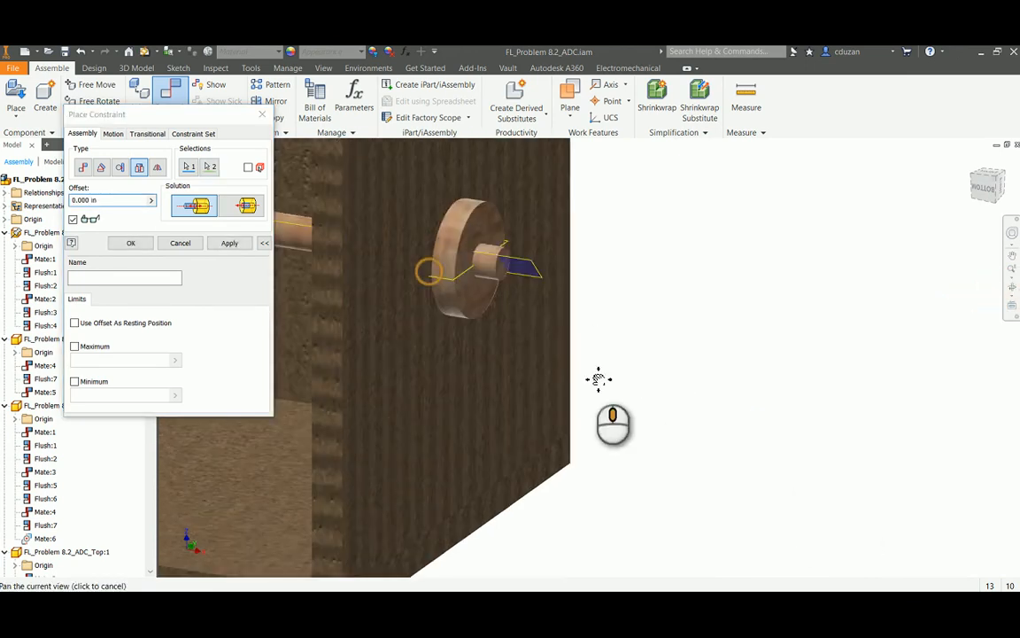
left_click(245, 213)
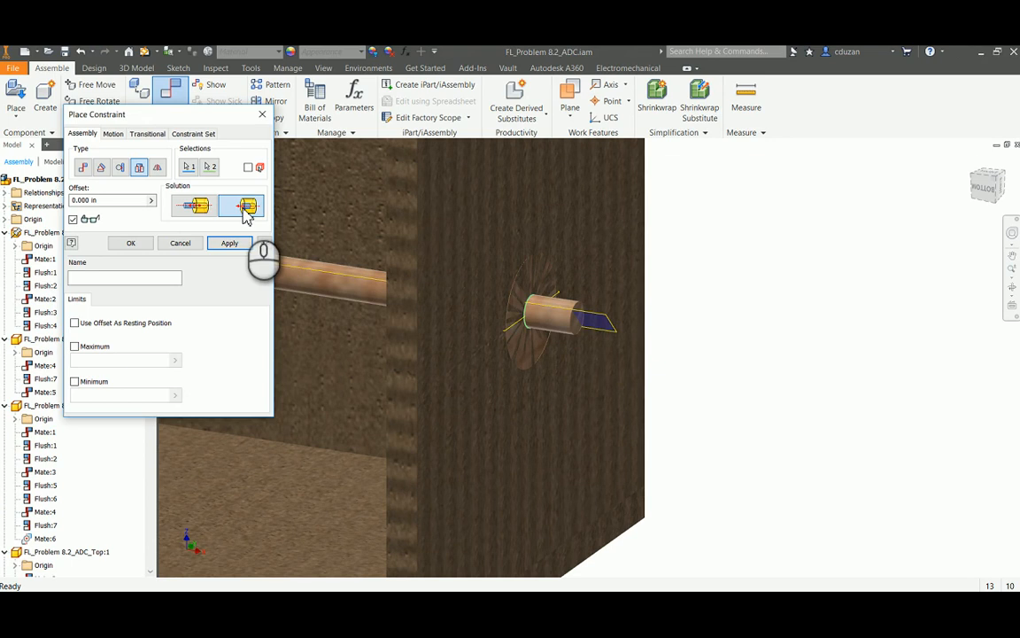
left_click(197, 209)
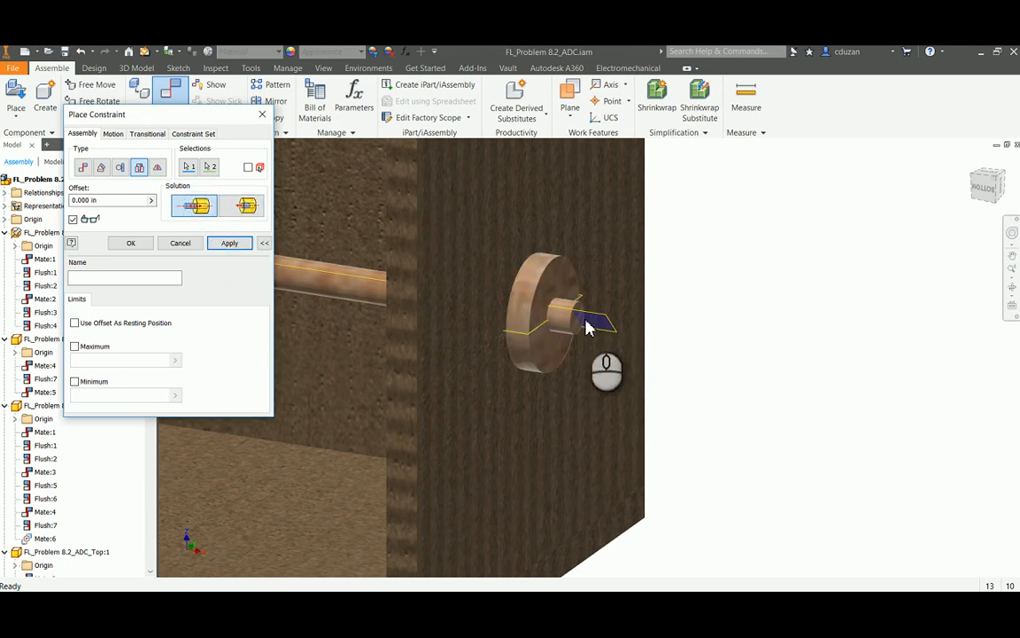
left_click(229, 244)
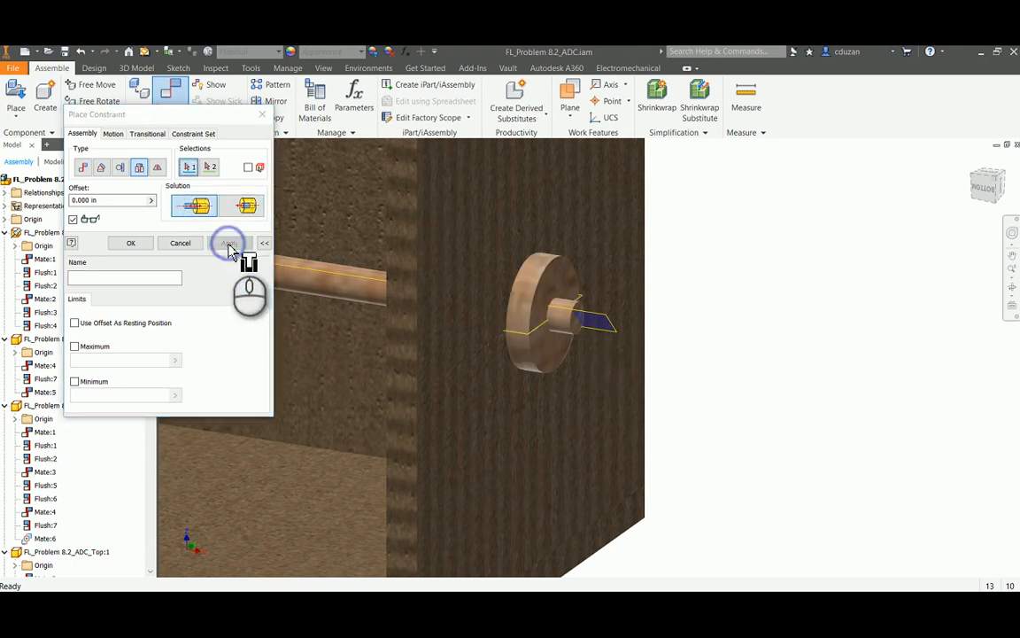
left_click(188, 244)
mouse_move(548, 282)
left_mouse_down()
mouse_move(531, 342)
mouse_move(549, 290)
left_mouse_up()
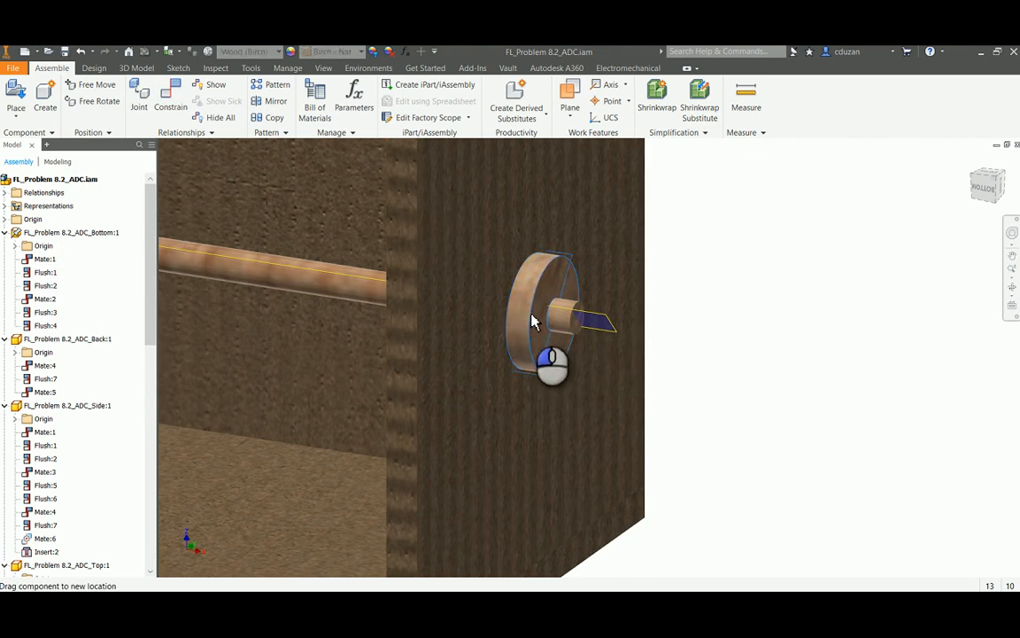
left_click_drag(541, 317, 542, 317)
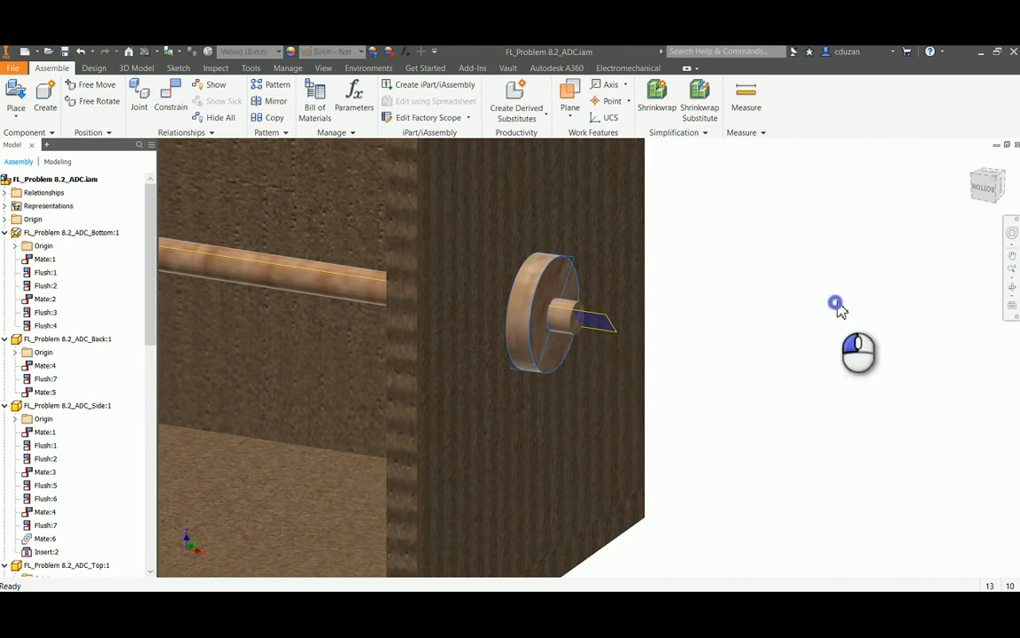
Mate the outer shaft collar's work plane to the axle's work plane with a 0.000 in offset, and test the collar's rotation
left_click(173, 104)
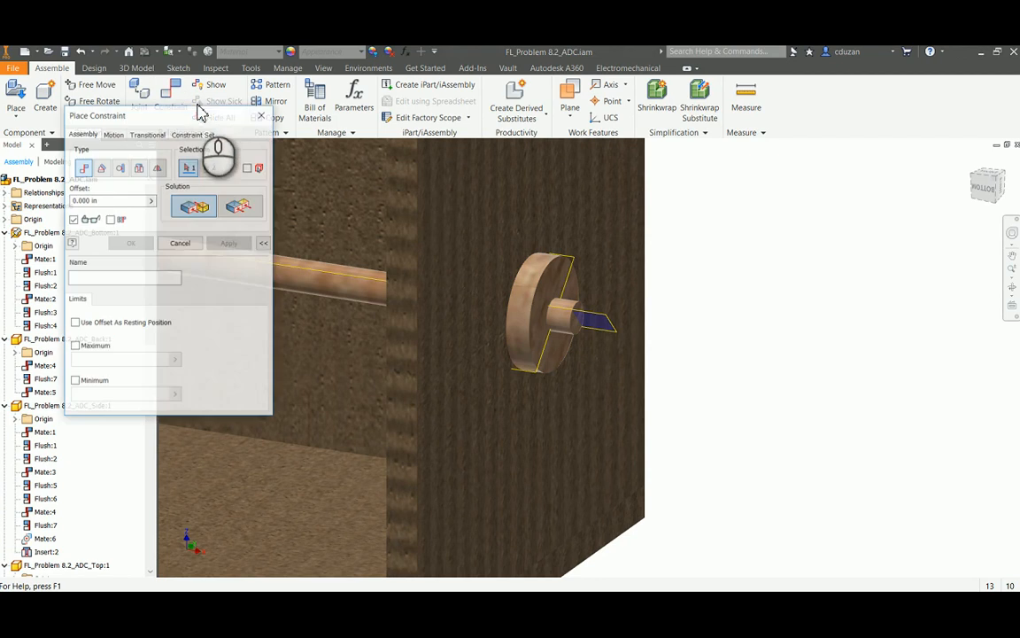
left_click(575, 259)
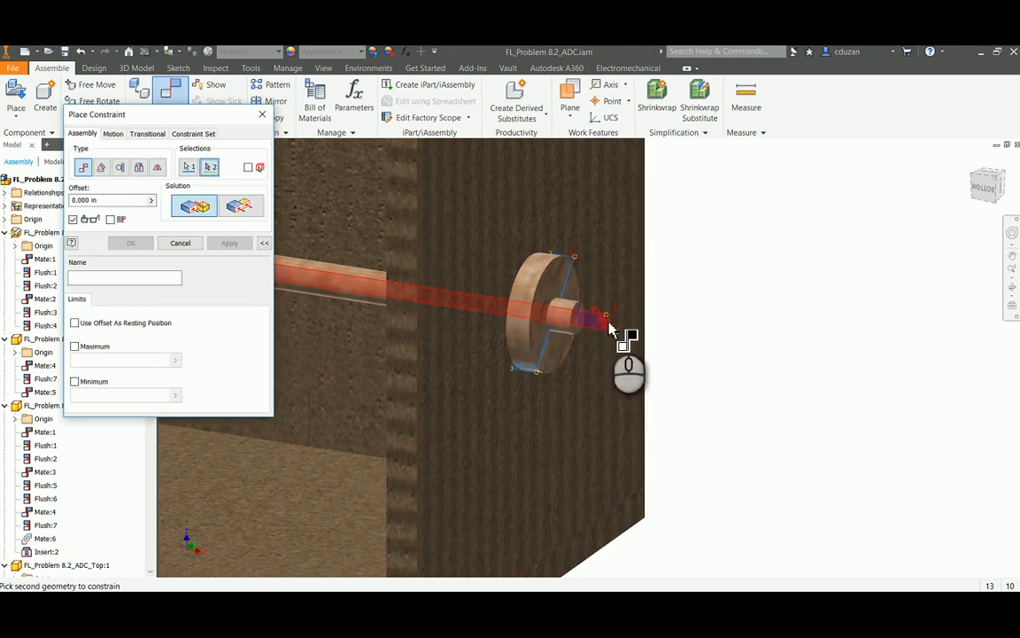
left_click(608, 323)
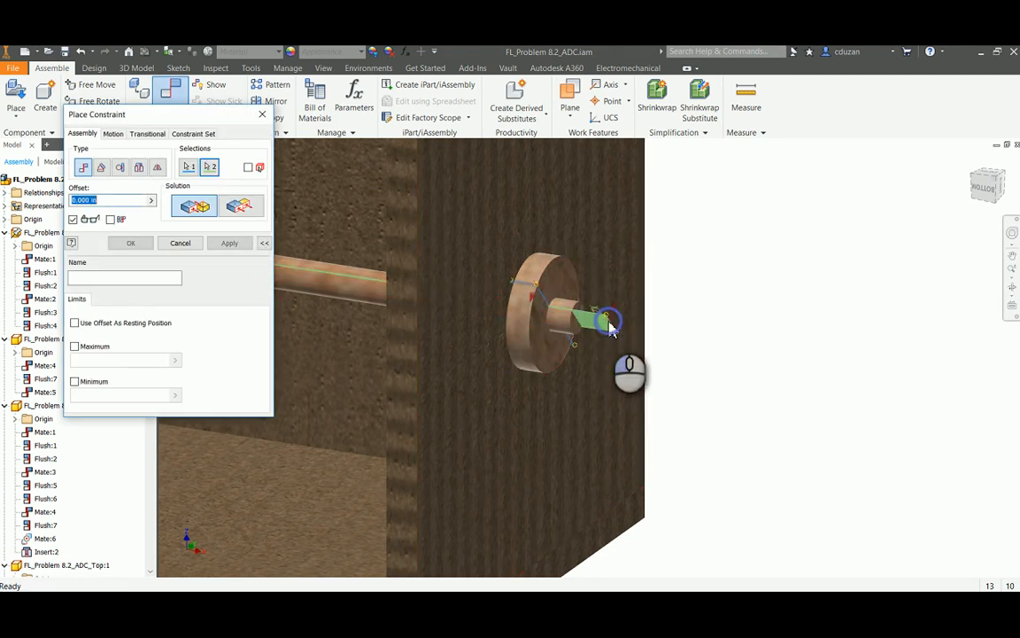
left_click(183, 243)
left_click_drag(571, 284, 567, 335)
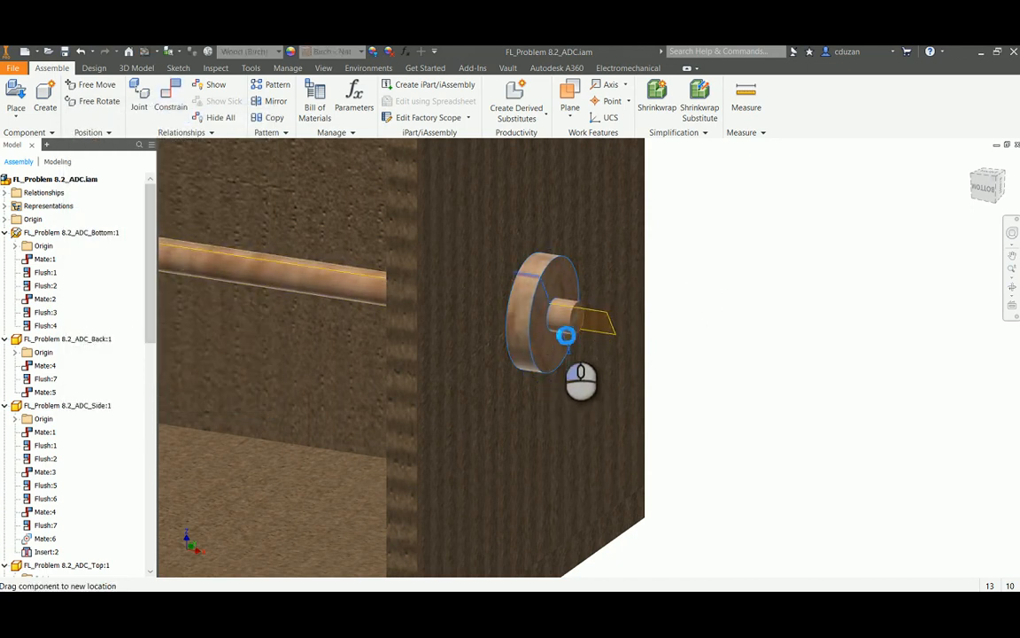
left_click(729, 287)
Move the loose crank handle closer to the axle's protruding end beside the side panel
scroll(797, 328, "up", 3)
middle_click_drag(808, 337, 708, 340)
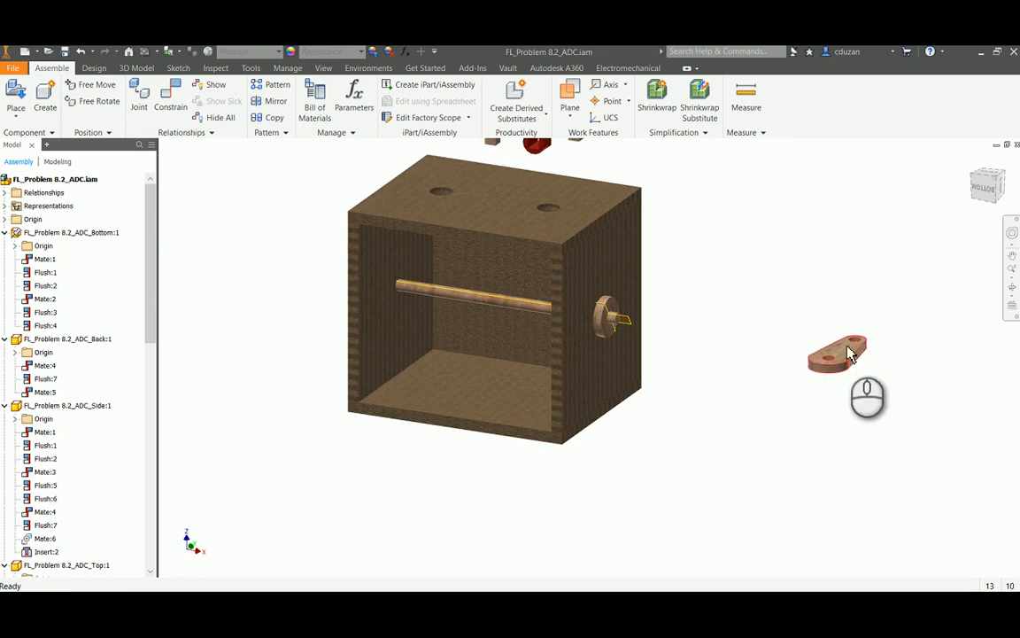
left_click_drag(848, 354, 715, 312)
scroll(660, 307, "down", 3)
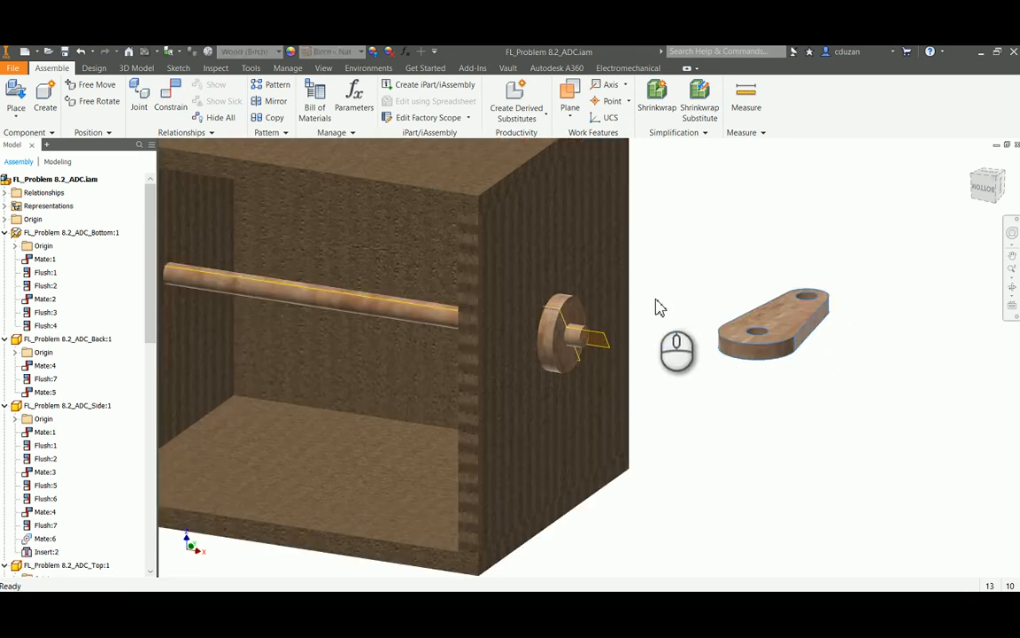
Make the crank handle part's YZ origin plane visible and return to the assembly
double_click(792, 322)
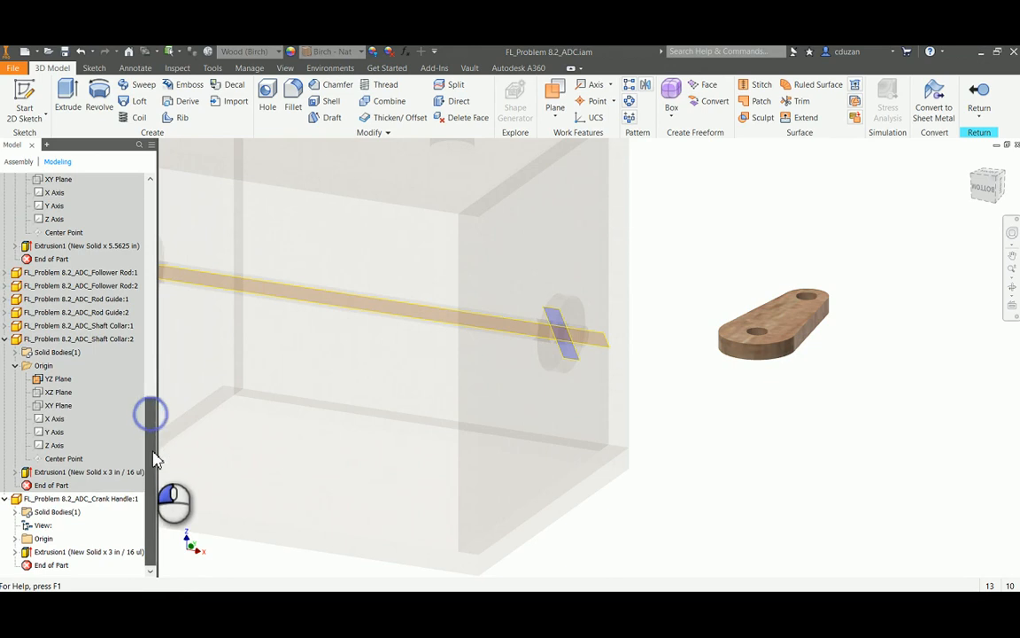
left_click(15, 539)
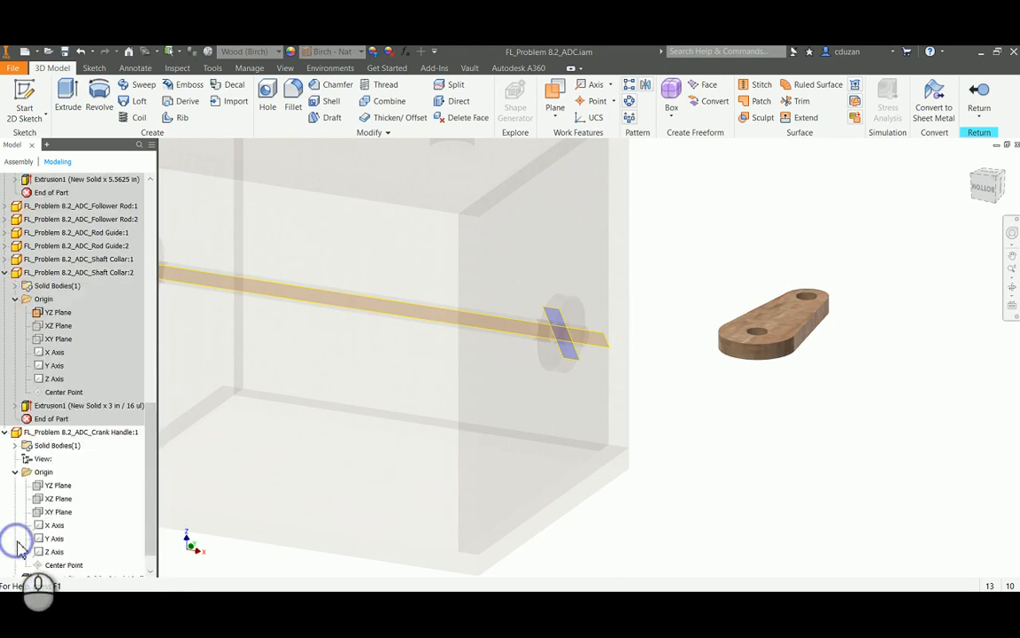
right_click(55, 493)
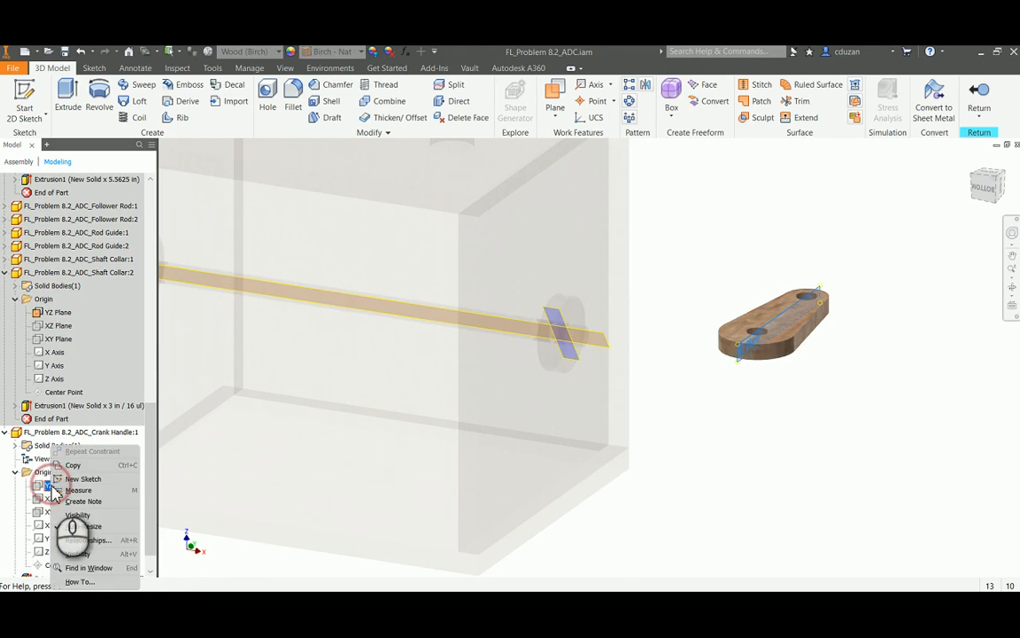
left_click(60, 521)
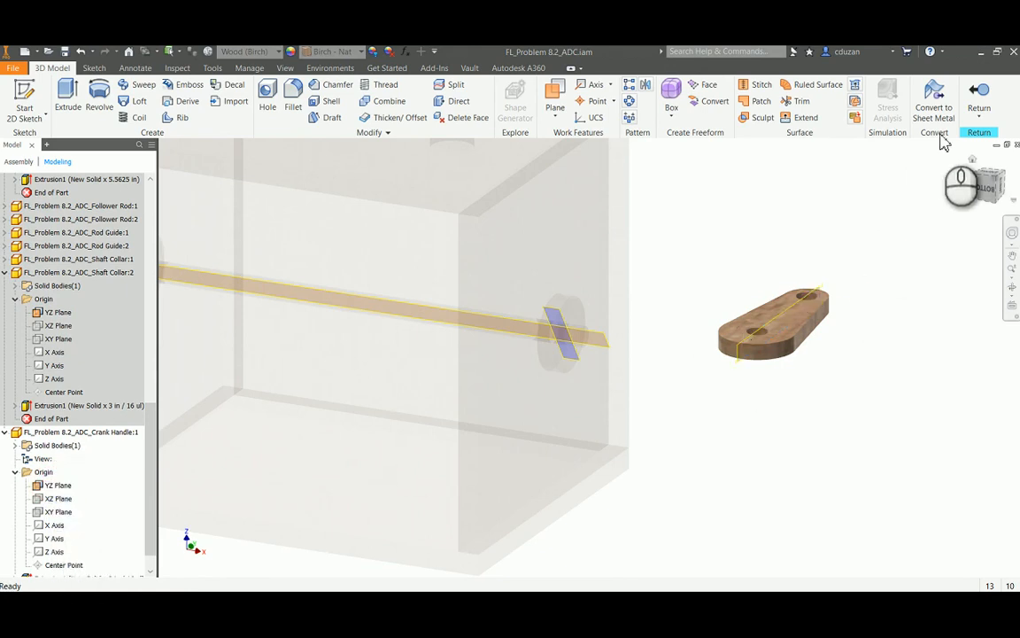
left_click(978, 111)
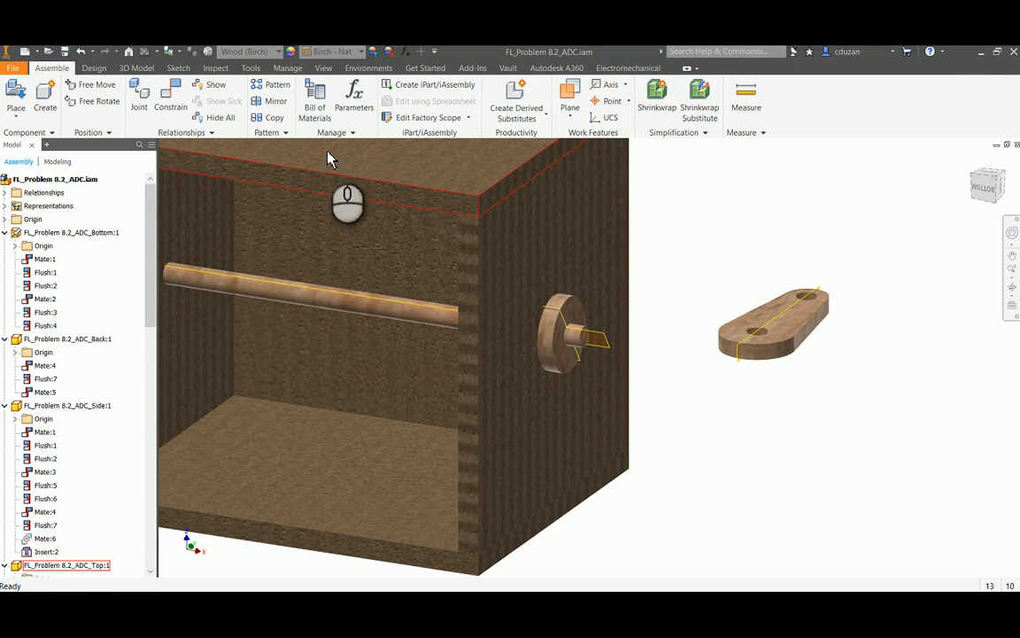
Mate the crank handle's hole axis to the axle's centre axis with a 0.000 in offset, and test the handle's movement
left_click(170, 97)
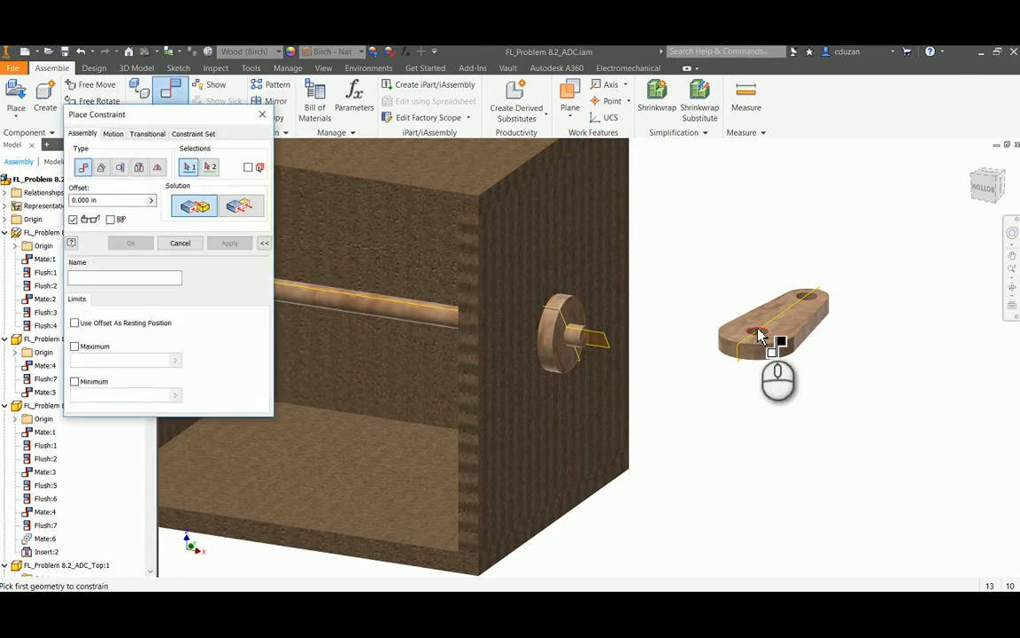
scroll(749, 335, "down", 5)
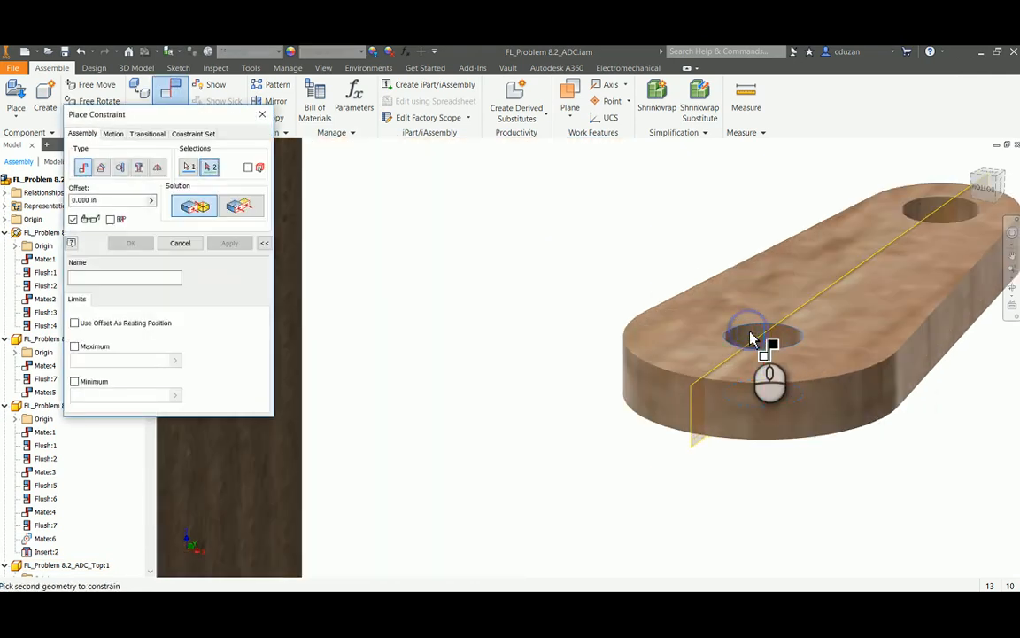
scroll(725, 347, "up", 5)
scroll(623, 343, "down", 6)
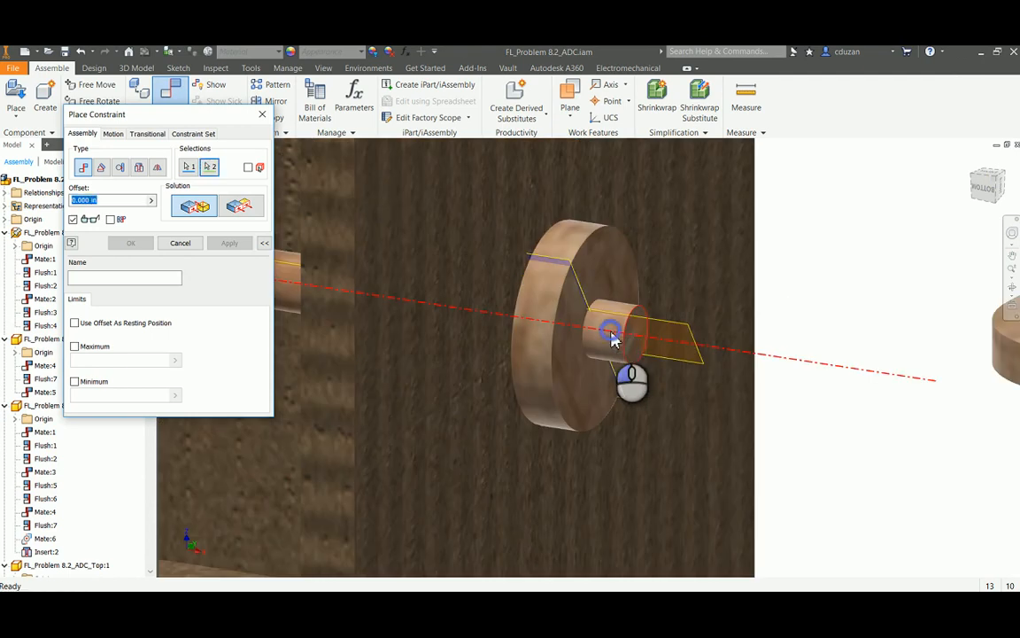
left_click(612, 335)
left_click(229, 244)
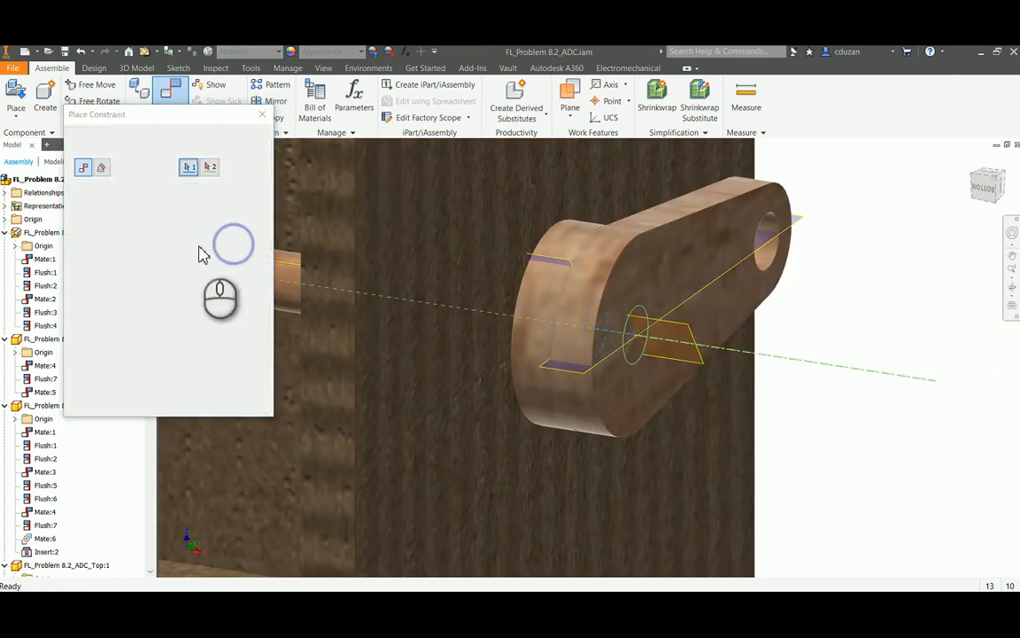
left_click(181, 244)
left_click_drag(731, 319, 672, 226)
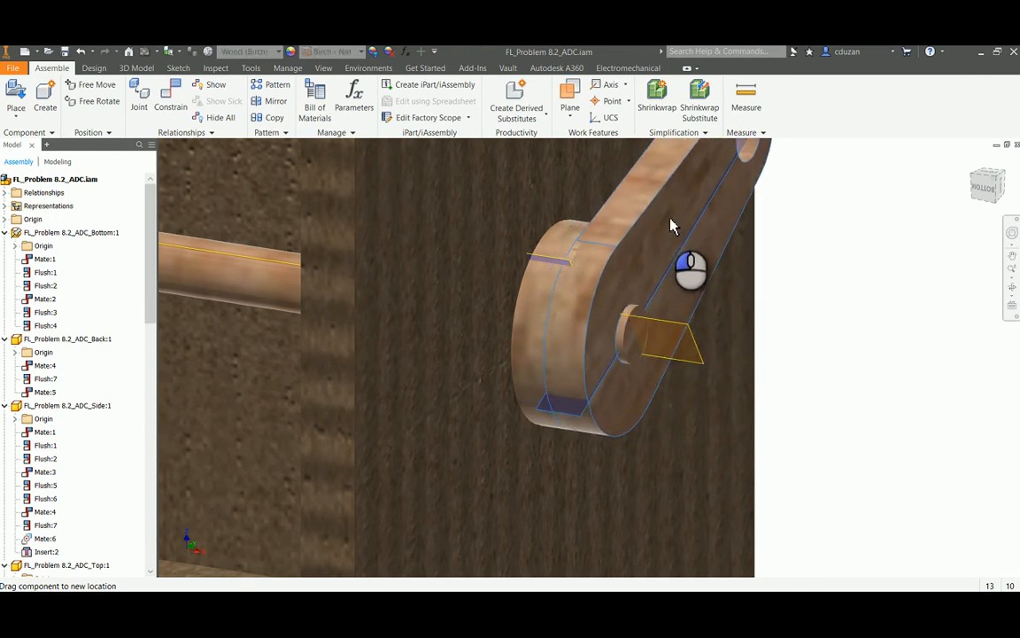
left_click(839, 348)
Constrain the crank handle's YZ plane flush with the axle's work plane at 0.000 in offset, and test the rotation
left_click(171, 96)
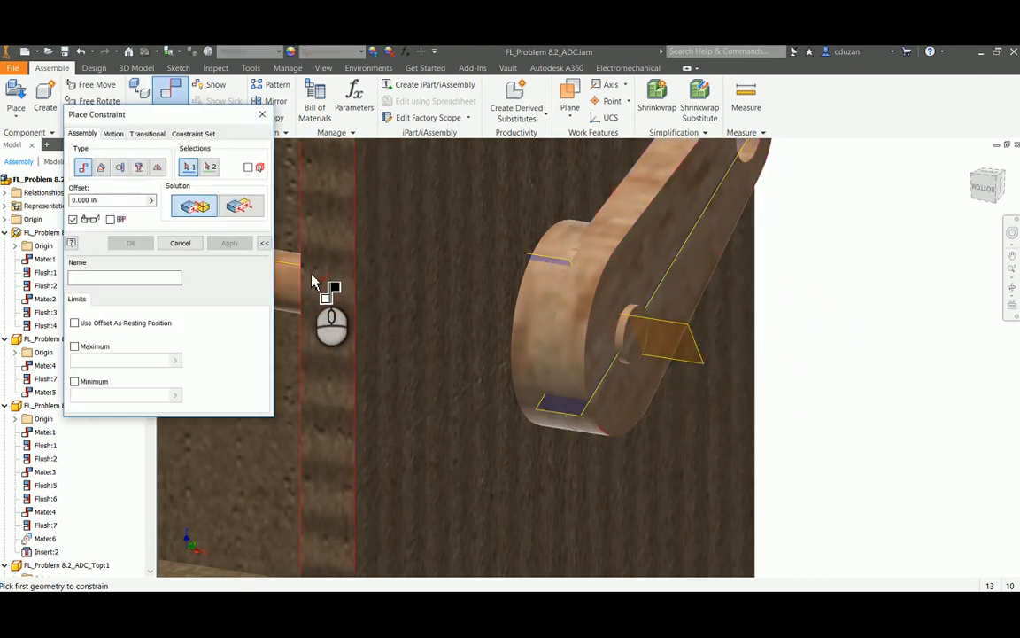
left_click(239, 206)
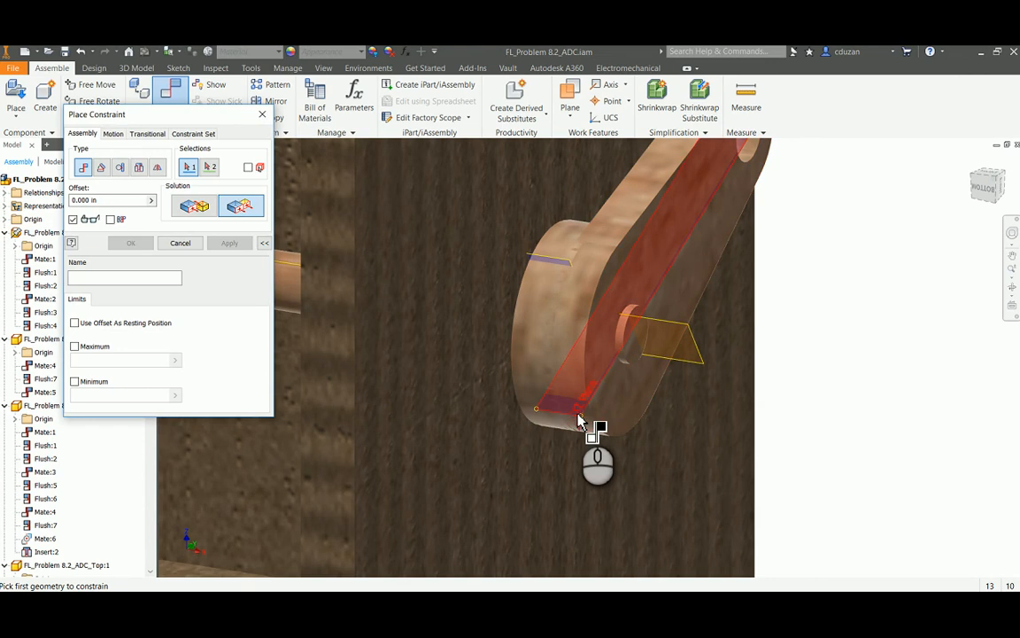
left_click(580, 419)
left_click(700, 357)
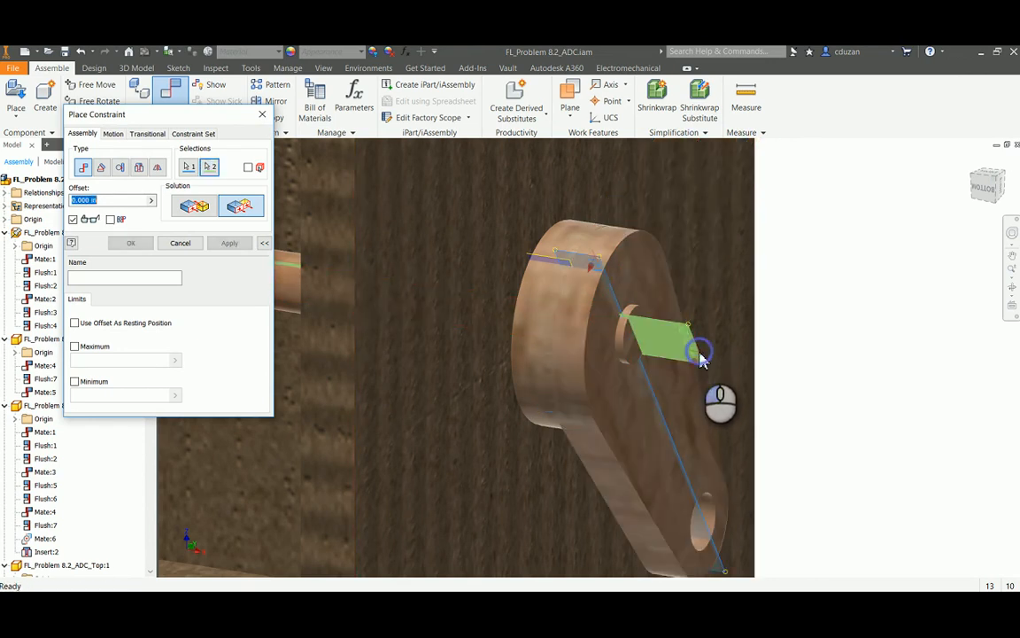
left_click(229, 243)
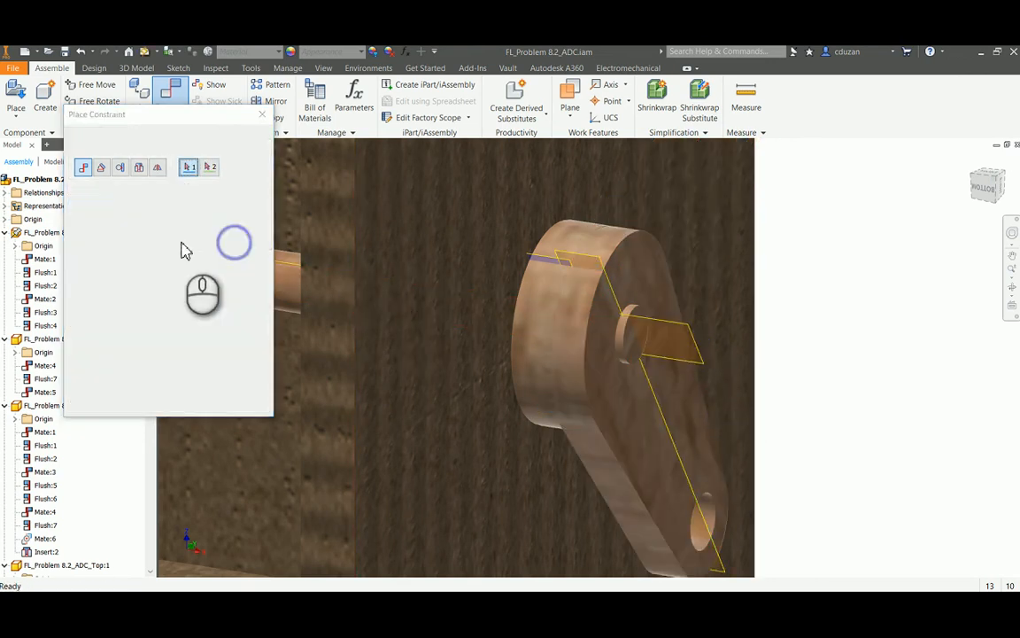
left_click(180, 243)
left_click_drag(644, 415, 671, 311)
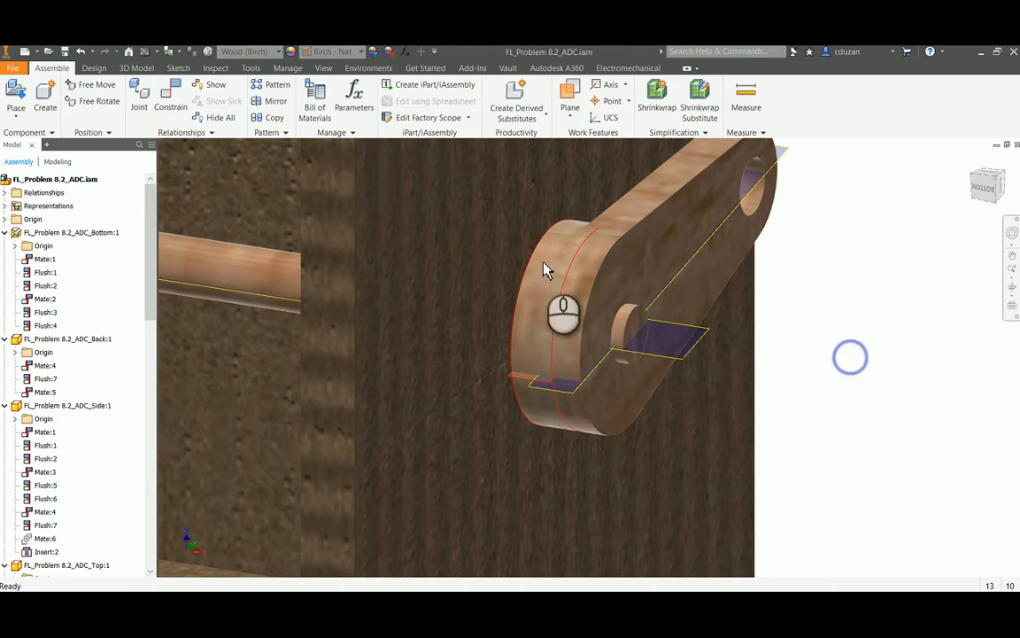
Constrain the crank handle's outer face flush with the axle's end face at 0.000 in offset, and turn the handle
left_click(171, 98)
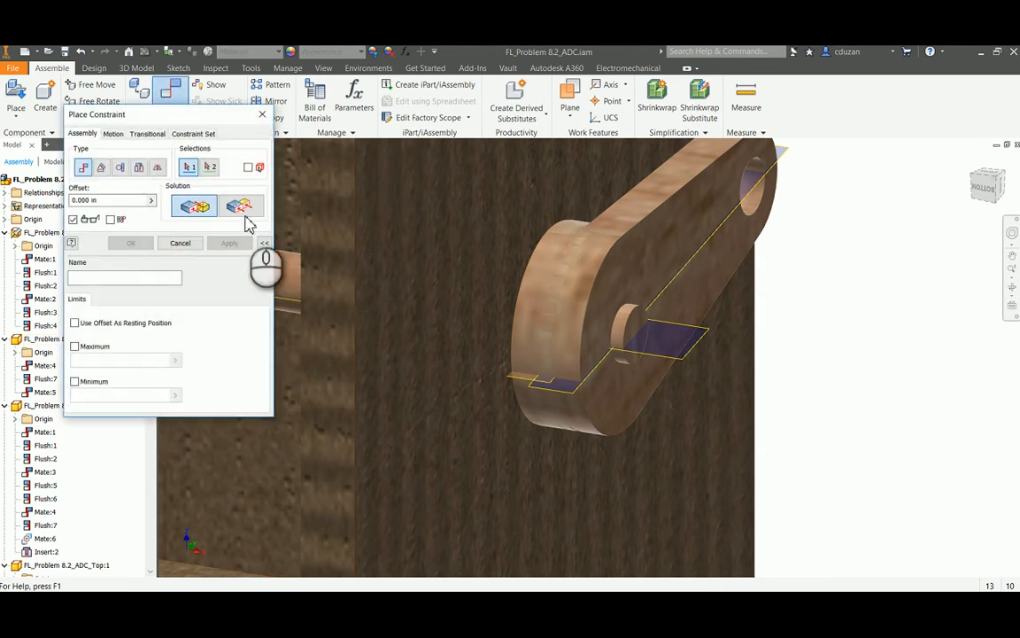
left_click(243, 213)
left_click(669, 241)
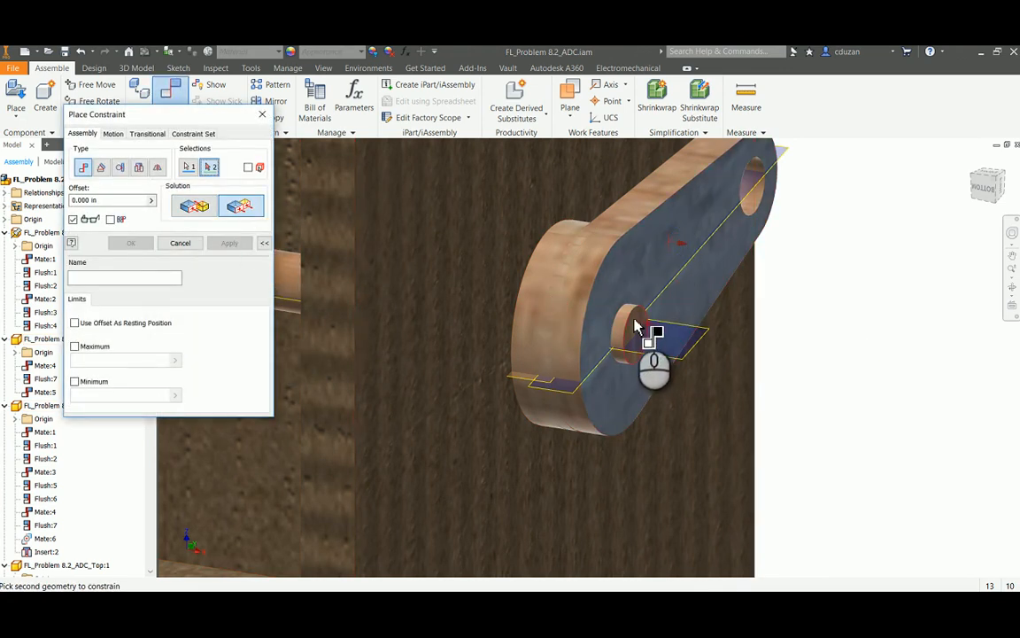
left_click(642, 323)
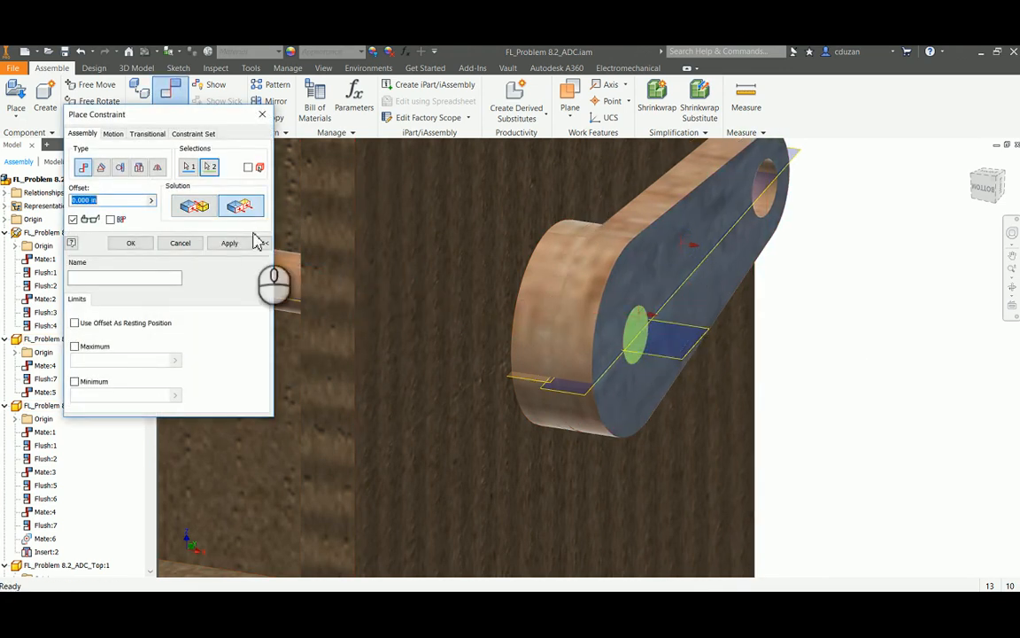
left_click(229, 243)
left_click(176, 242)
left_click_drag(658, 268, 622, 292)
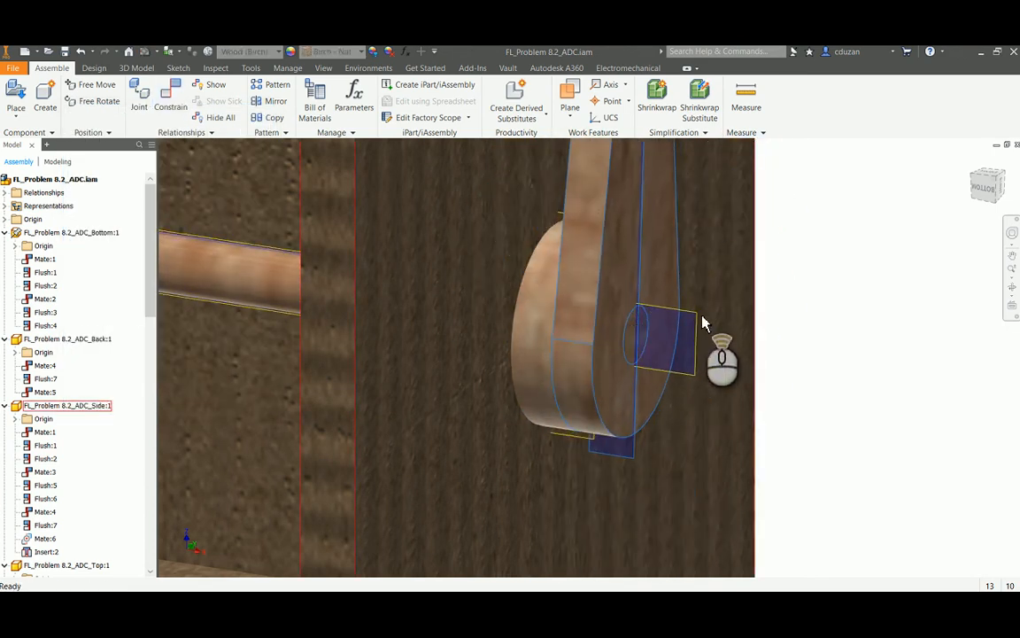
Turn the crank handle to check that the axle and shaft collar rotate with it, with the whole box in view
scroll(706, 319, "up", 5)
left_click(801, 261)
middle_click_drag(802, 260, 857, 438, "shift")
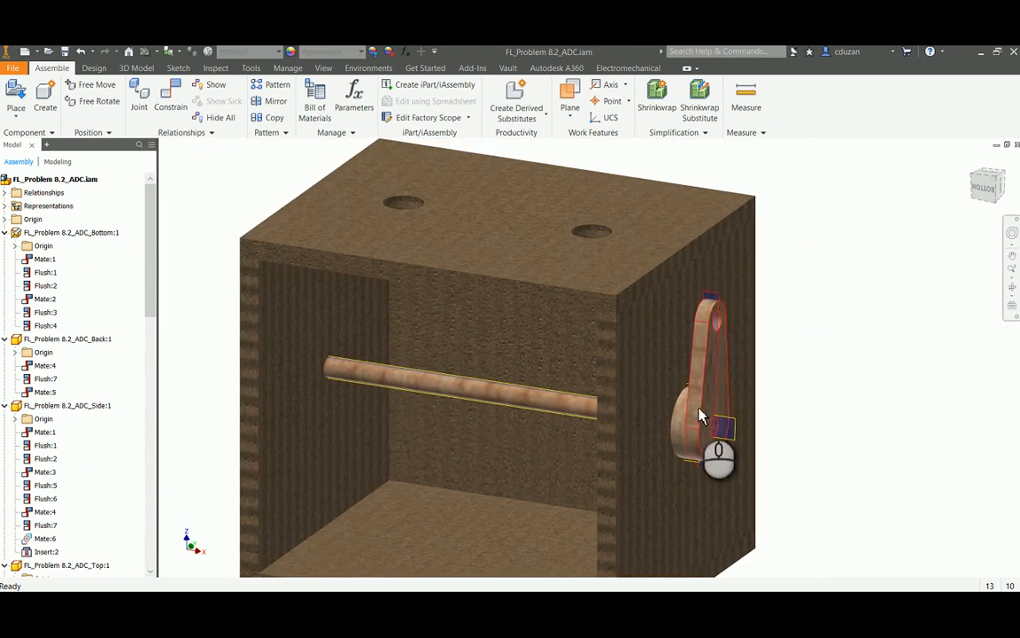
mouse_move(700, 416)
left_mouse_down()
mouse_move(689, 415)
mouse_move(747, 434)
mouse_move(699, 451)
mouse_move(716, 403)
left_mouse_up()
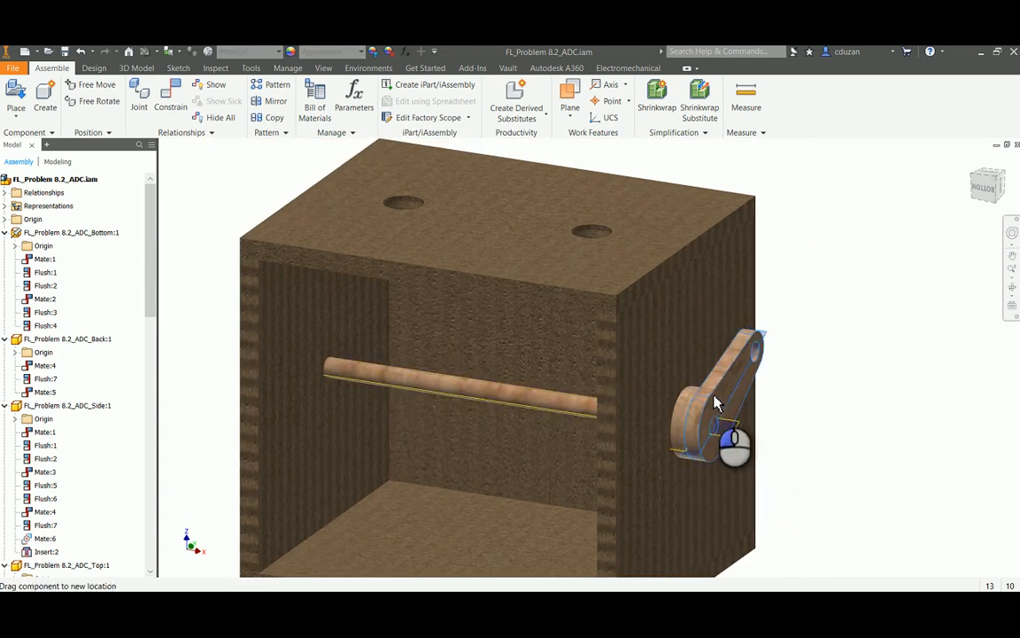
left_click(829, 380)
Move the follower rod nearer the crank aside, and mate the red rod guide's axis to the top panel hole farther from the crank, offset 0.000 in
middle_click_drag(834, 386, 818, 431)
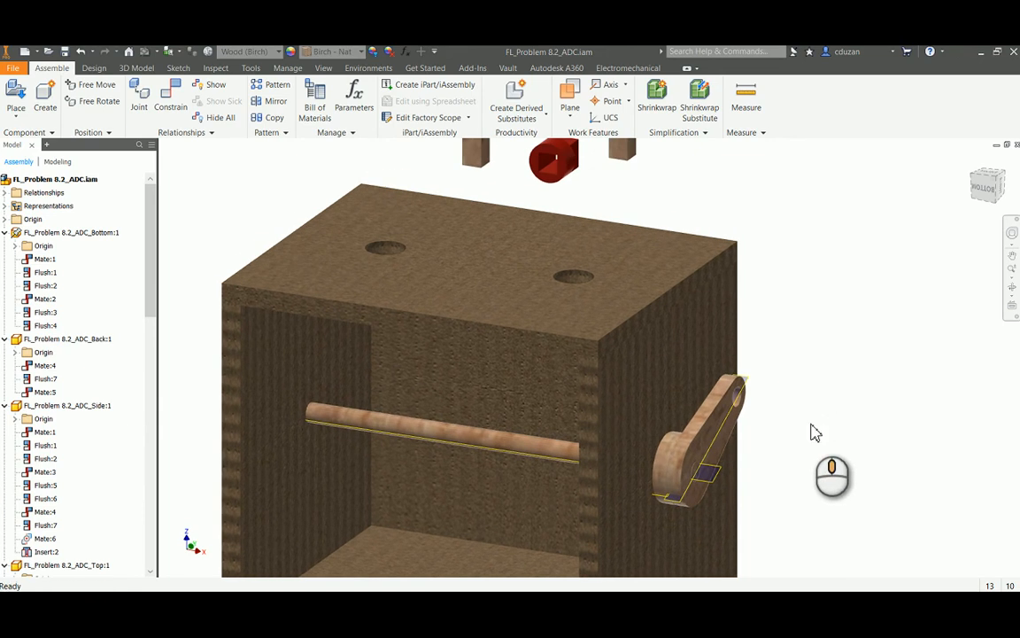
left_click_drag(625, 151, 725, 212)
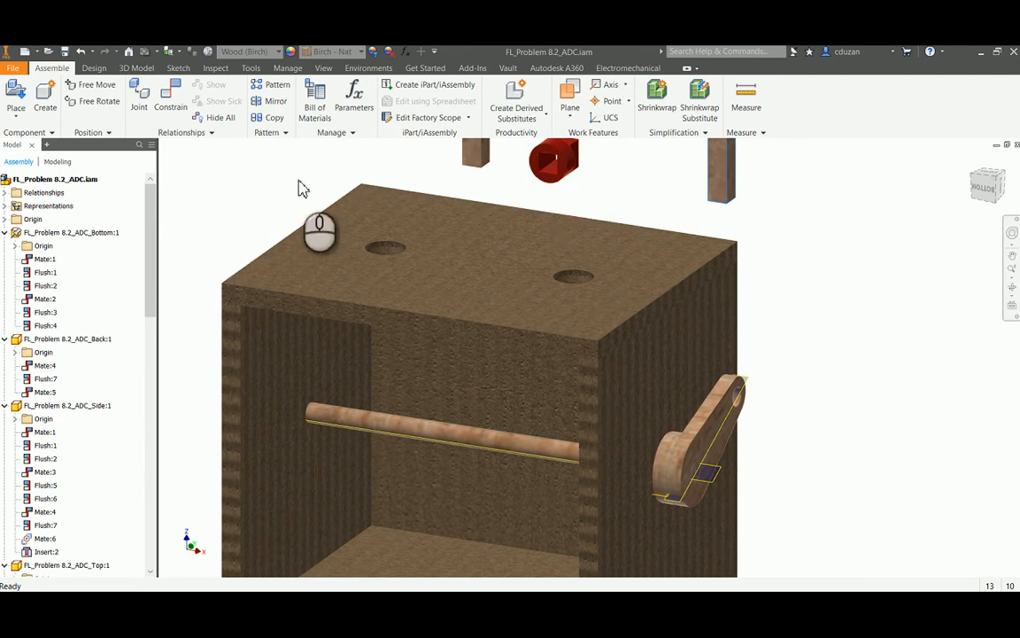
left_click(171, 97)
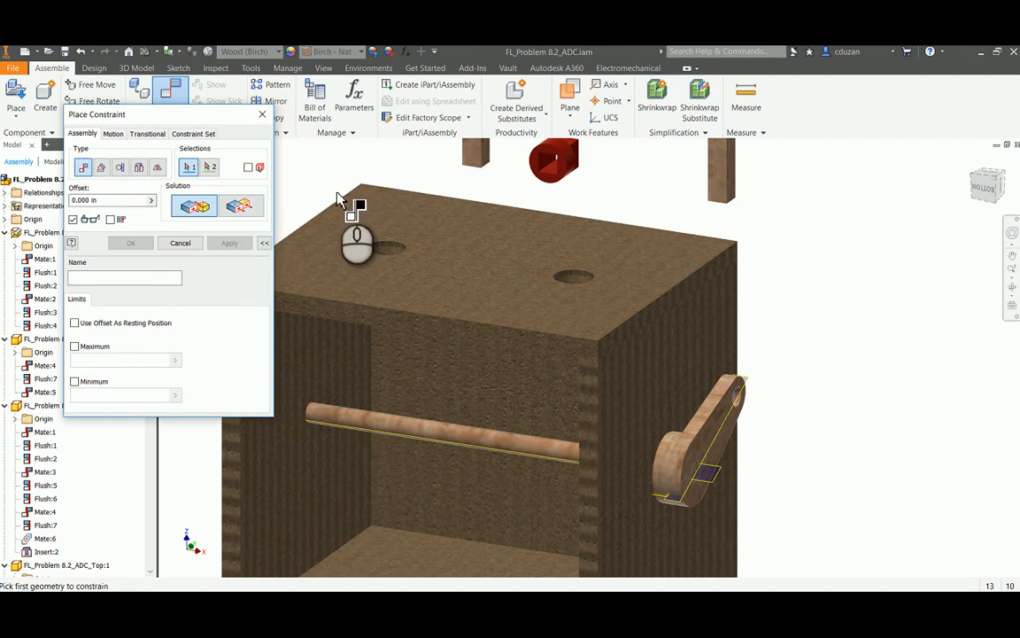
scroll(572, 152, "down", 2)
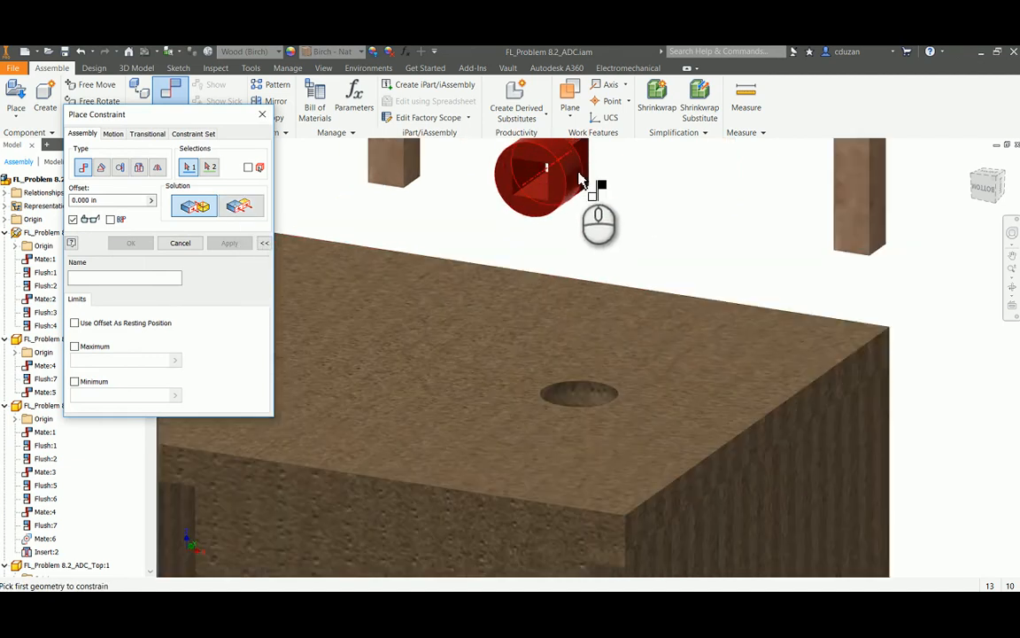
left_click(578, 179)
scroll(644, 244, "up", 3)
scroll(492, 284, "down", 4)
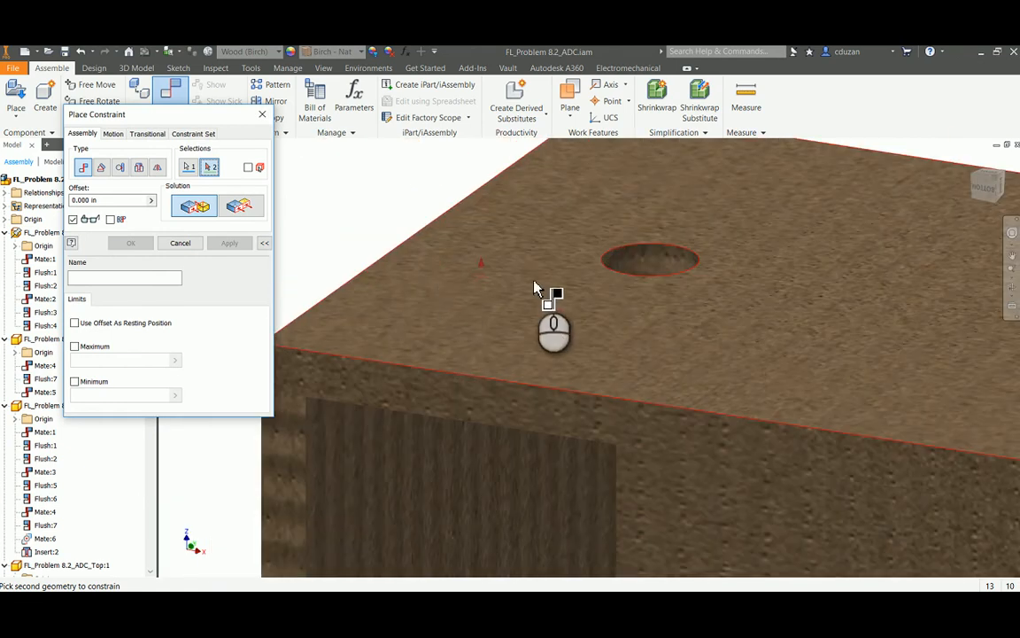
left_click(642, 264)
middle_click_drag(642, 264, 407, 278)
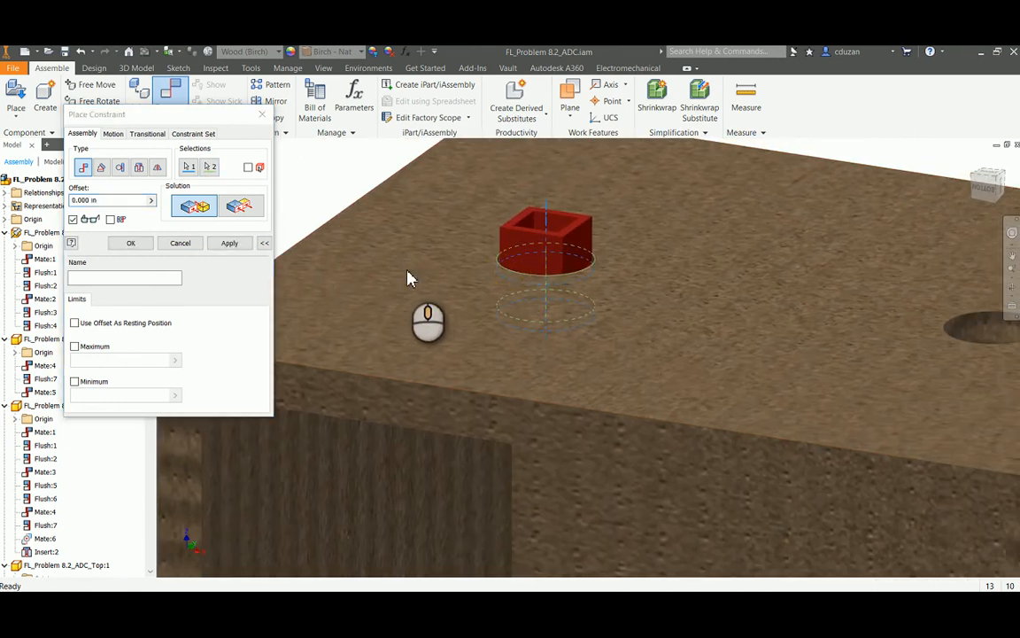
left_click(232, 251)
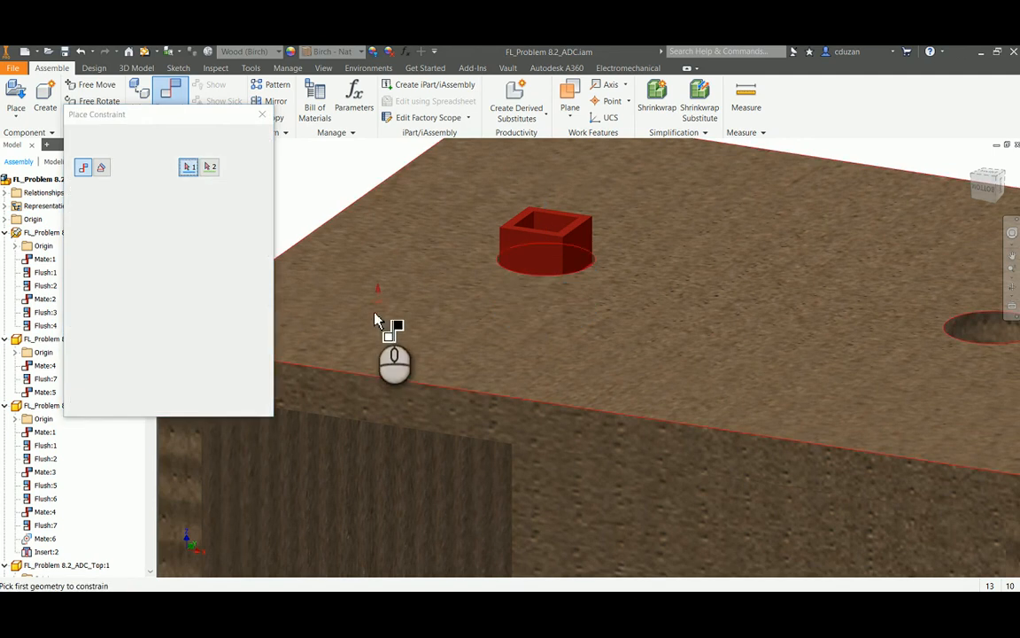
left_click(186, 246)
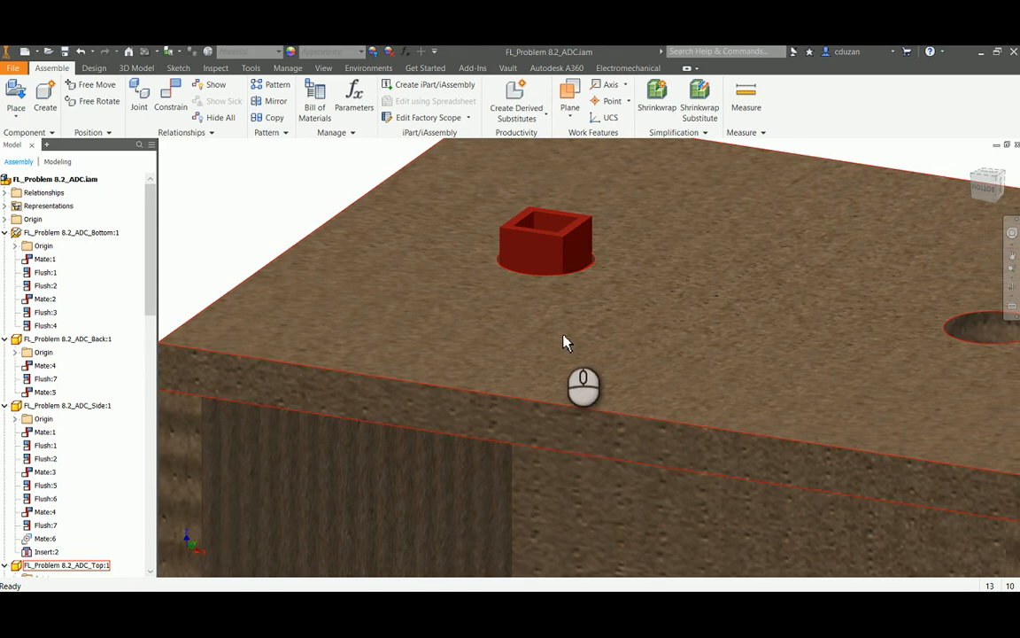
Constrain the red rod guide's round end face flush with the top panel's upper face at 0.000 in offset
middle_click_drag(587, 335, 598, 310, "shift")
scroll(599, 322, "up", 5)
middle_click_drag(608, 236, 582, 356)
scroll(546, 266, "down", 5)
left_click(171, 93)
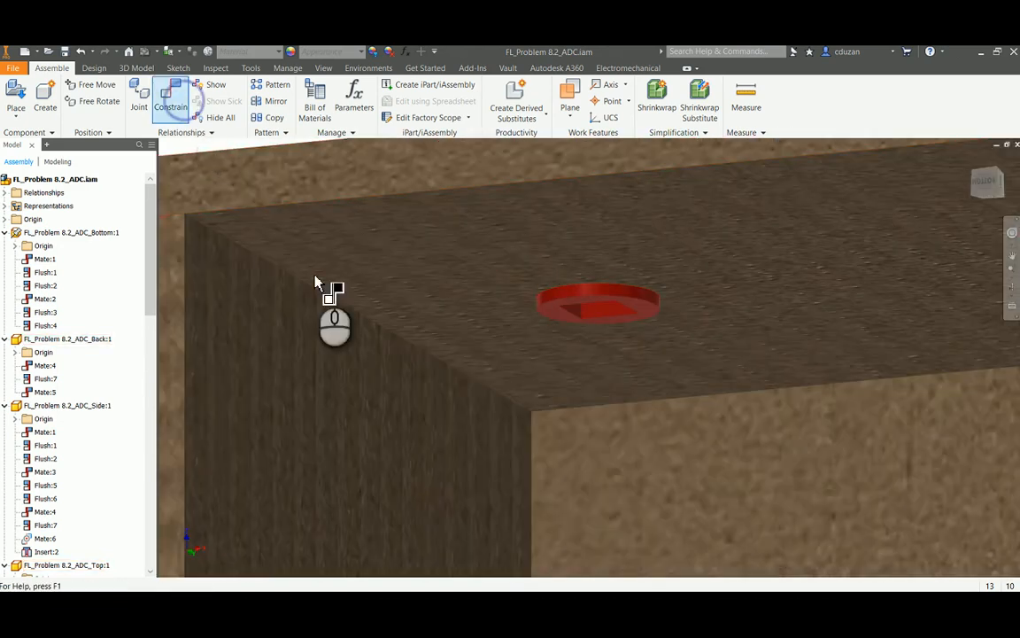
left_click(565, 299)
scroll(567, 295, "up", 5)
middle_click_drag(568, 295, 570, 376, "shift")
left_click(570, 376)
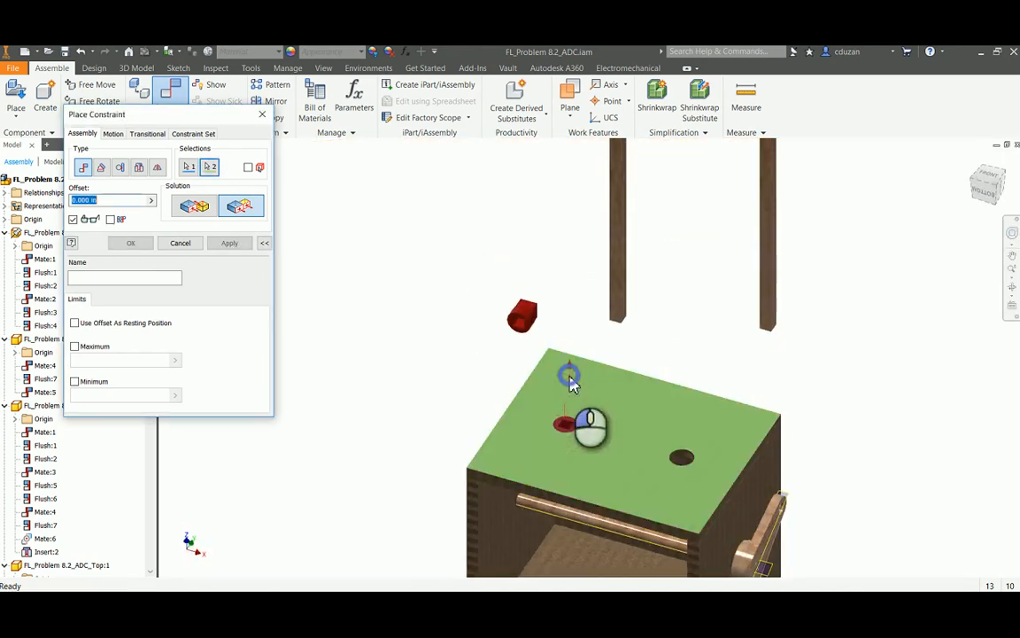
left_click(223, 244)
scroll(563, 399, "down", 5)
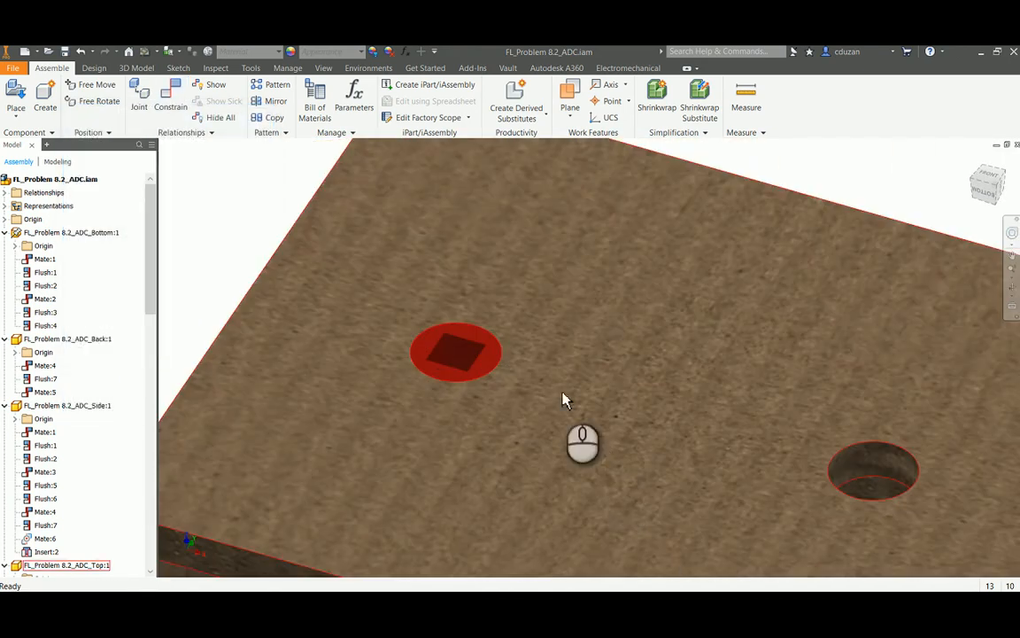
Turn the seated rod guide in the hole farther from the crank to check its remaining freedom
left_click_drag(485, 343, 476, 379)
left_click_drag(428, 347, 496, 343)
scroll(501, 343, "down", 5)
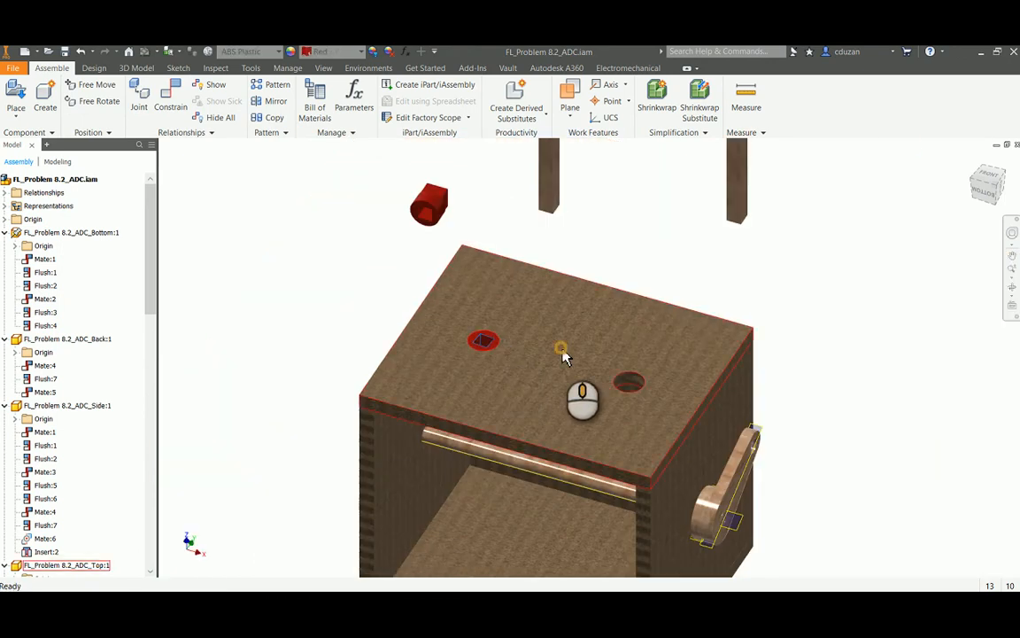
middle_click_drag(566, 349, 514, 333)
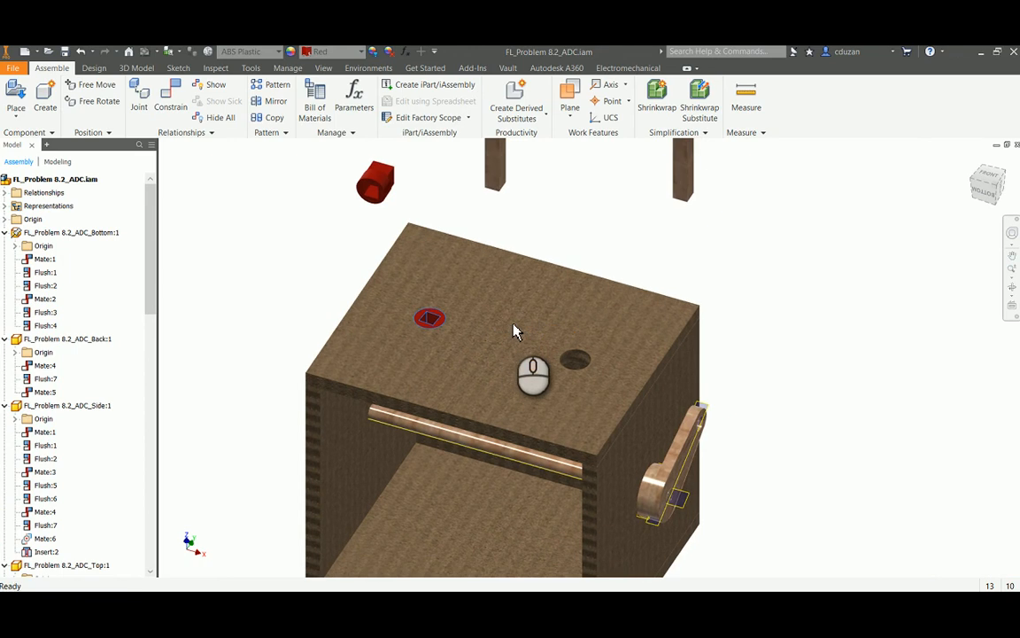
Insert the second red rod guide into the top panel hole nearer the crank, aligned, at 0.000 in offset
left_click(173, 103)
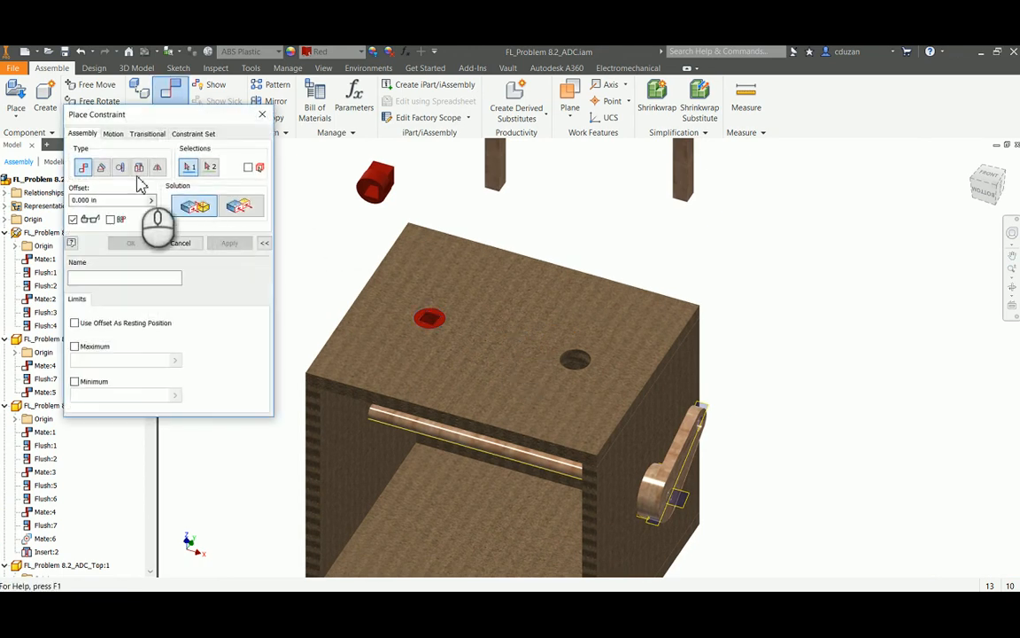
left_click(139, 167)
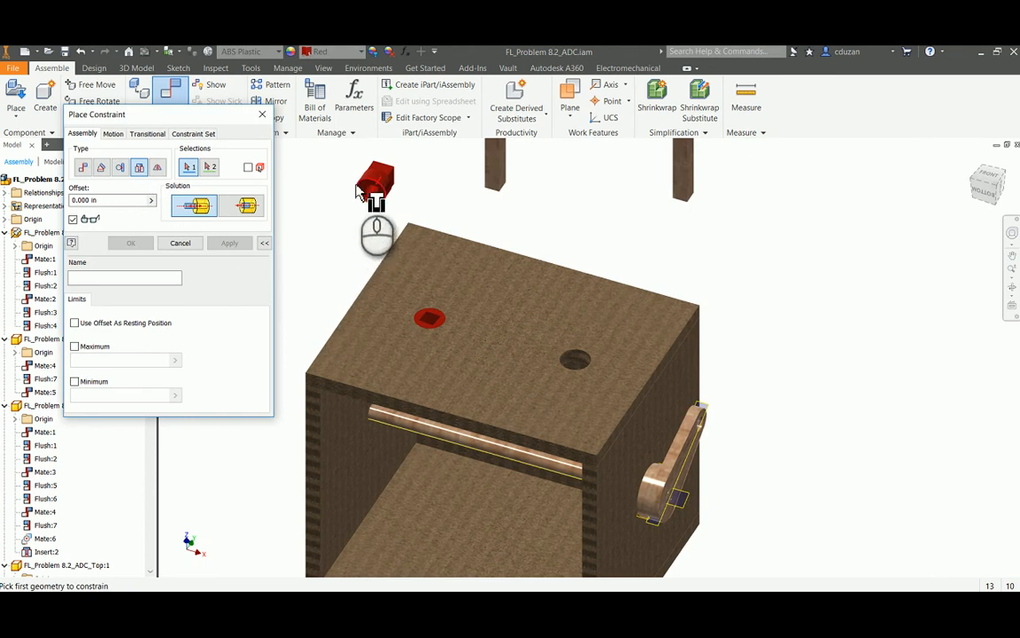
scroll(360, 197, "up", 3)
left_click(387, 182)
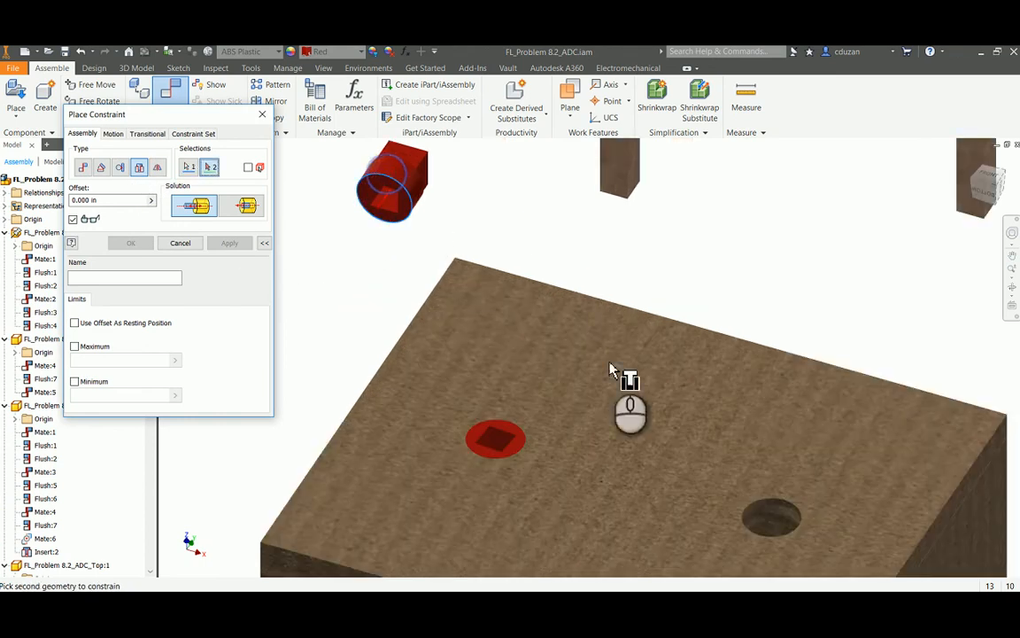
left_click(773, 499)
middle_click_drag(630, 322, 482, 251)
left_click(245, 213)
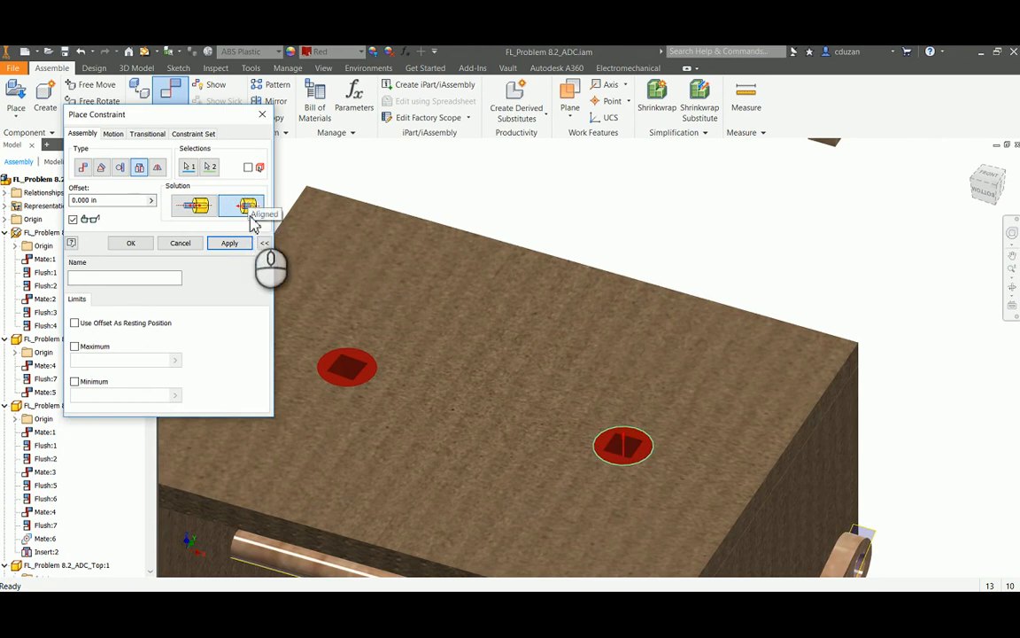
left_click(189, 243)
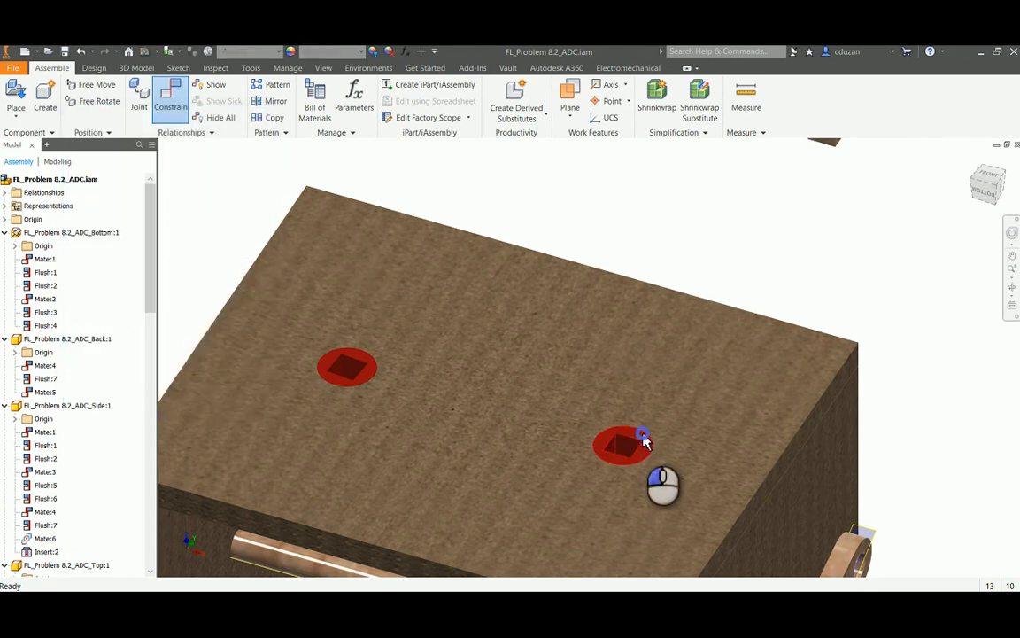
Turn the rod guide nearer the crank in its hole to check its remaining freedom
left_click_drag(578, 443, 600, 450)
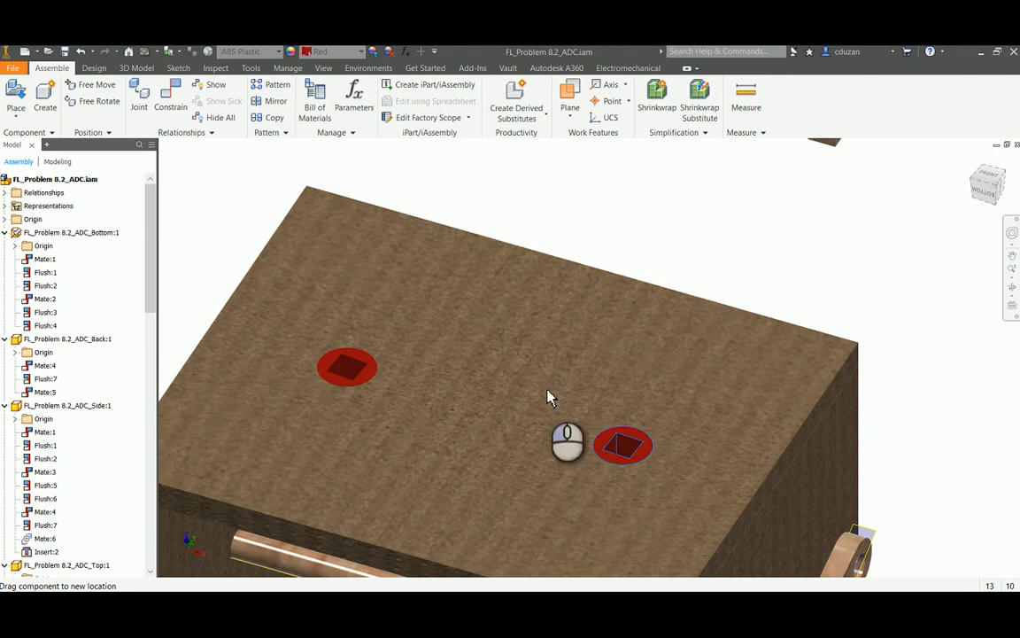
middle_click_drag(519, 399, 474, 342)
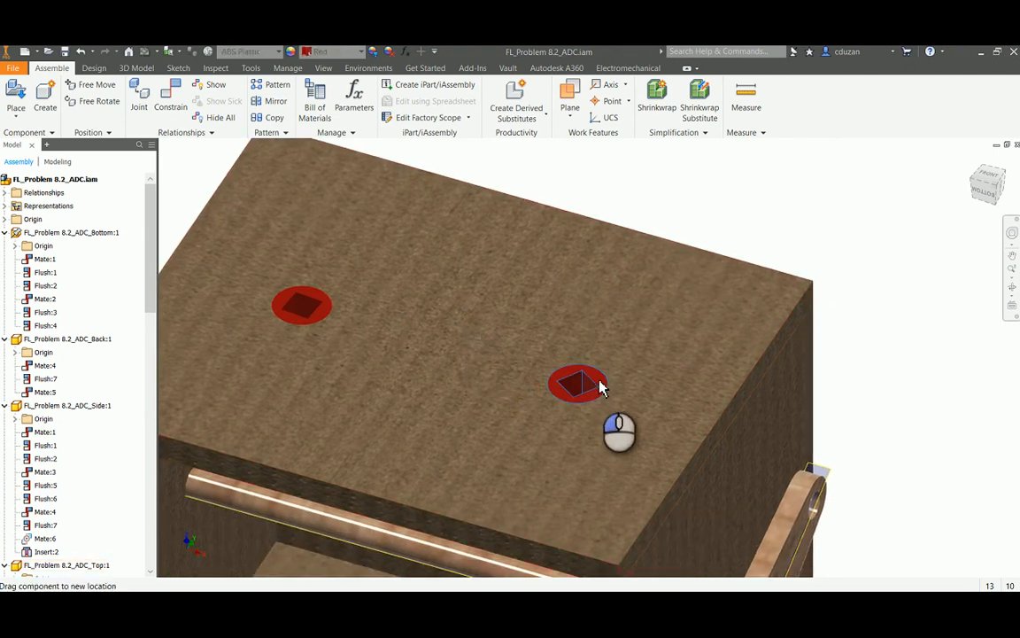
left_click(656, 194)
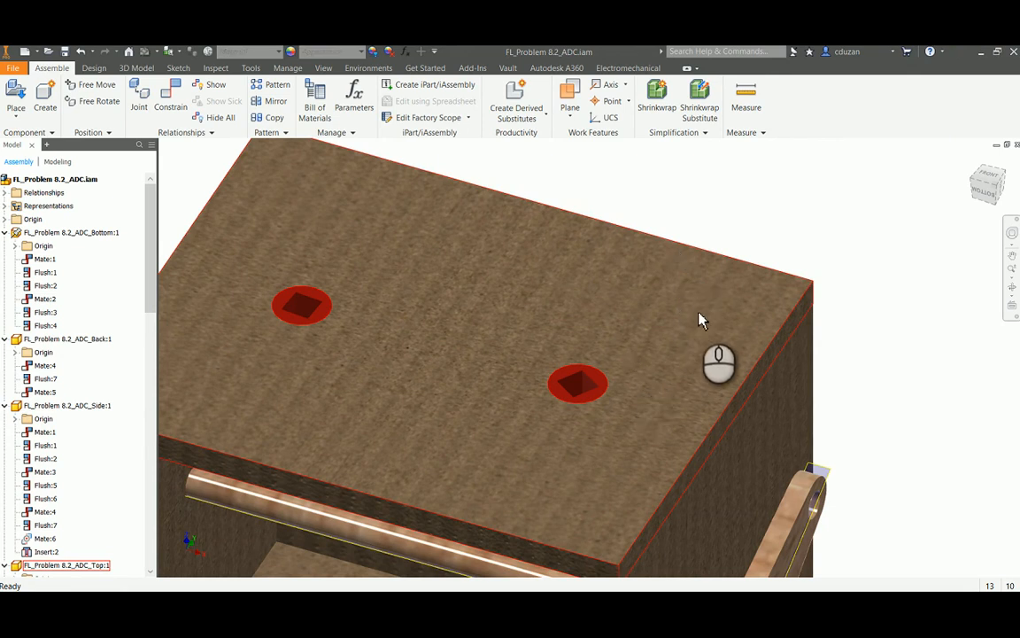
Move the follower rod nearer the crank close to its guide, and mate one side face to the guide's square hole at 0.000 in
scroll(699, 312, "up", 3)
middle_click_drag(773, 255, 717, 307)
left_click_drag(692, 211, 638, 276)
left_click(171, 99)
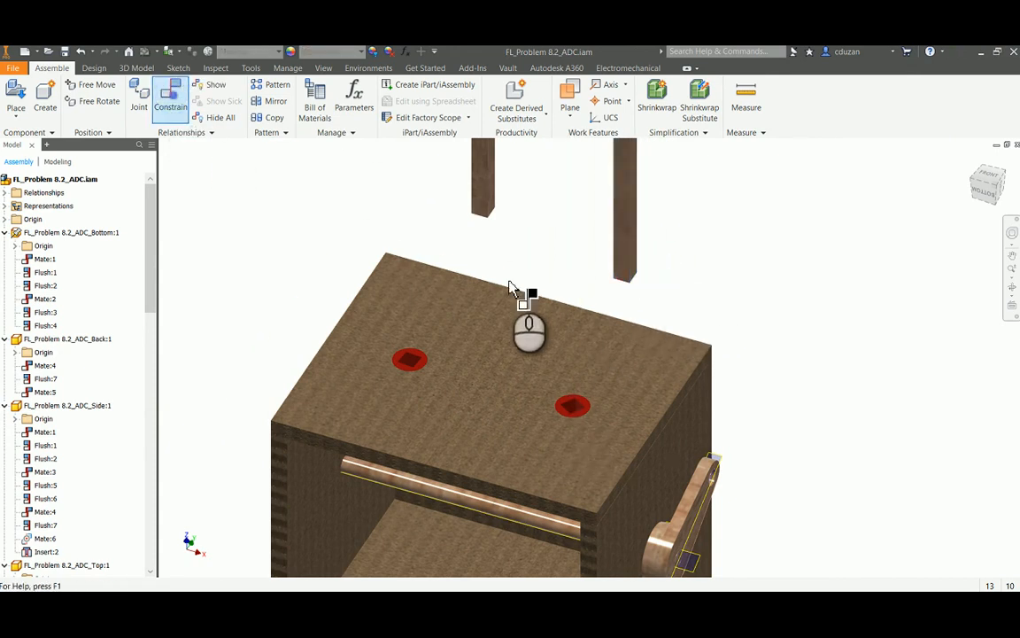
scroll(599, 291, "down", 3)
left_click(633, 255)
middle_click_drag(585, 359, 566, 190)
scroll(510, 372, "down", 3)
left_click(556, 280)
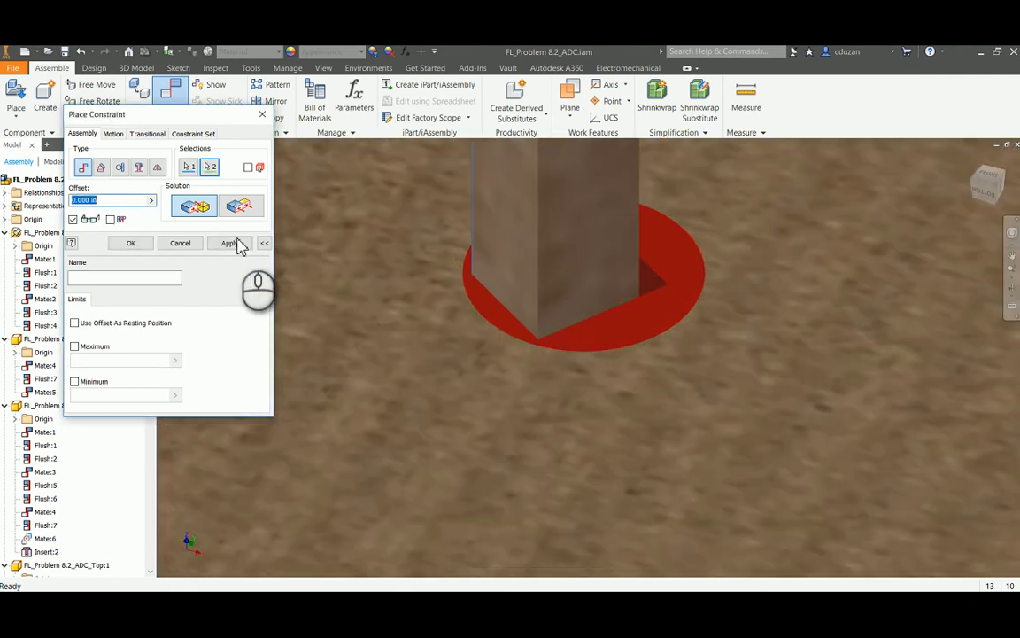
left_click(230, 244)
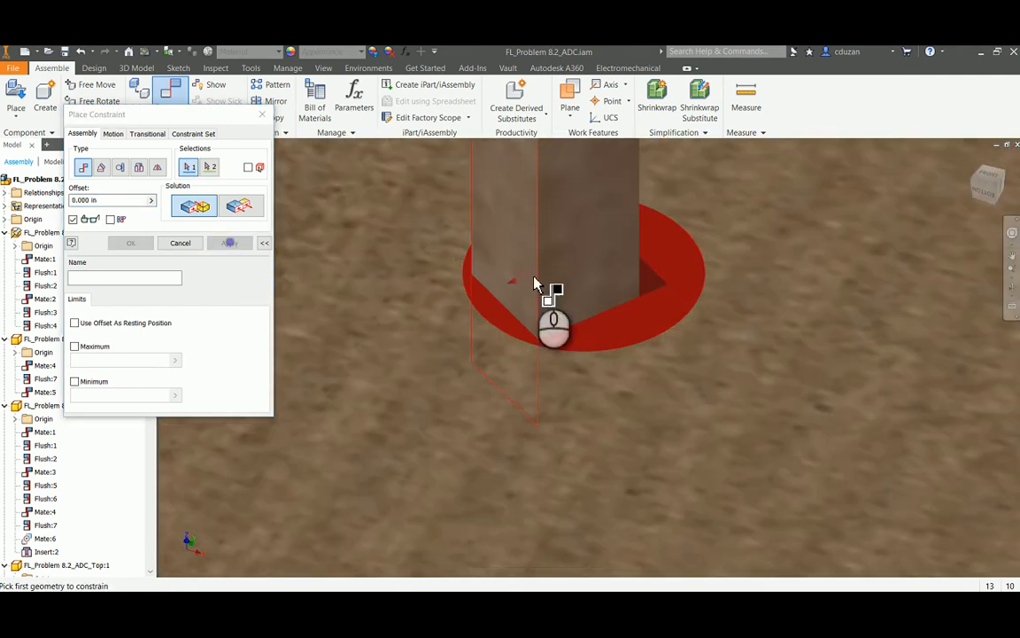
Mate the same rod's adjacent side face to the matching inner face of the guide's square hole at 0.000 in offset
middle_click_drag(716, 294, 681, 310, "shift")
scroll(682, 310, "up", 5)
scroll(434, 210, "down", 5)
scroll(434, 210, "up", 3)
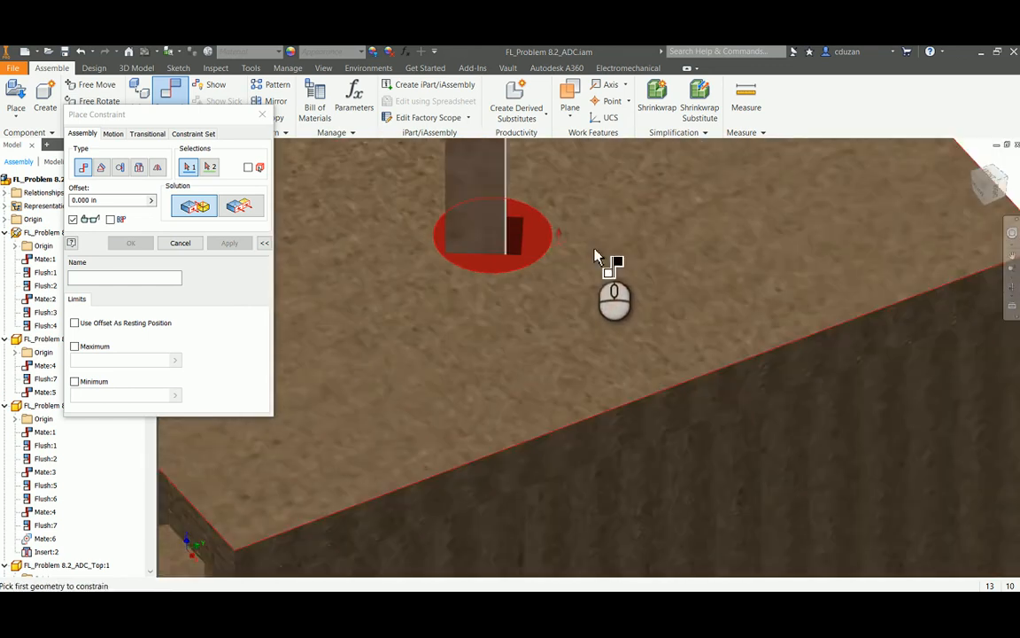
middle_click_drag(603, 257, 581, 296, "shift")
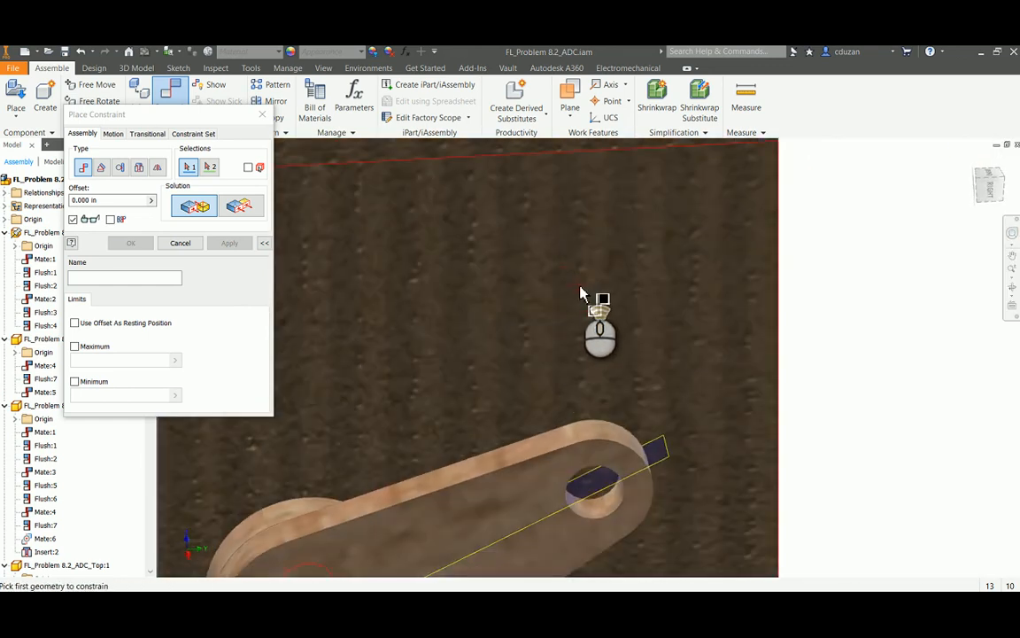
scroll(519, 200, "up", 3)
scroll(479, 204, "down", 4)
left_click(450, 204)
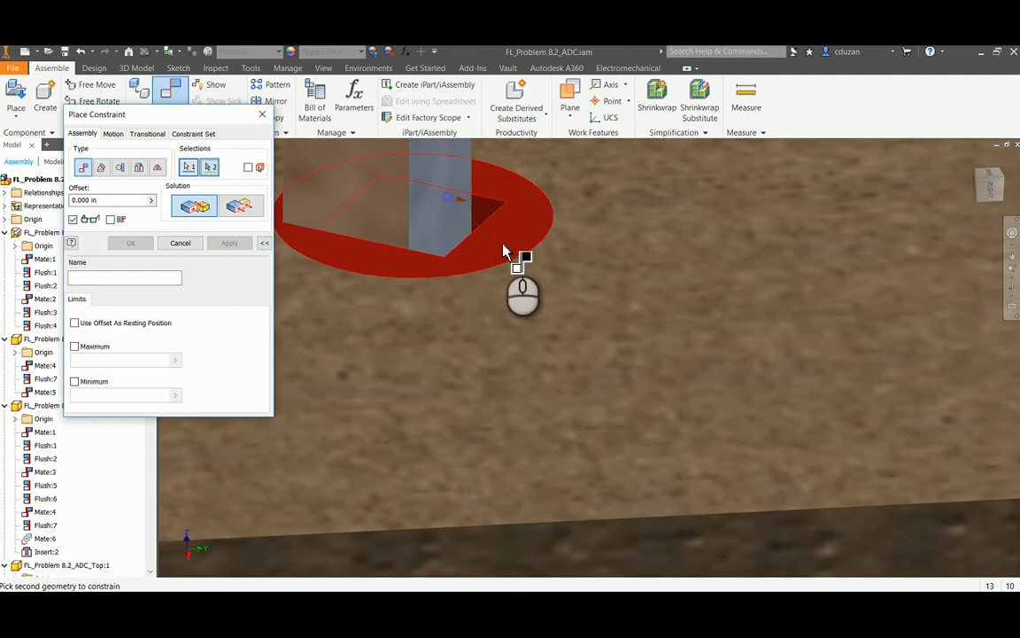
middle_click_drag(504, 251, 803, 342, "shift")
left_click(806, 339)
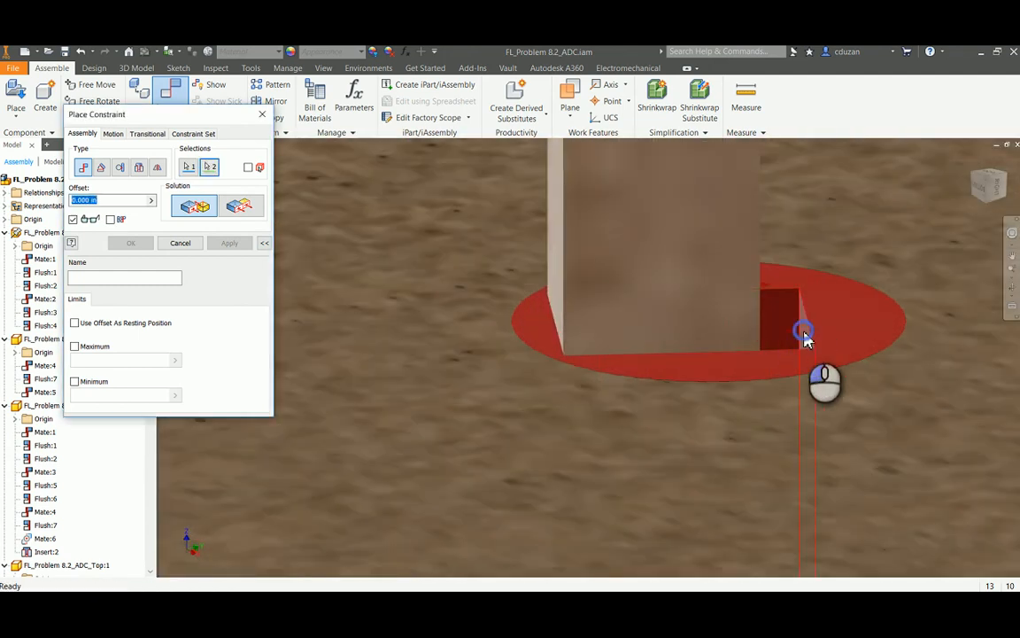
left_click(232, 248)
left_click(191, 248)
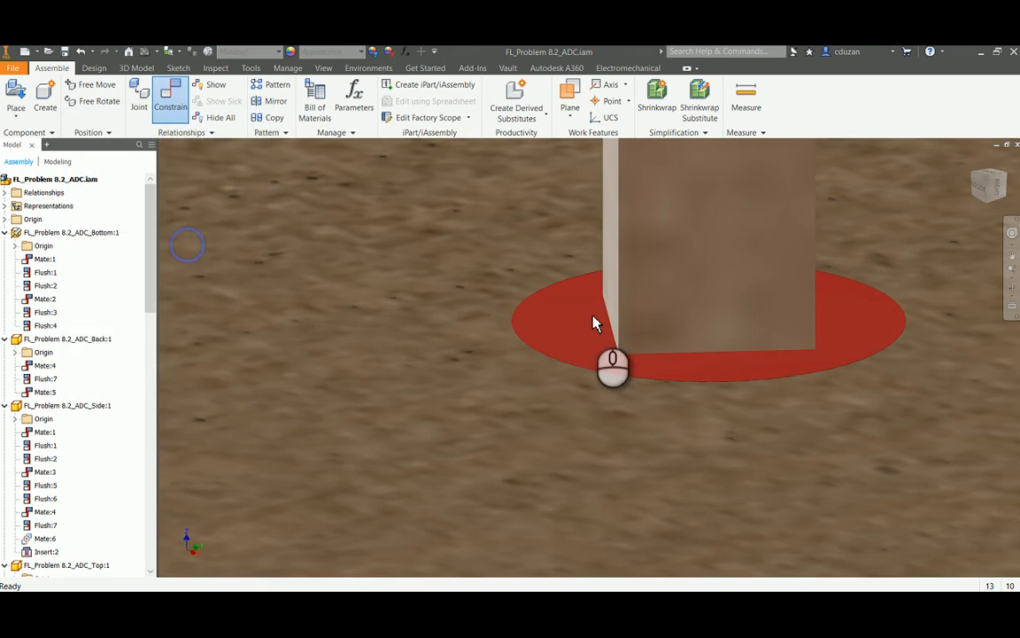
Drag the seated follower rod nearer the crank to test how it moves in its guide
scroll(594, 318, "down", 5)
middle_click_drag(623, 255, 523, 329)
scroll(523, 328, "down", 3)
left_click_drag(521, 260, 679, 282)
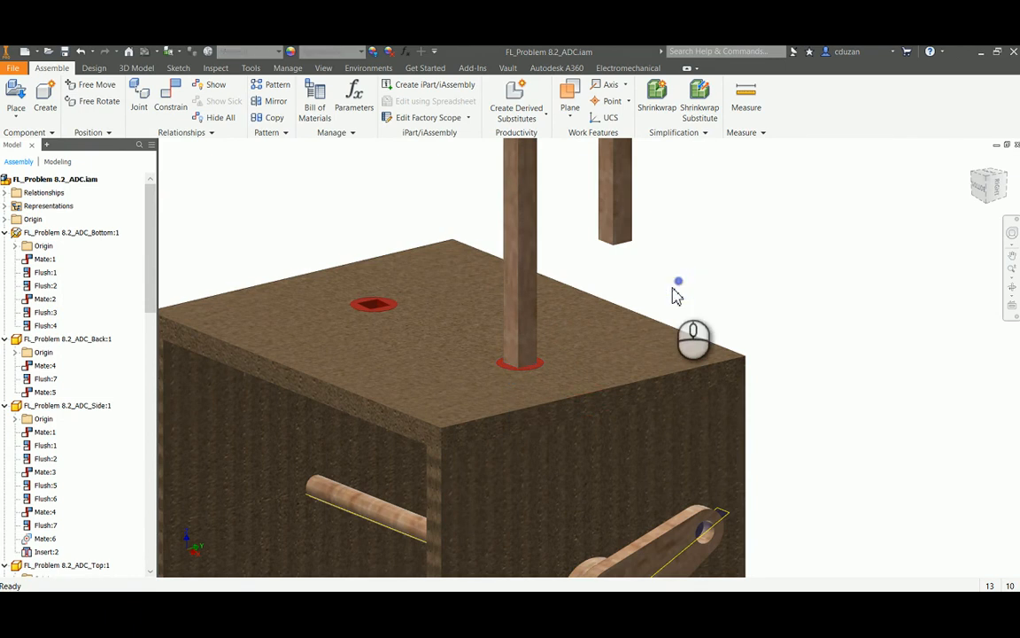
middle_click_drag(679, 296, 701, 360)
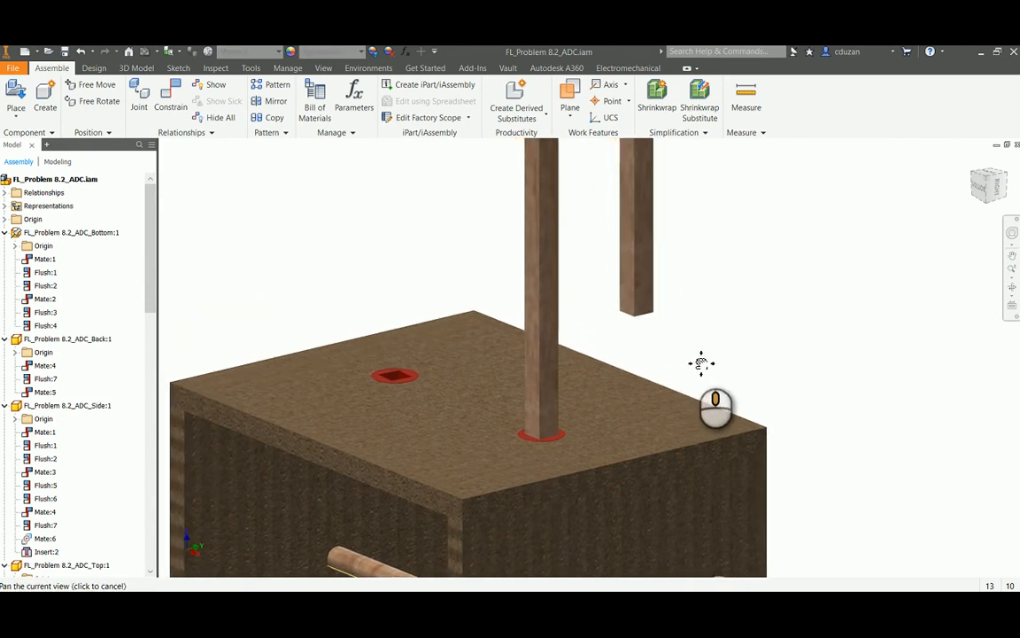
Mate a side face of the remaining follower rod to an inner face of the farther guide's square hole at 0.000 in
left_click(177, 107)
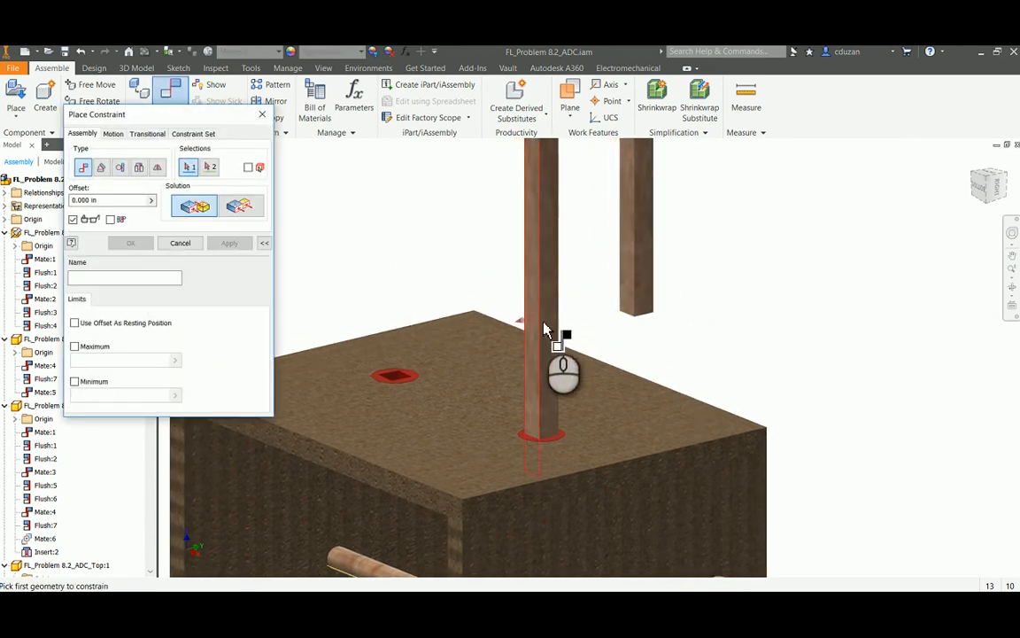
scroll(556, 327, "down", 5)
left_click(683, 294)
scroll(680, 315, "up", 4)
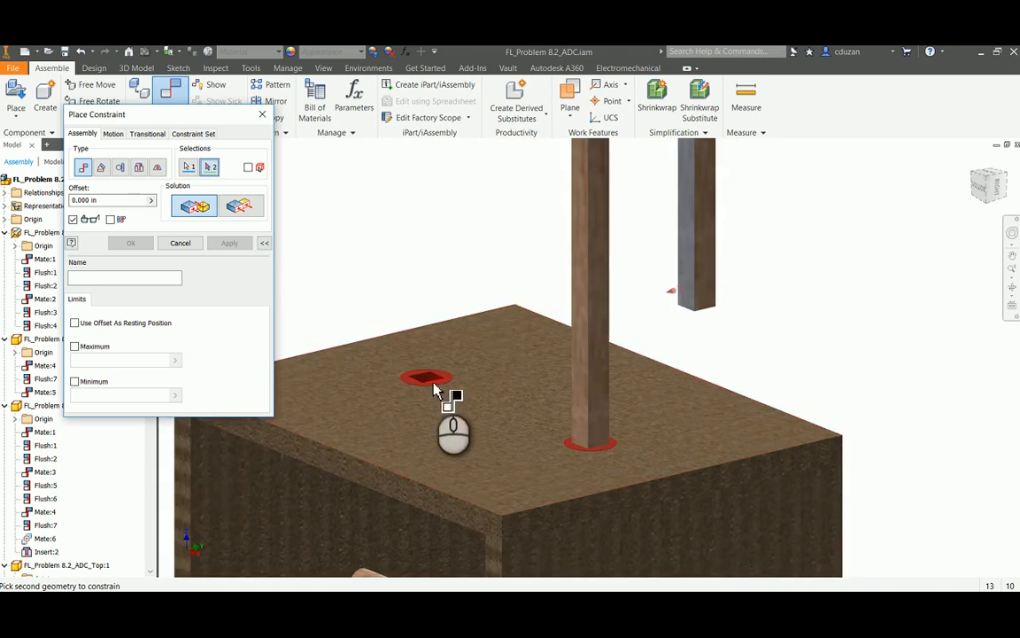
scroll(434, 389, "down", 5)
left_click(412, 360)
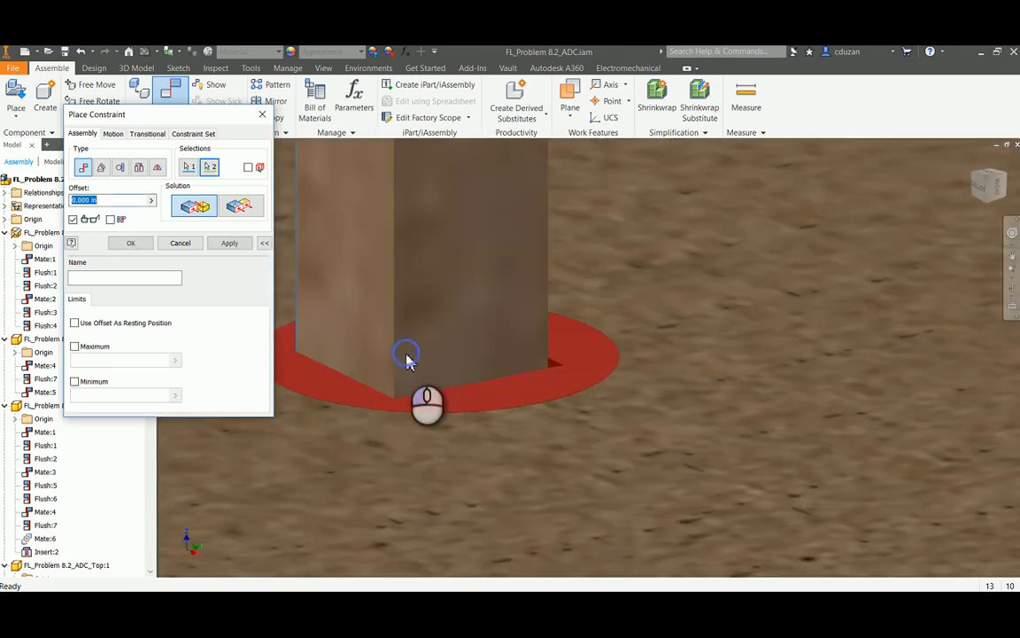
left_click(229, 245)
key("Escape")
Mate the farther rod's adjacent side face to the matching inner face of its guide at 0.000 in offset
left_click_drag(458, 289, 410, 302)
middle_click_drag(545, 322, 453, 340, "shift")
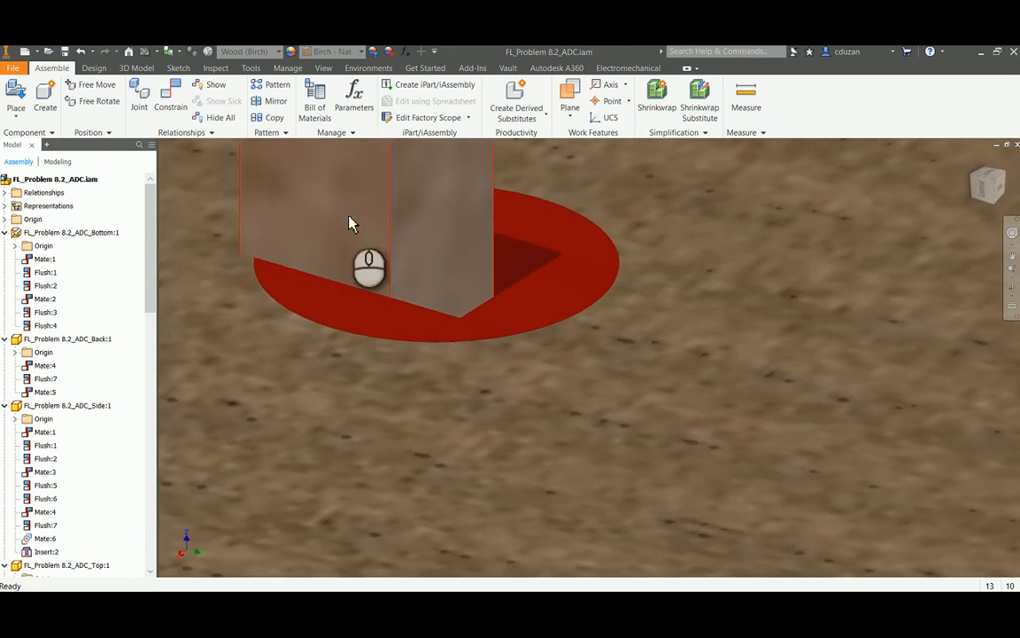
left_click(171, 105)
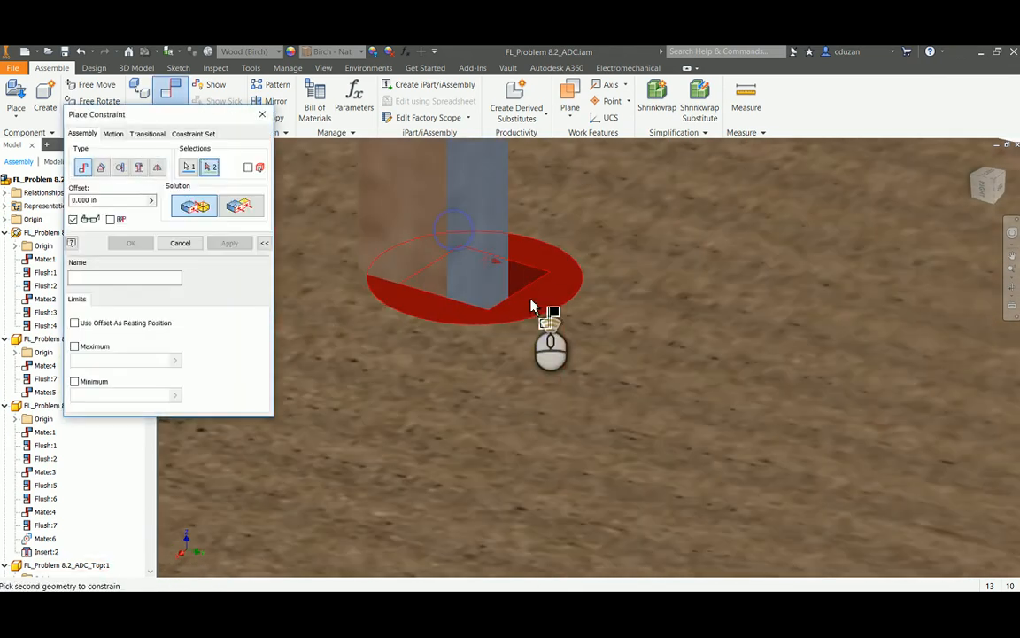
middle_click_drag(535, 307, 649, 326, "shift")
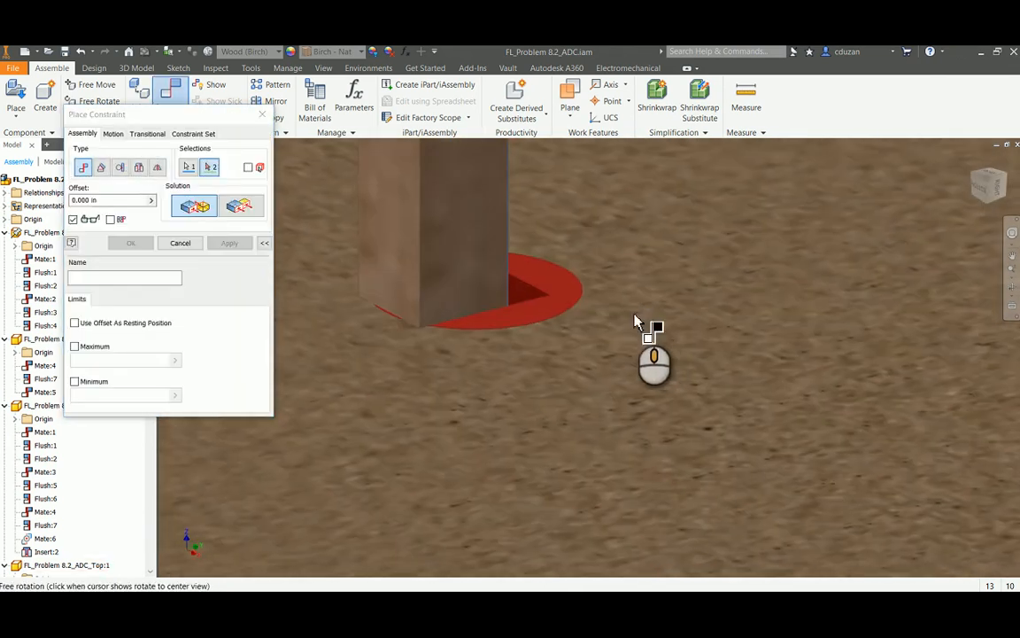
left_click(529, 299)
left_click(228, 243)
left_click(178, 242)
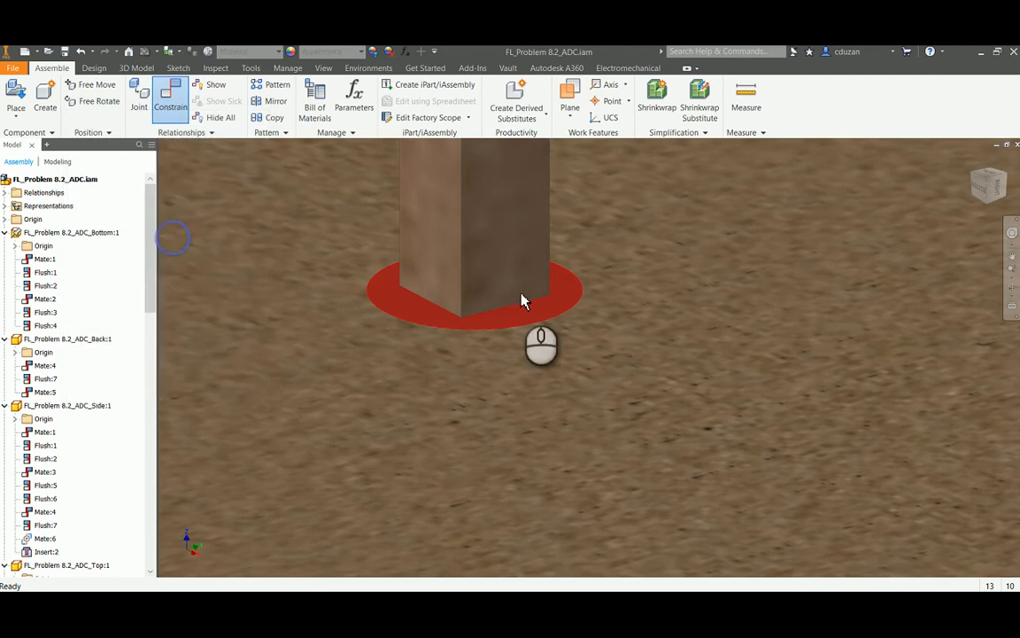
Drag the follower rod farther from the crank to test its movement, and review the whole box with both rods
scroll(522, 298, "down", 5)
left_click_drag(516, 241, 512, 266)
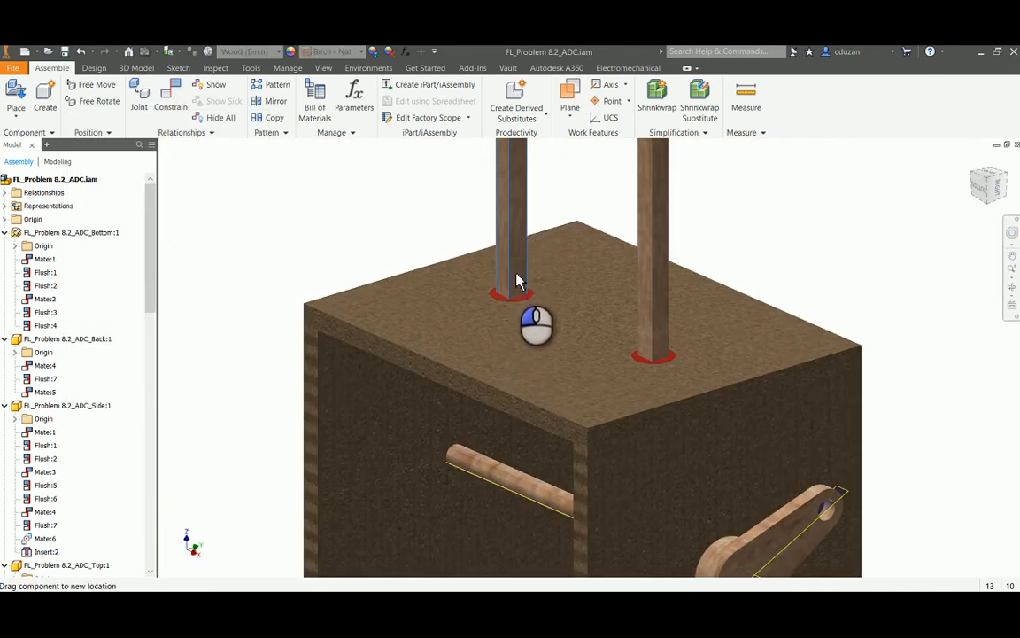
scroll(618, 277, "down", 4)
middle_click_drag(746, 304, 713, 323)
middle_click_drag(679, 366, 714, 373, "shift")
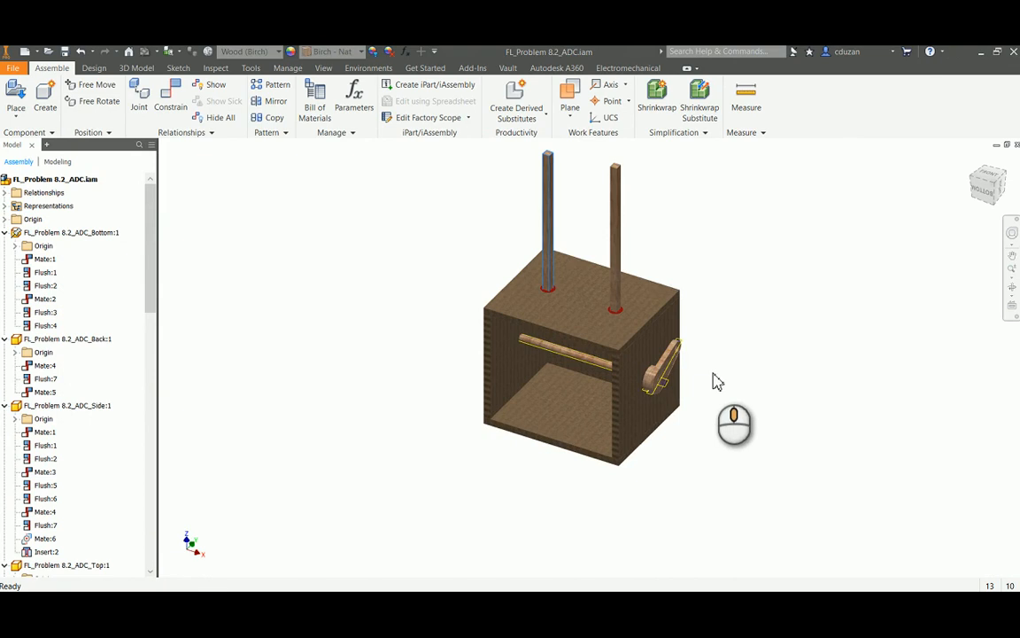
left_click(742, 315)
scroll(611, 348, "up", 4)
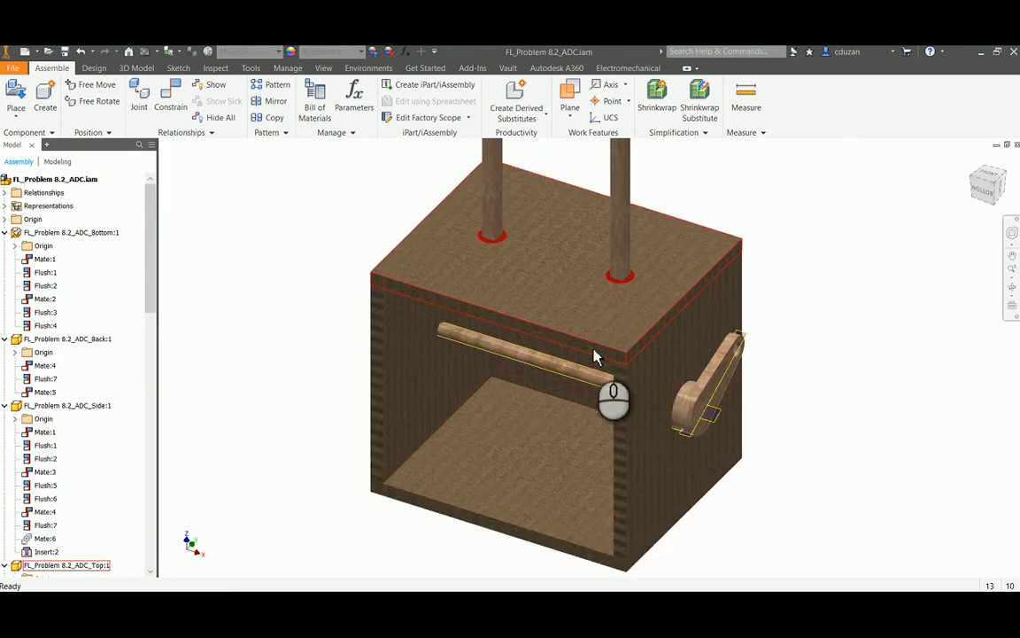
mouse_move(611, 373)
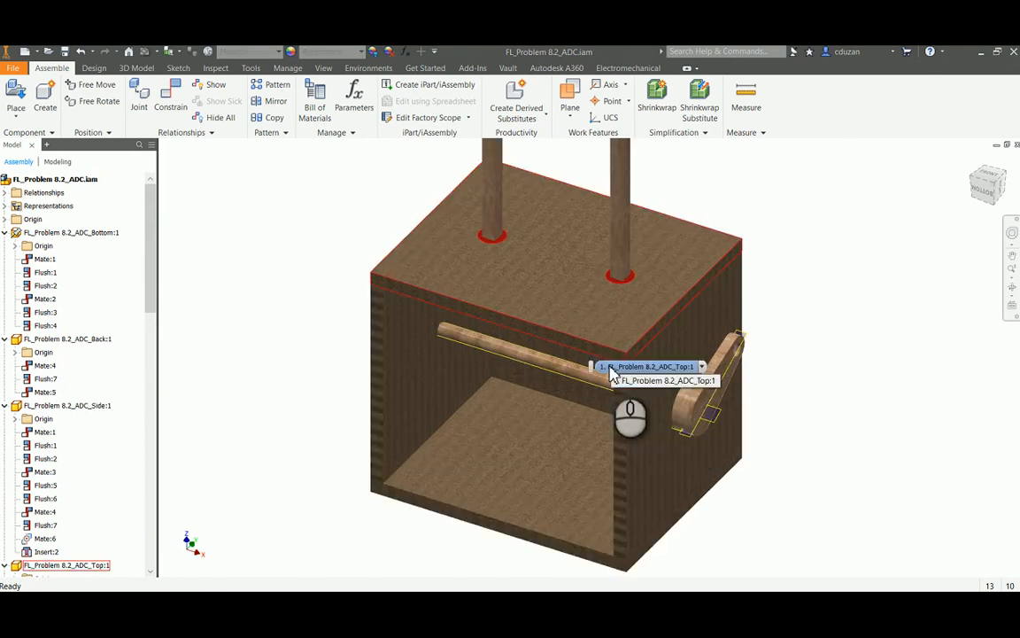
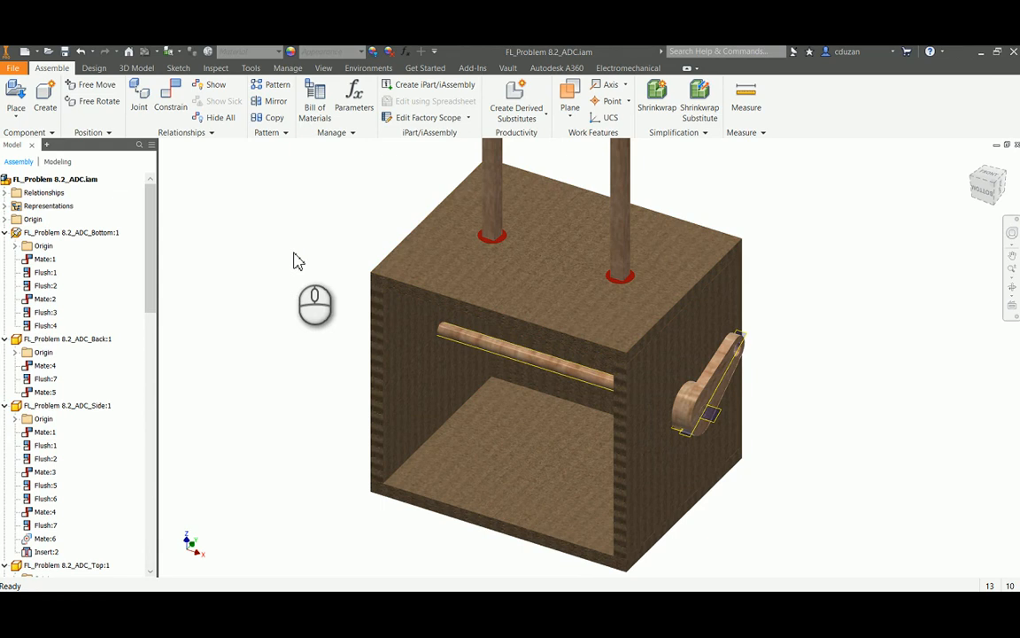
Place one instance of FL_Problem 8.2_ADC_Eccentric Cam.ipt in the assembly, beside the box on the side away from the crank
left_click(485, 352)
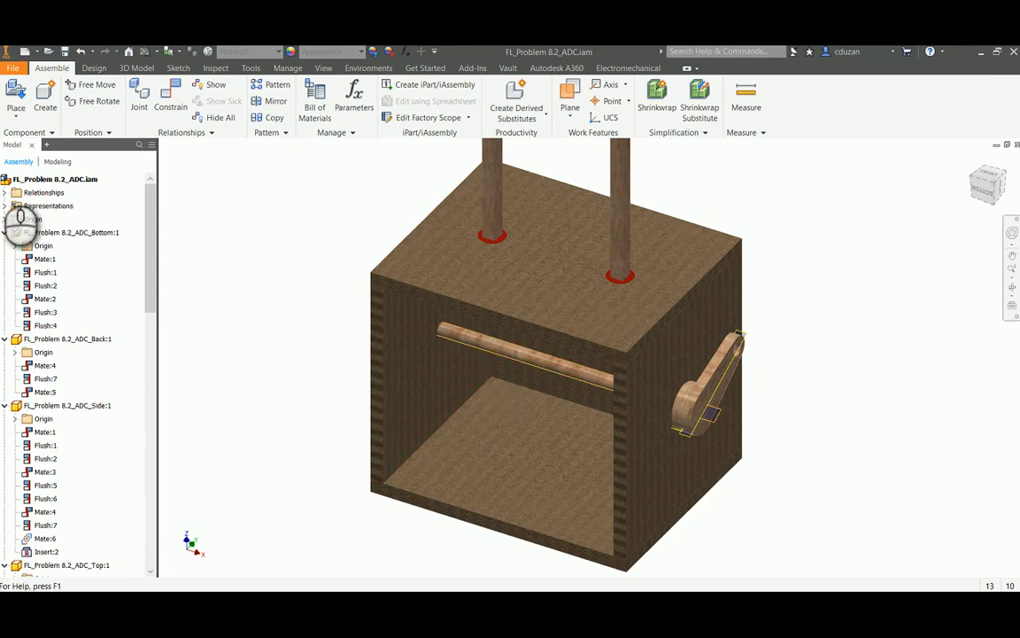
left_click(31, 104)
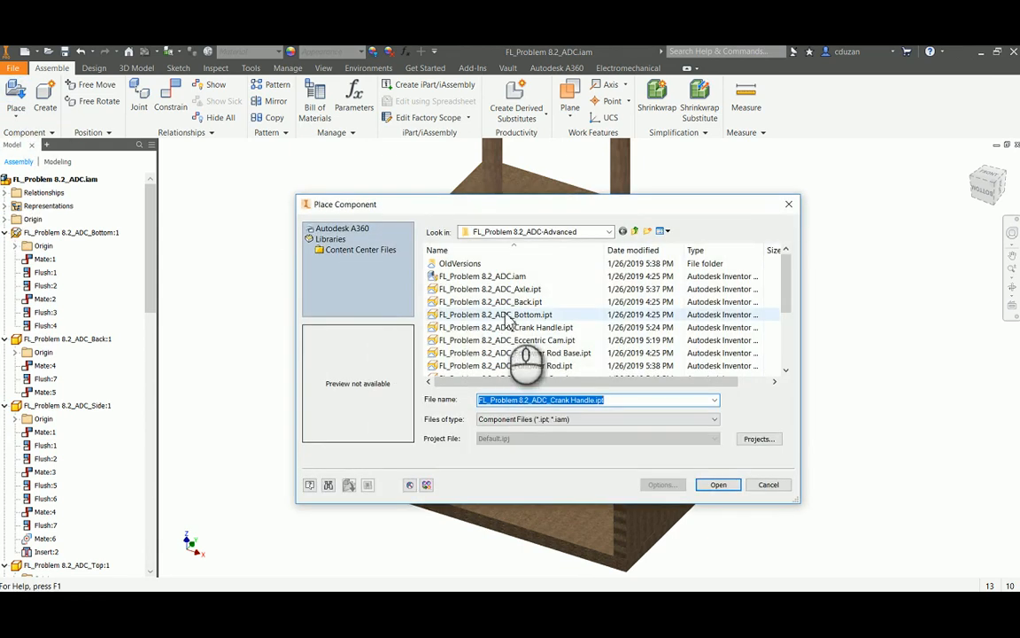
left_click(549, 345)
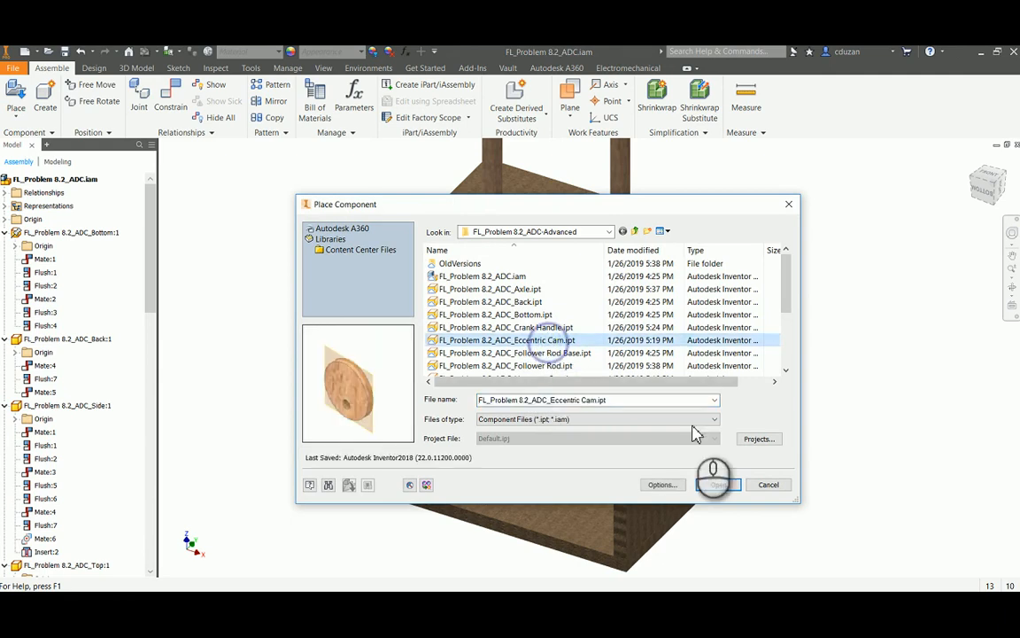
left_click(719, 485)
left_click(257, 337)
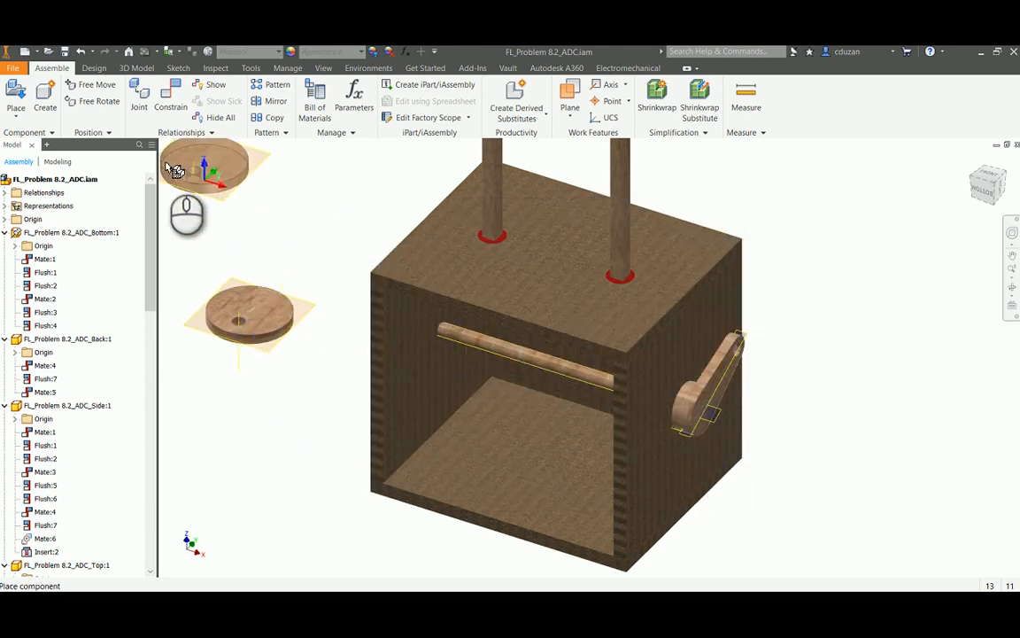
Place one instance of FL_Problem 8.2_ADC_Pear Cam.ipt in the assembly, beside the box on the crank side
left_click(15, 99)
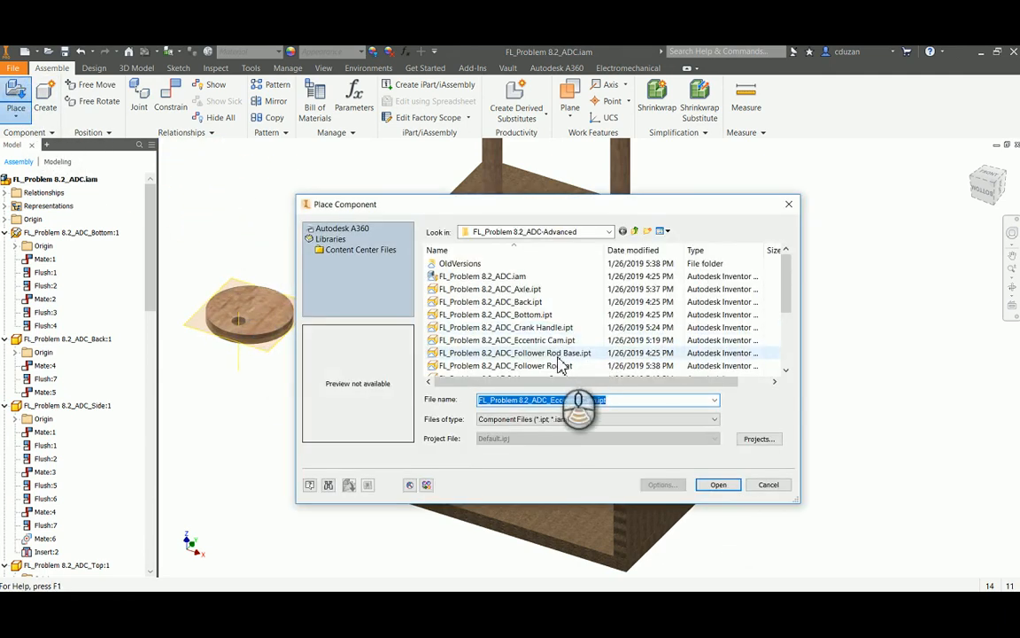
scroll(567, 355, "down", 2)
left_click(522, 314)
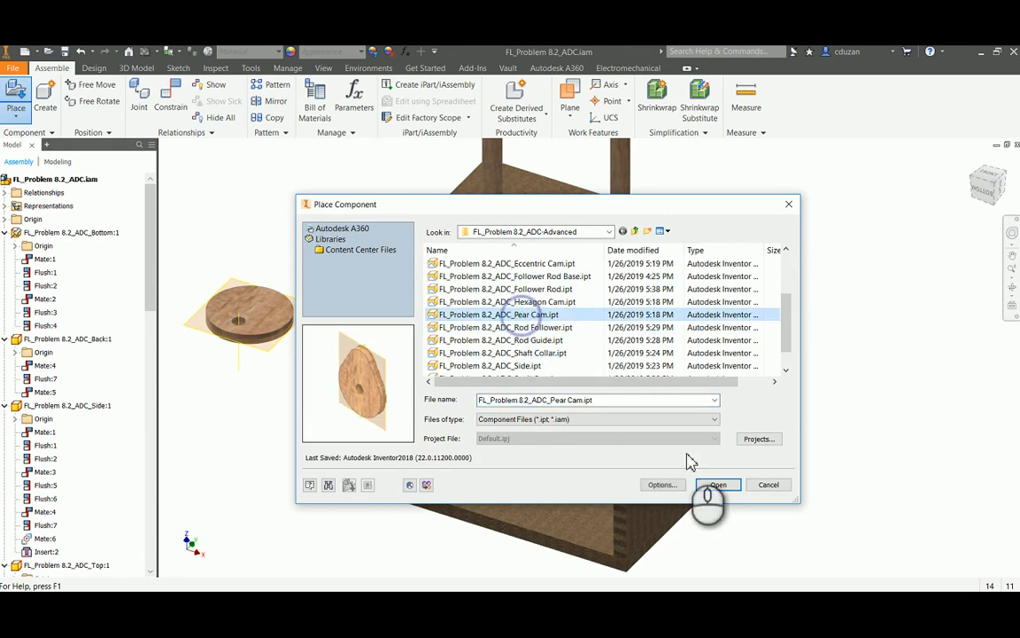
left_click(719, 484)
left_click(829, 438)
right_click(855, 238)
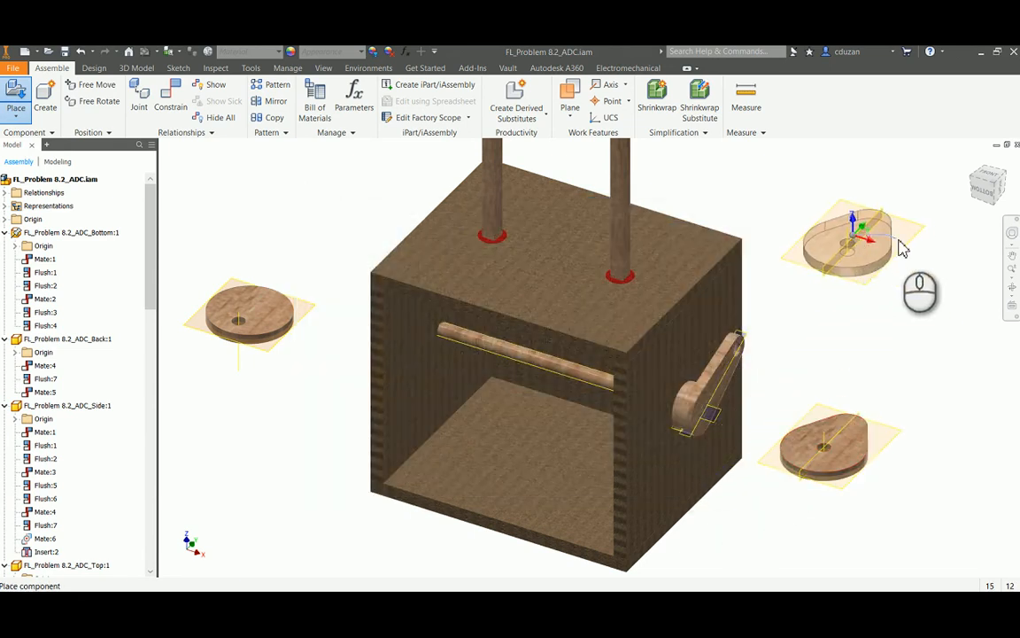
left_click(900, 239)
Mate the axis of the eccentric cam's off-centre hole to the axle's axis with a 0.000 in offset
middle_click_drag(876, 381, 861, 337)
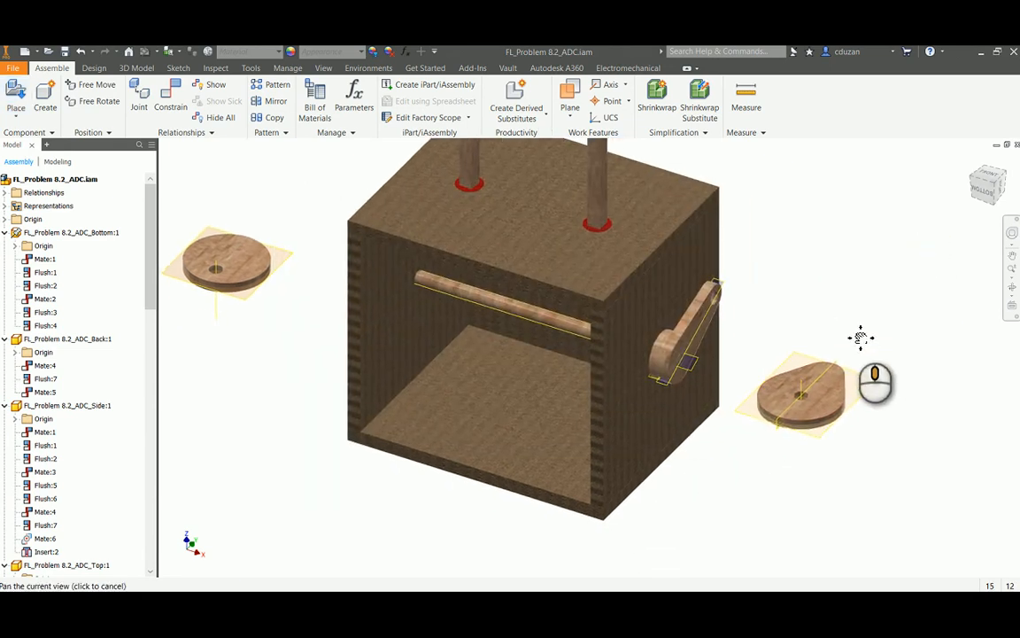
left_click(173, 104)
middle_click_drag(235, 268, 363, 273)
scroll(363, 273, "down", 5)
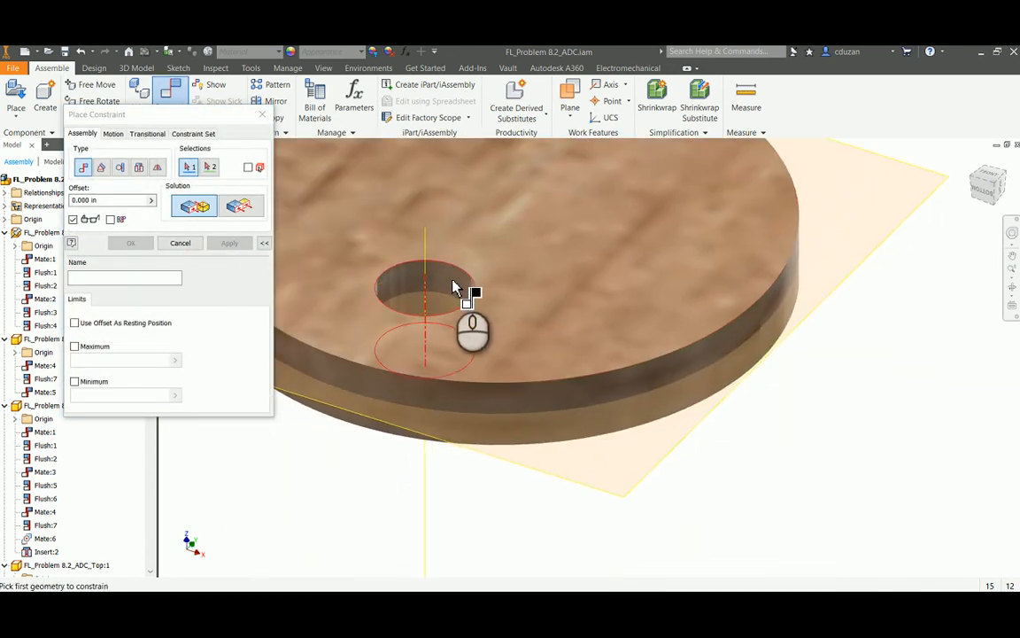
left_click(434, 282)
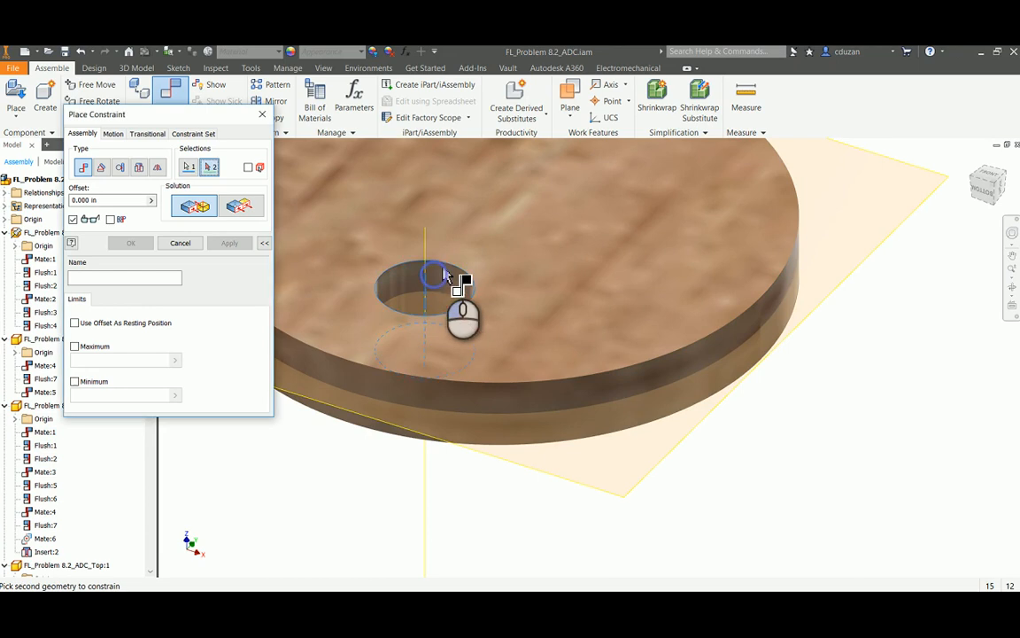
scroll(469, 270, "up", 5)
scroll(648, 295, "down", 5)
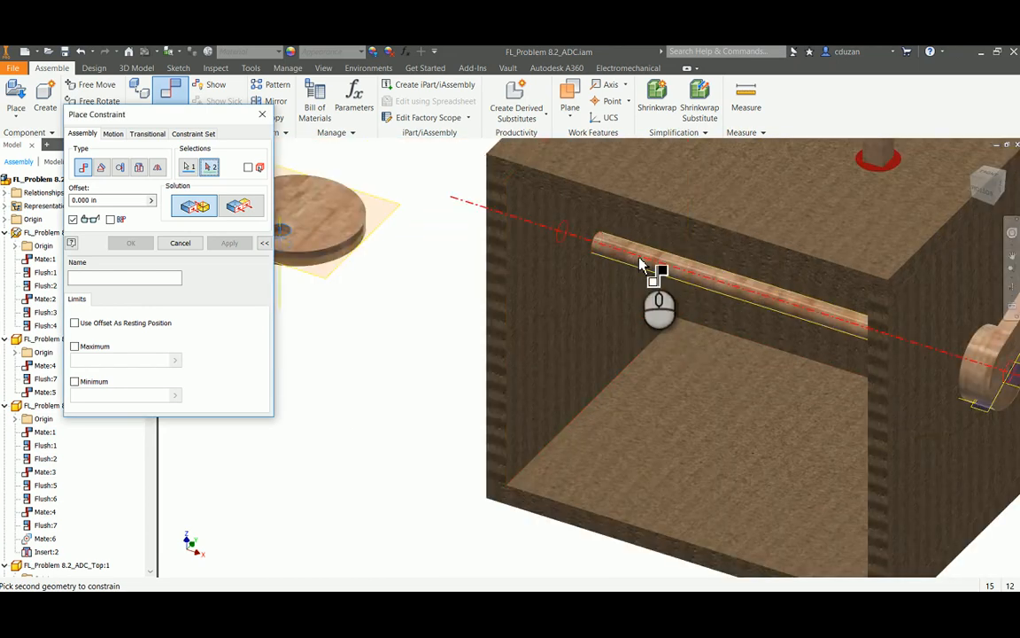
left_click(642, 267)
left_click(230, 244)
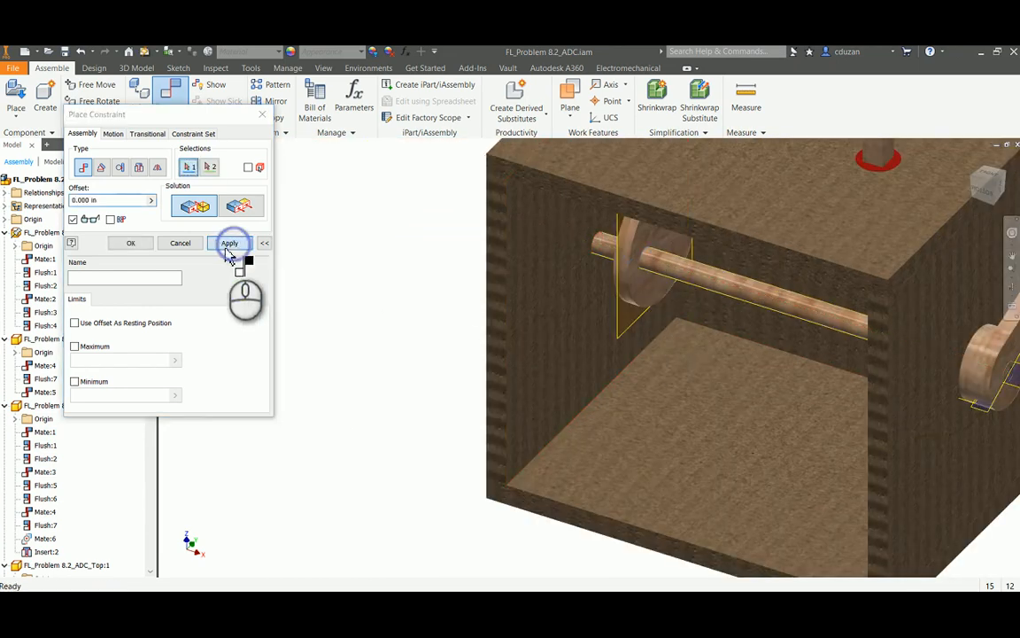
left_click(182, 243)
Move the eccentric cam along the axle to test its freedom, and examine its position relative to the follower rod above
left_click_drag(633, 267, 660, 280)
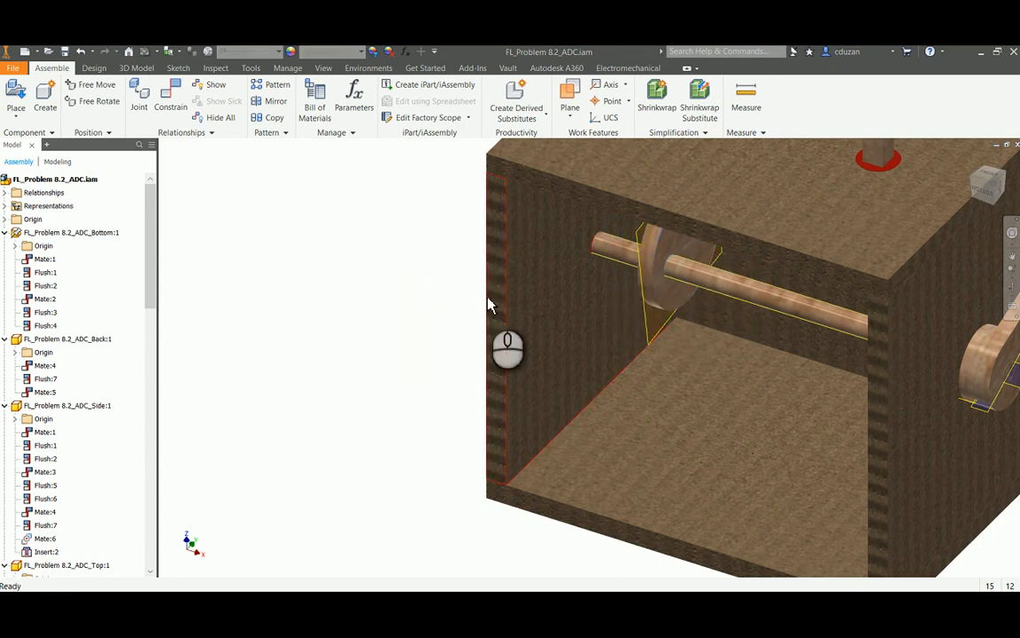
mouse_move(578, 309)
middle_mouse_down("shift")
mouse_move(631, 283)
mouse_move(590, 292)
middle_mouse_up("shift")
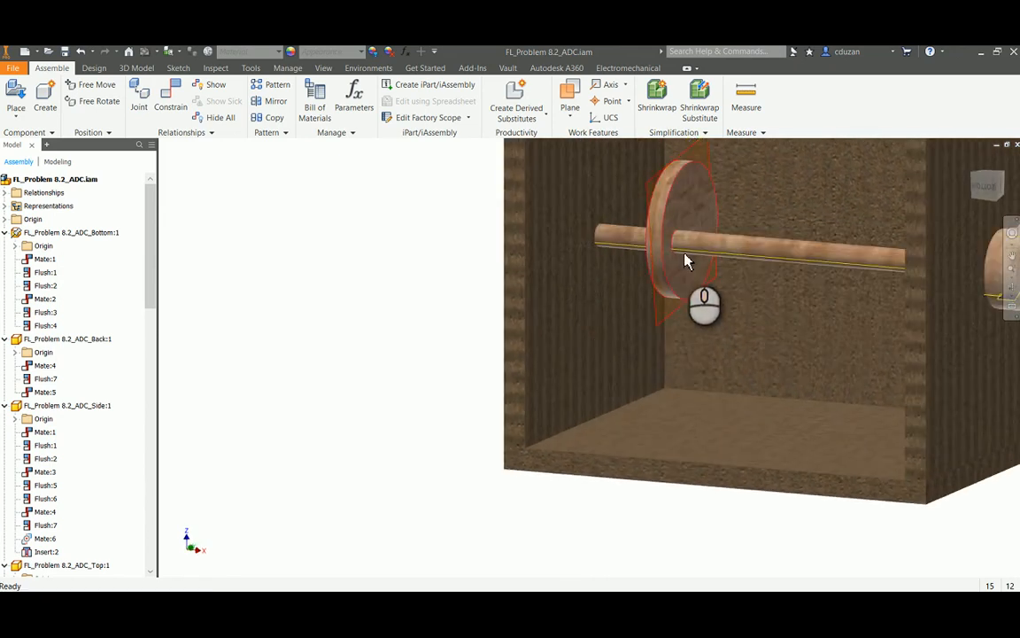
middle_click_drag(688, 248, 514, 385)
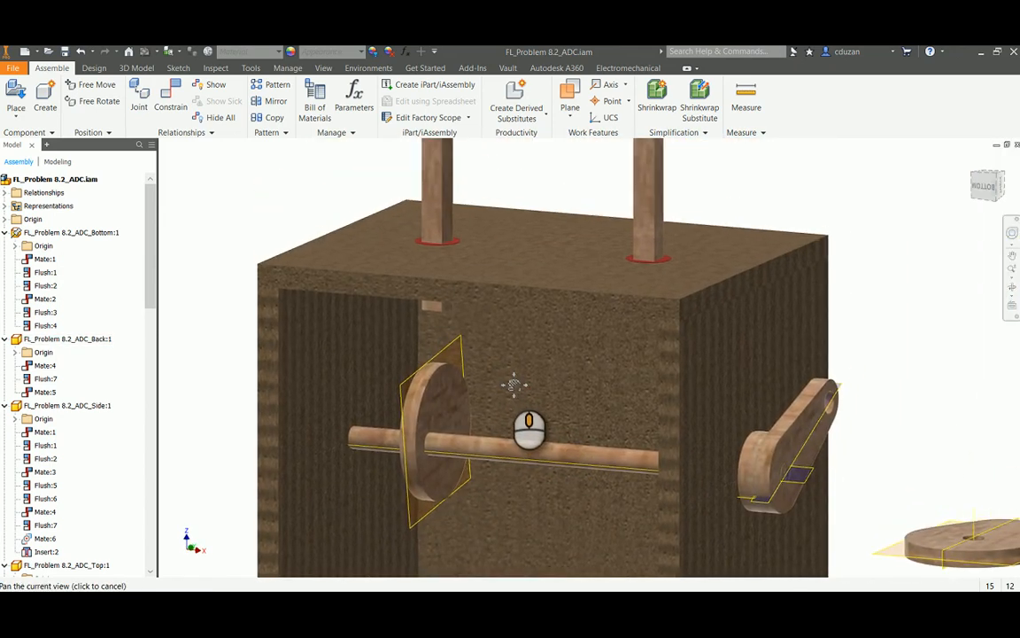
Make the follower rod part's XZ origin plane visible by editing the rod farther from the crank in place, and return to the assembly
double_click(437, 195)
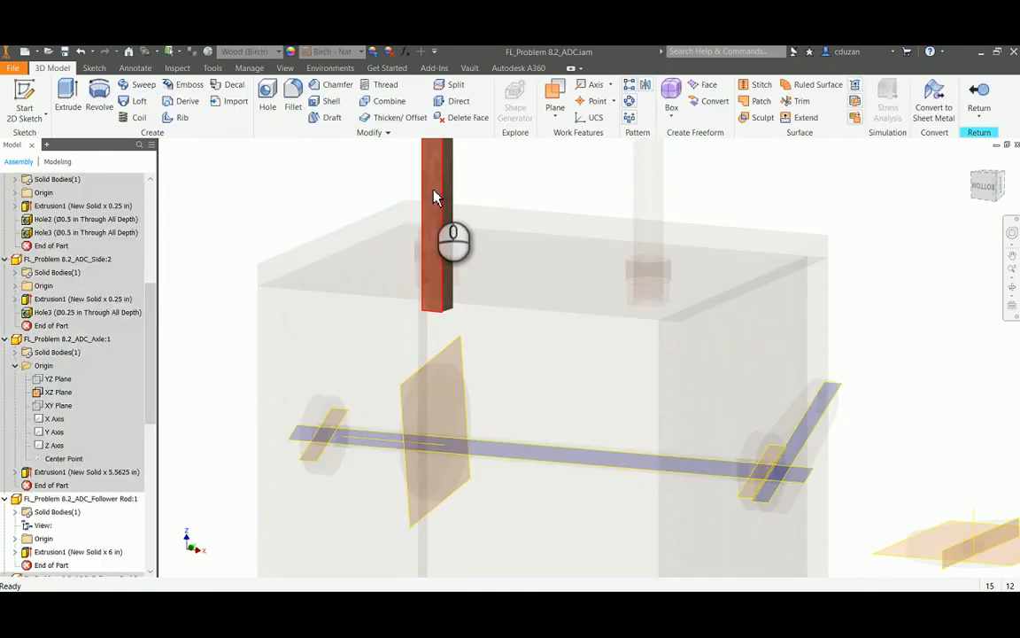
scroll(88, 445, "down", 1)
scroll(88, 445, "down", 1)
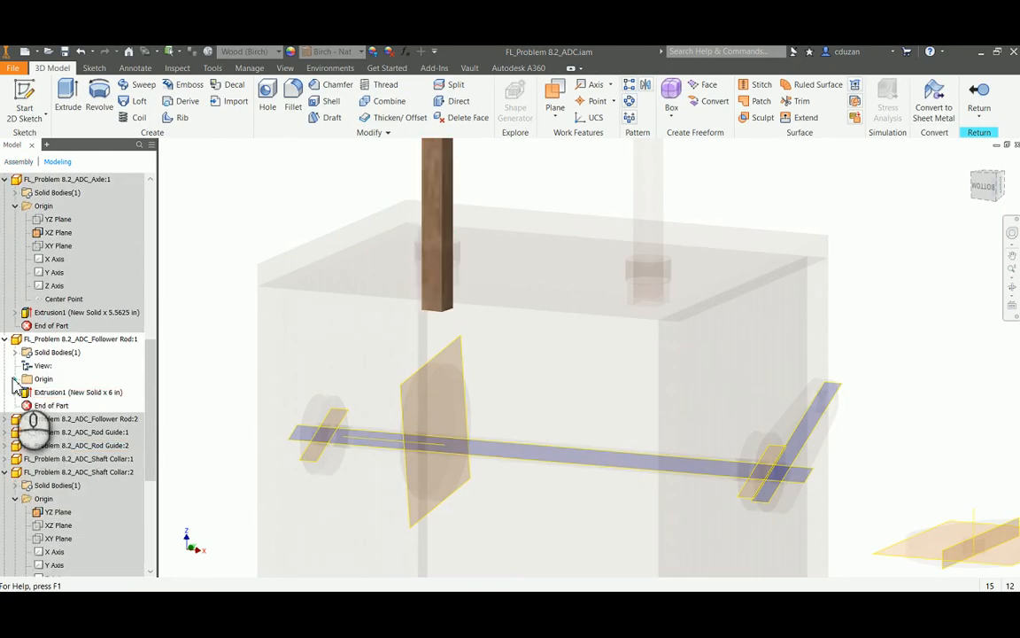
left_click(15, 378)
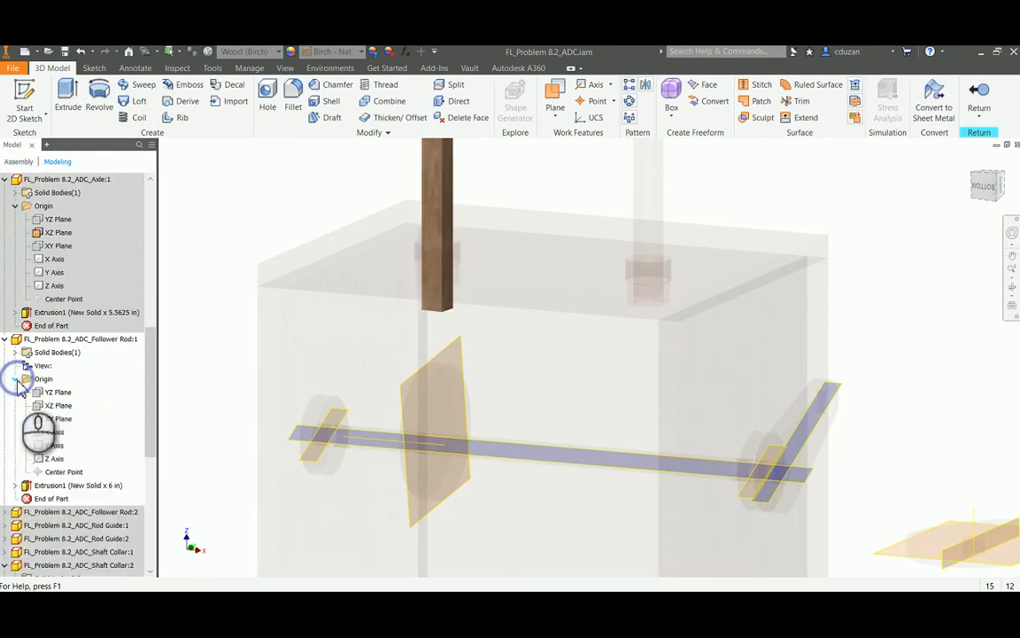
right_click(63, 408)
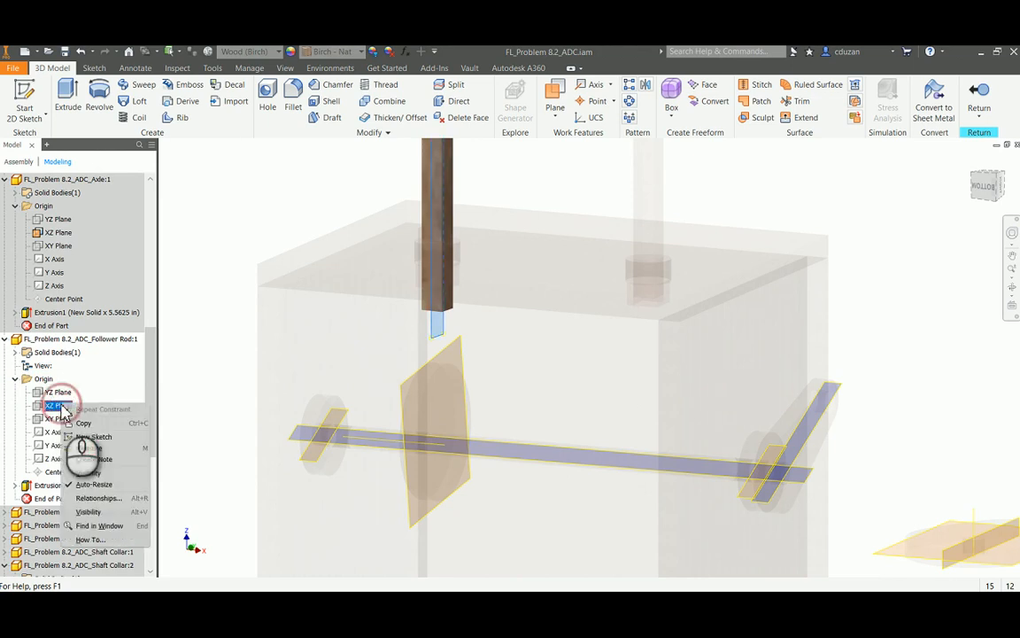
left_click(87, 473)
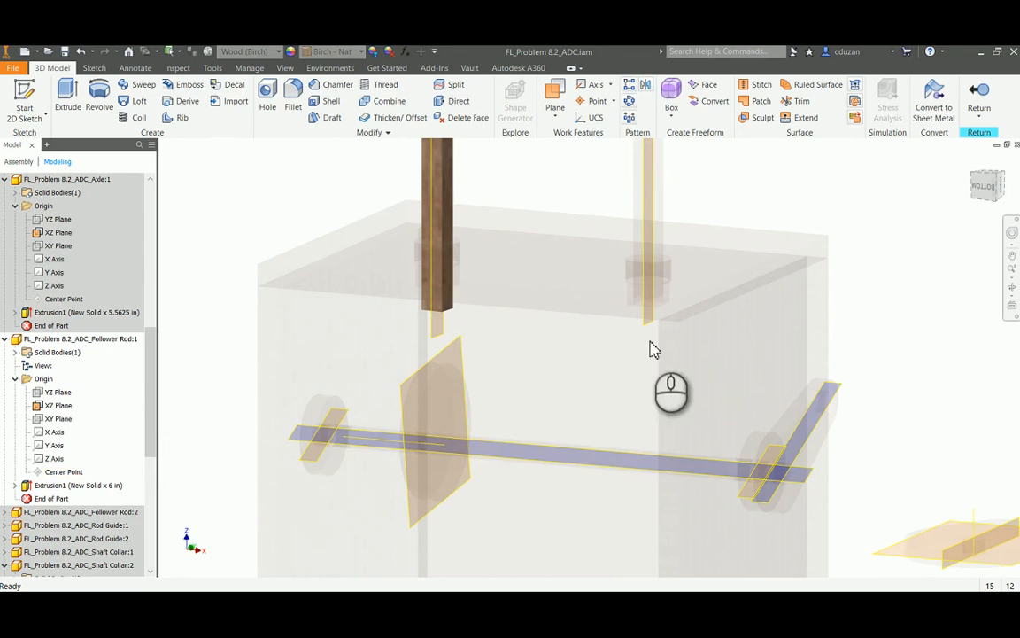
left_click(983, 98)
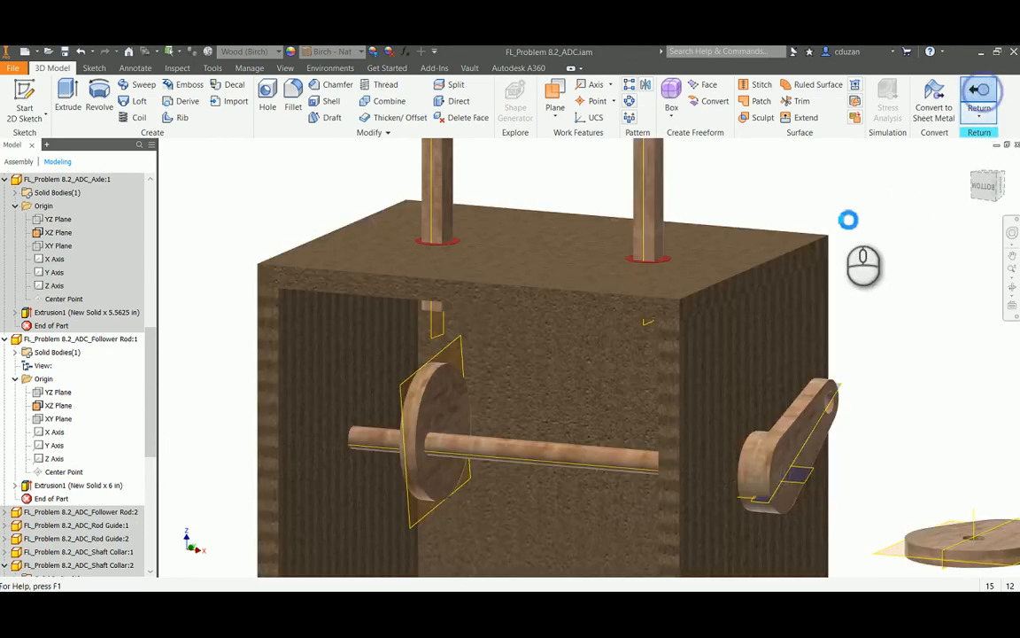
Make the follower rod part's YZ origin plane visible as well, and return to the assembly
mouse_move(709, 194)
middle_mouse_down()
mouse_move(660, 330)
mouse_move(649, 410)
middle_mouse_up()
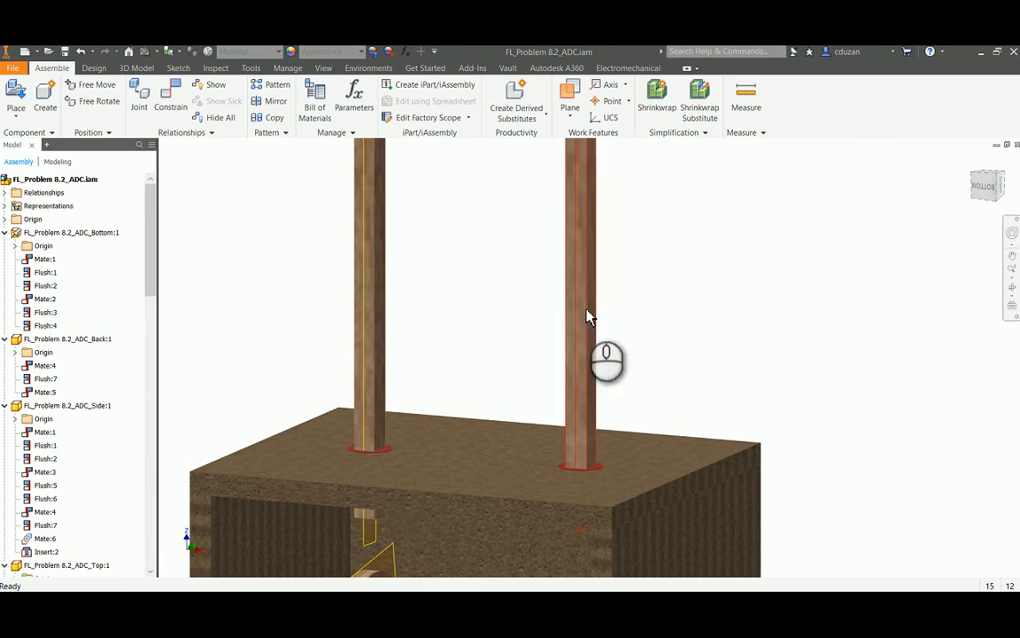
scroll(587, 319, "down", 3)
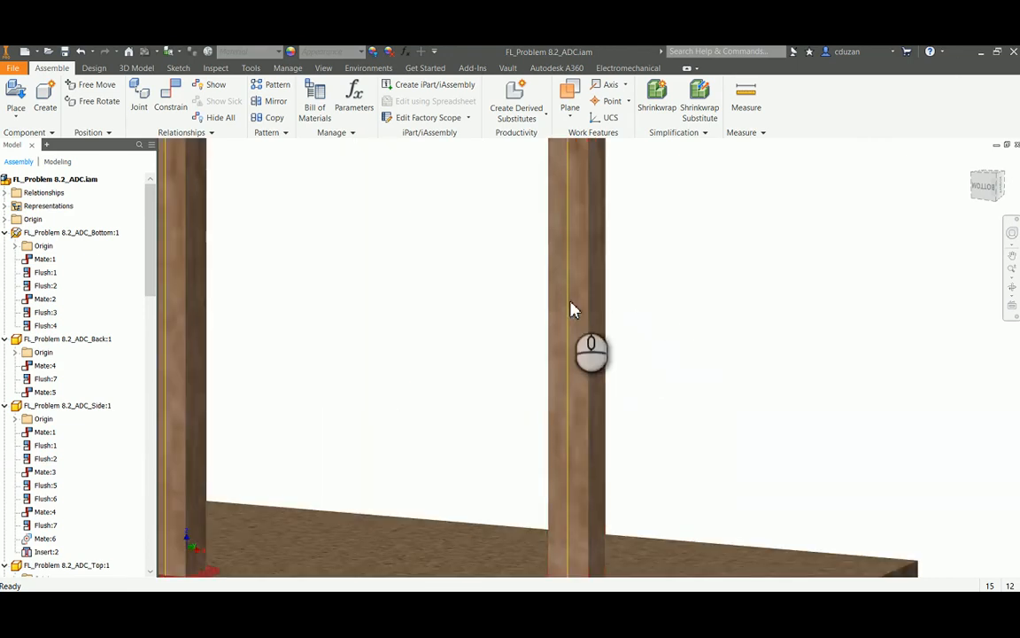
scroll(590, 310, "up", 3)
double_click(451, 257)
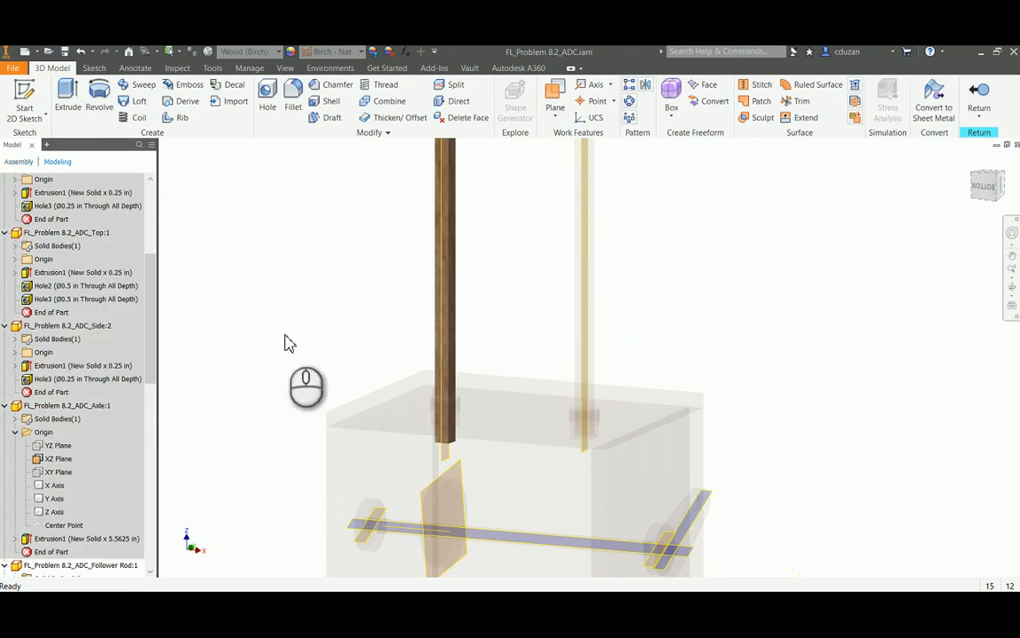
scroll(64, 409, "down", 3)
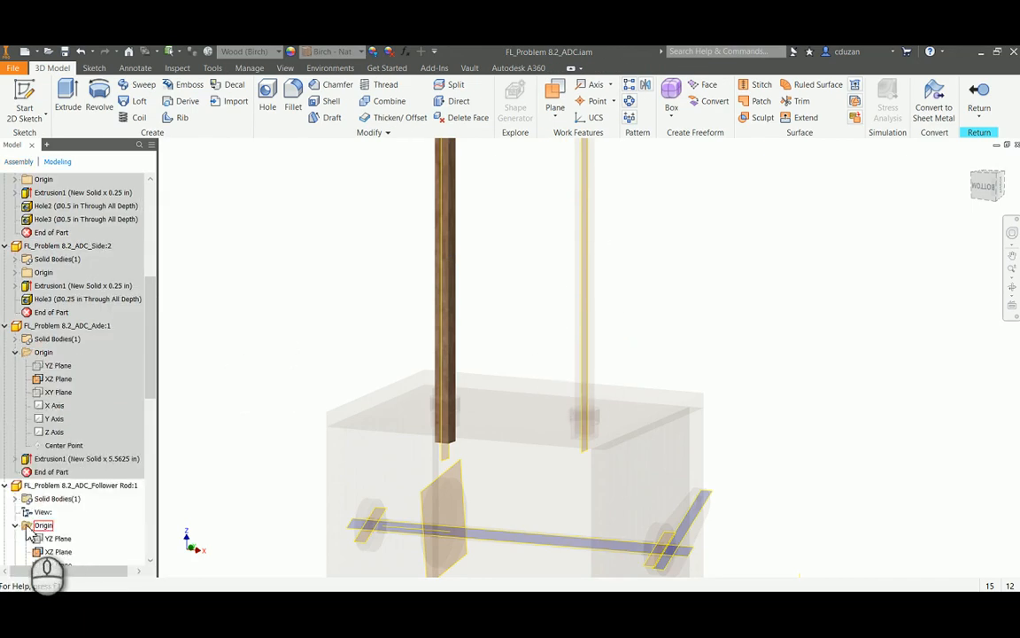
scroll(55, 527, "down", 1)
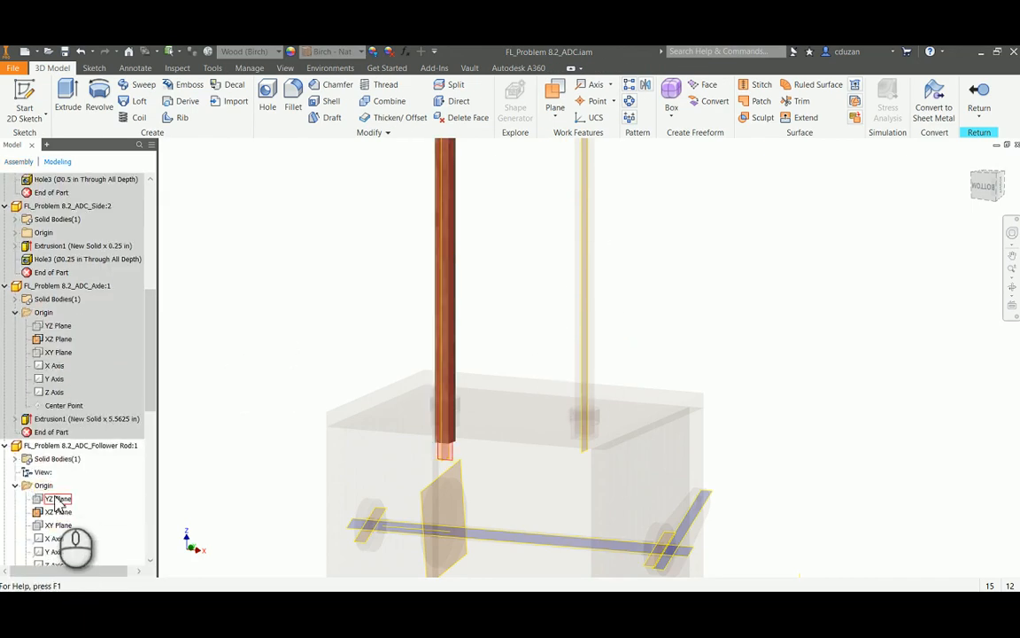
right_click(55, 500)
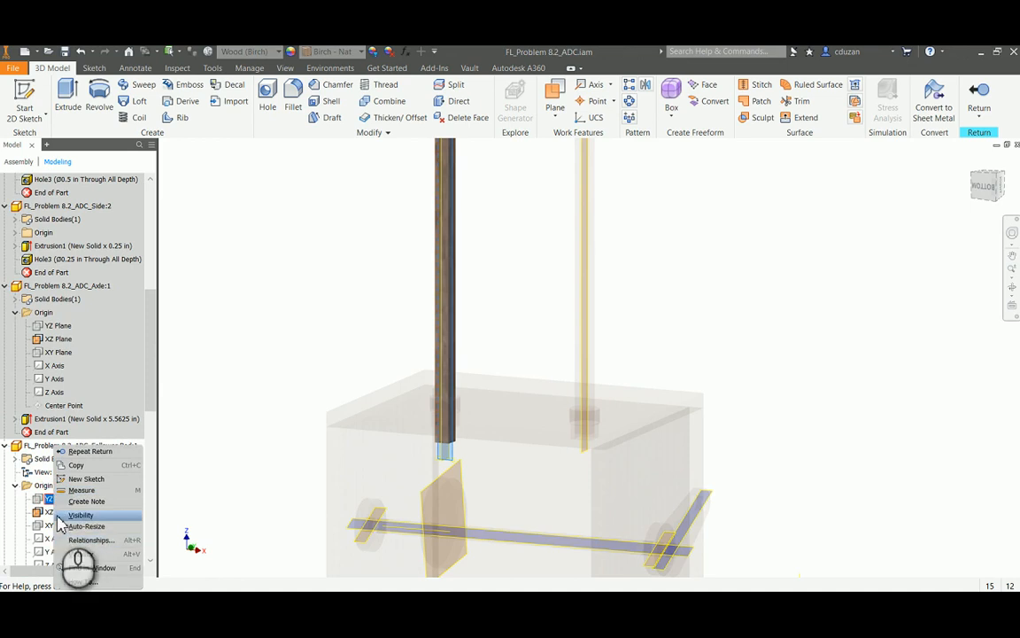
left_click(80, 514)
left_click(979, 96)
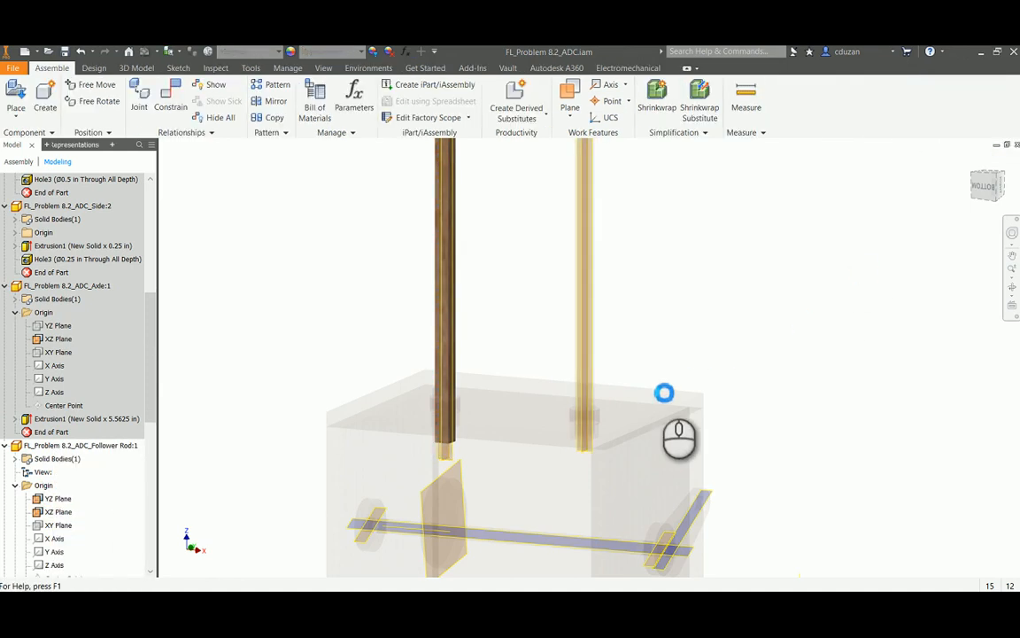
Flush the eccentric cam's mid work plane with the XZ plane of the follower rod above it at 0.000 in offset
scroll(443, 465, "up", 5)
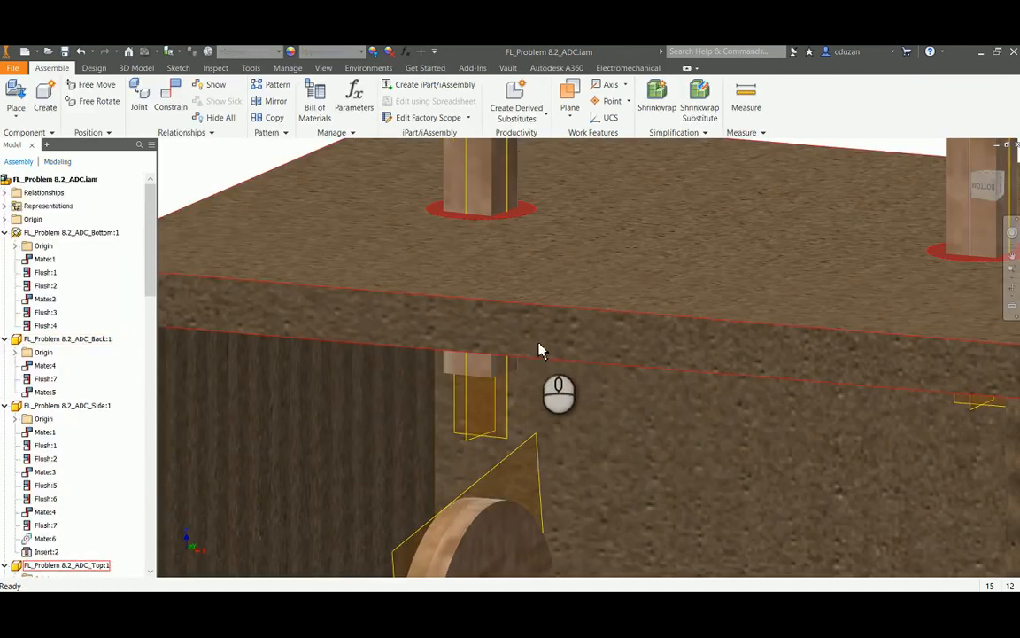
scroll(540, 350, "down", 5)
scroll(504, 372, "up", 3)
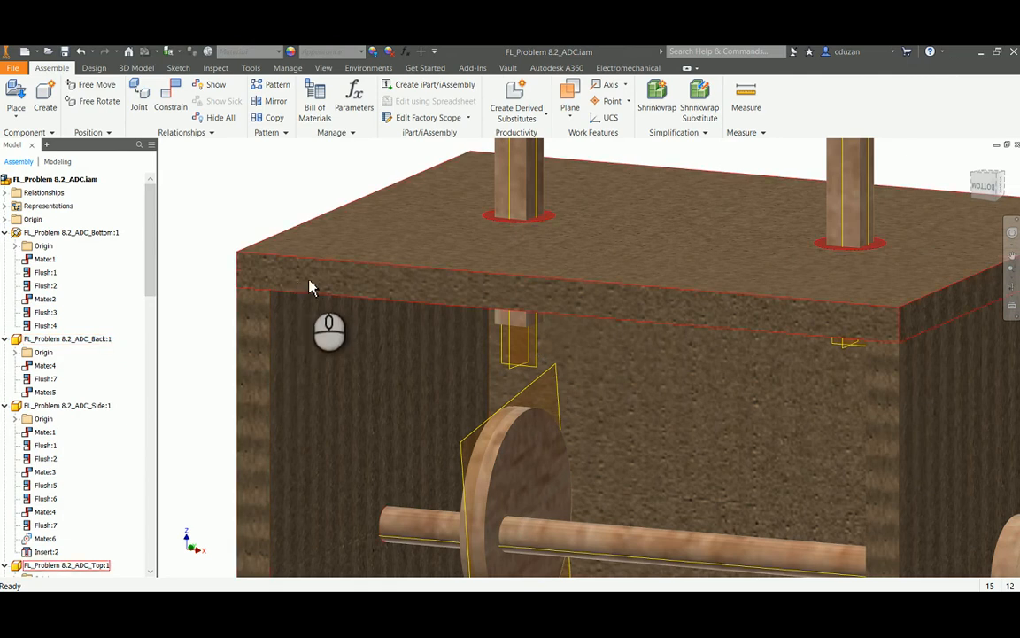
left_click(171, 97)
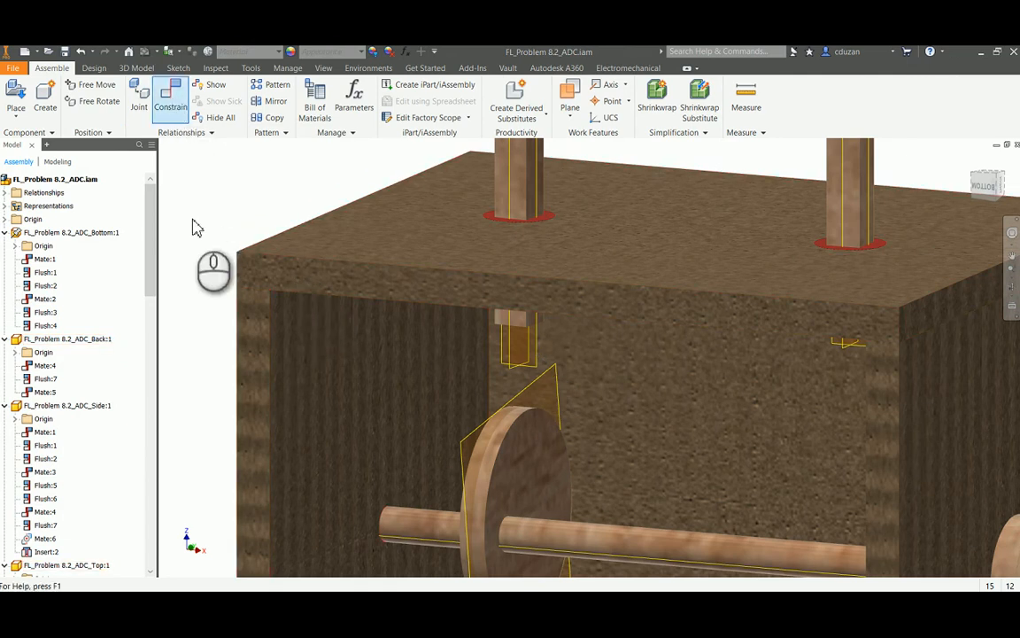
left_click(240, 206)
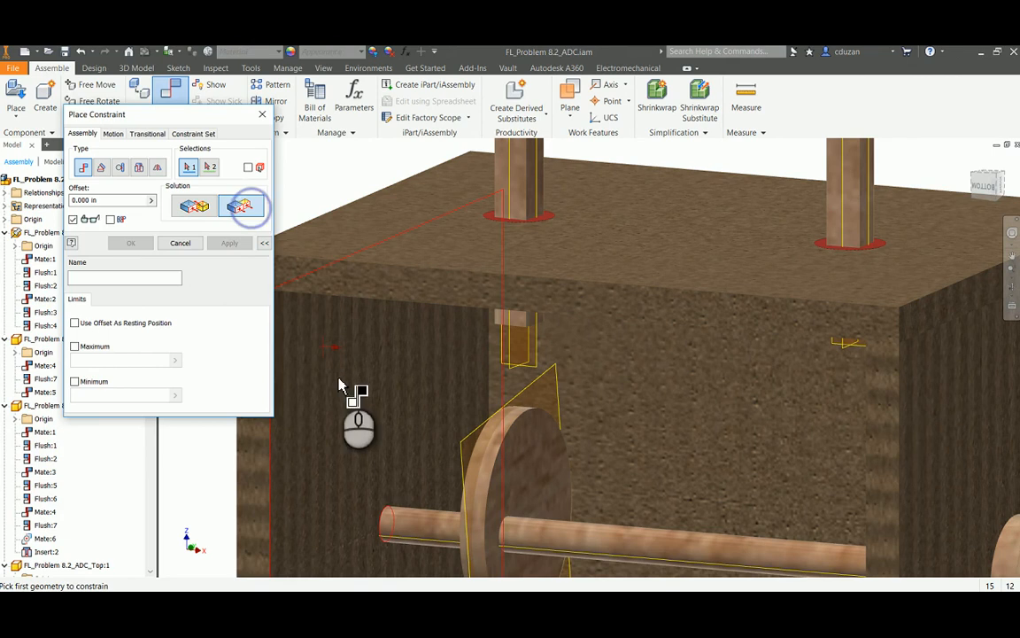
left_click(468, 446)
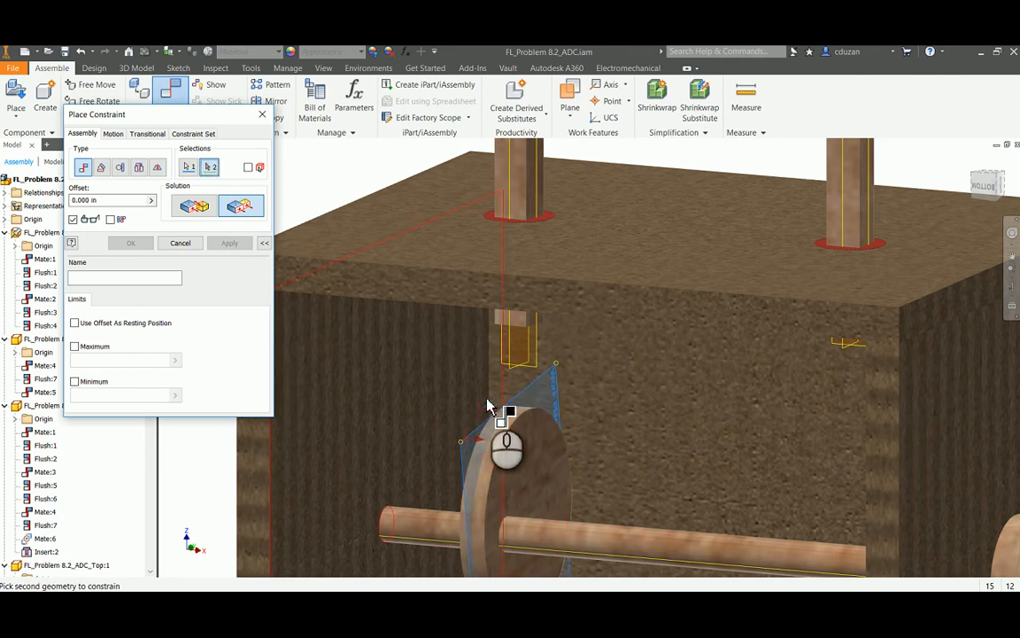
left_click(517, 378)
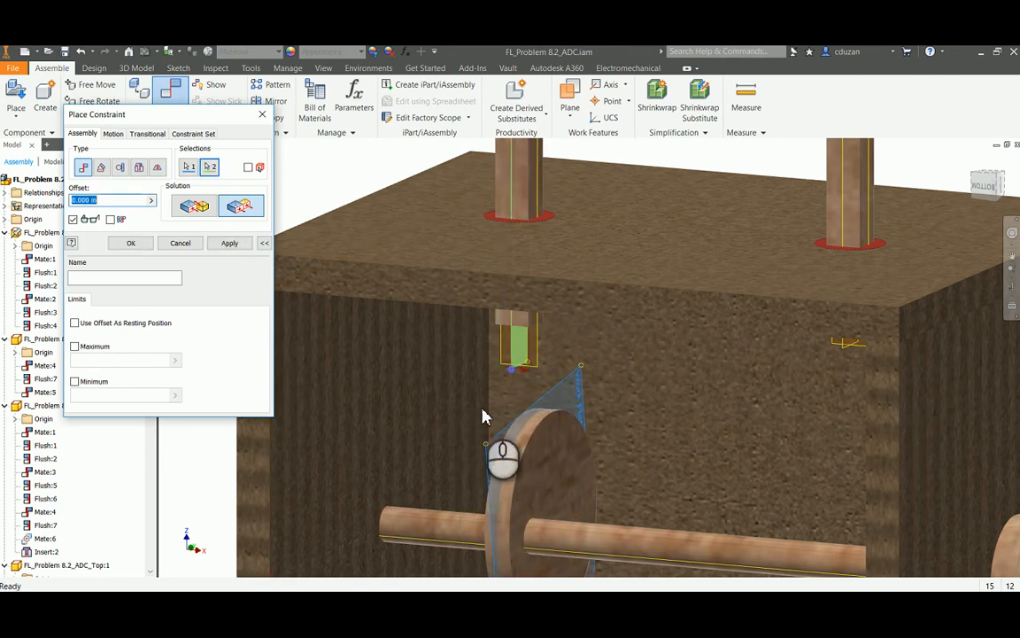
left_click(228, 243)
left_click(180, 242)
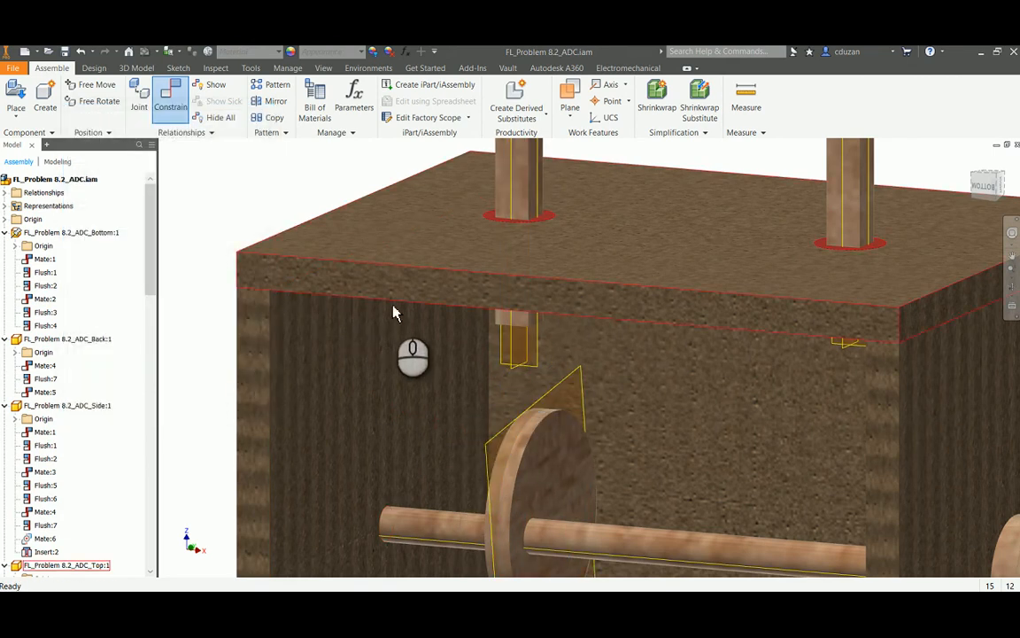
Examine the eccentric cam's alignment beneath its follower rod from the front and from an angle
scroll(455, 314, "down", 3)
left_click(985, 184)
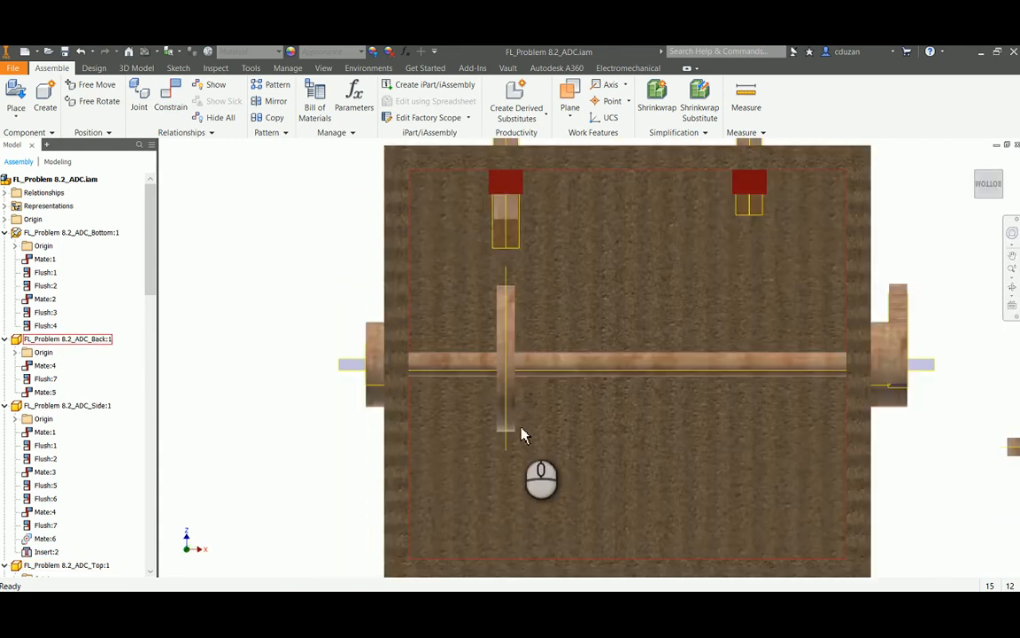
left_click_drag(506, 381, 546, 323)
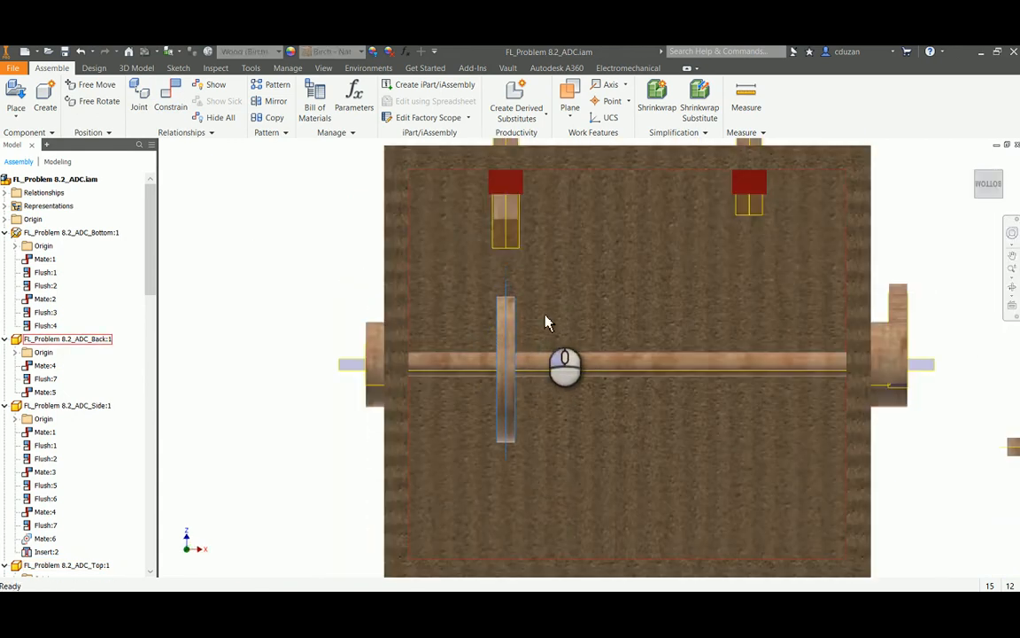
scroll(558, 317, "down", 4)
left_click(955, 167)
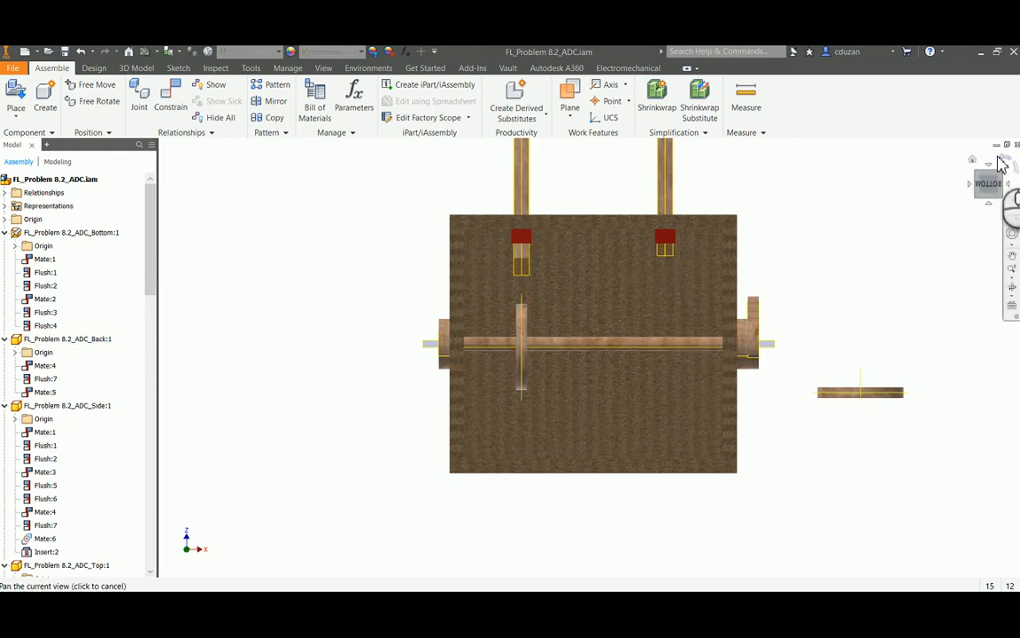
left_click(990, 171)
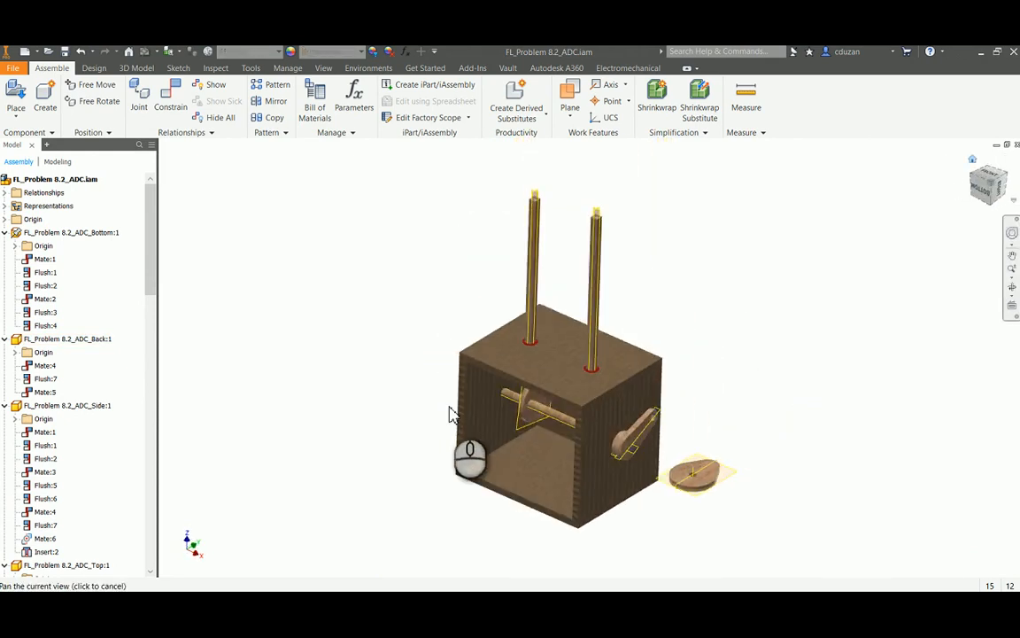
scroll(567, 390, "up", 6)
mouse_move(587, 218)
left_mouse_down()
mouse_move(567, 227)
mouse_move(575, 210)
mouse_move(583, 227)
left_mouse_up()
scroll(583, 228, "down", 6)
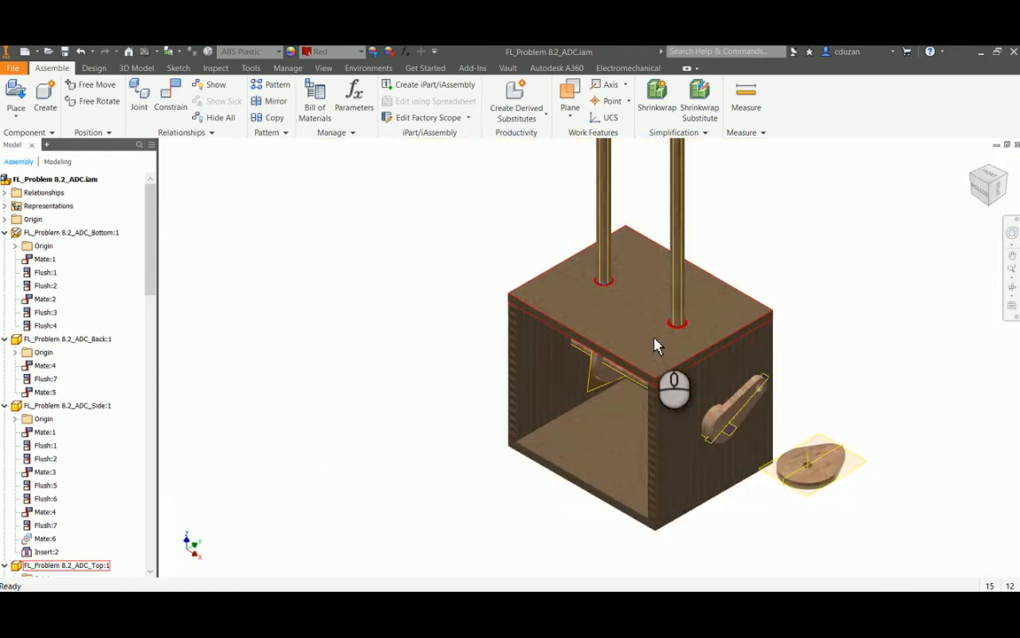
scroll(687, 360, "up", 4)
middle_click_drag(687, 361, 774, 374, "shift")
middle_click_drag(850, 390, 693, 357)
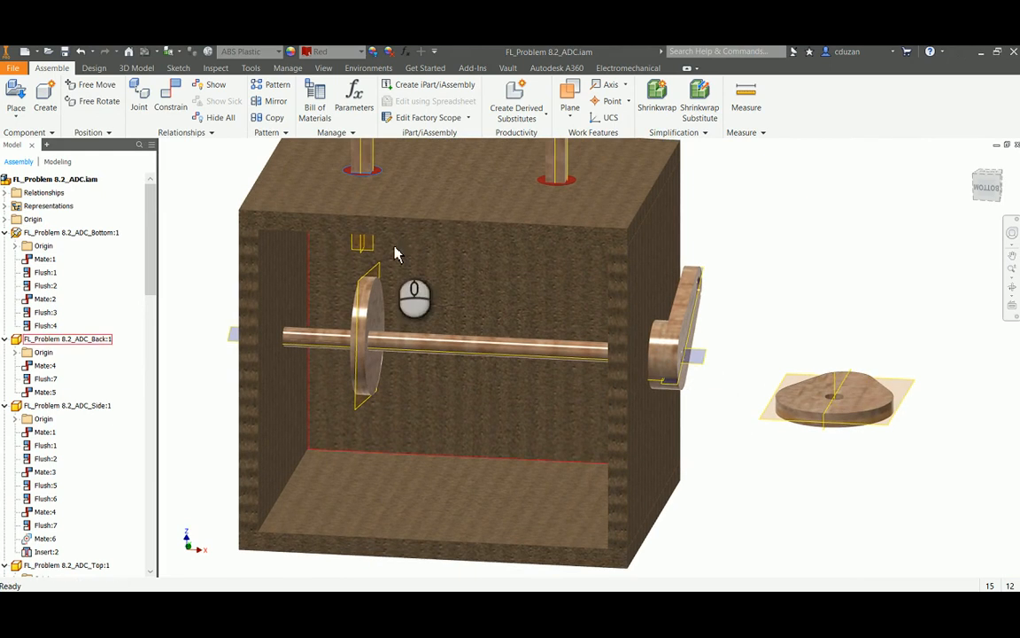
Mate the pear cam's hole axis to the axle's axis with a 0.000 in offset
left_click(171, 91)
scroll(859, 421, "up", 5)
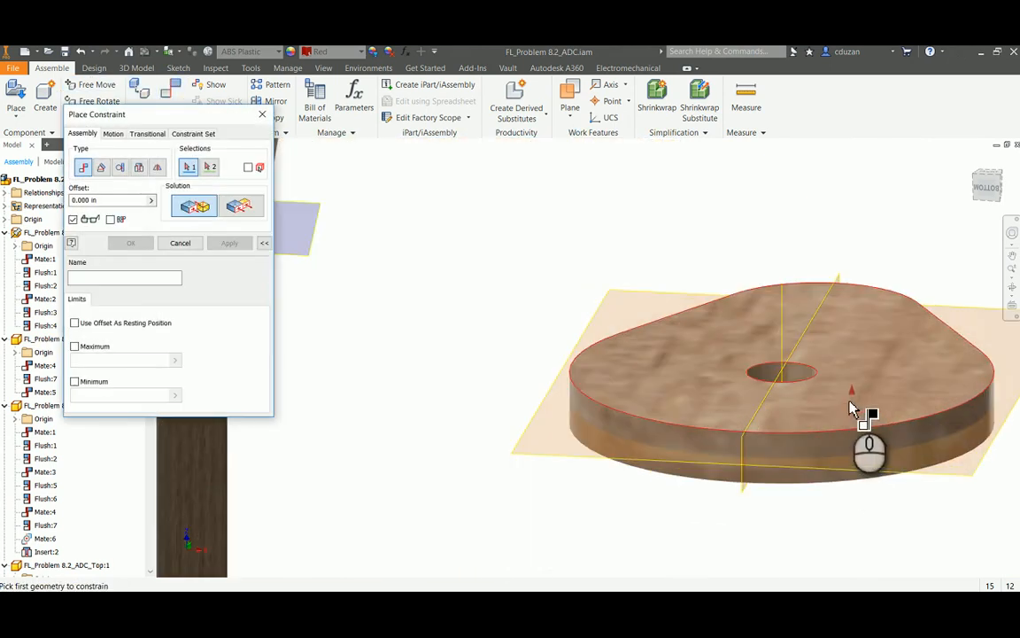
left_click(773, 373)
scroll(773, 376, "down", 4)
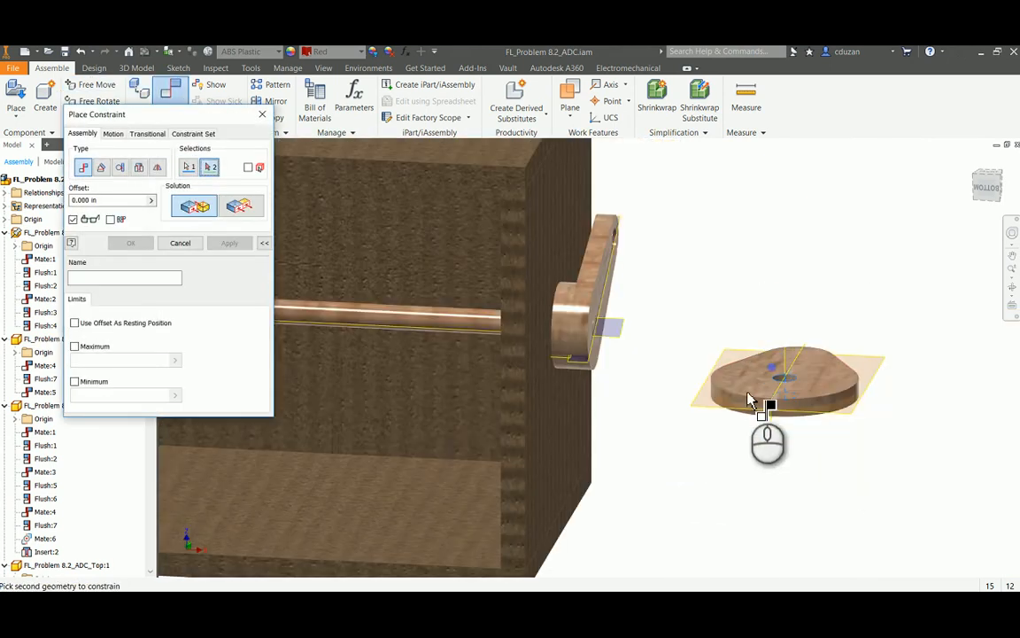
left_click(454, 328)
left_click(230, 243)
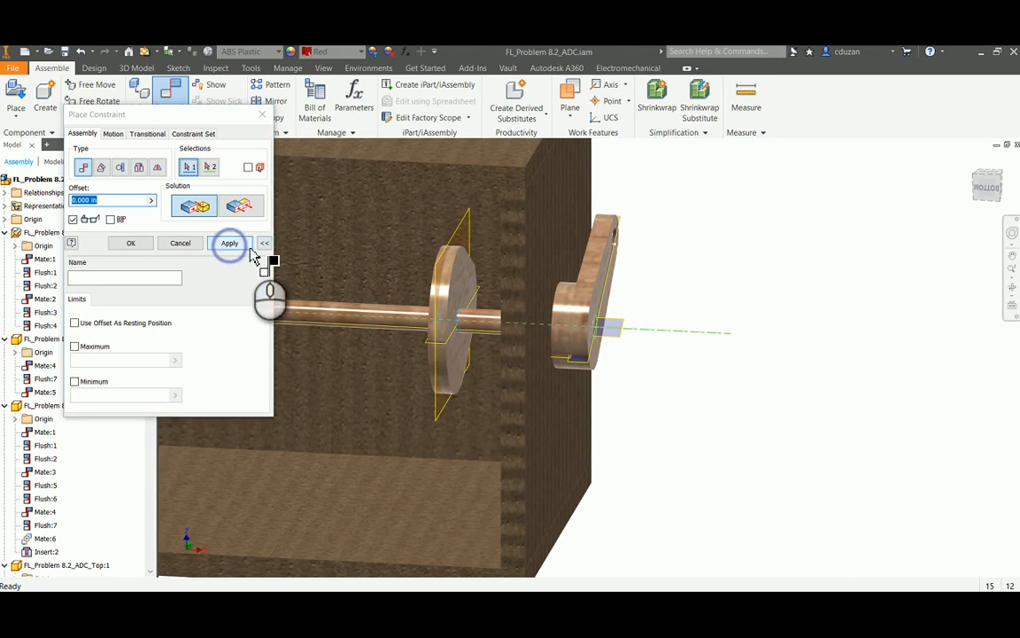
left_click(179, 243)
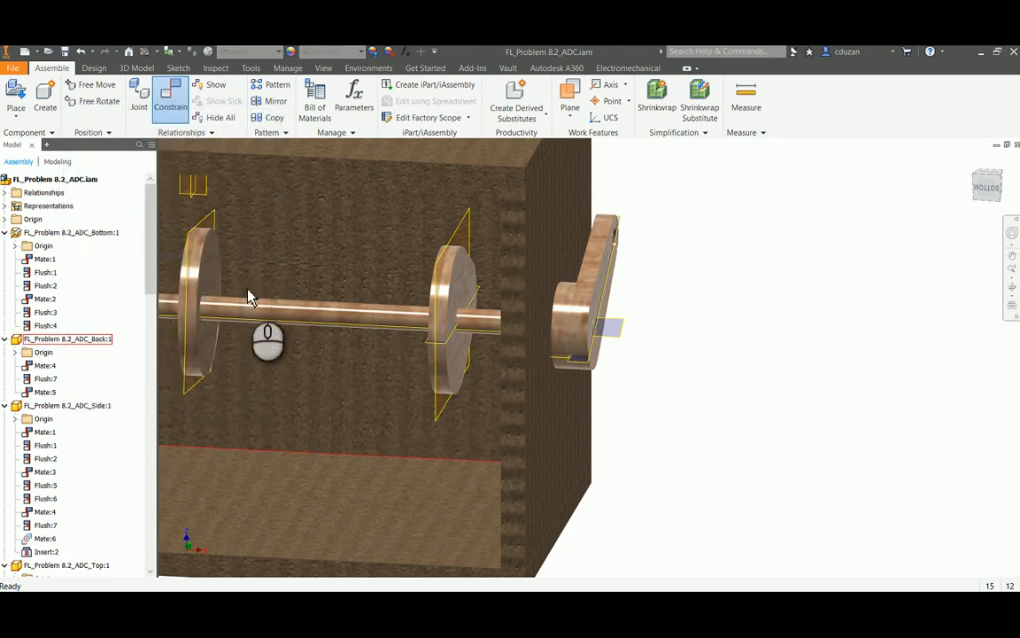
Flush the pear cam's mid work plane with the origin plane of the follower rod nearer the crank at 0.000 in offset
middle_click_drag(423, 345, 501, 430)
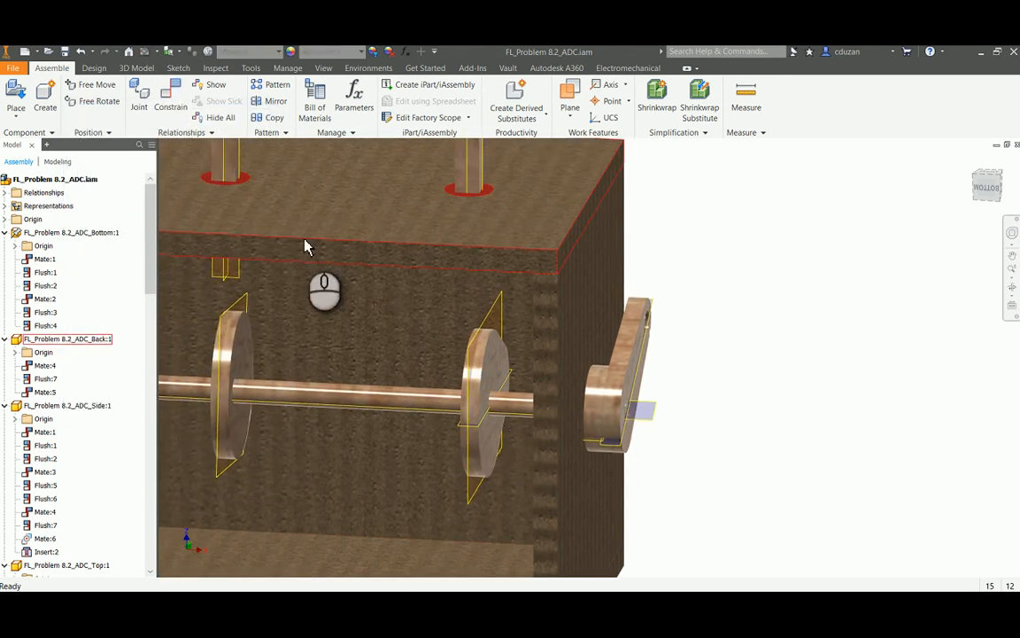
left_click(177, 108)
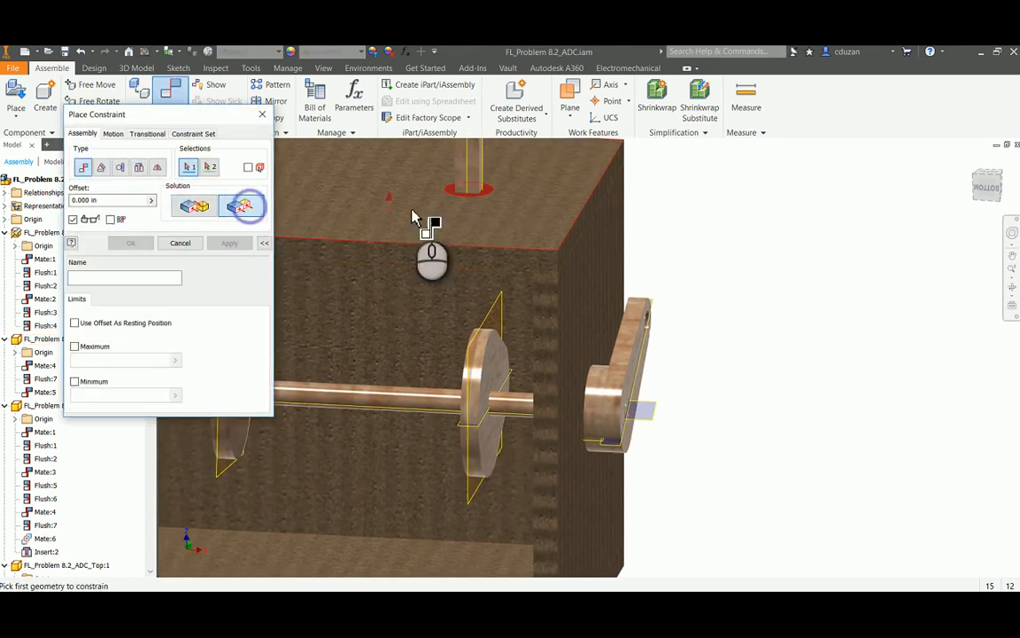
left_click(474, 186)
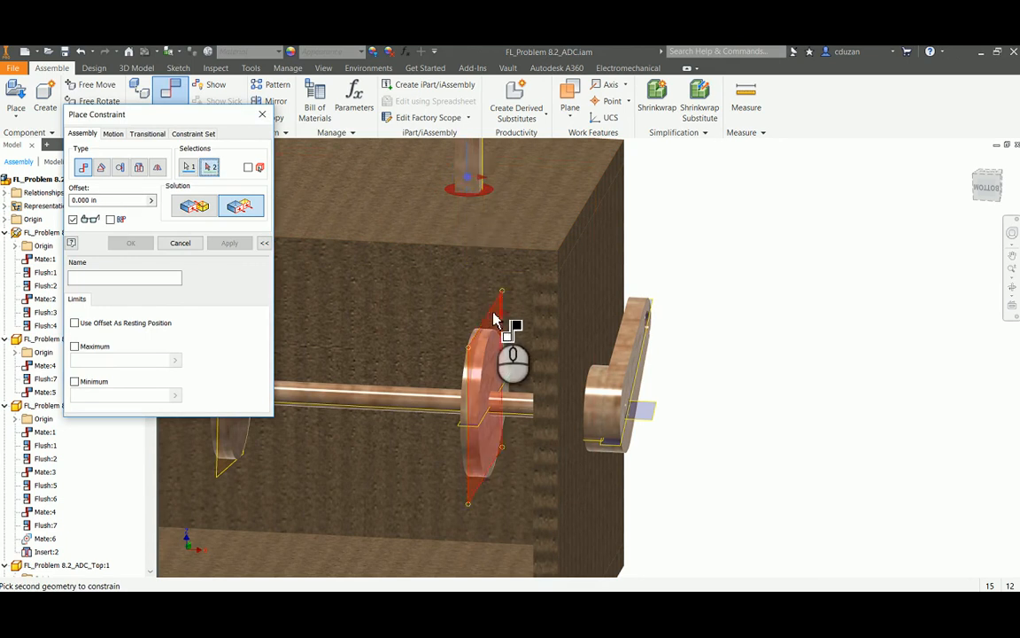
left_click(494, 315)
left_click(228, 242)
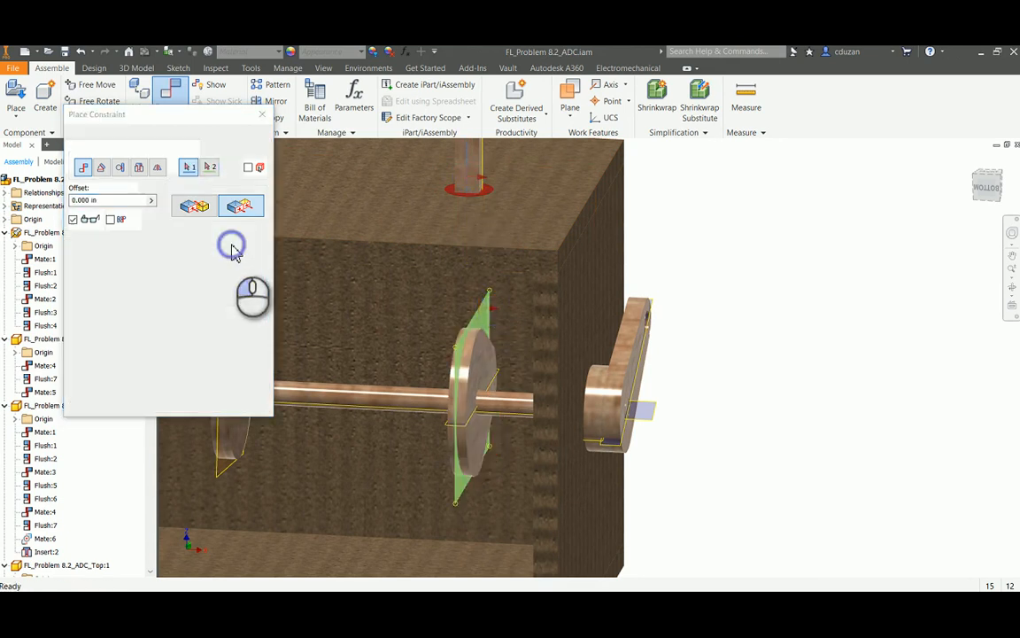
left_click(180, 243)
Turn the pear cam slightly on the axle and examine both cams' alignment beneath their follower rods
left_click_drag(477, 343, 471, 329)
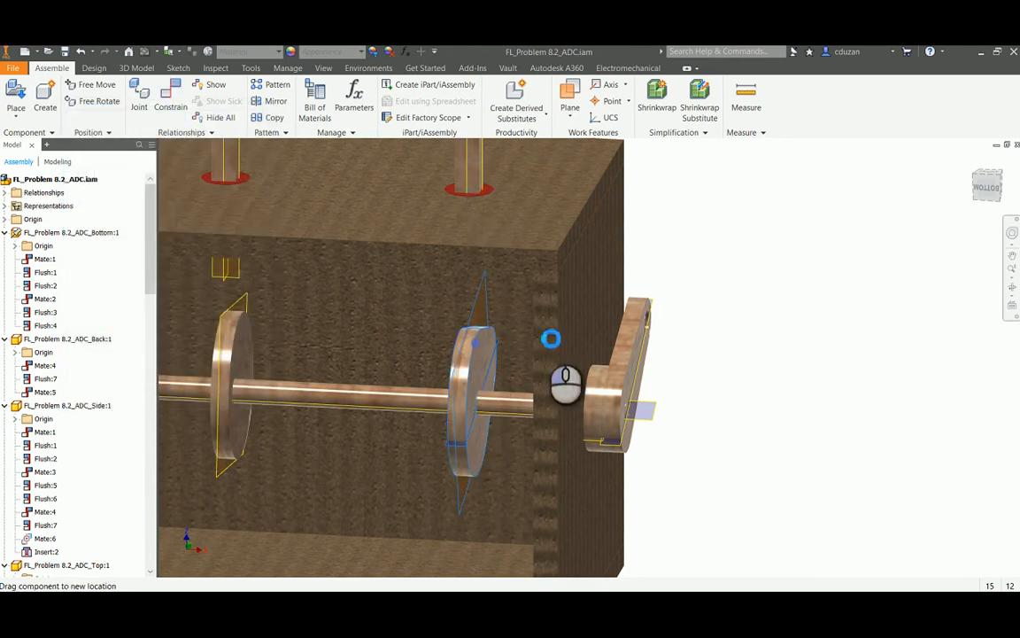
left_click(992, 191)
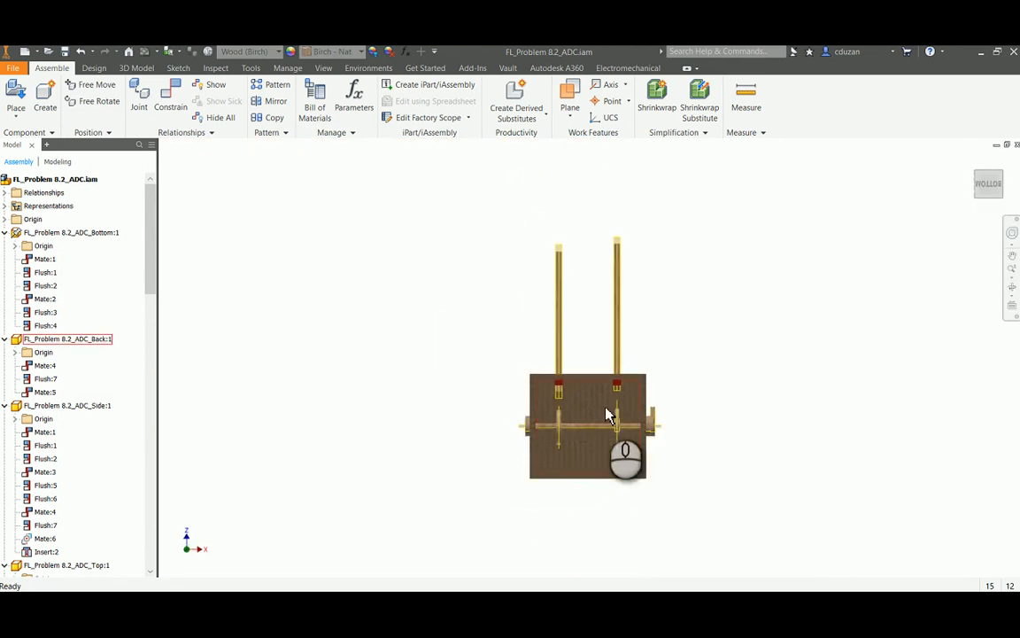
scroll(606, 413, "up", 5)
middle_click_drag(646, 424, 533, 326)
left_click_drag(543, 317, 539, 304)
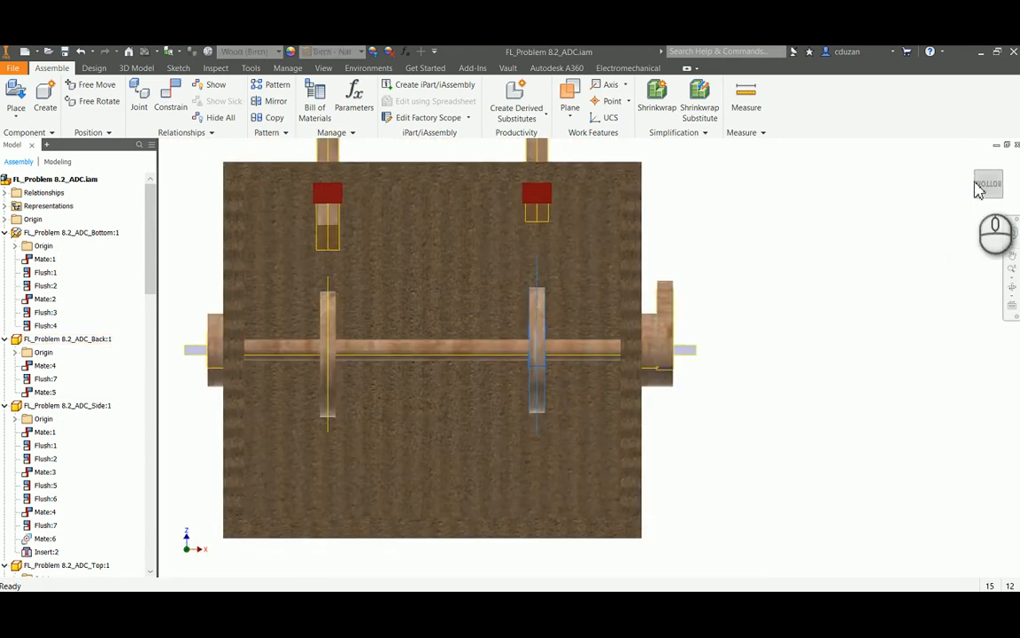
left_click(1001, 174)
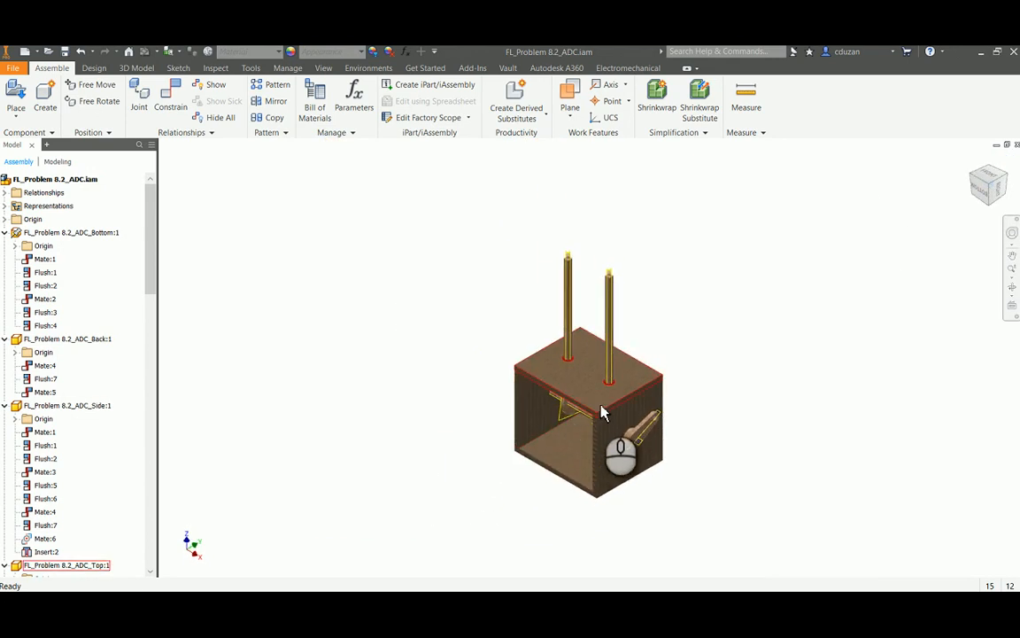
scroll(656, 332, "up", 8)
left_click_drag(701, 202, 603, 289)
scroll(601, 301, "down", 5)
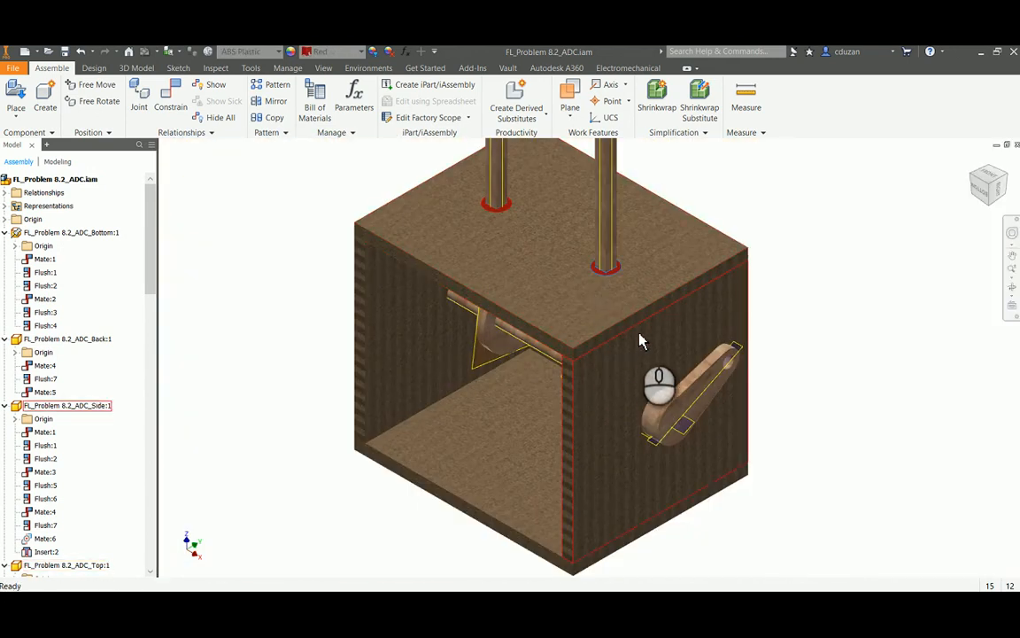
Lower the follower rod nearer the crank through its guide so its end sits closer to the pear cam
middle_click_drag(674, 326, 729, 300, "shift")
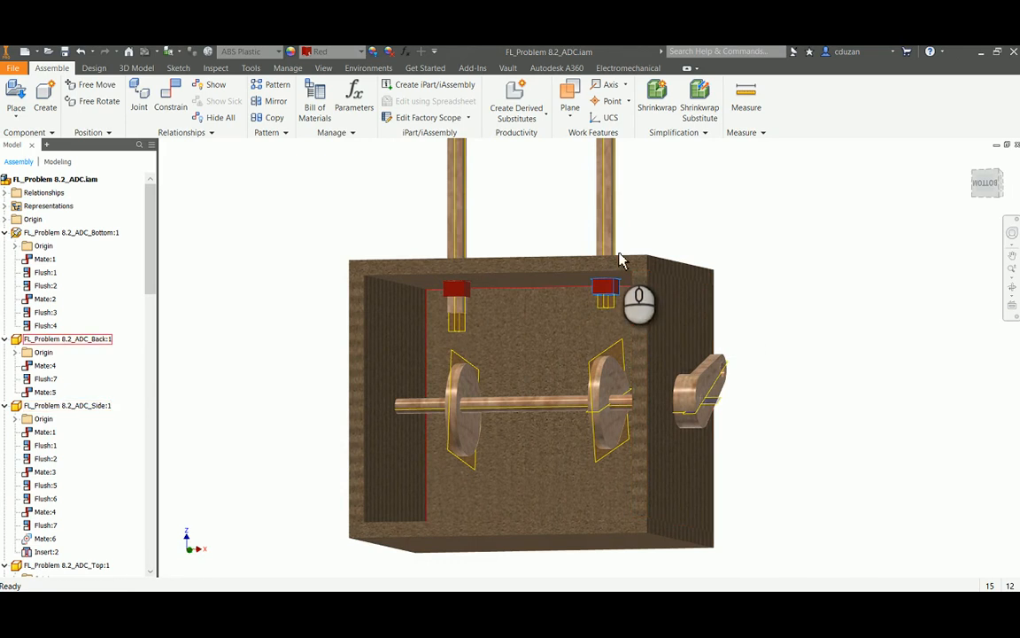
left_click_drag(604, 203, 610, 223)
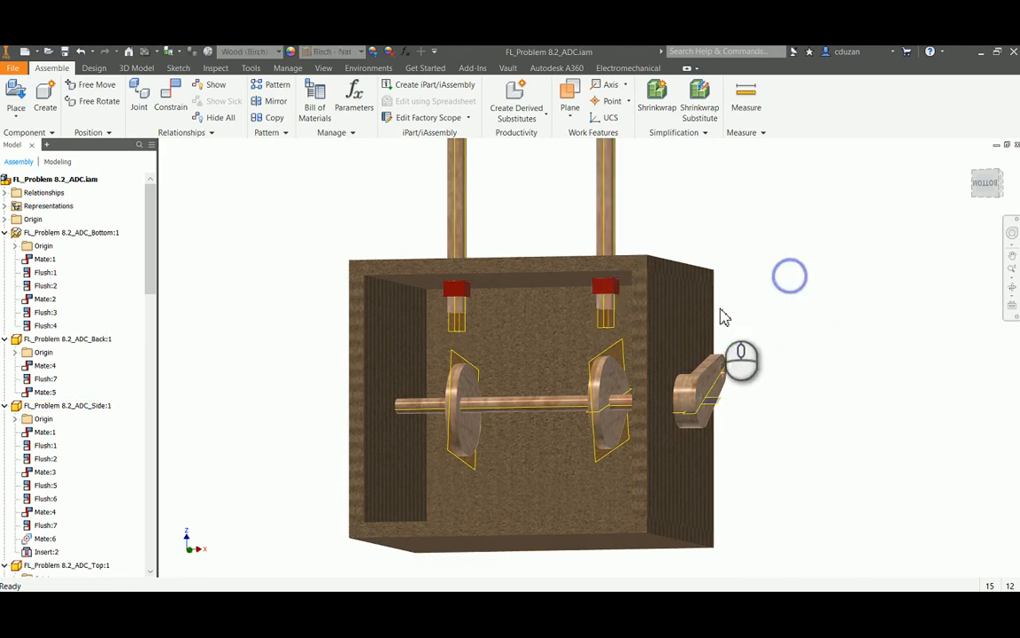
scroll(578, 326, "up", 3)
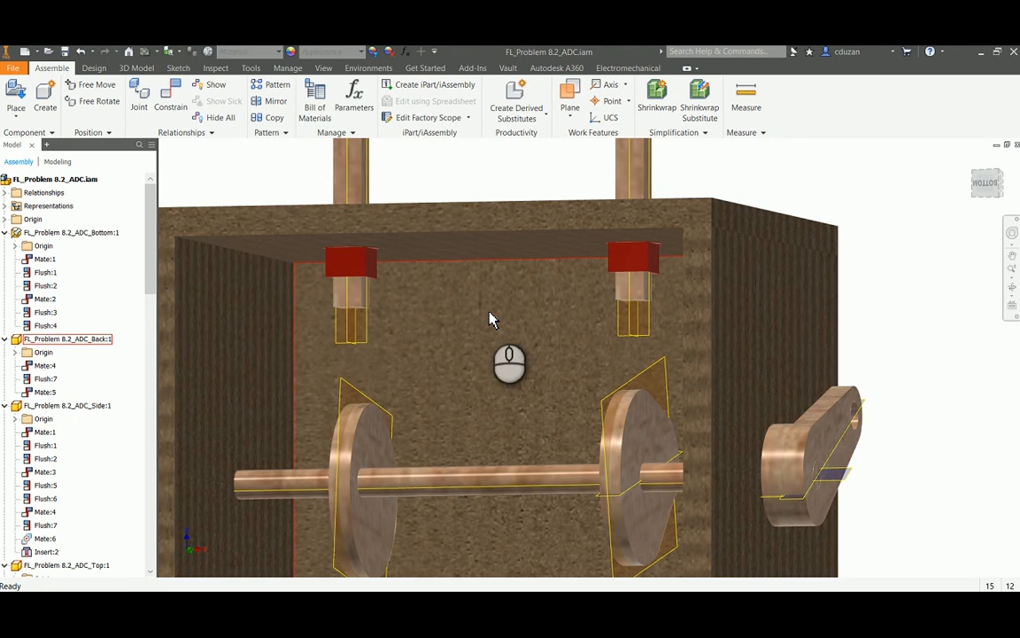
Open the part file FL_Problem 8.2_ADC_Rod Follower.ipt from the FL_Problem 8.2_ADC-Advanced folder
left_click(52, 51)
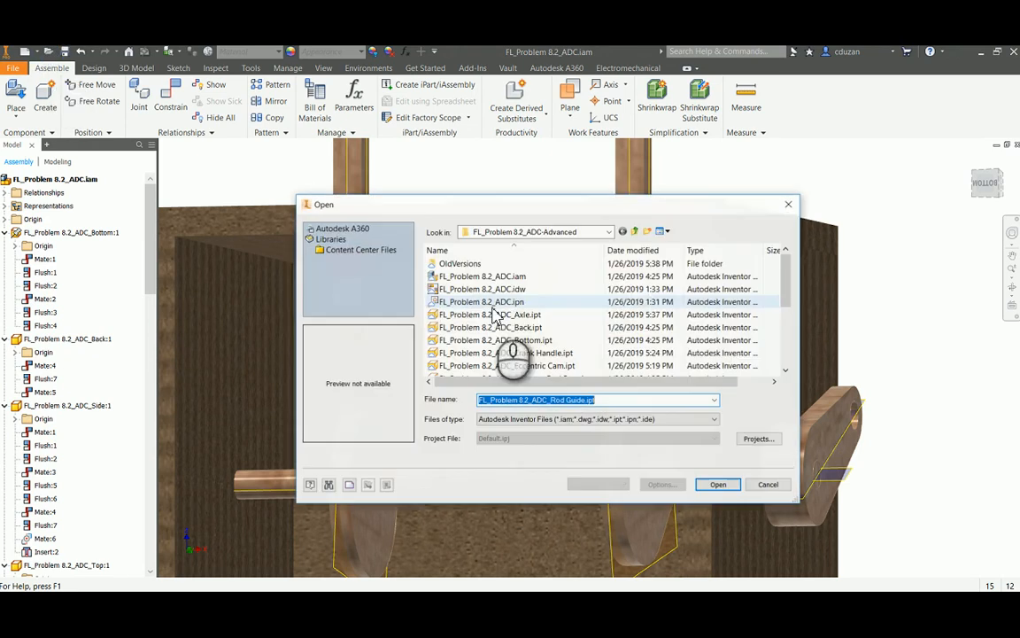
scroll(514, 350, "down", 3)
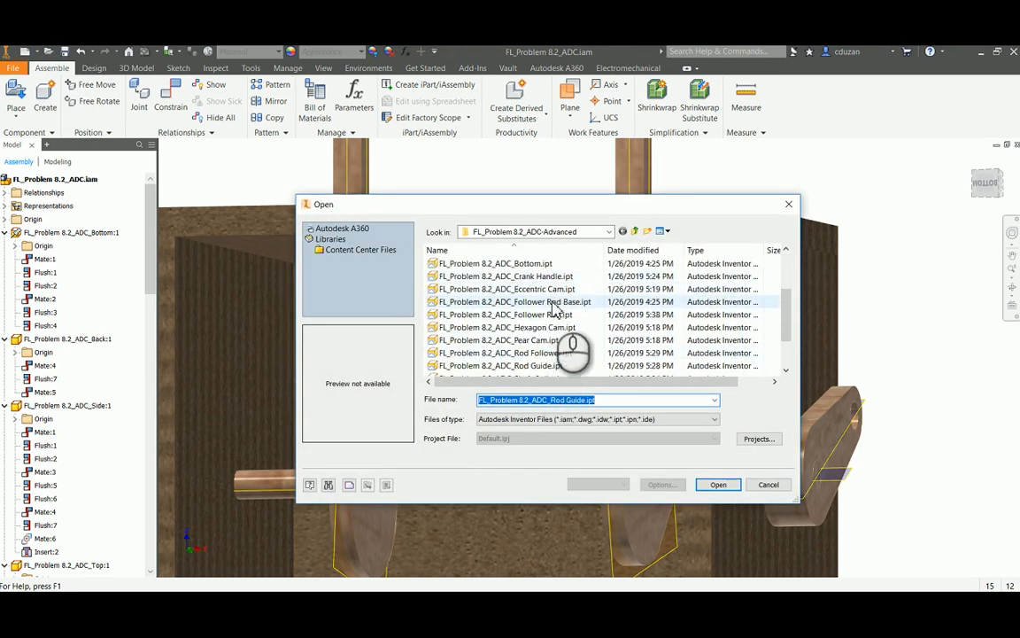
left_click(551, 302)
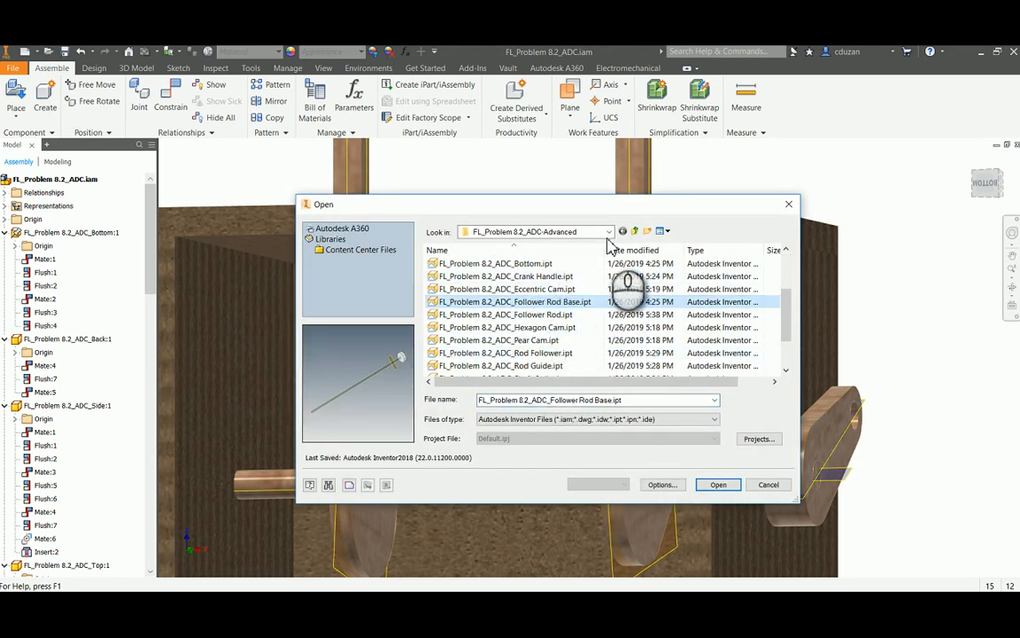
scroll(560, 326, "down", 2)
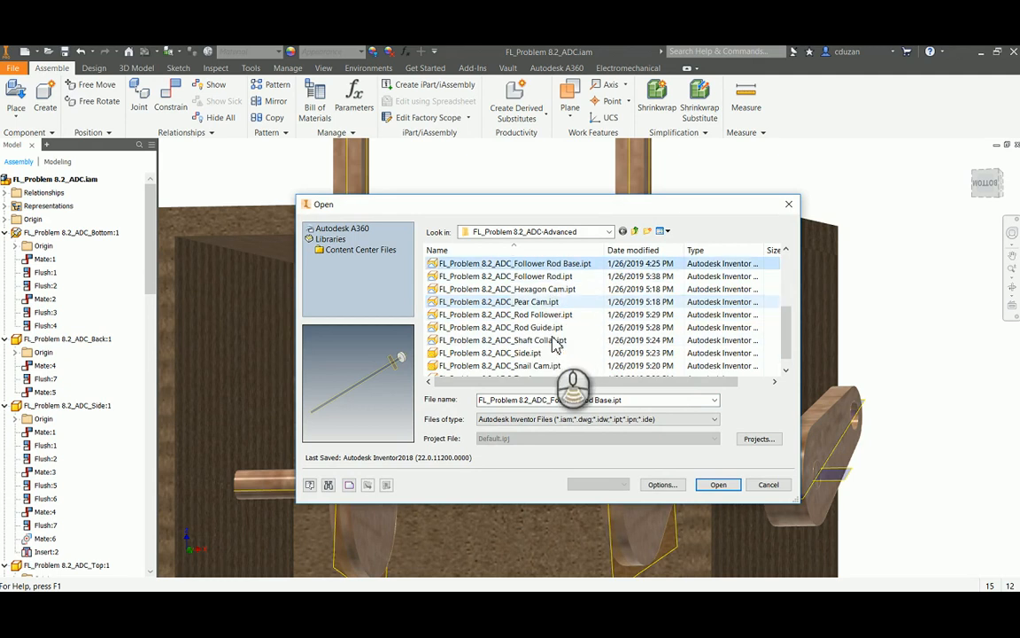
left_click(545, 301)
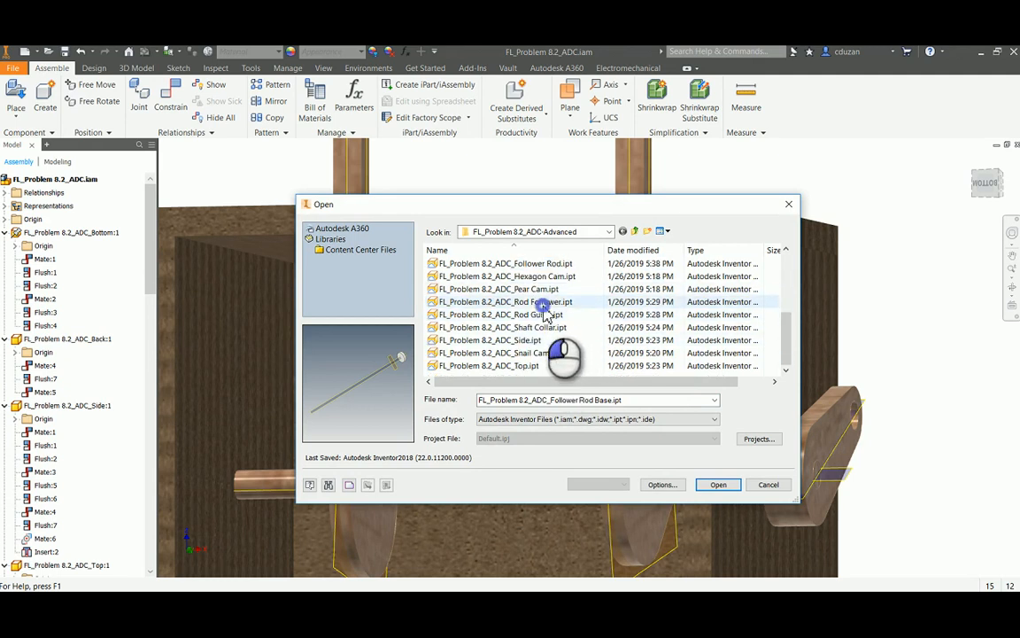
left_click(718, 485)
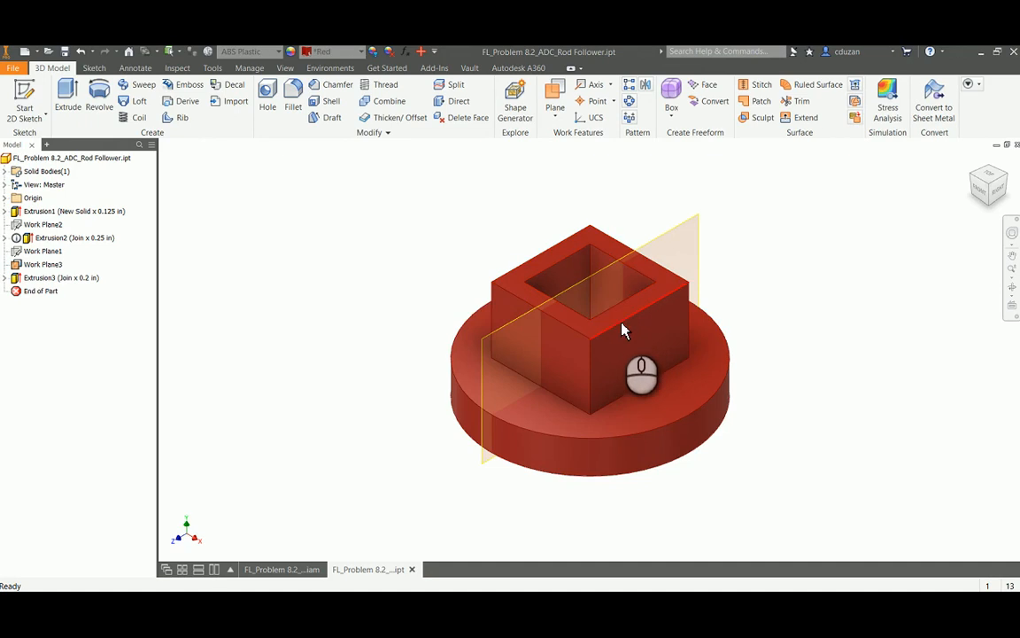
Examine the curved ridge on the rod follower's underside, and close the part to return to the assembly
middle_click_drag(660, 376, 672, 318, "shift")
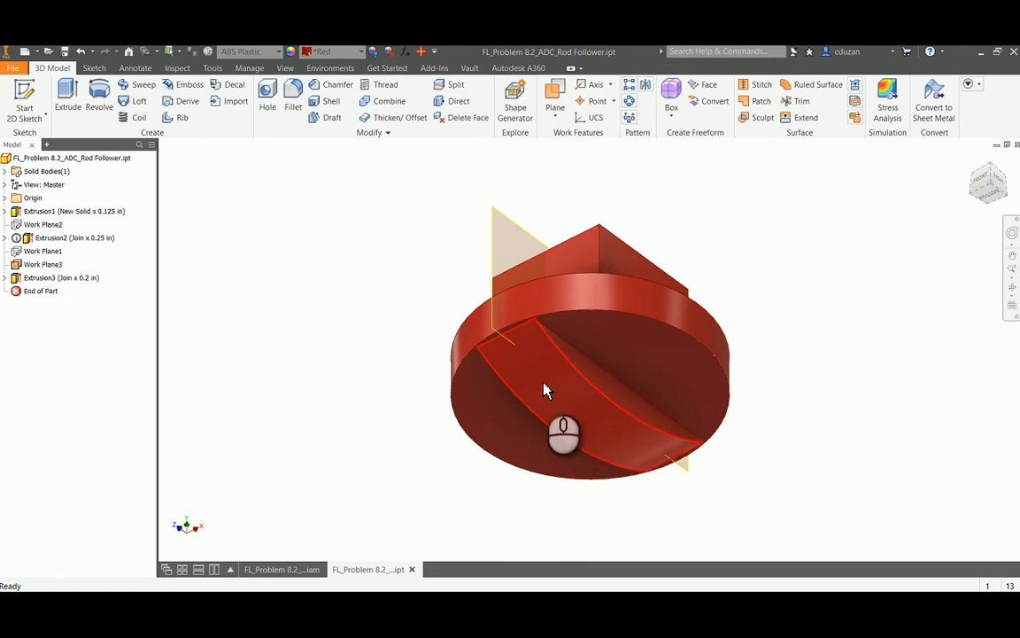
mouse_move(561, 405)
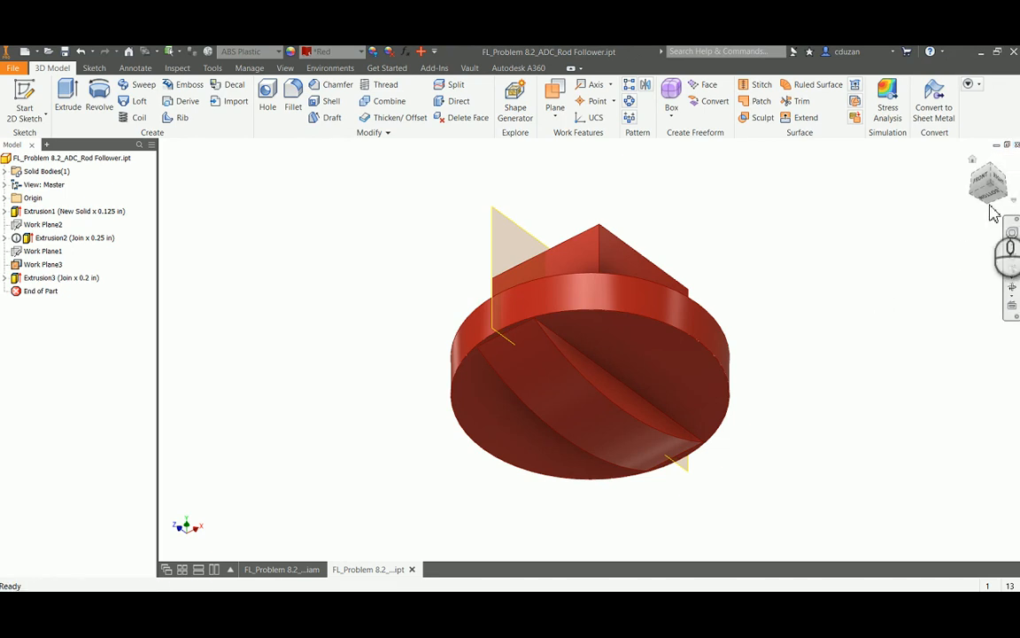
left_click(1017, 146)
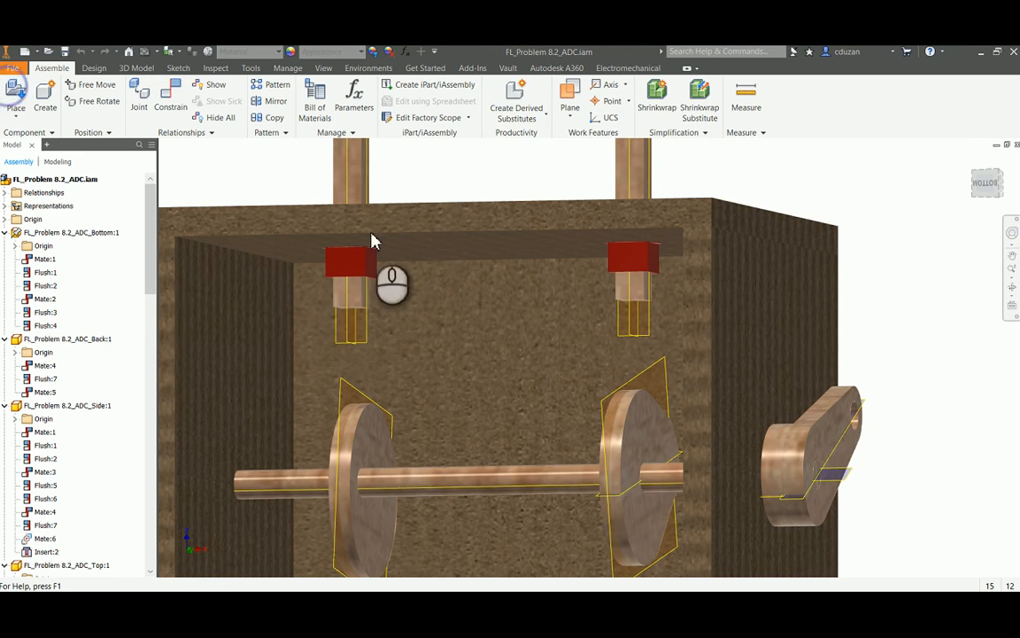
Place two instances of FL_Problem 8.2_ADC_Rod Follower.ipt in the assembly, one beside the box and one above it
scroll(563, 368, "down", 5)
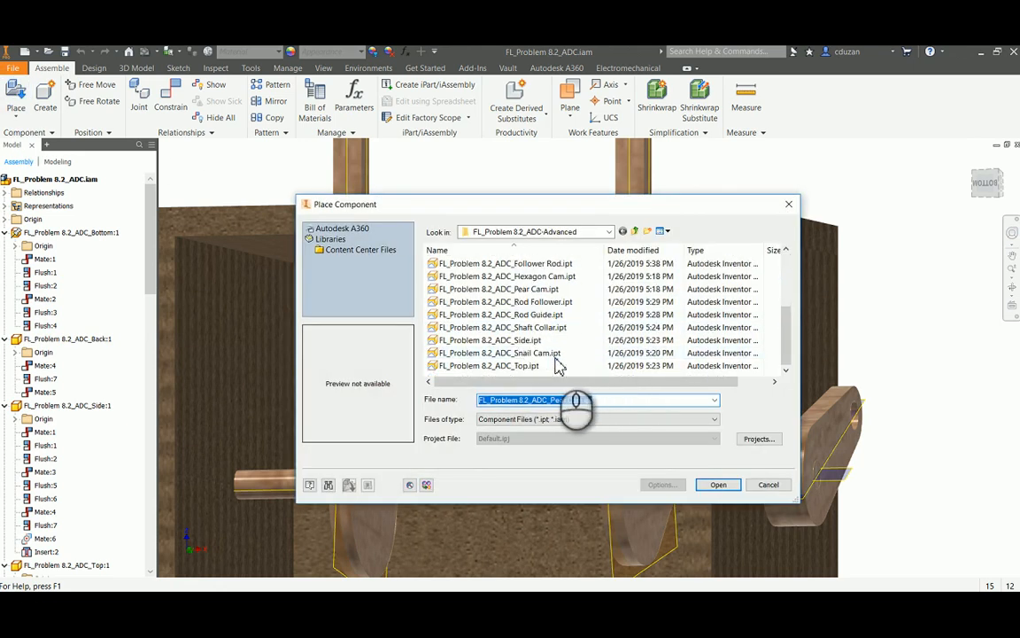
left_click(535, 316)
left_click(550, 302)
left_click(719, 485)
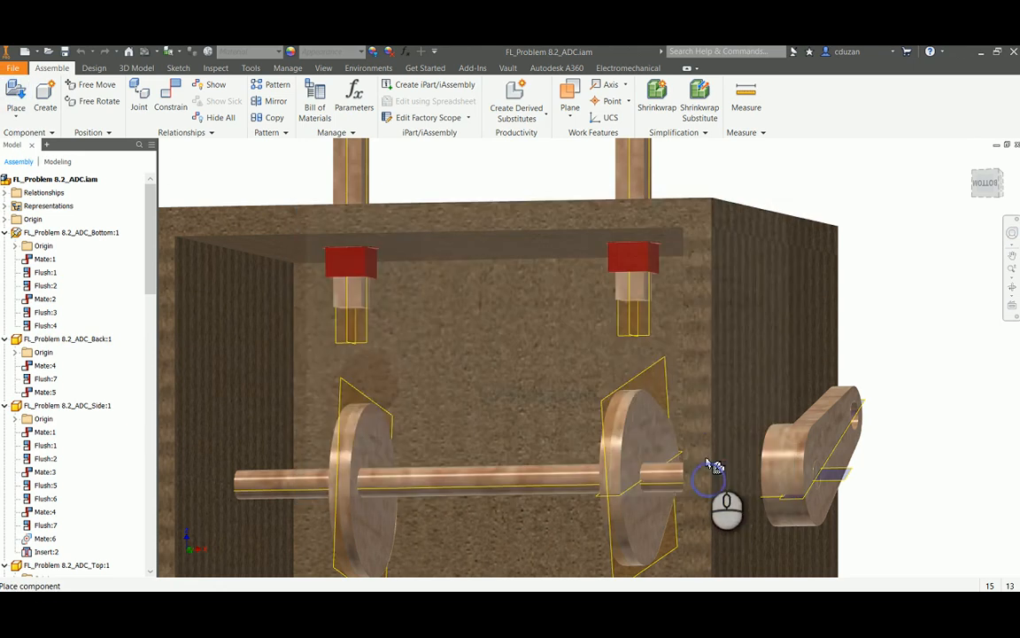
scroll(716, 467, "up", 3)
left_click(868, 319)
left_click(591, 245)
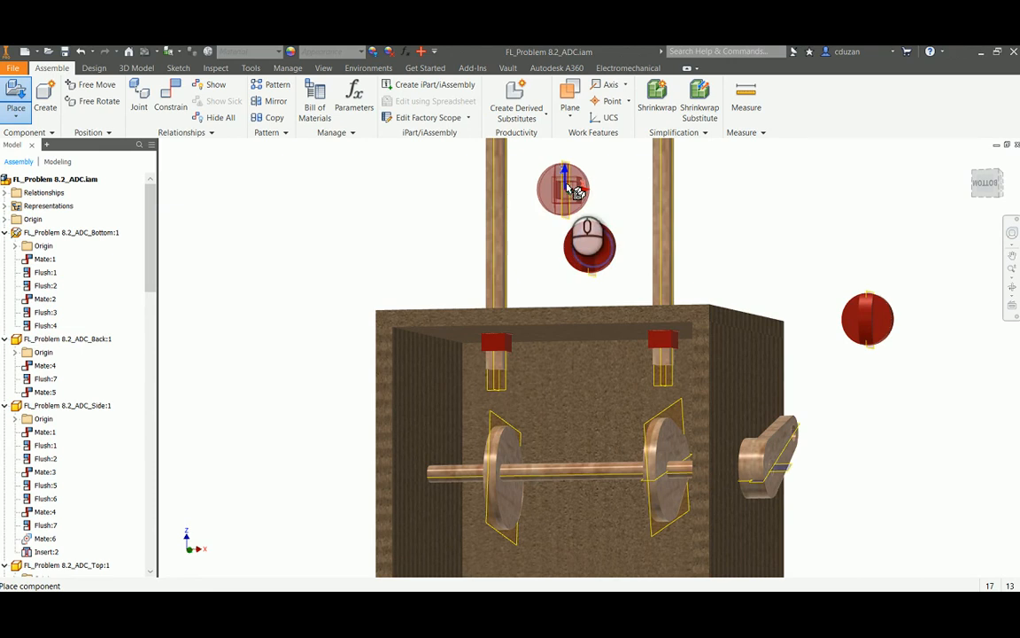
right_click(567, 184)
left_click(605, 188)
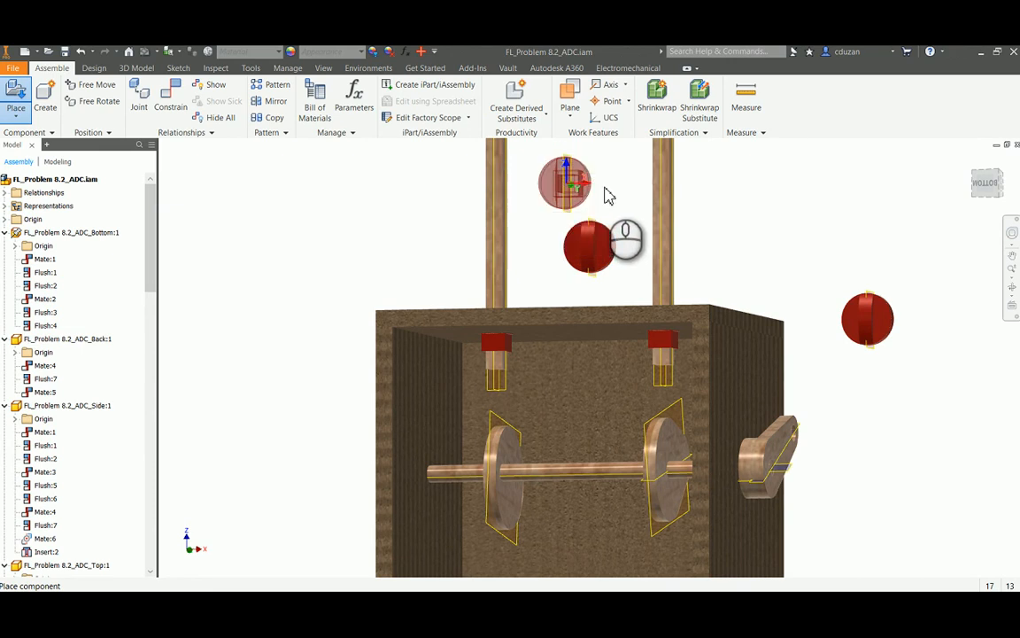
Free-rotate the rod follower above the box so its square socket faces up
middle_click_drag(682, 284, 720, 328, "shift")
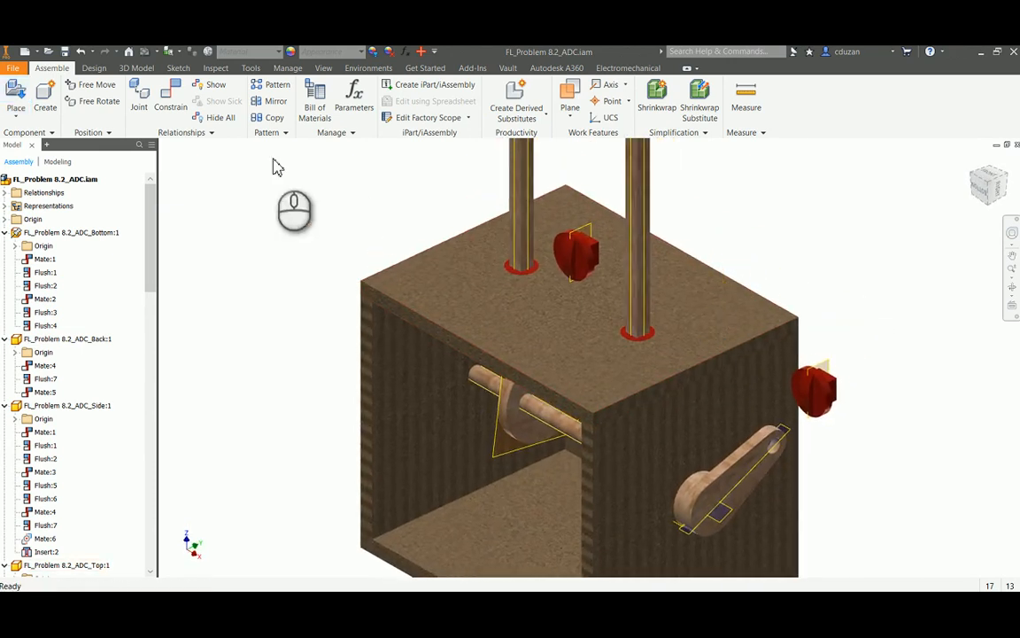
left_click(93, 100)
mouse_move(585, 248)
left_mouse_down()
mouse_move(595, 211)
mouse_move(561, 276)
mouse_move(656, 291)
mouse_move(626, 295)
mouse_move(636, 257)
mouse_move(597, 274)
mouse_move(591, 236)
left_mouse_up()
left_click_drag(690, 217, 709, 229)
right_click(709, 214)
left_click(758, 217)
Move the rod follower beside the box farther up and free-rotate it so its square socket faces up
left_click_drag(811, 390, 837, 245)
left_click(882, 295)
left_click(98, 101)
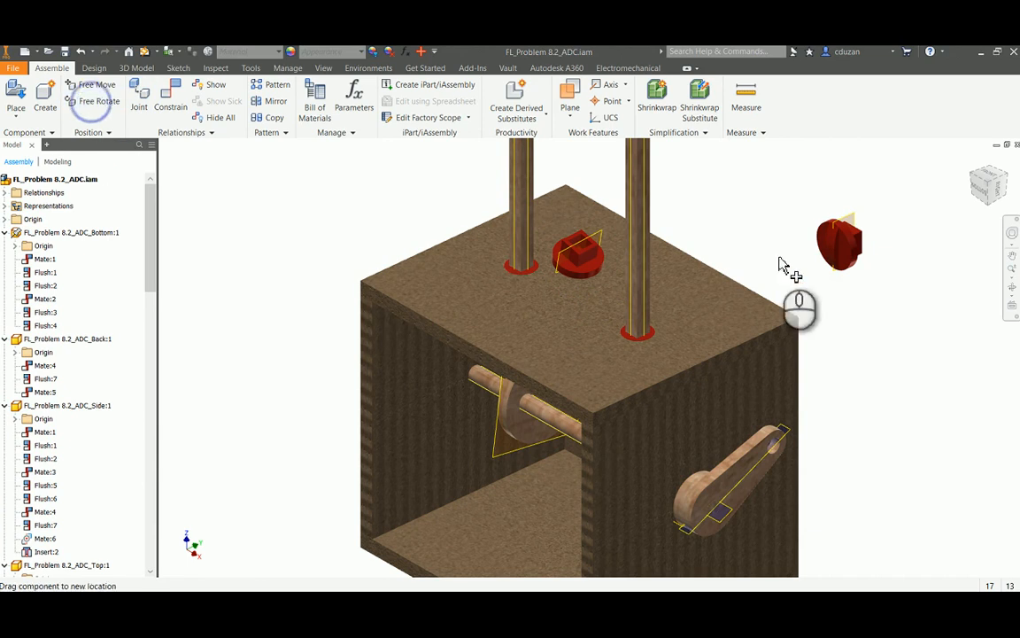
left_click(845, 244)
left_click_drag(829, 243, 808, 293)
left_click_drag(920, 290, 877, 197)
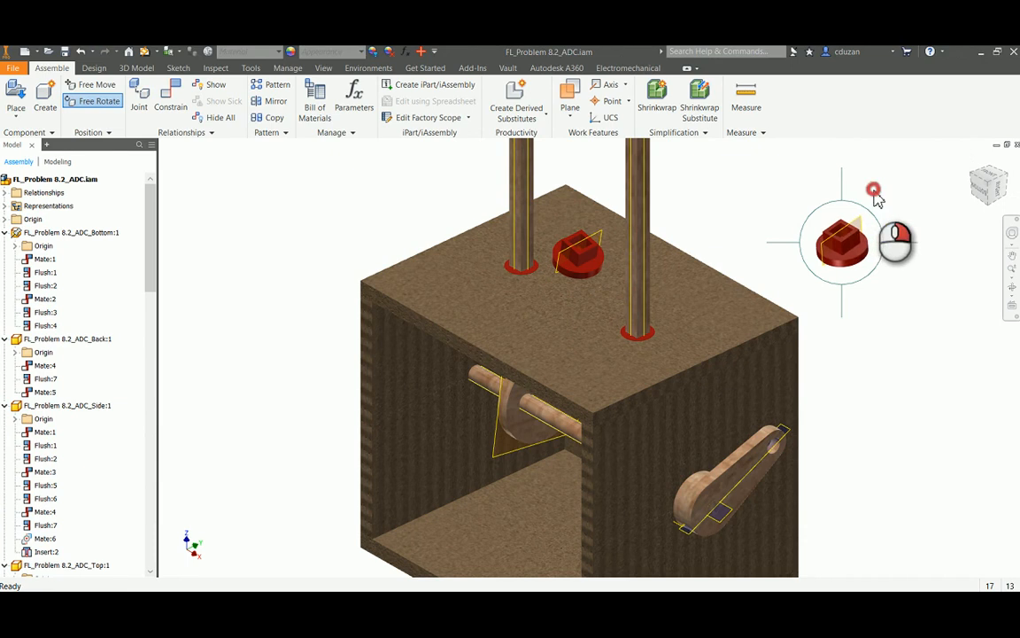
right_click(874, 191)
left_click(917, 193)
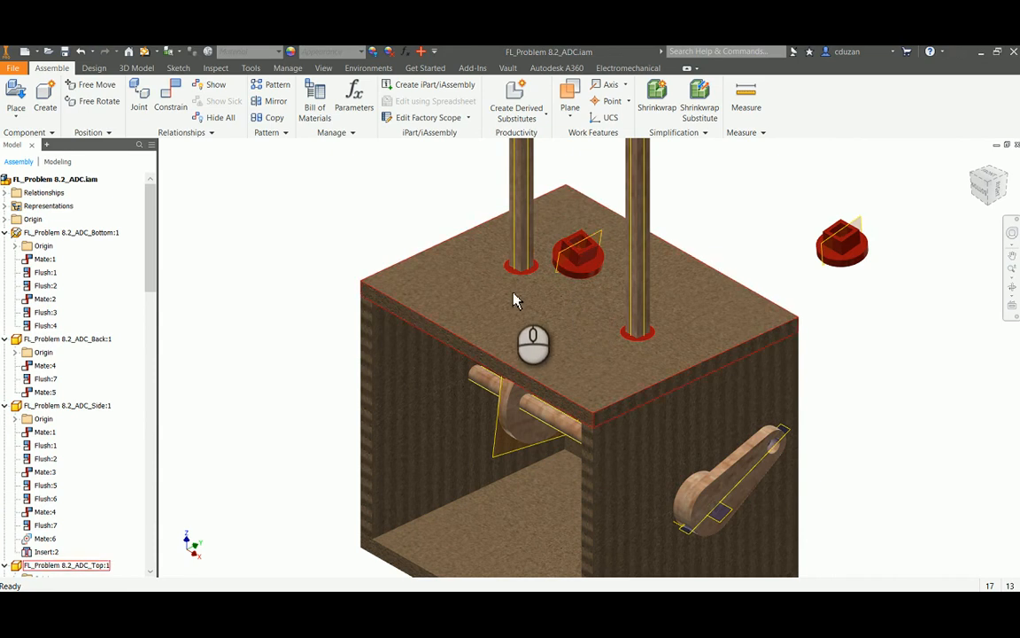
Pull the follower rod farther from the crank up out of its guide, clear of the box top
mouse_move(532, 319)
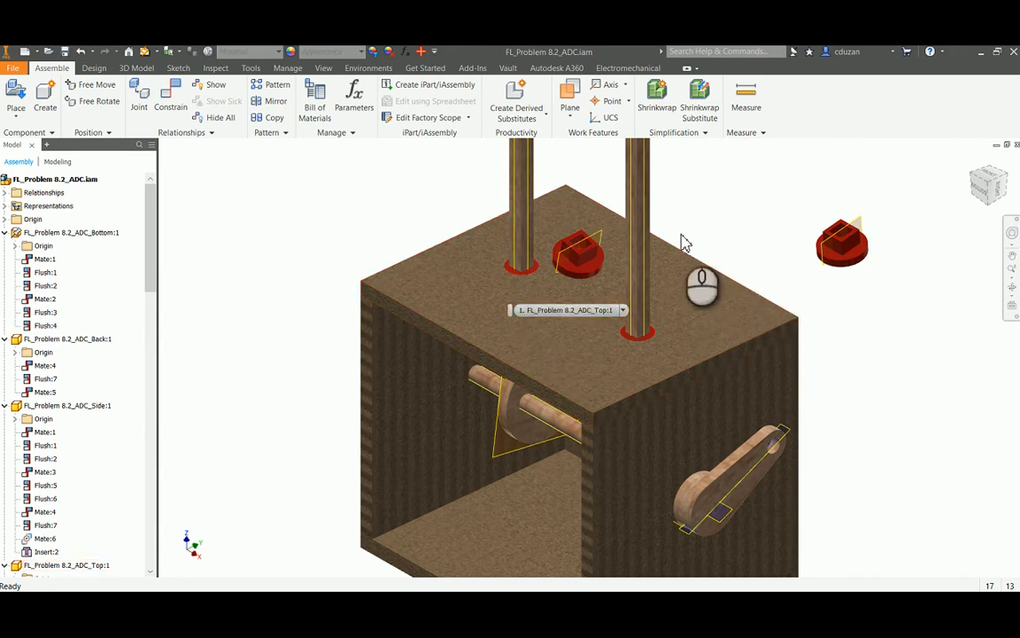
middle_click_drag(679, 241, 643, 323)
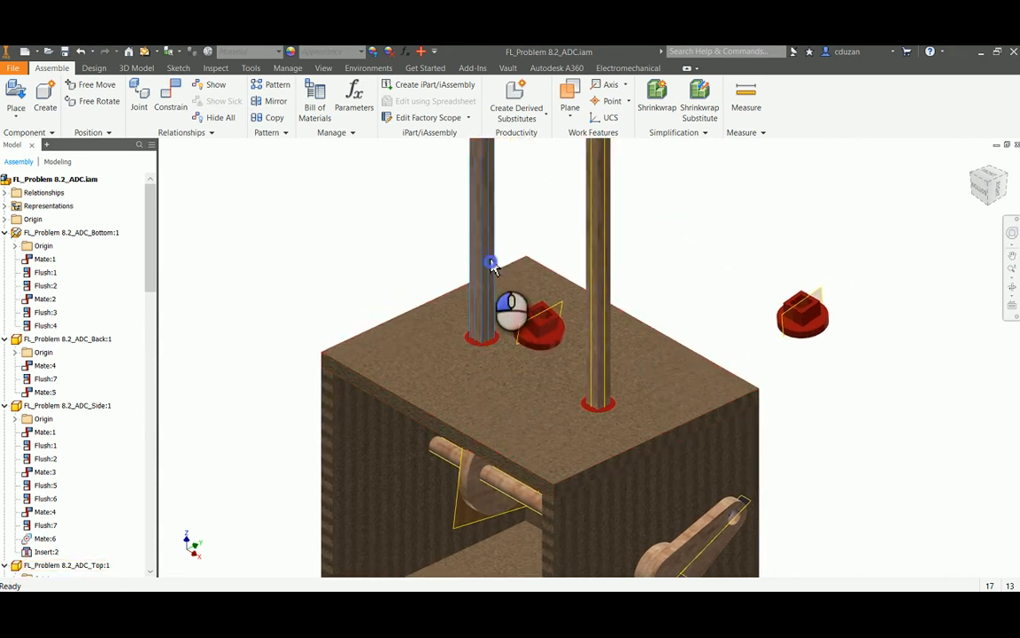
left_click_drag(489, 276, 499, 121)
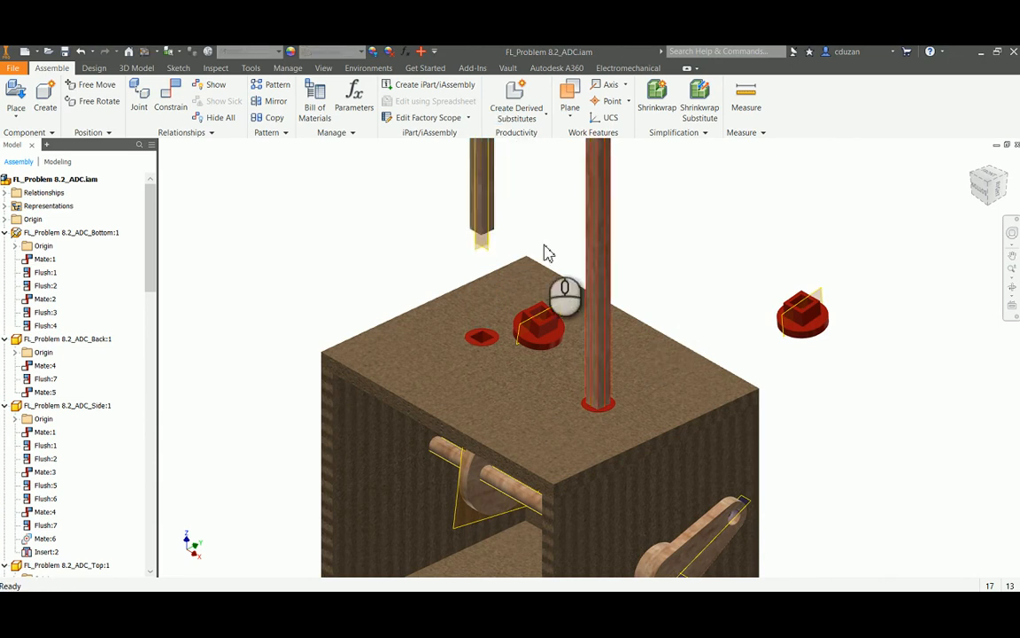
left_click(171, 99)
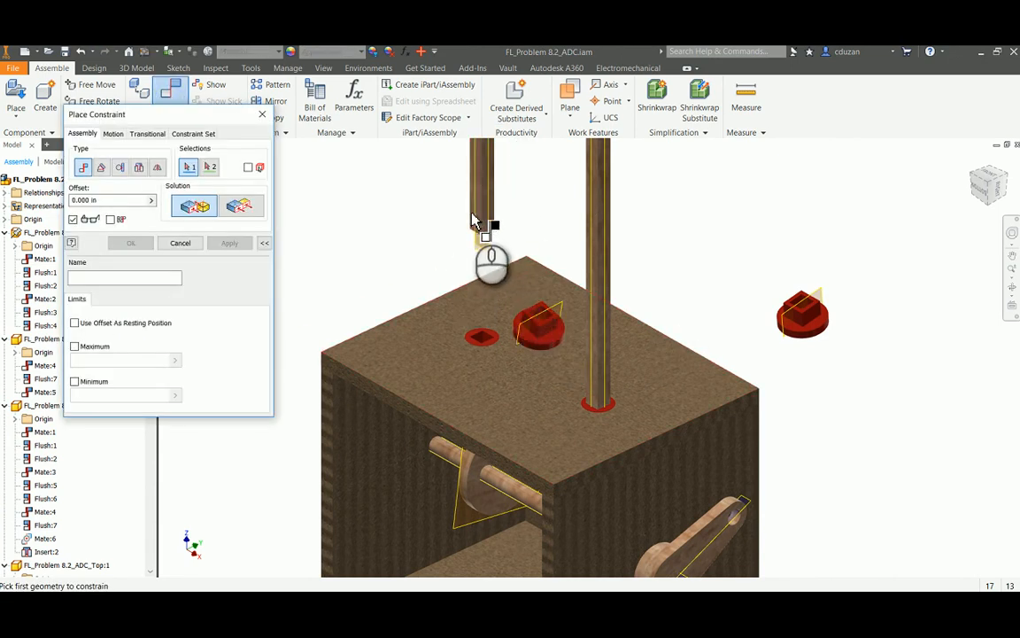
key("Escape")
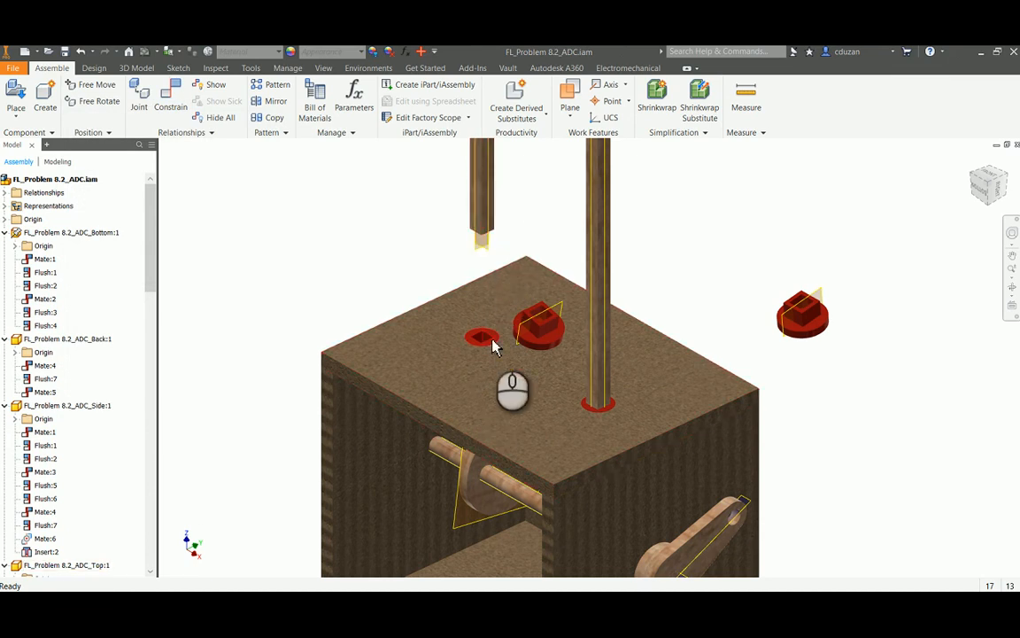
Mate the socket floor of the rod follower above the box with the lower end face of the raised rod
left_click(173, 96)
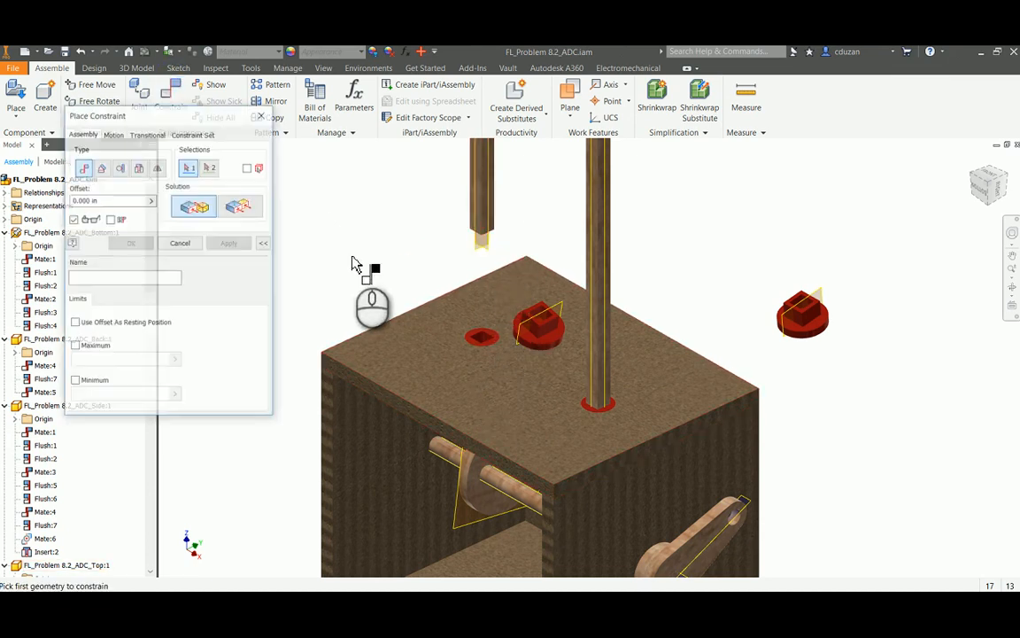
middle_click_drag(540, 351, 526, 361, "shift")
scroll(526, 350, "up", 5)
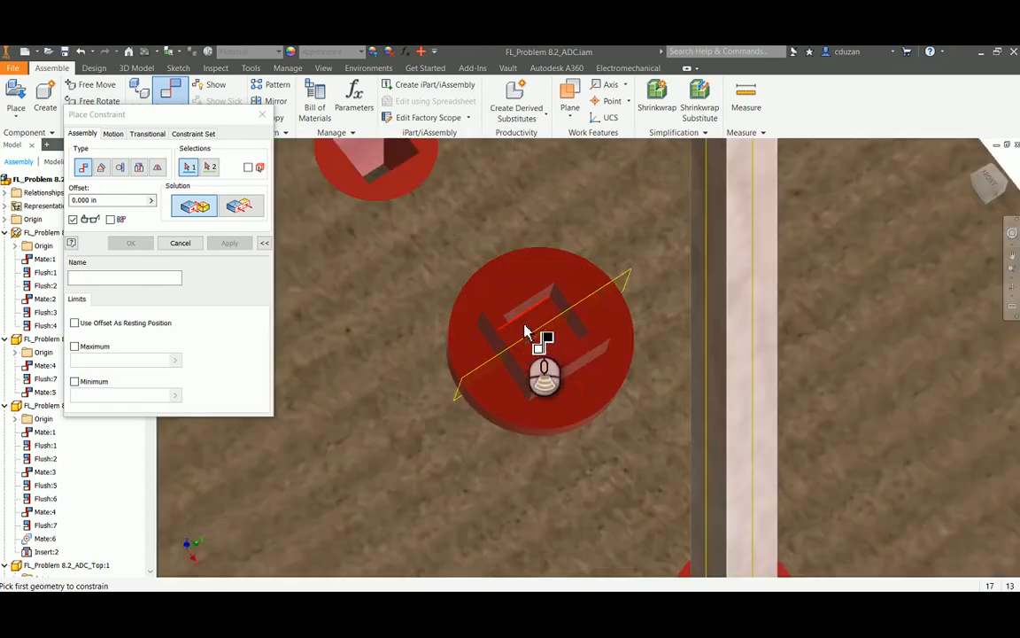
left_click(534, 324)
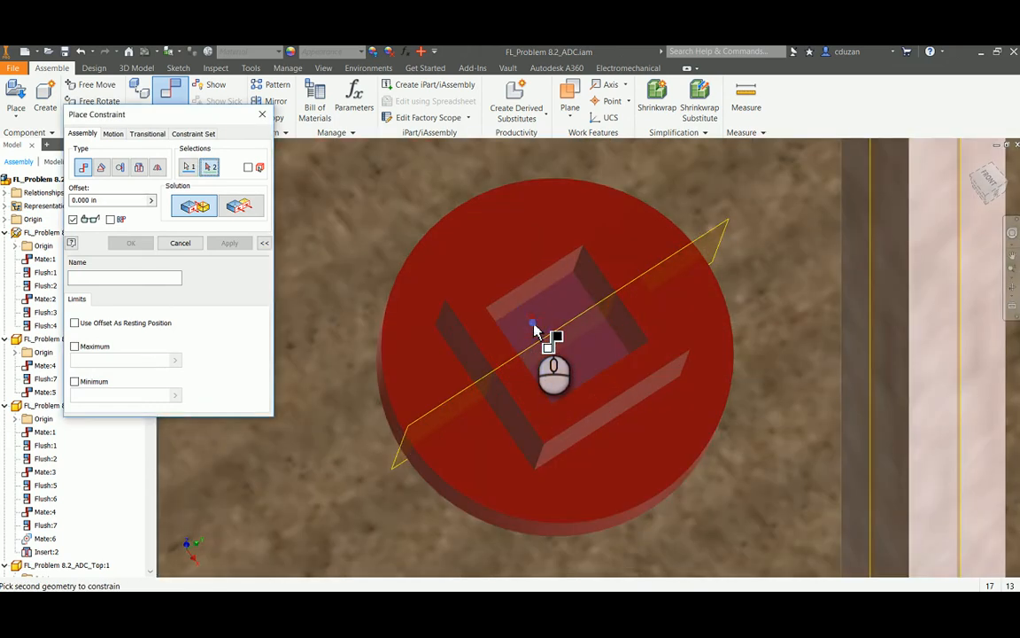
scroll(534, 324, "down", 4)
middle_click_drag(534, 323, 590, 305, "shift")
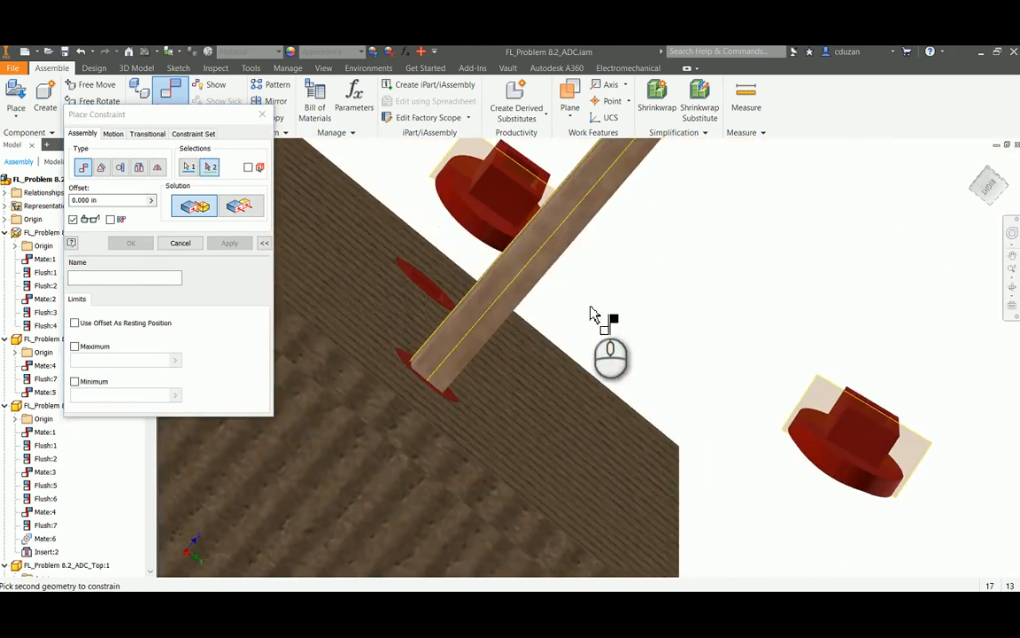
scroll(591, 302, "down", 5)
middle_click_drag(587, 248, 665, 221, "shift")
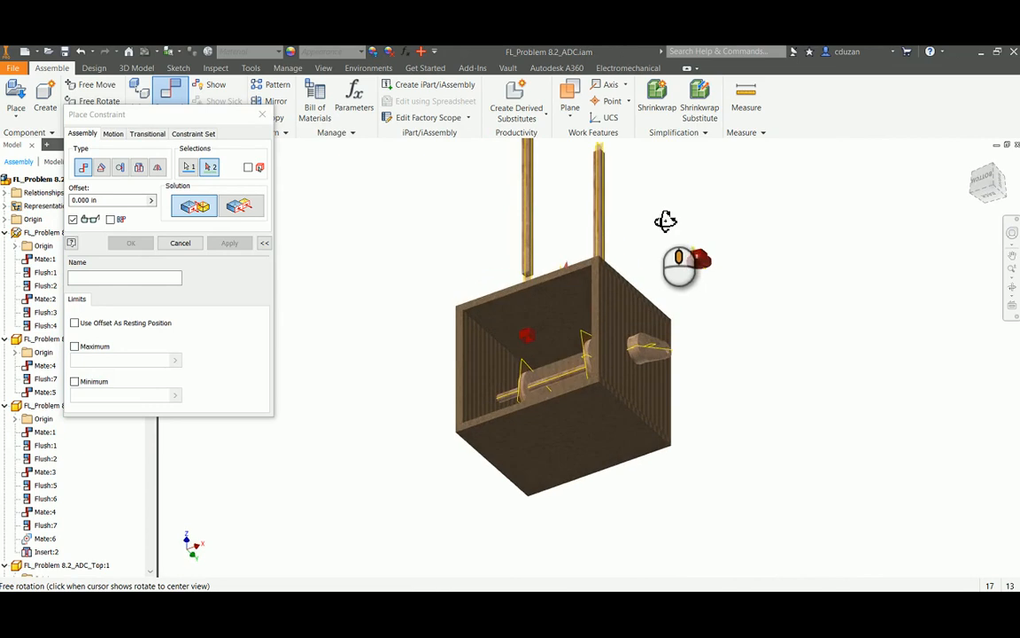
scroll(510, 282, "up", 5)
left_click(813, 288)
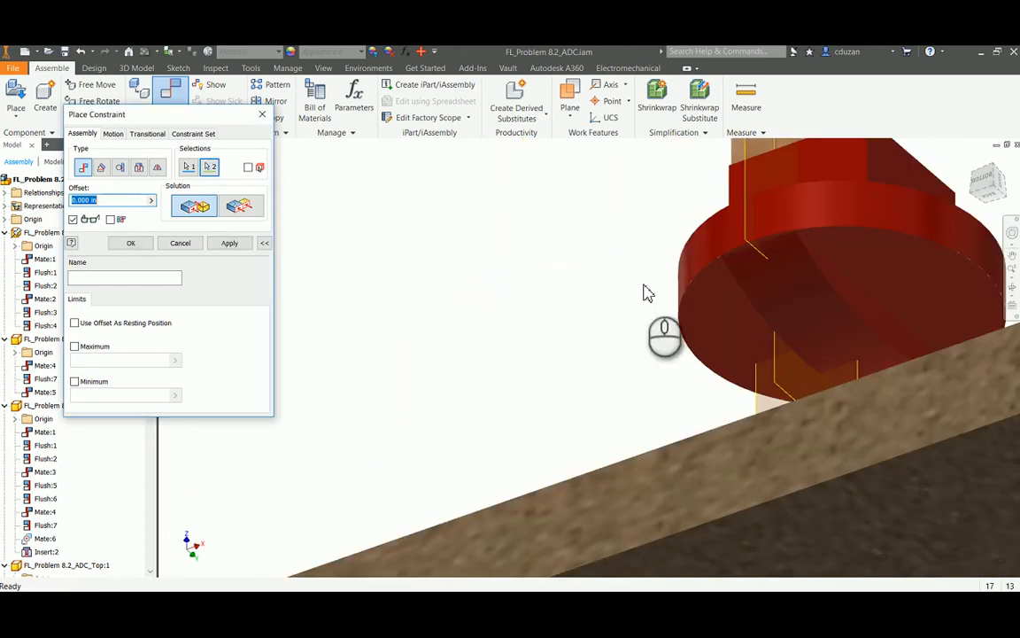
left_click(228, 242)
left_click(187, 242)
Mate one inner wall of that follower's socket with the matching side face of the raised rod, offset 0.000 in
scroll(392, 277, "down", 3)
middle_click_drag(670, 276, 629, 350, "shift")
left_click(170, 93)
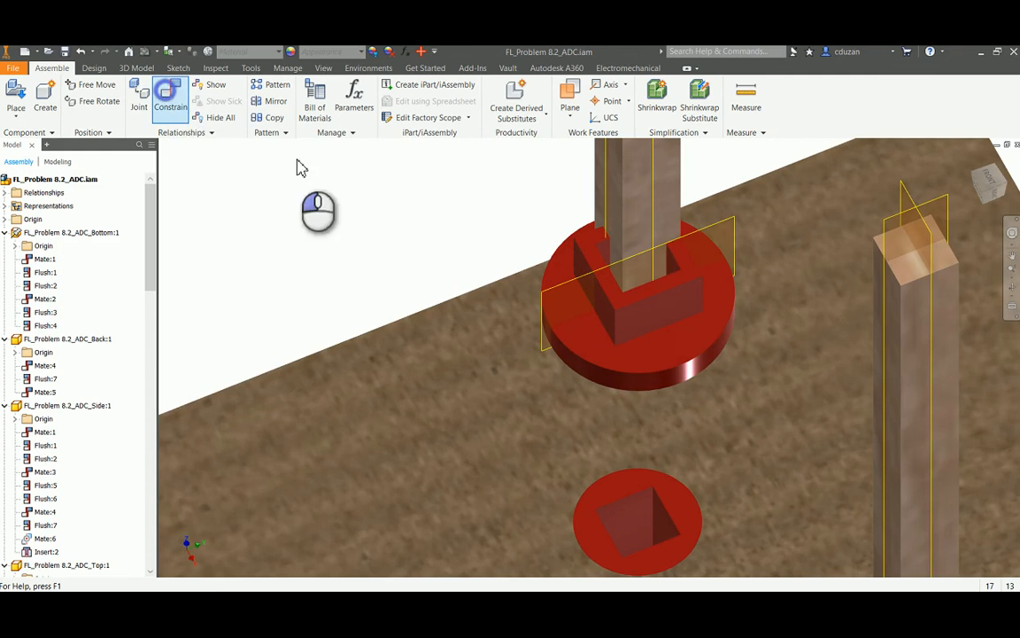
left_click(665, 282)
middle_click_drag(665, 282, 707, 340, "shift")
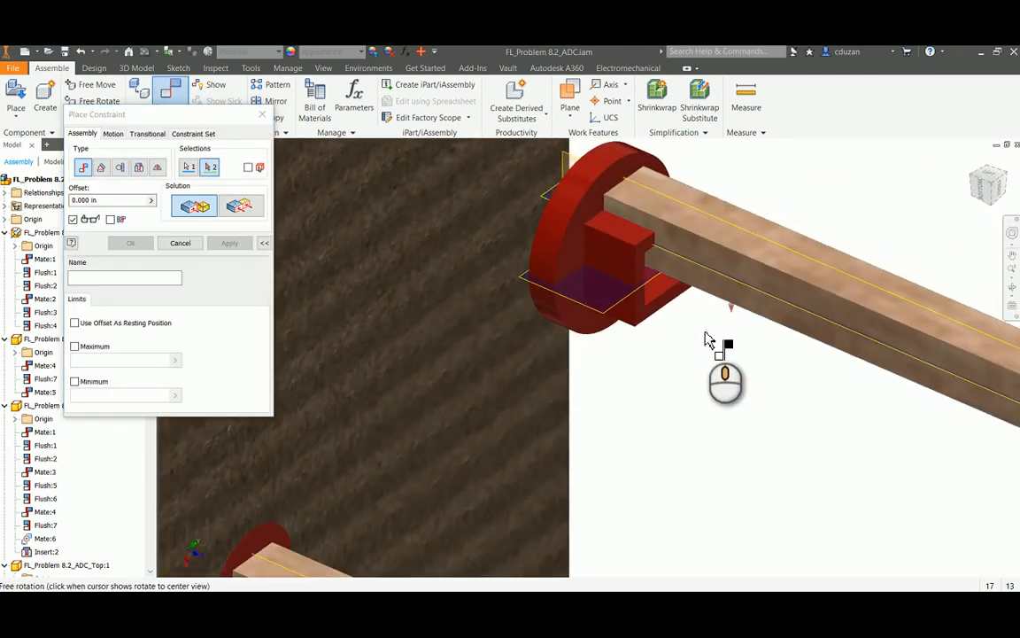
left_click(658, 292)
left_click(240, 245)
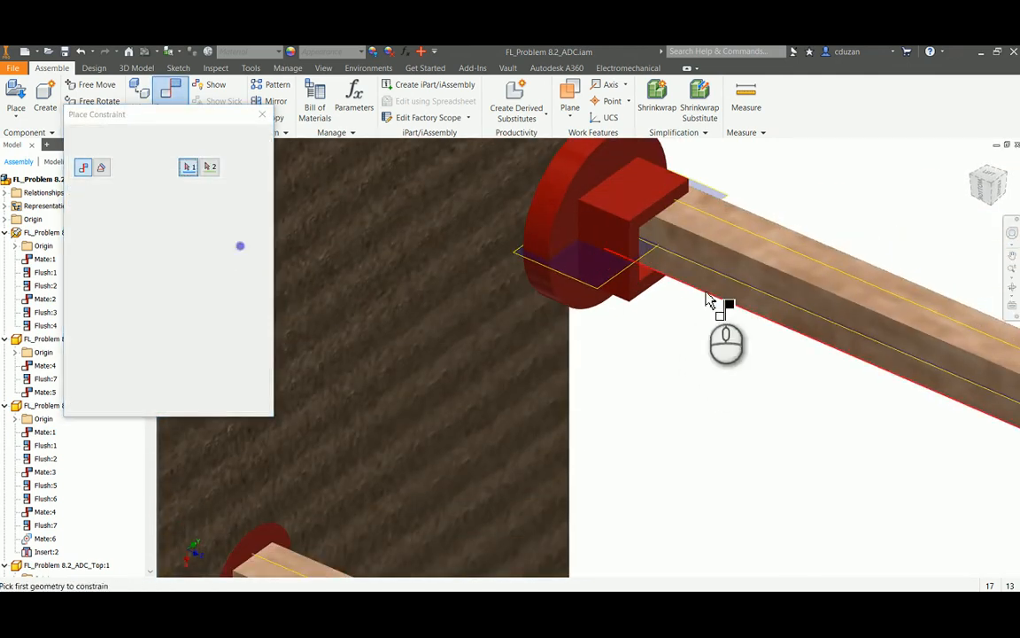
Mate the adjacent side face of the raised rod with the follower socket's other inner wall to seat it fully
left_click(716, 282)
middle_click_drag(716, 282, 667, 255, "shift")
left_click(691, 208)
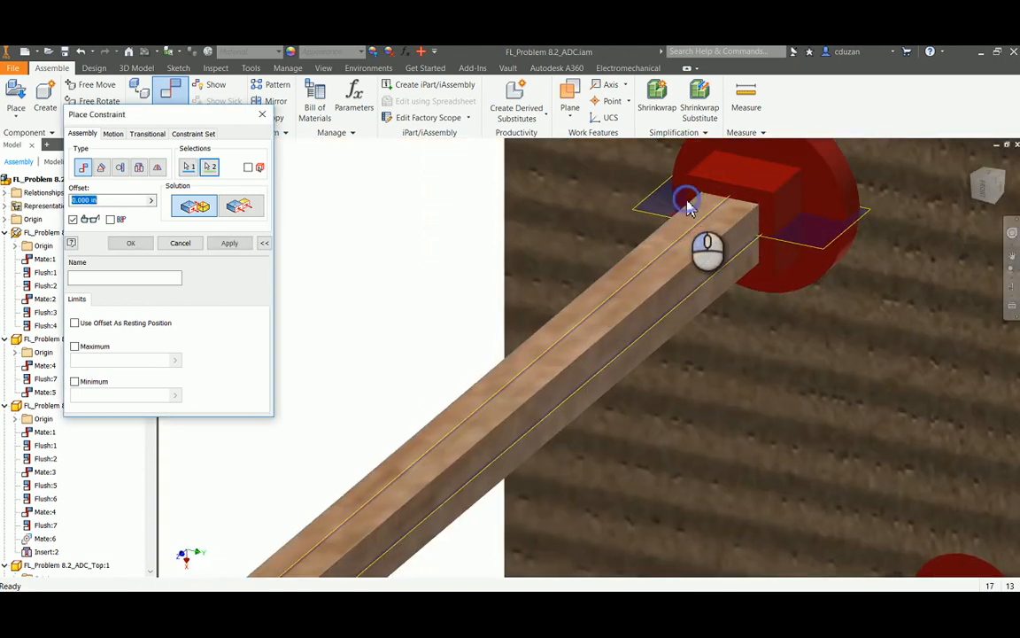
left_click(234, 247)
left_click(188, 245)
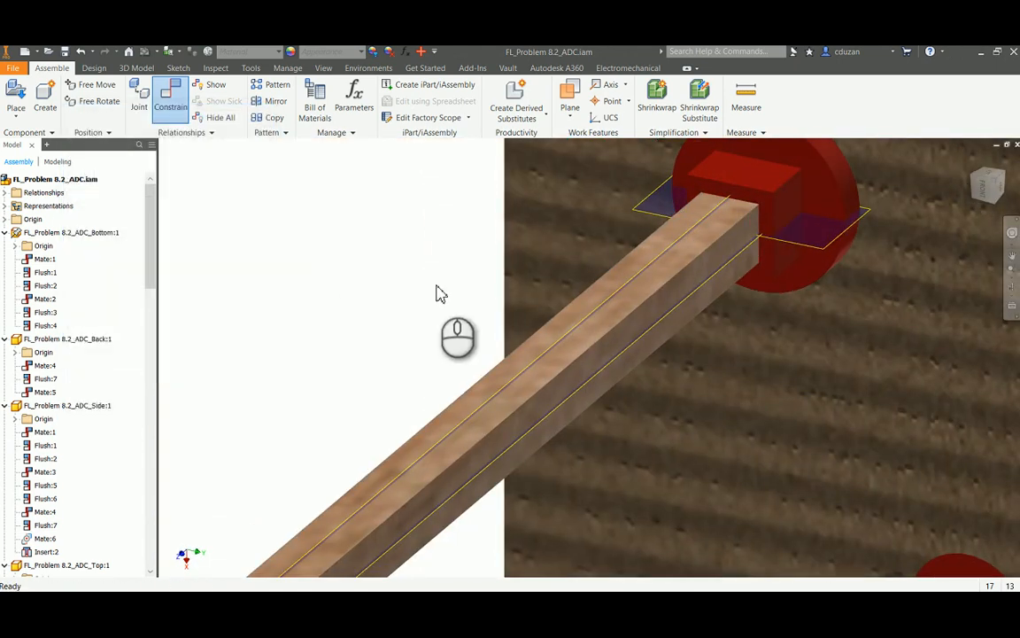
Slide the rod with its attached follower back through the guide so the follower sits inside the box near its cam
scroll(439, 292, "up", 5)
middle_click_drag(524, 314, 619, 314, "shift")
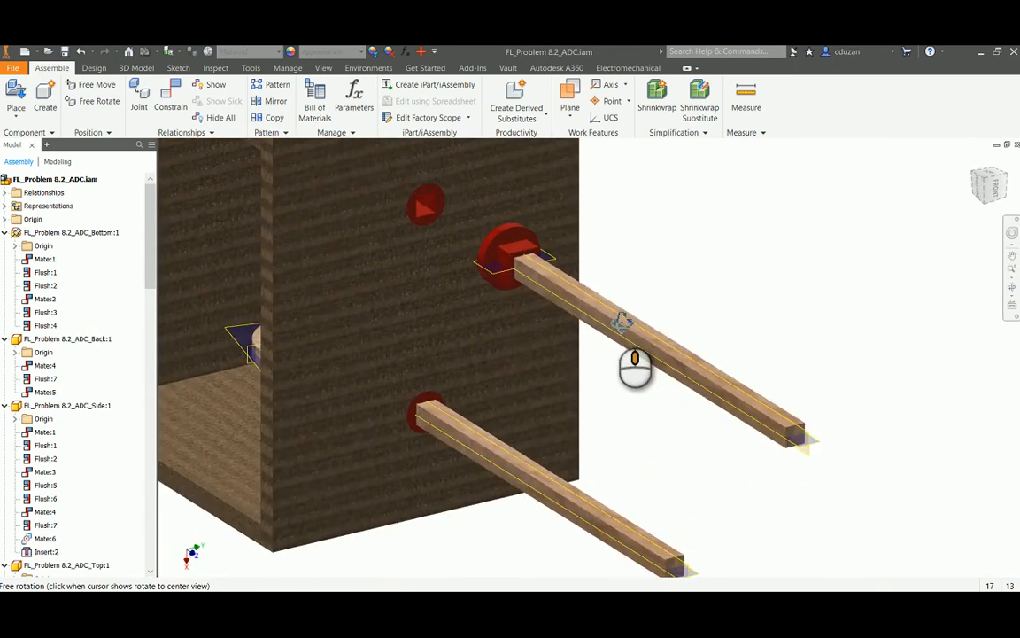
left_click_drag(564, 293, 586, 299)
middle_click_drag(659, 332, 678, 380)
left_click_drag(682, 374, 447, 264)
middle_click_drag(465, 297, 571, 303, "shift")
scroll(574, 303, "up", 3)
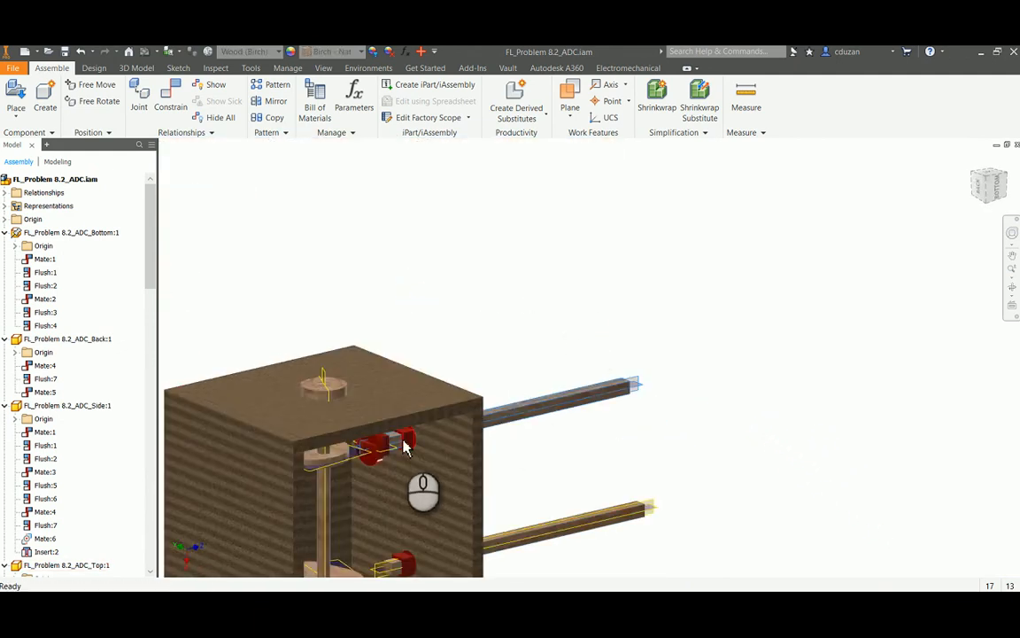
scroll(404, 448, "down", 6)
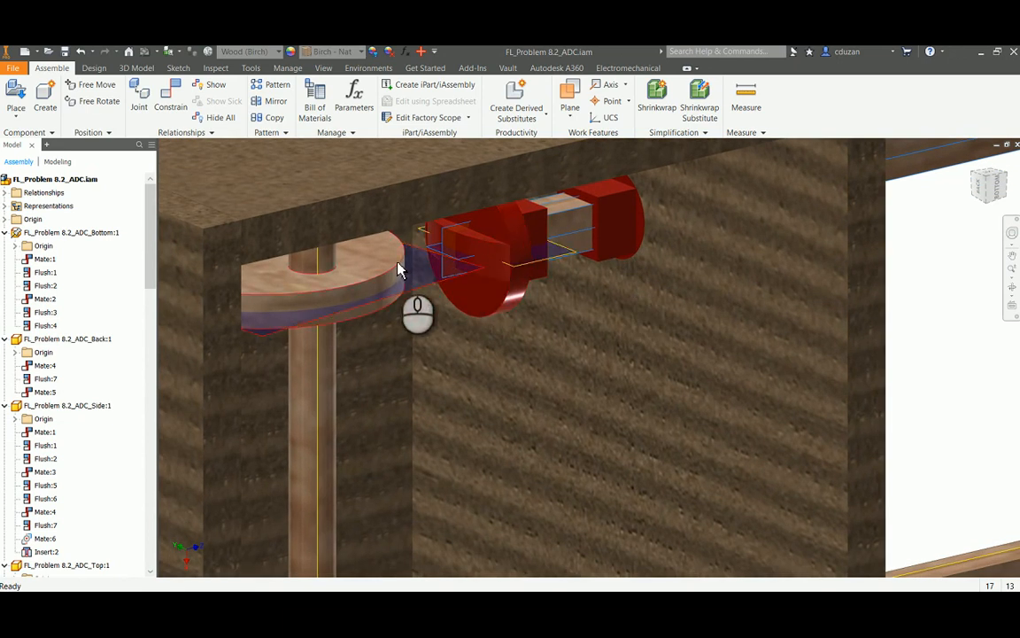
scroll(398, 270, "up", 8)
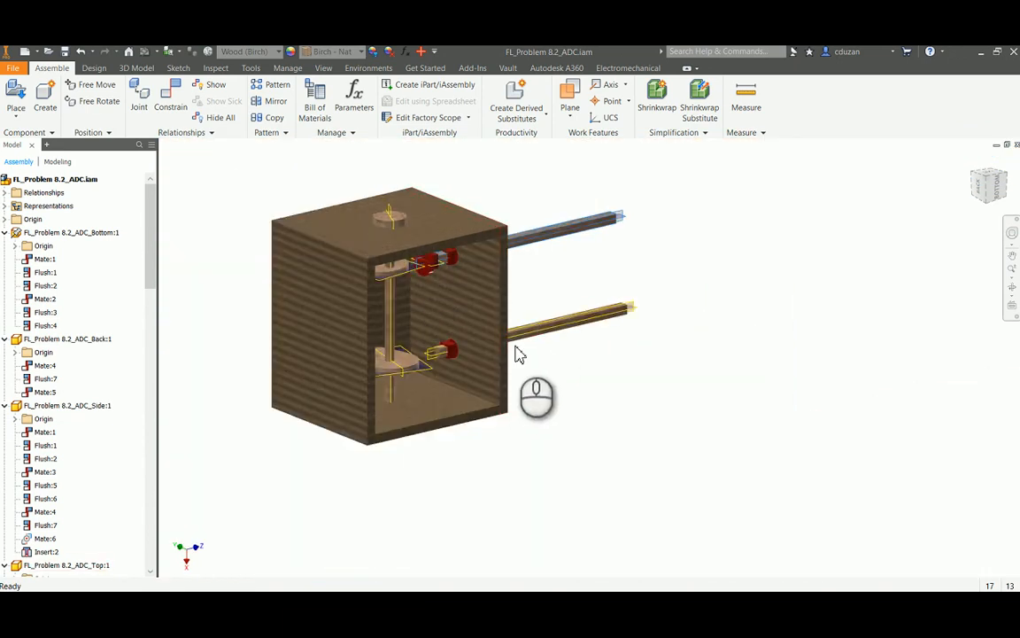
Pull the follower rod nearer the crank completely out of its guide and the box
scroll(519, 354, "down", 3)
left_click_drag(522, 337, 753, 280)
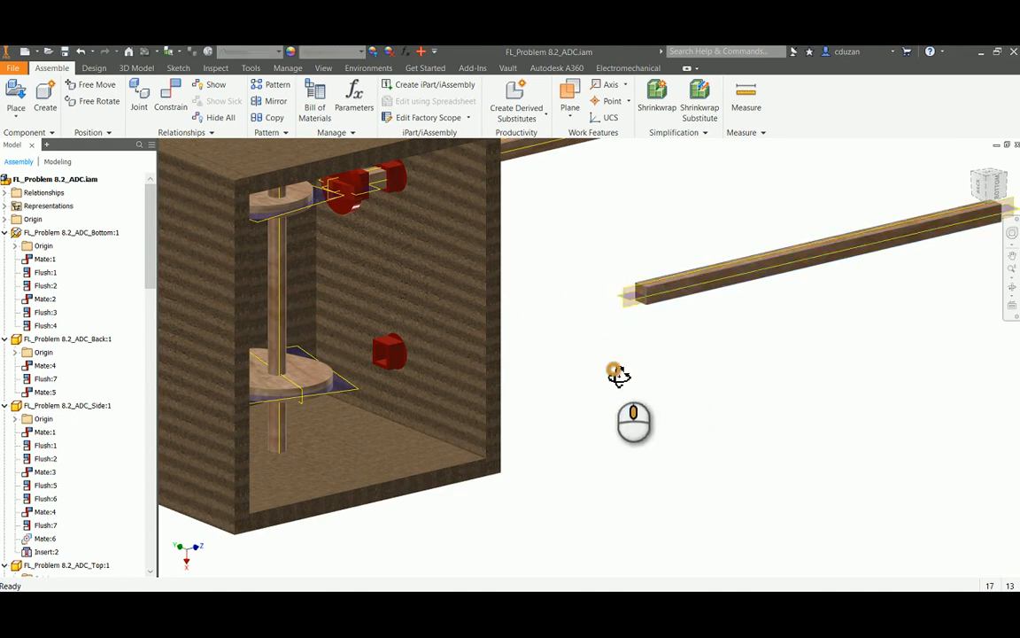
middle_click_drag(615, 371, 504, 364, "shift")
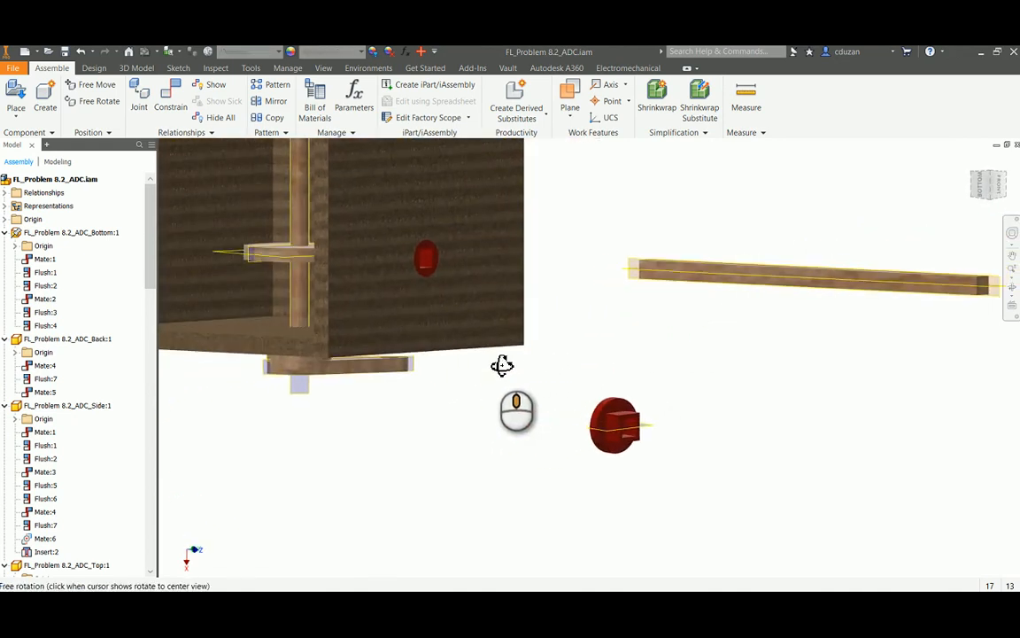
Mate the socket floor of the second rod follower with the inner end face of the pulled-out rod
left_click(171, 97)
scroll(620, 443, "down", 5)
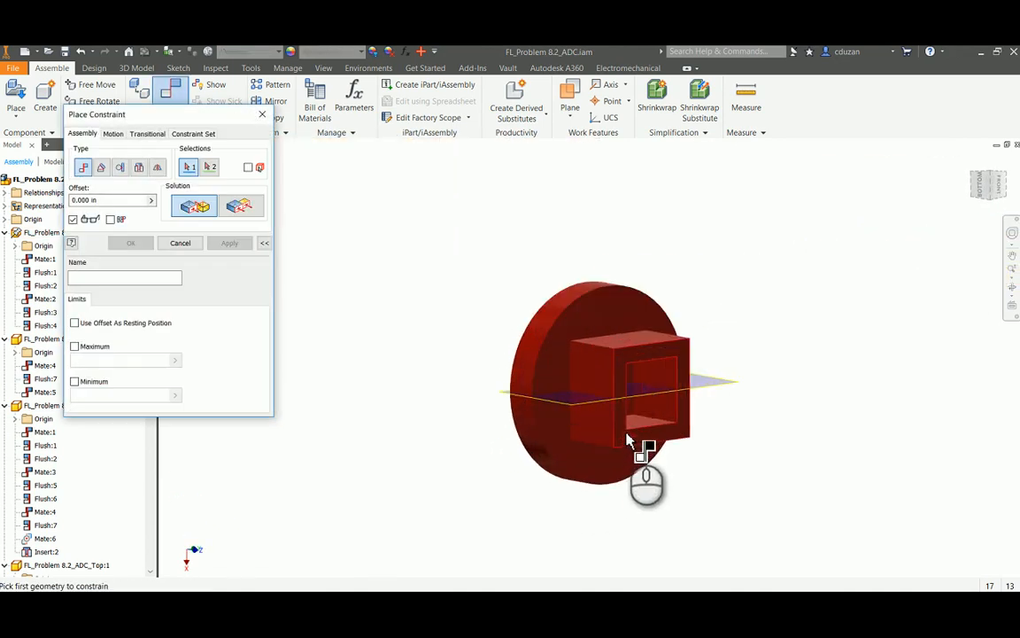
scroll(671, 416, "down", 3)
middle_click_drag(656, 401, 647, 394, "shift")
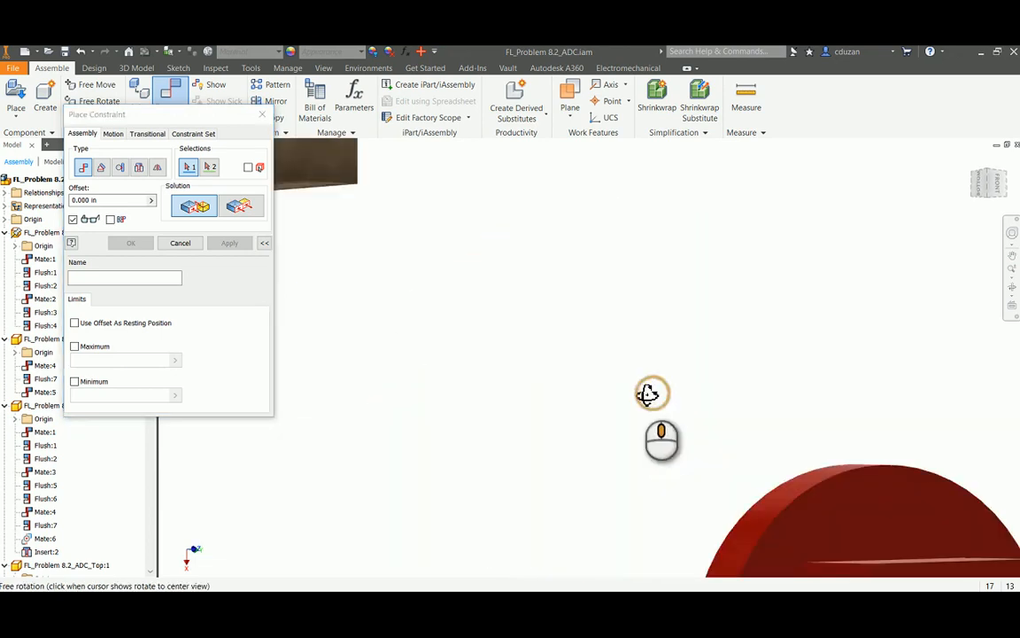
scroll(646, 393, "up", 4)
scroll(737, 477, "down", 5)
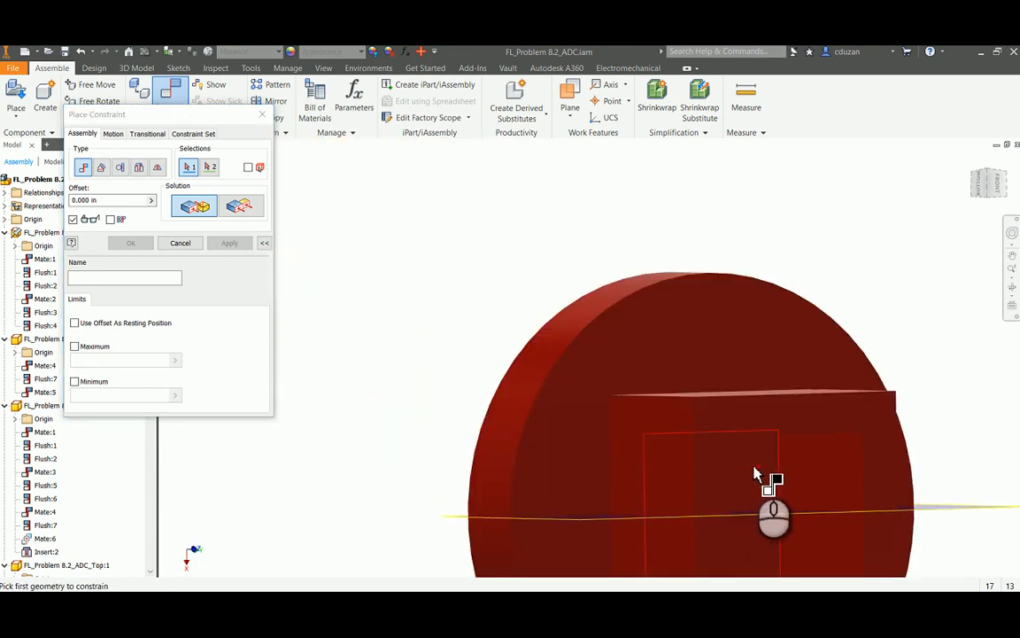
left_click(753, 470)
scroll(704, 448, "up", 5)
middle_click_drag(701, 444, 806, 358, "shift")
scroll(667, 330, "down", 5)
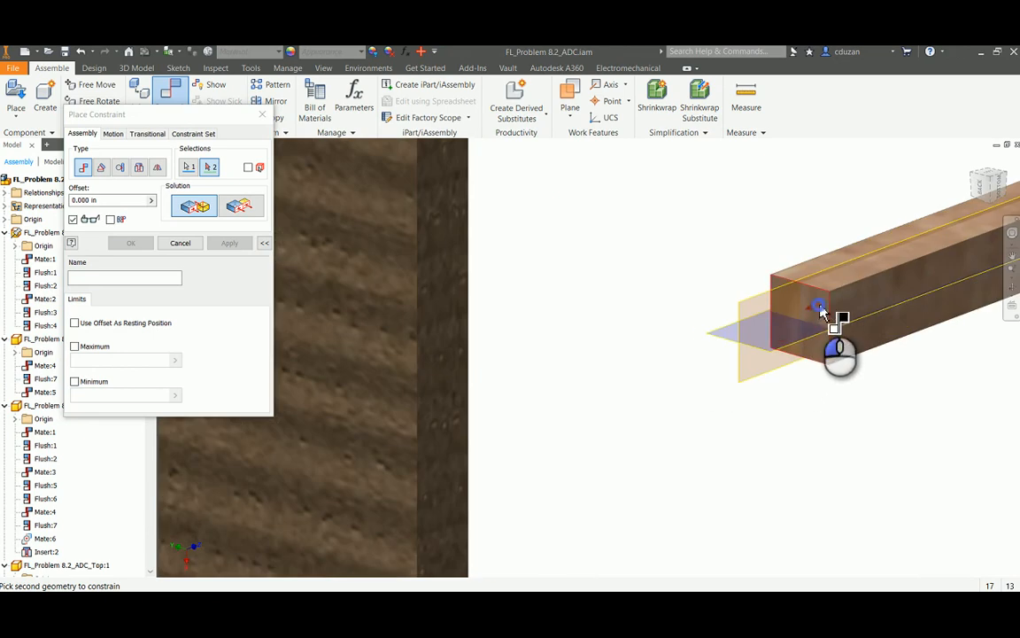
left_click(821, 310)
left_click(227, 245)
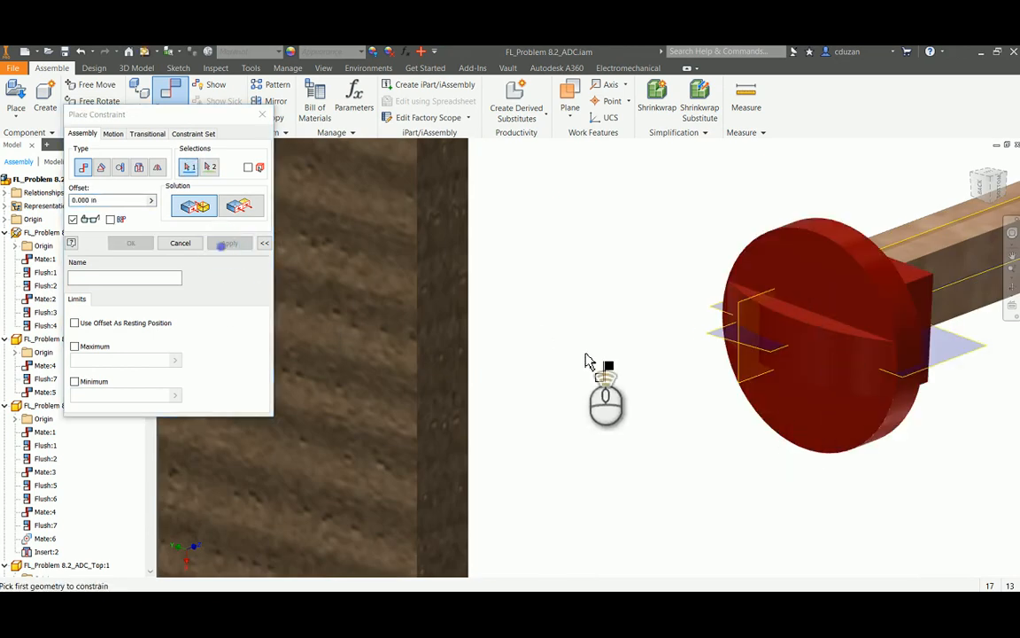
Mate an inner wall of the second follower's socket with the matching side face of its rod, offset 0.000 in
middle_click_drag(590, 360, 505, 368, "shift")
scroll(748, 363, "down", 6)
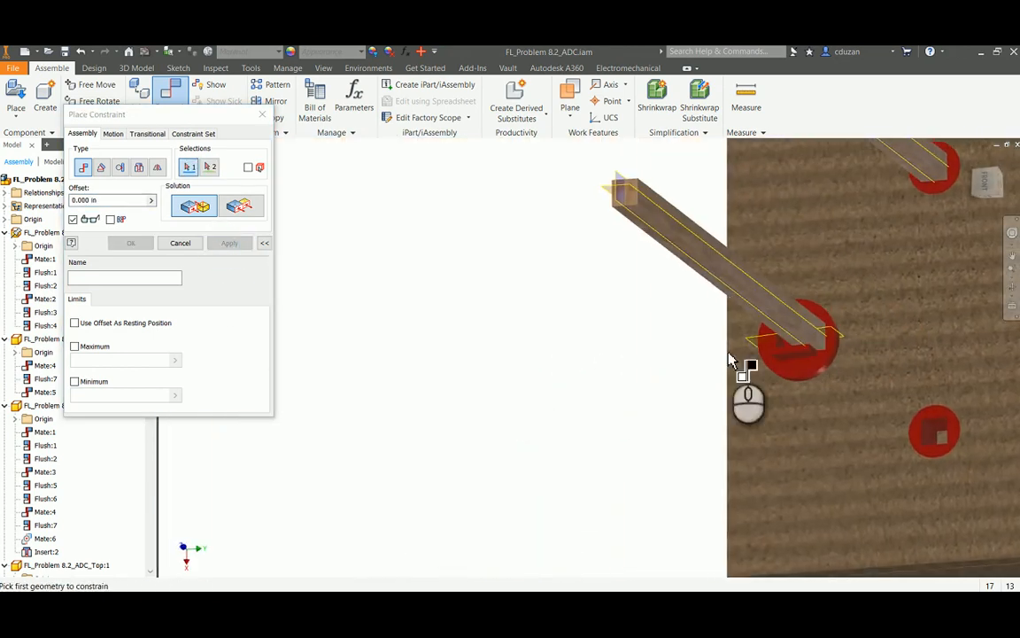
left_click(808, 345)
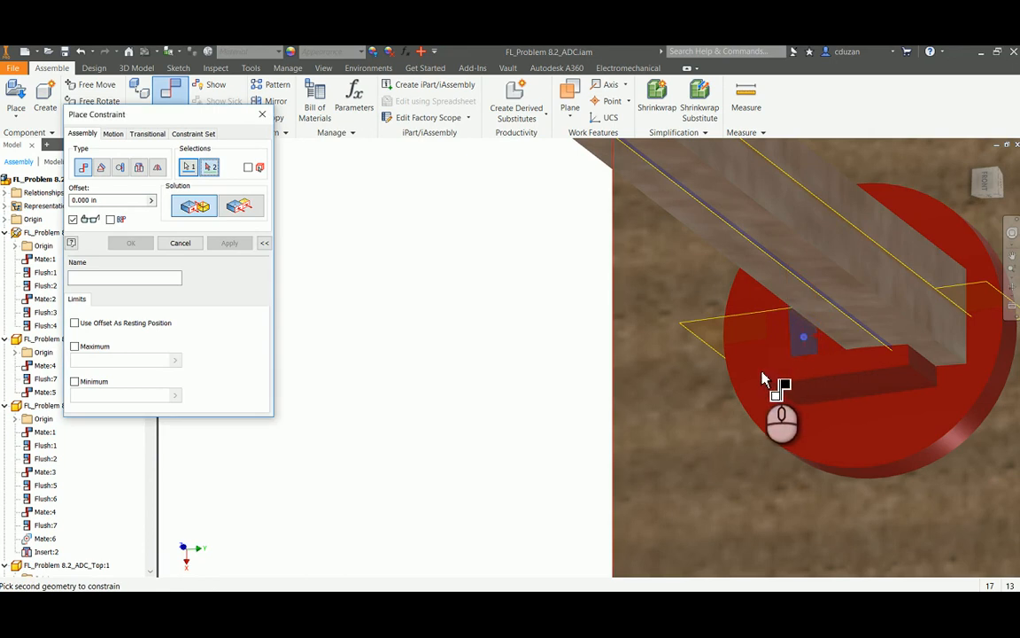
middle_click_drag(764, 379, 691, 297, "shift")
left_click(667, 271)
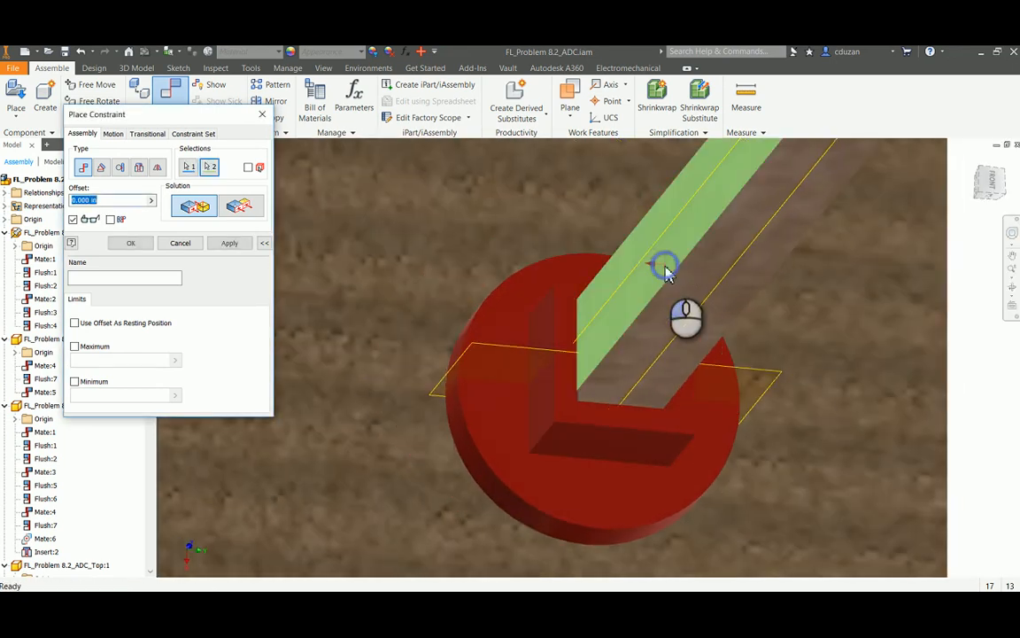
left_click(233, 243)
left_click(181, 243)
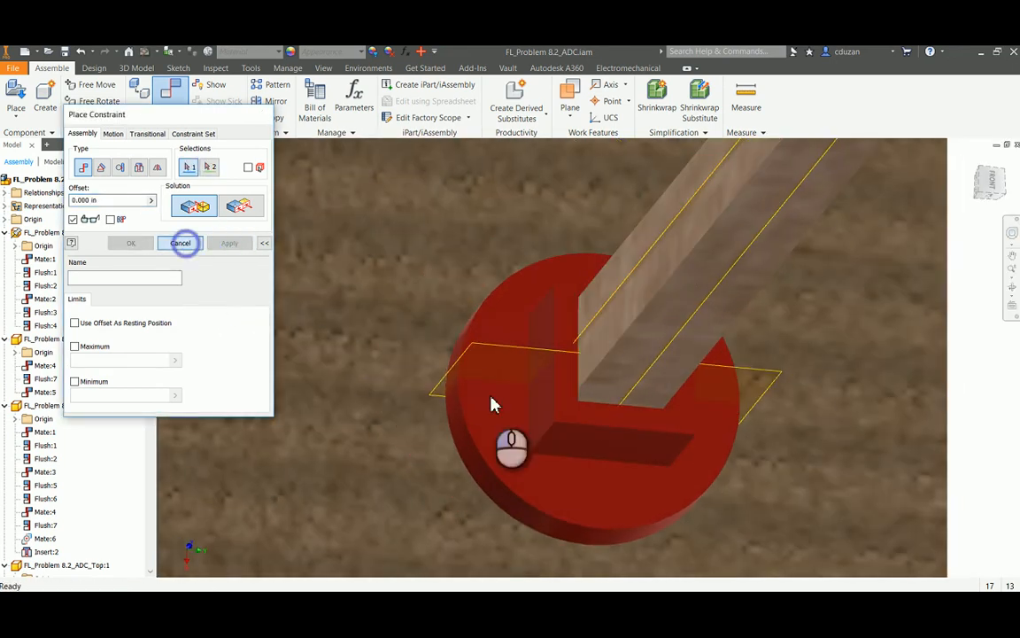
Mate the adjacent inner wall of the second follower's socket with the matching side face of its rod, offset 0.000 in
left_click(609, 414)
left_click_drag(616, 440, 610, 466)
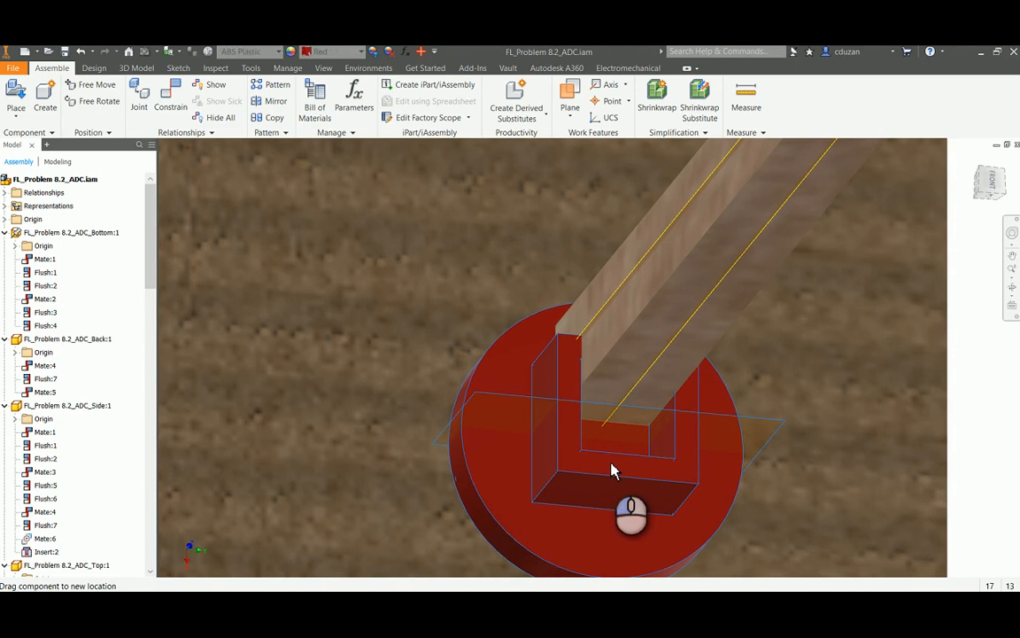
left_click(170, 105)
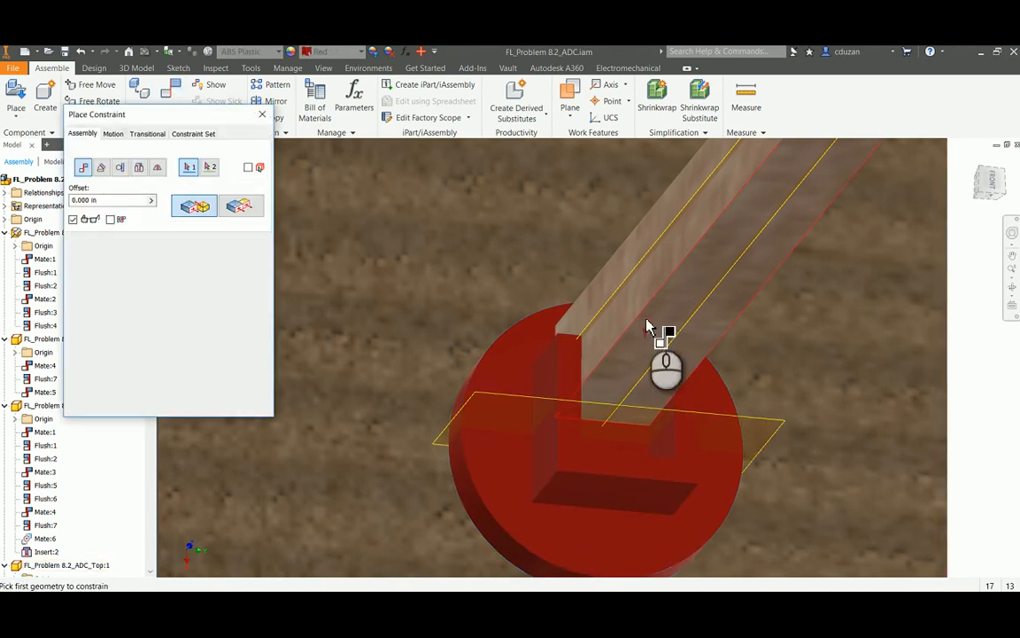
middle_click_drag(654, 335, 611, 356, "shift")
middle_click_drag(627, 398, 602, 443, "shift")
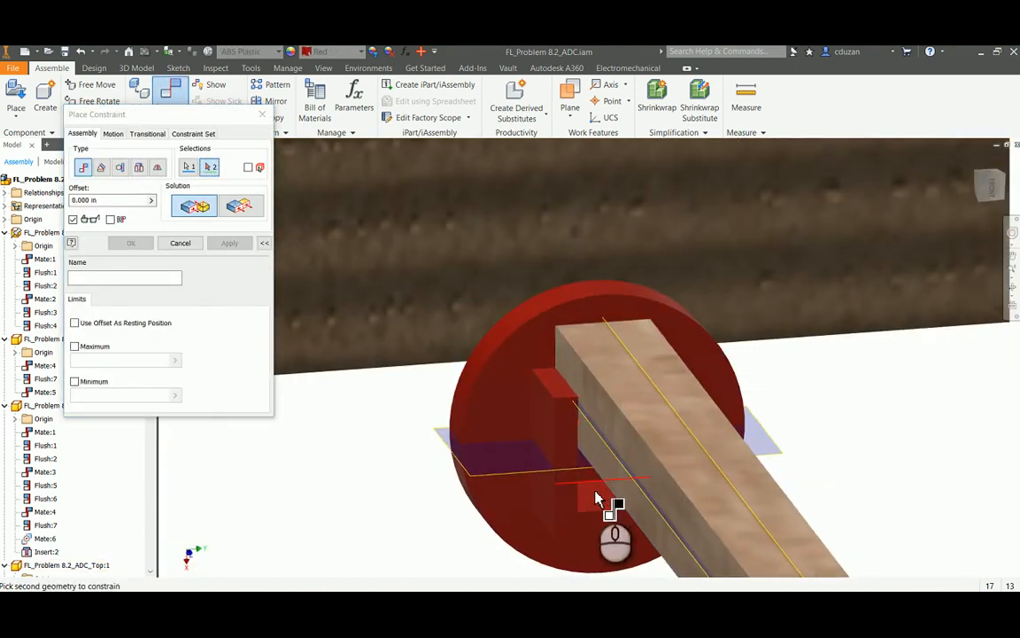
left_click(597, 493)
left_click(229, 244)
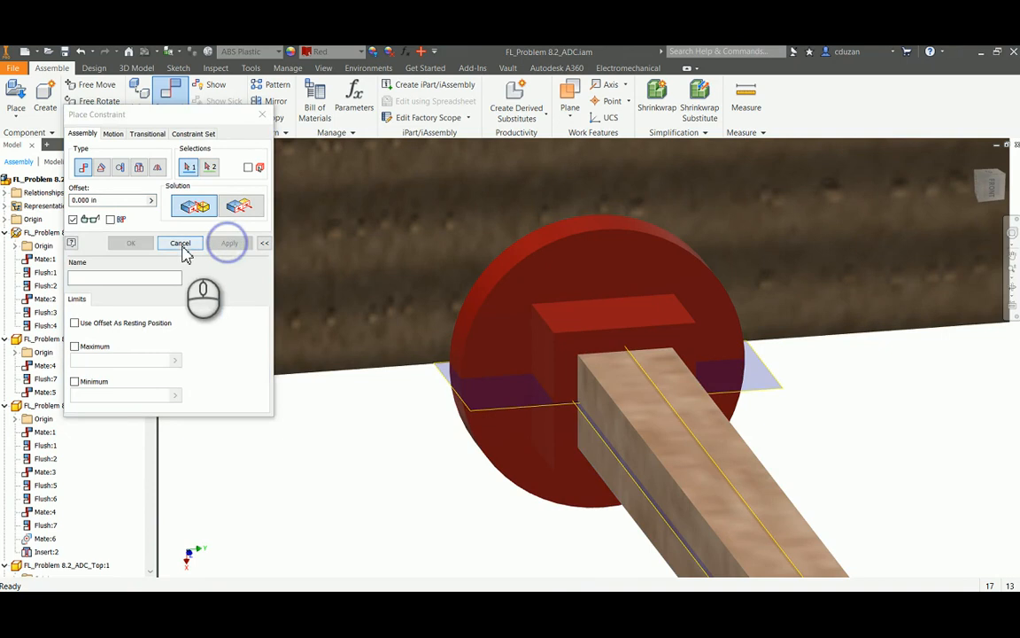
left_click(182, 246)
Slide the crank-side rod with its attached follower back through the guide, placing the follower inside the box between cam and guide
scroll(510, 291, "up", 3)
left_click_drag(571, 320, 558, 348)
scroll(642, 337, "up", 3)
middle_click_drag(641, 337, 653, 360, "shift")
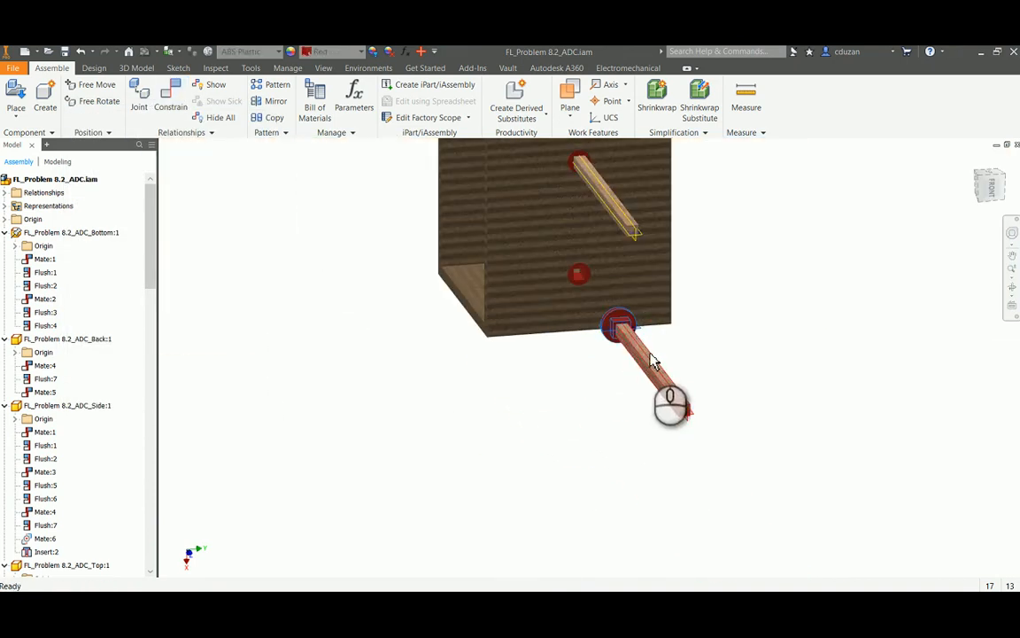
left_click_drag(631, 349, 587, 314)
middle_click_drag(587, 314, 690, 325, "shift")
scroll(538, 342, "down", 5)
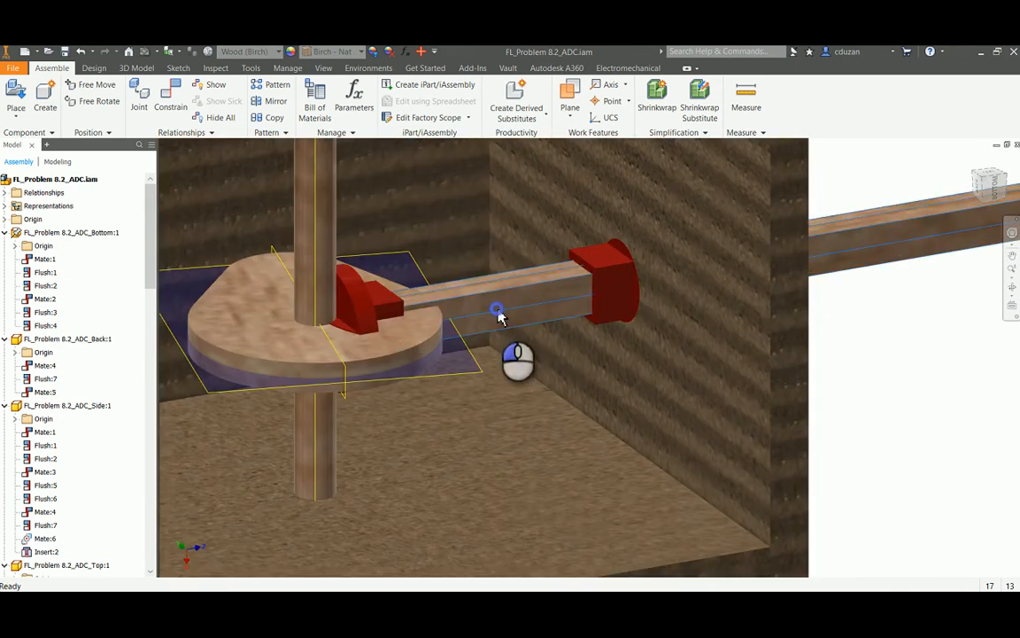
left_click_drag(499, 310, 656, 312)
left_click(940, 389)
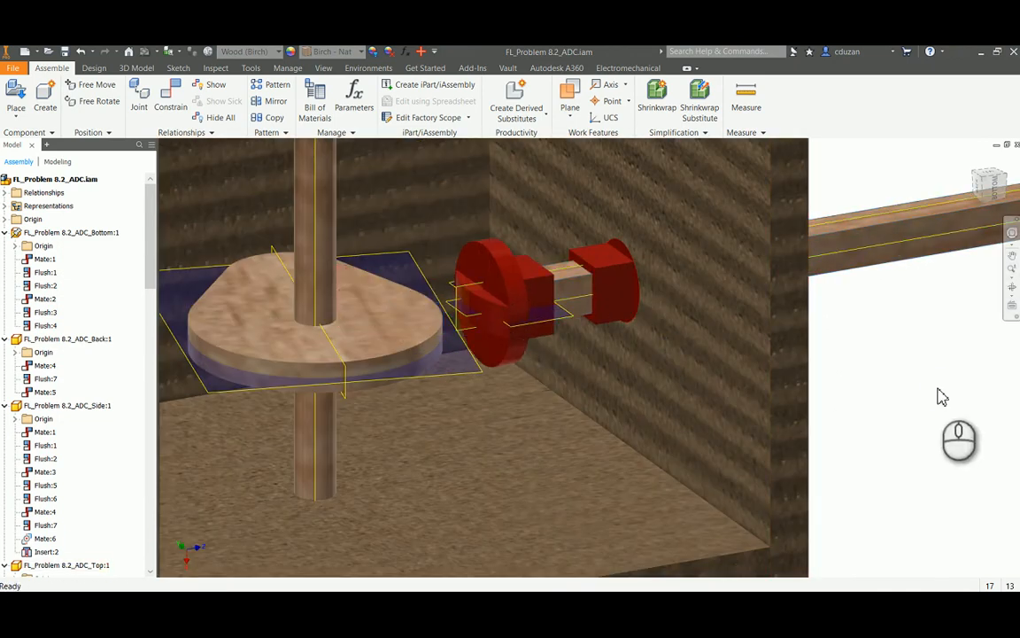
Add a transitional constraint between the rounded tip of the follower farther from the crank and the rim of the cam below it
left_click(972, 163)
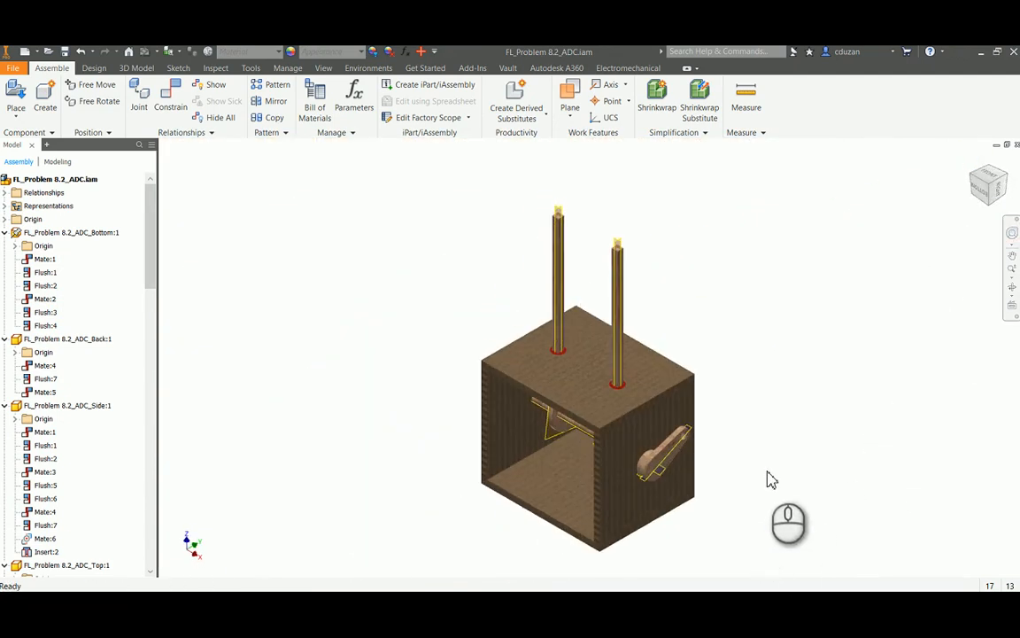
middle_click_drag(733, 459, 778, 439, "shift")
scroll(590, 460, "down", 6)
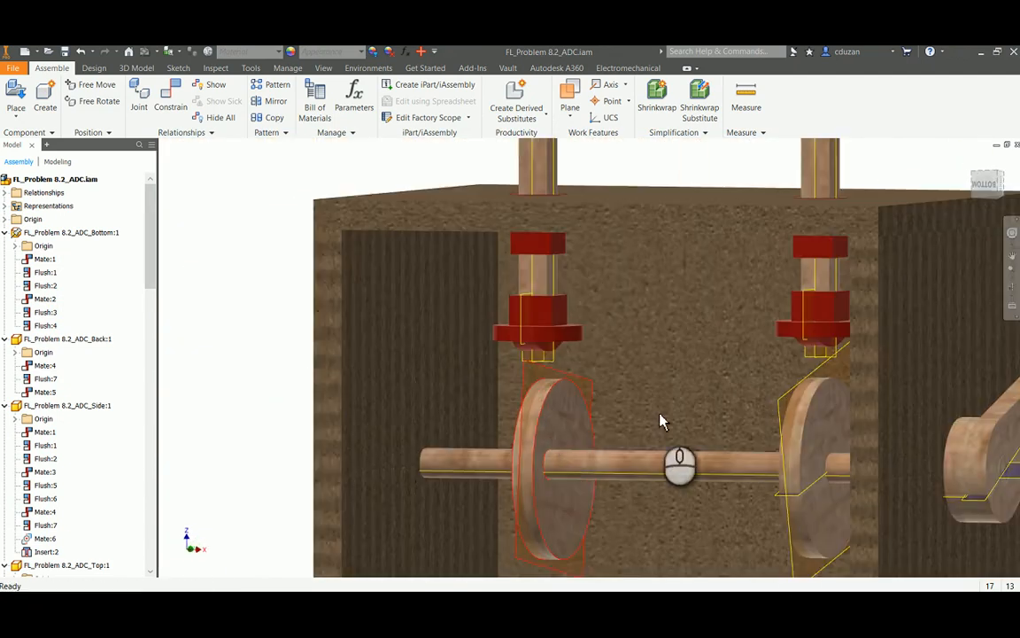
middle_click_drag(733, 404, 543, 378)
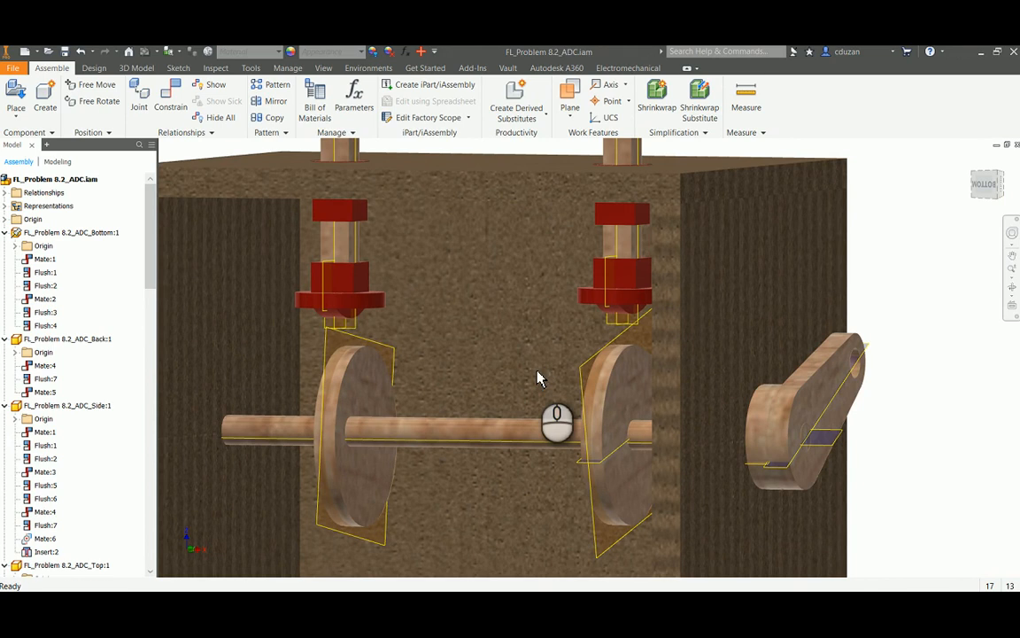
left_click(164, 95)
left_click(147, 133)
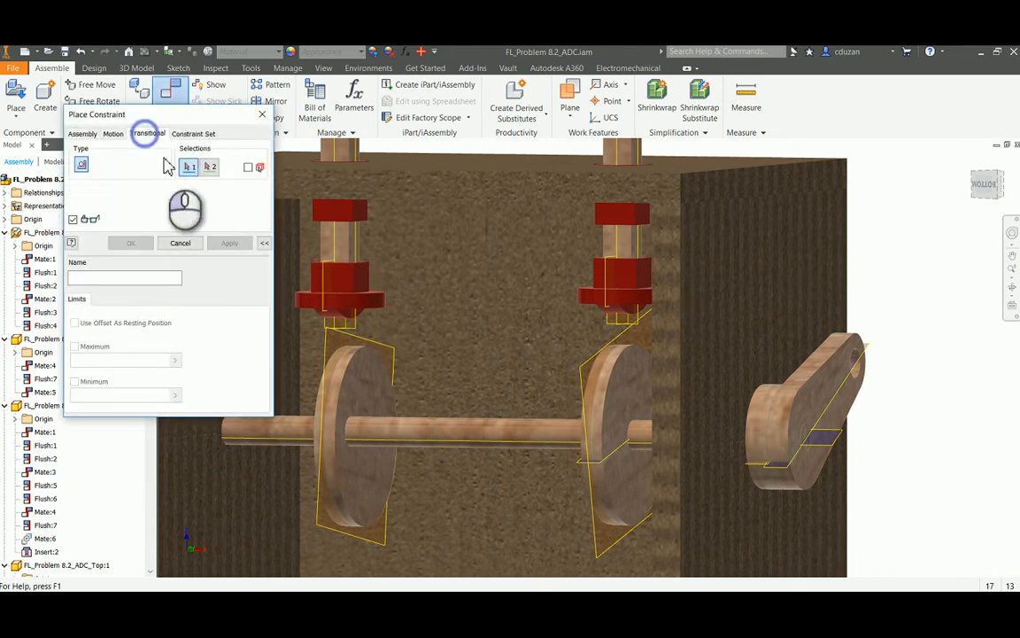
scroll(338, 276, "up", 4)
left_click(326, 265)
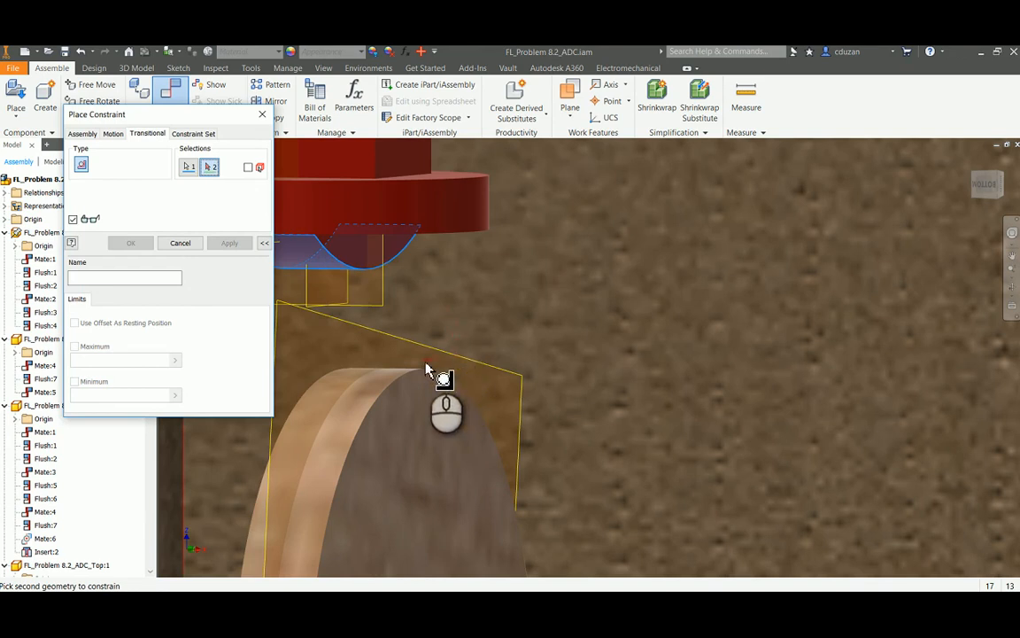
left_click(381, 388)
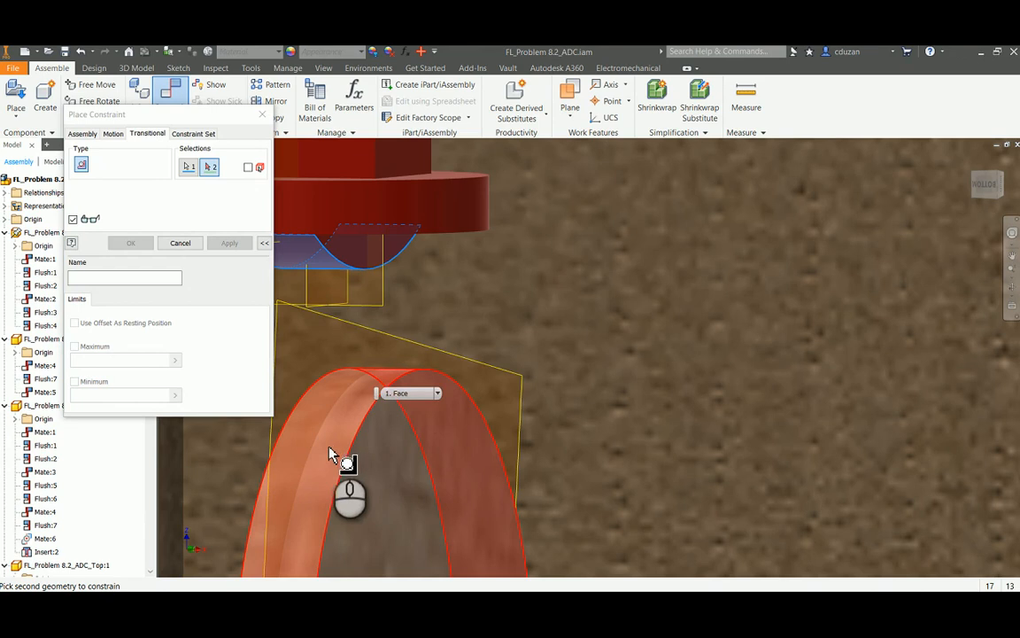
left_click(364, 396)
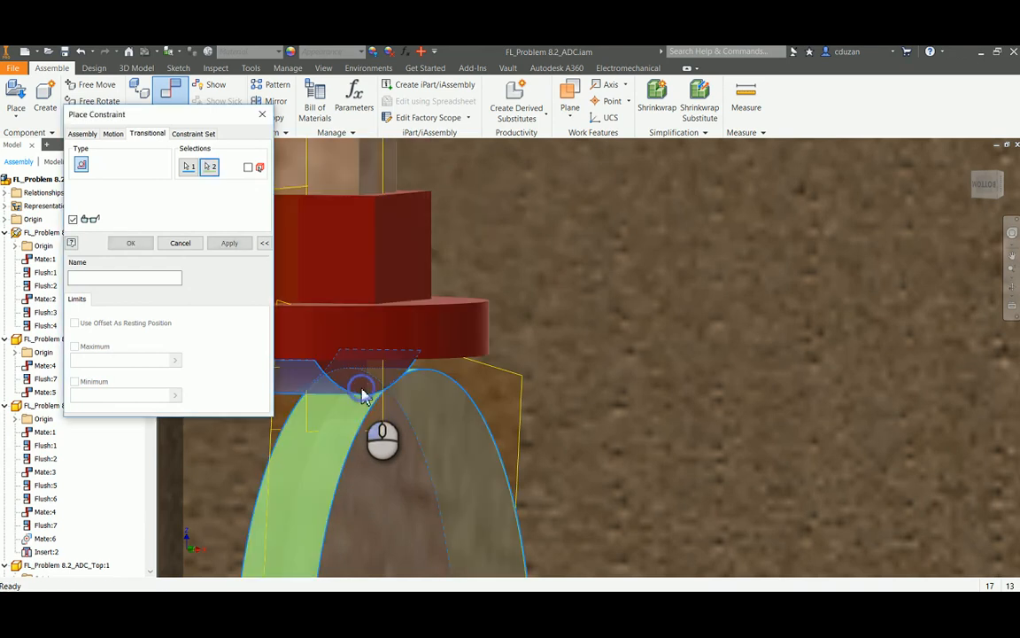
left_click(227, 244)
left_click(180, 244)
Add a transitional constraint between the rounded tip of the crank-side follower and the rim of the cam beneath it
scroll(422, 274, "up", 5)
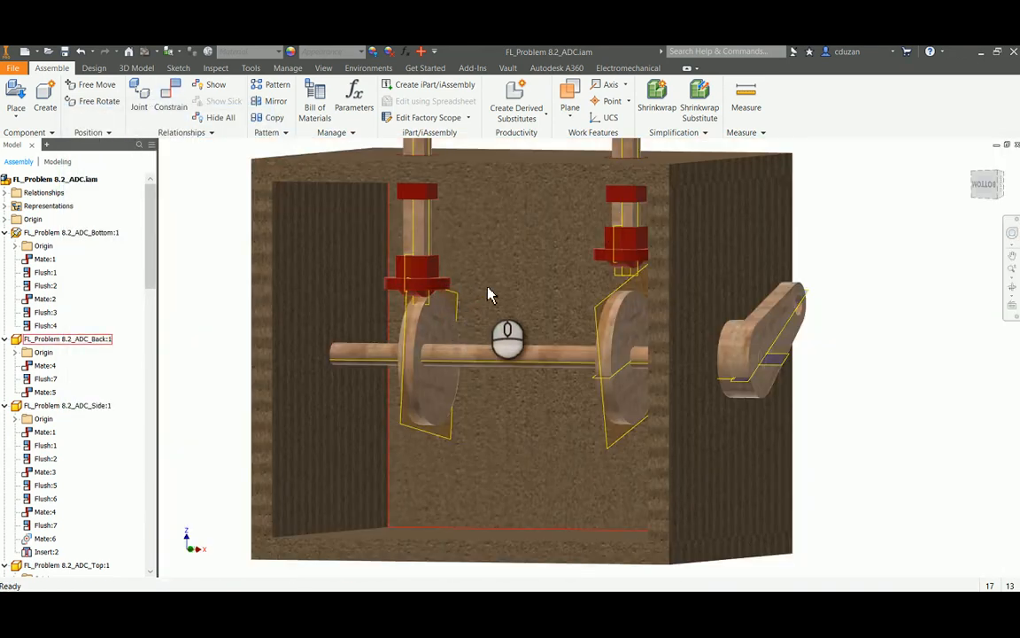
middle_click_drag(633, 356, 653, 344, "shift")
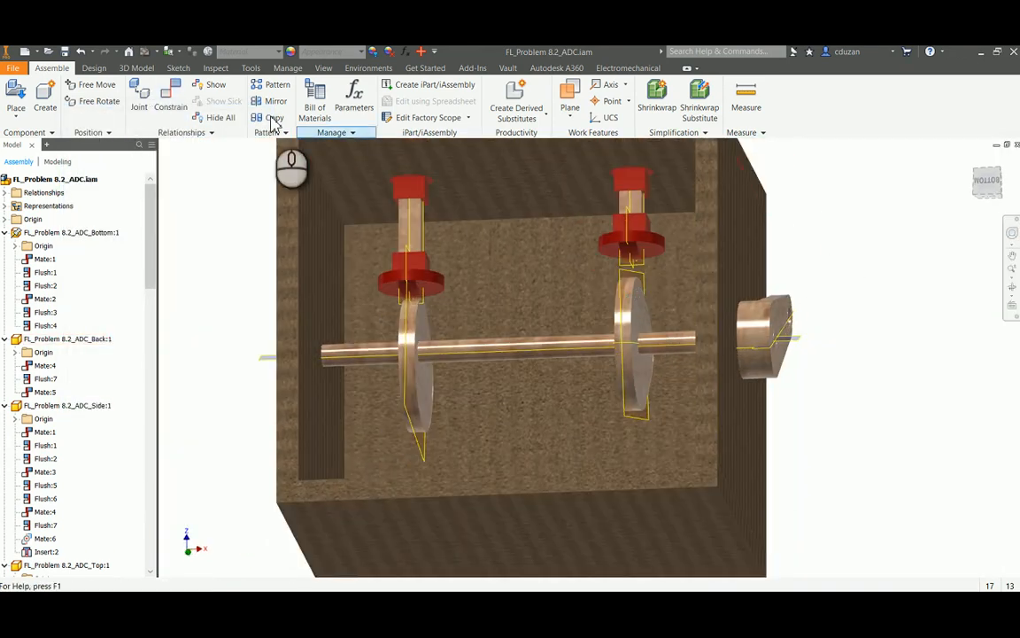
left_click(176, 104)
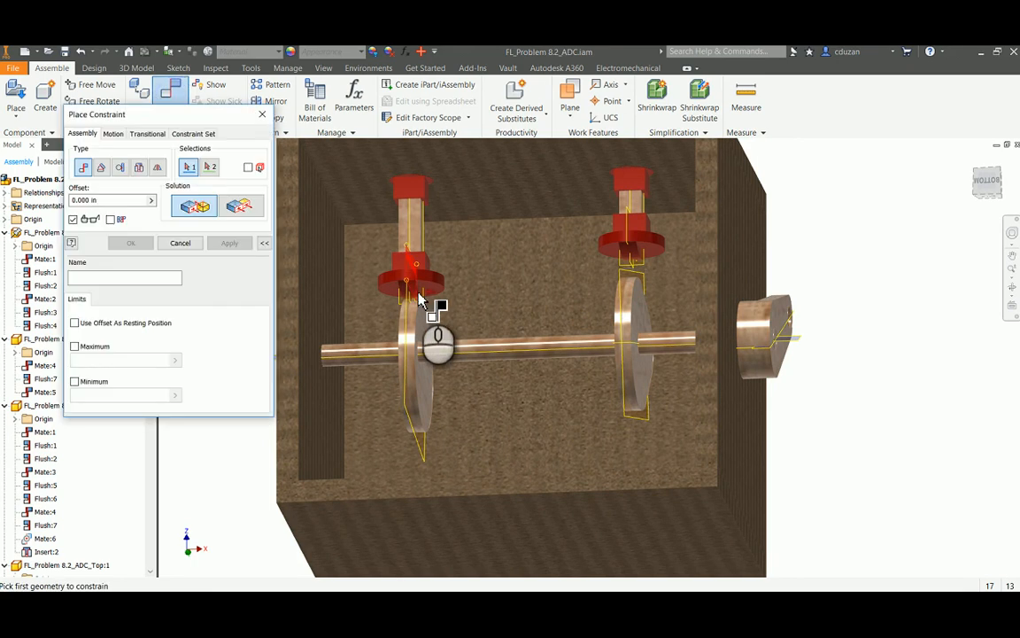
left_click(148, 134)
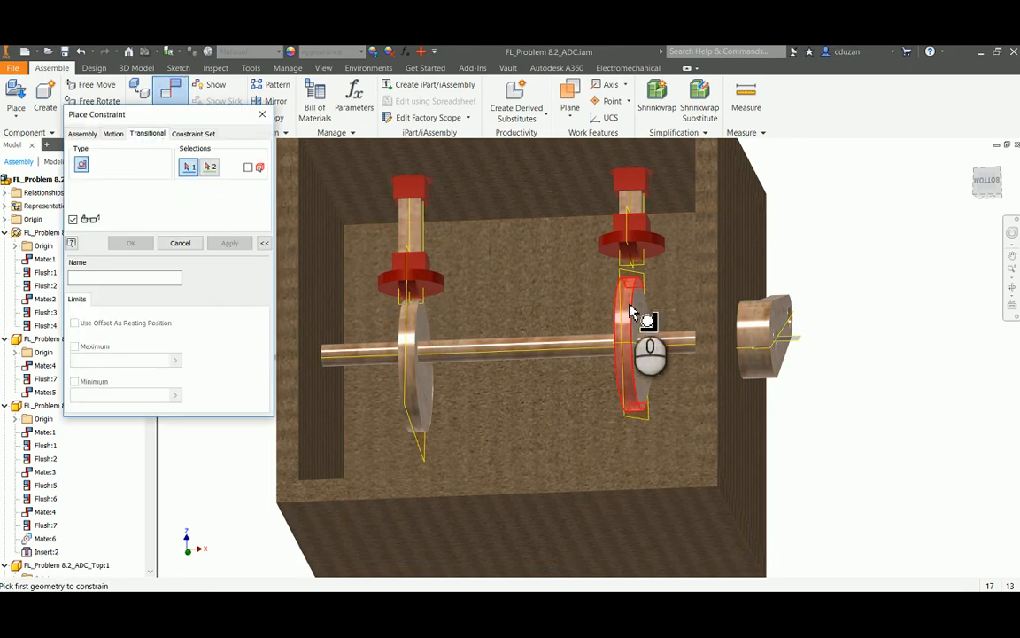
scroll(643, 334, "down", 5)
left_click(644, 251)
scroll(667, 284, "up", 4)
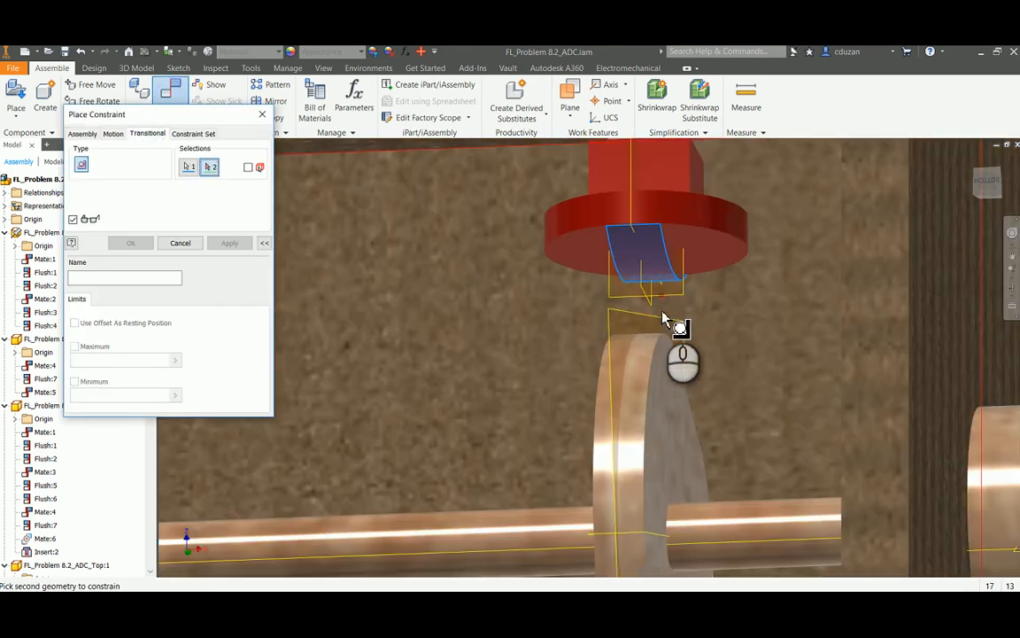
left_click(651, 351)
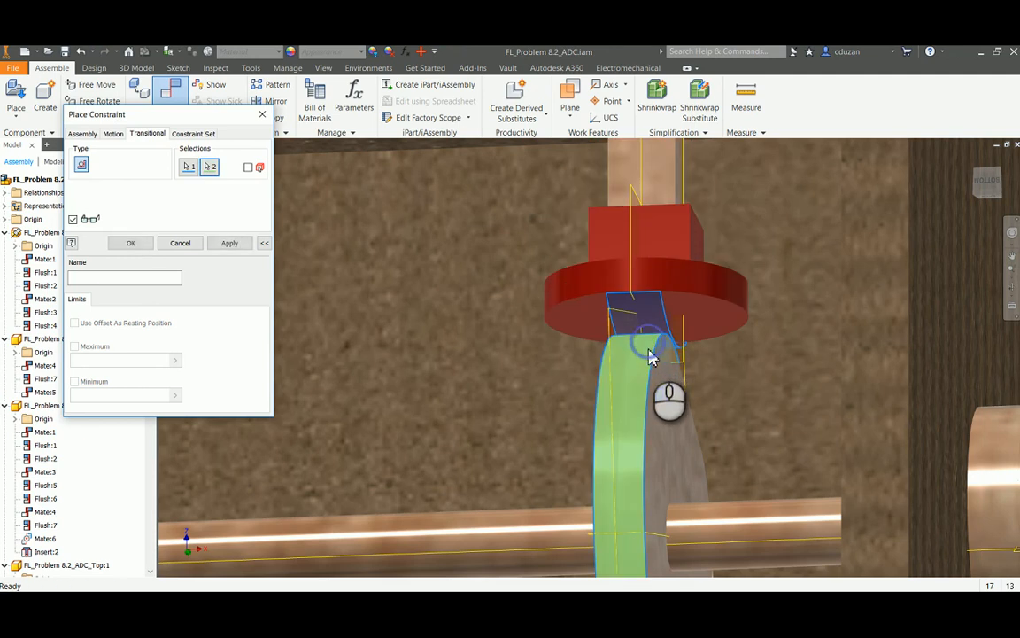
left_click(229, 244)
left_click(191, 244)
Constrain the crank-side cam's horizontal work plane flush with the axle's lengthwise origin plane at 0.000 in offset
scroll(472, 320, "up", 6)
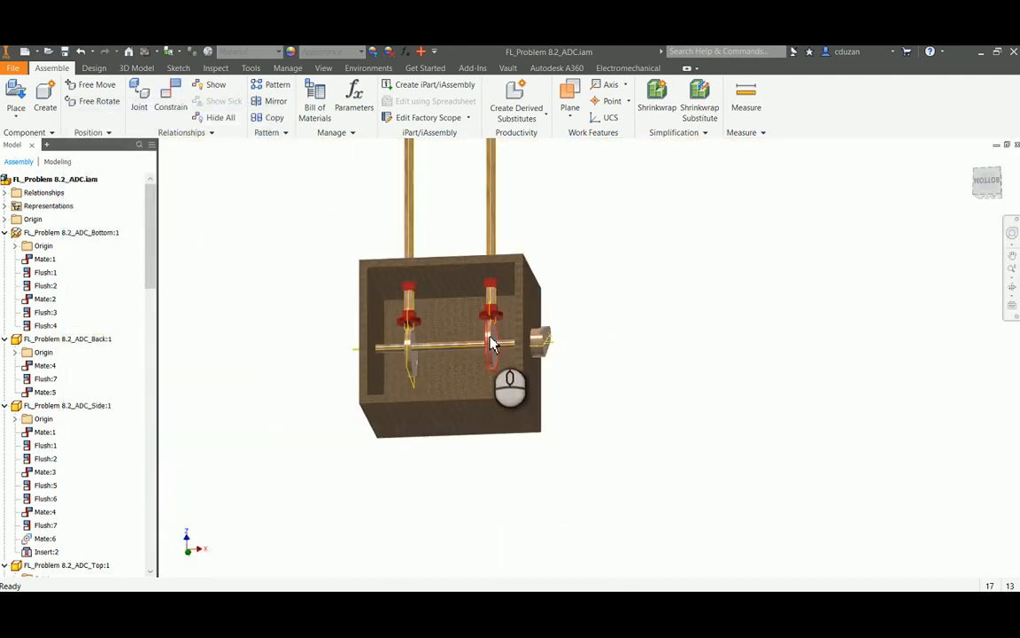
middle_click_drag(497, 364, 478, 387, "shift")
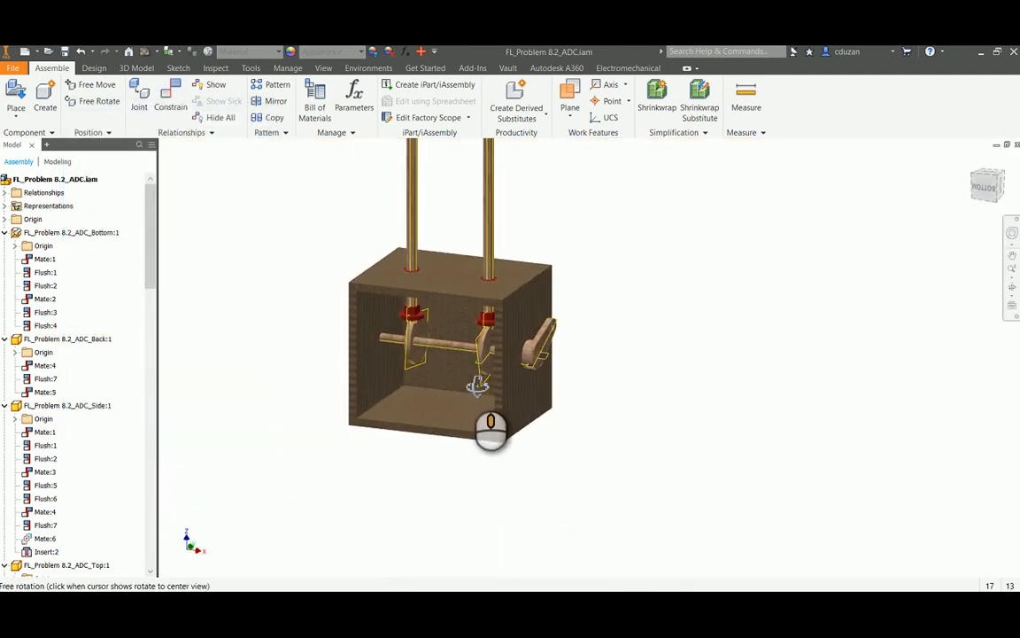
scroll(481, 356, "up", 3)
left_click_drag(589, 345, 636, 305)
scroll(490, 392, "up", 3)
middle_click_drag(610, 358, 565, 376)
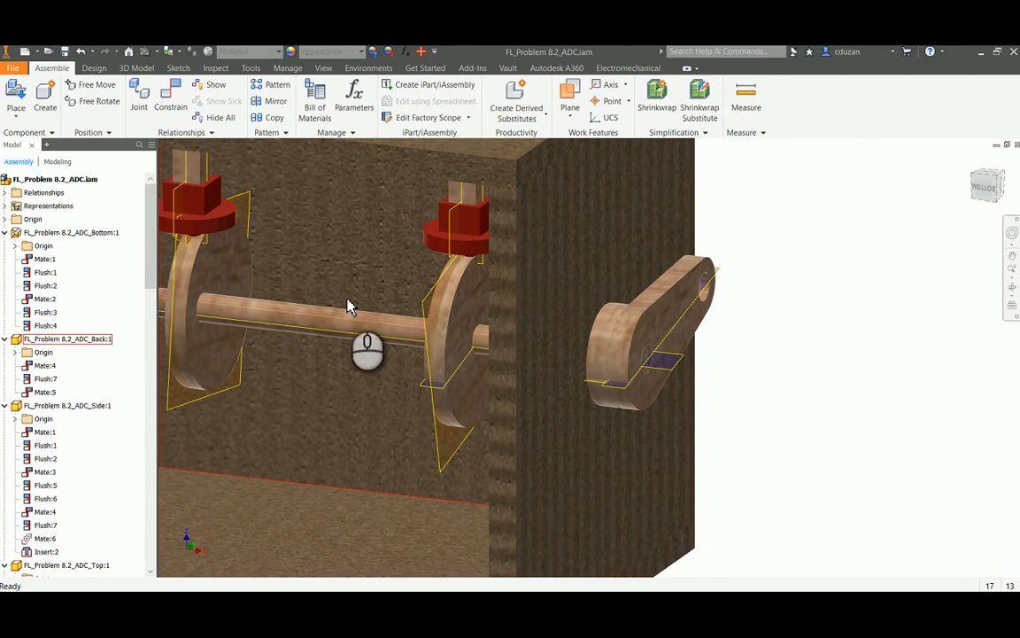
middle_click_drag(348, 303, 399, 299)
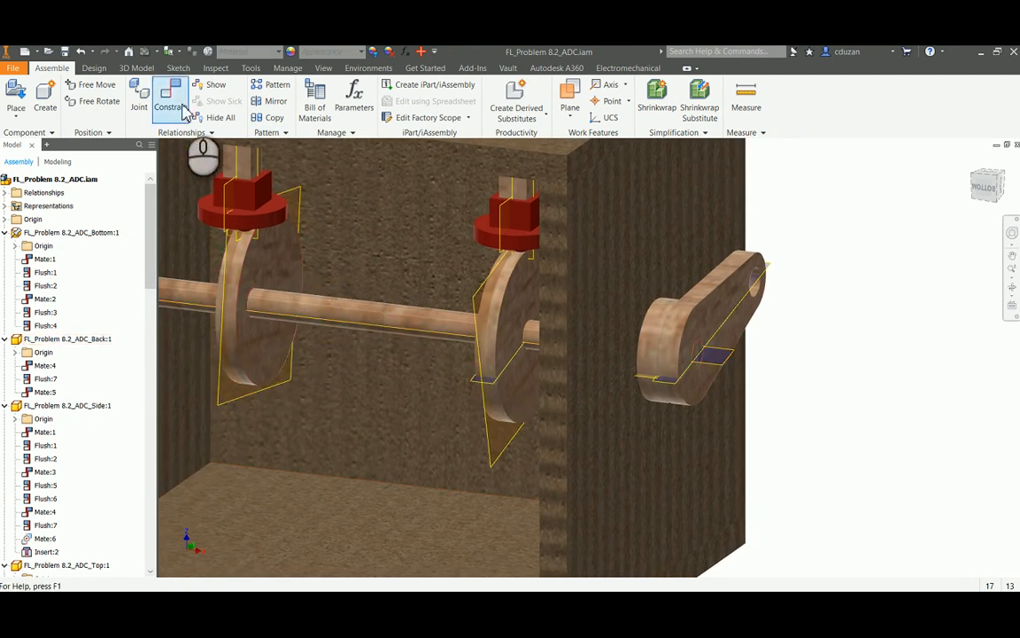
left_click(239, 208)
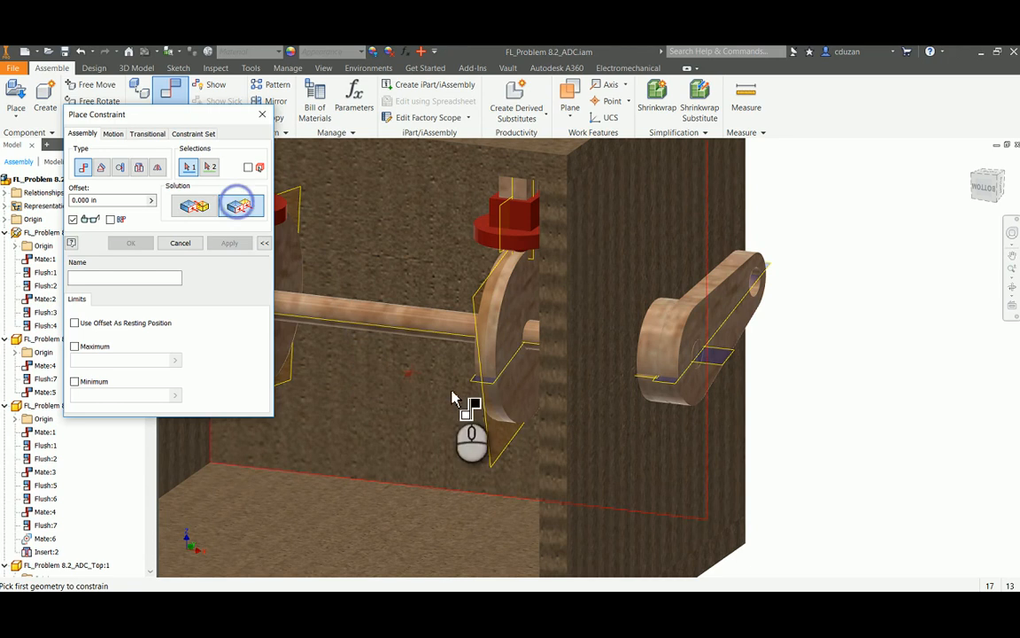
left_click(494, 388)
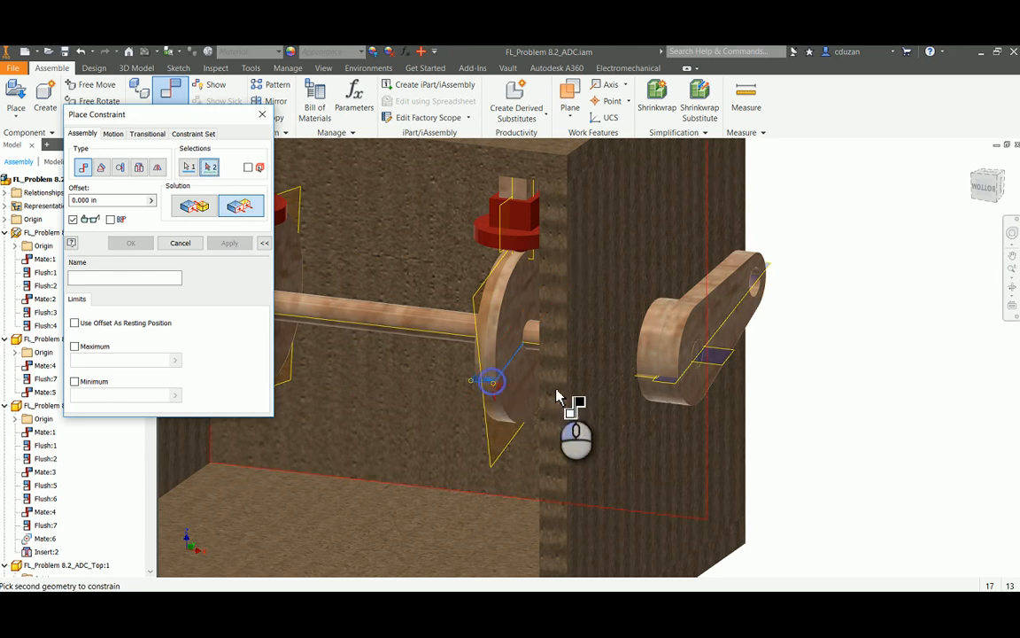
left_click(719, 372)
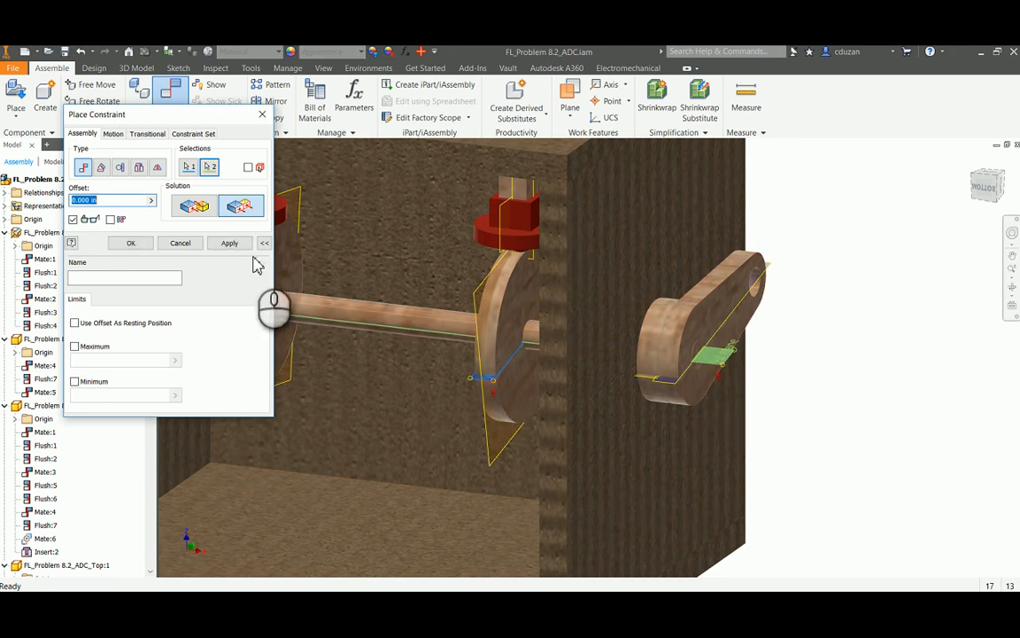
left_click(236, 243)
middle_click_drag(348, 295, 524, 306)
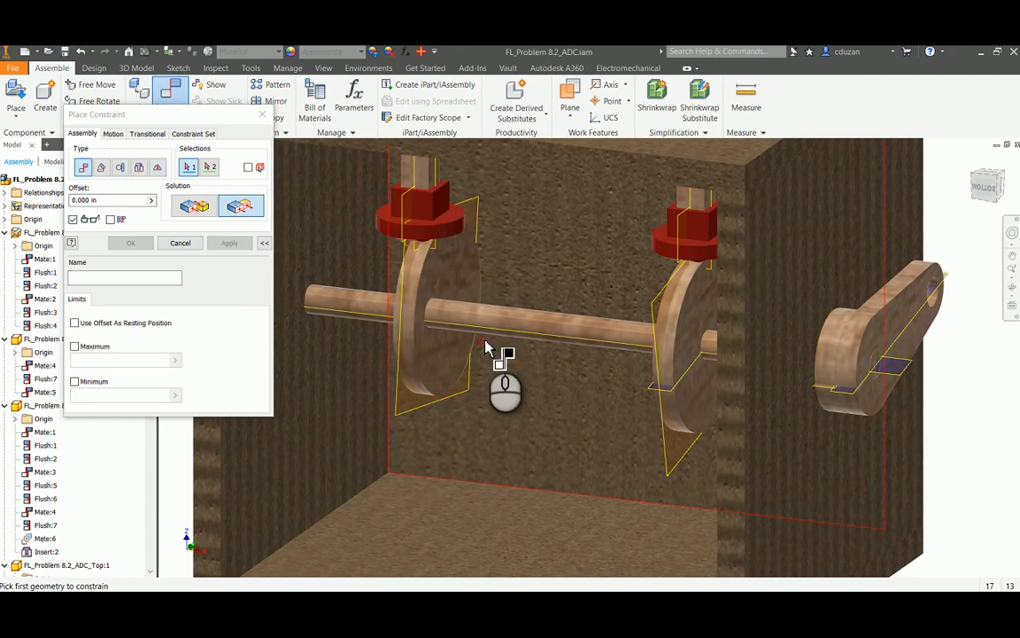
key("Escape")
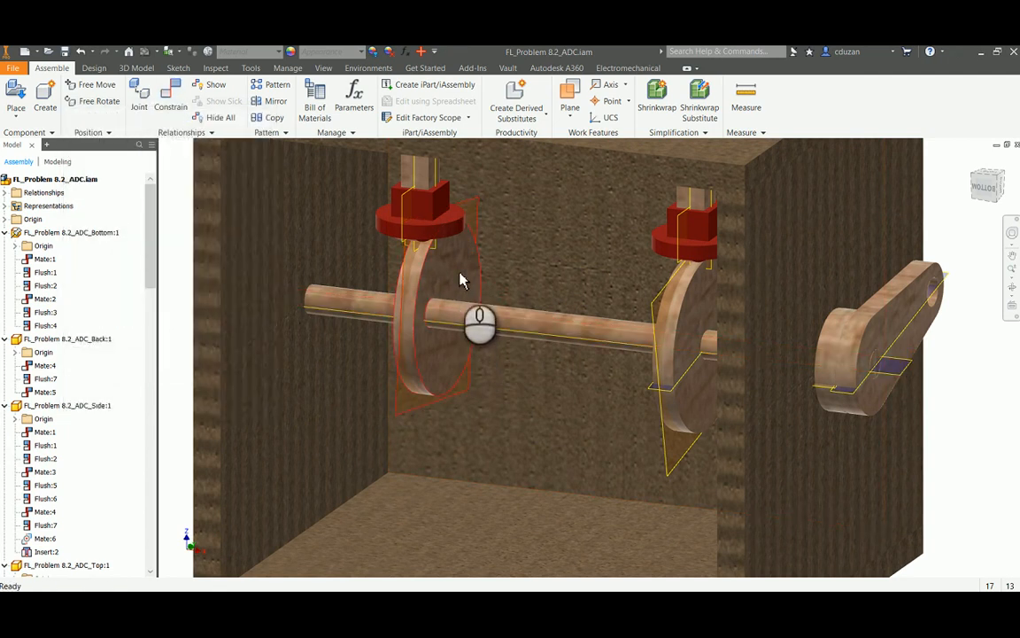
Edit the eccentric cam farther from the crank in place, make its YZ origin plane visible, and return to the assembly
double_click(449, 282)
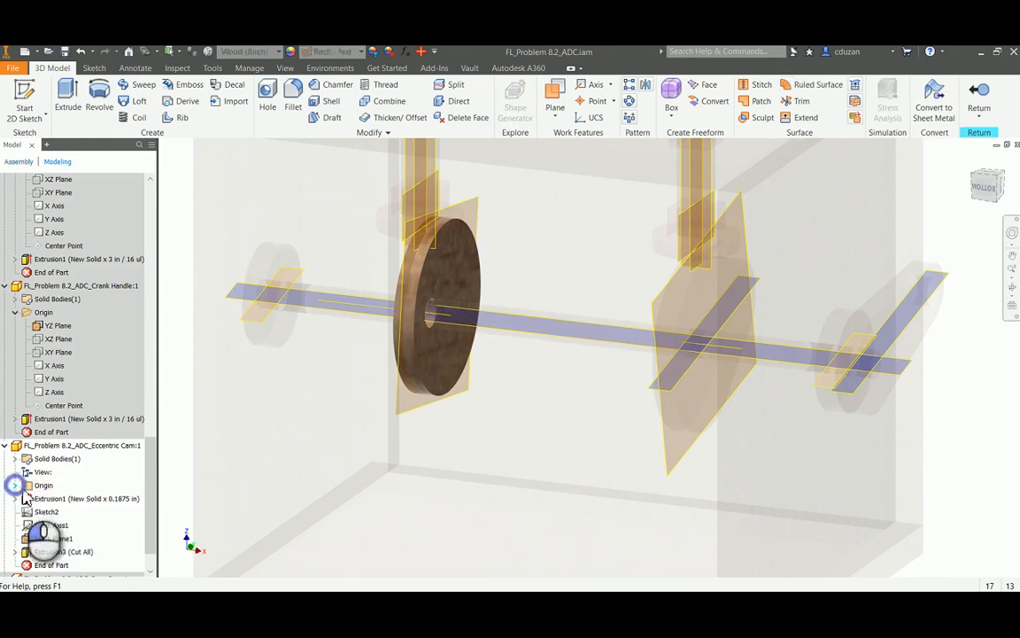
left_click(15, 485)
right_click(60, 488)
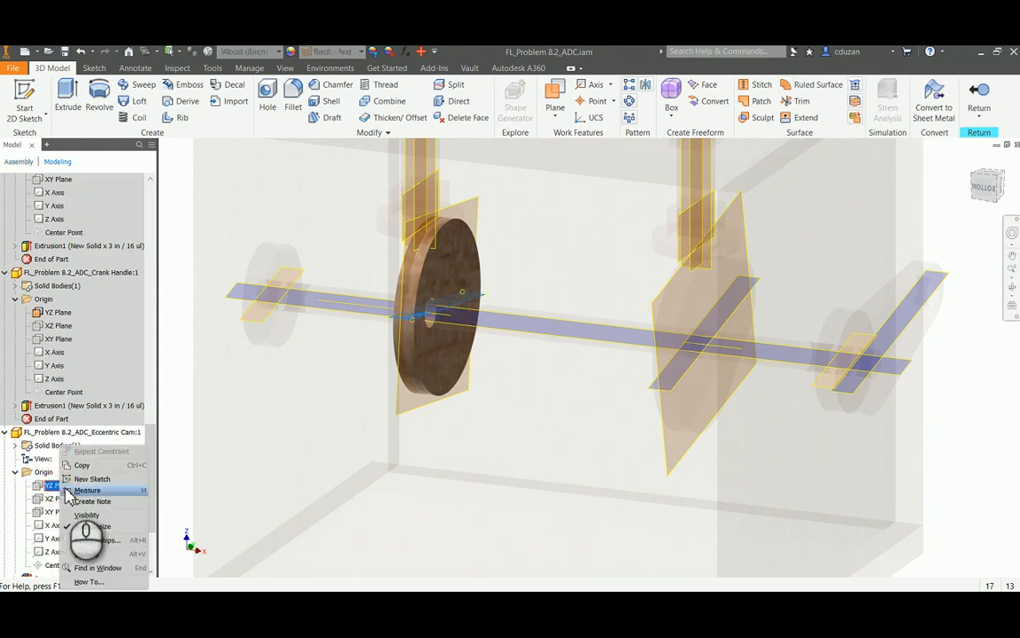
left_click(82, 528)
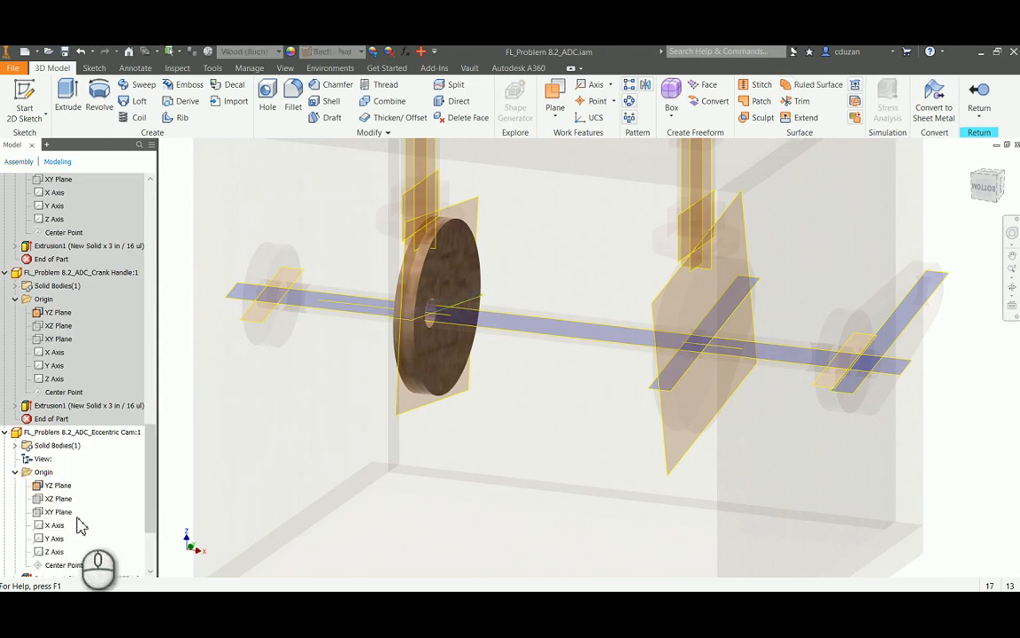
left_click(979, 98)
Constrain the horizontal work plane of the cam farther from the crank flush with the axle's lengthwise origin plane at 0.000 in offset
left_click_drag(460, 269, 457, 255)
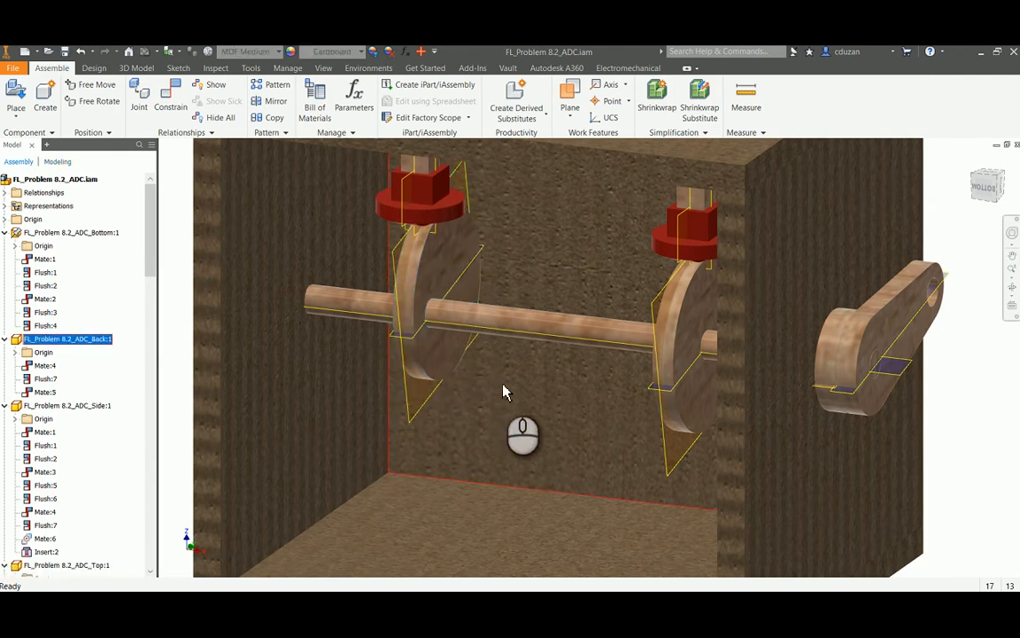
middle_click_drag(674, 381, 647, 386)
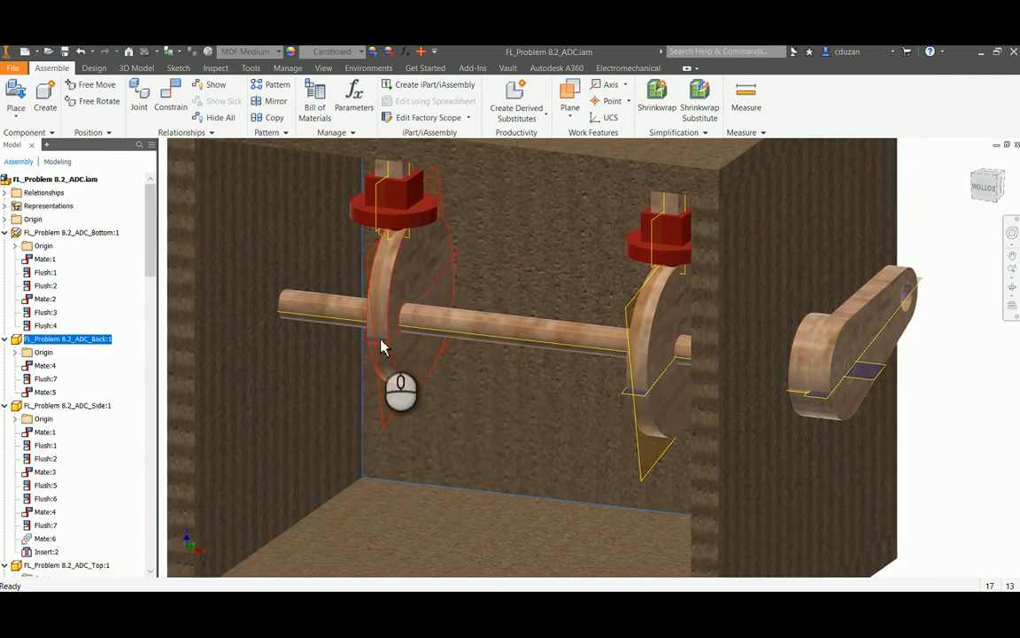
left_click(170, 96)
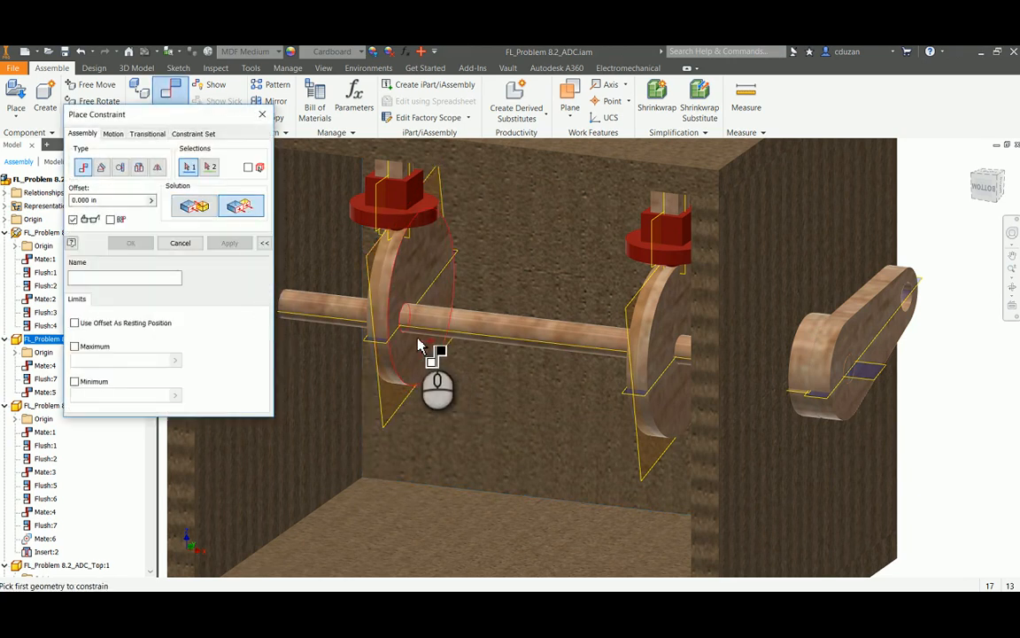
left_click(382, 344)
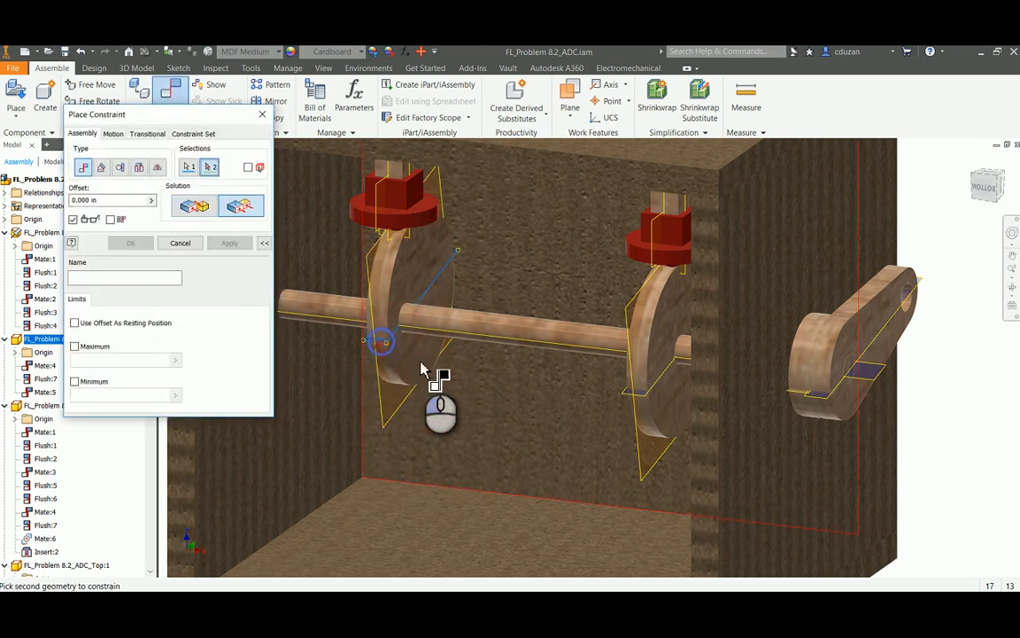
left_click(877, 380)
left_click(230, 243)
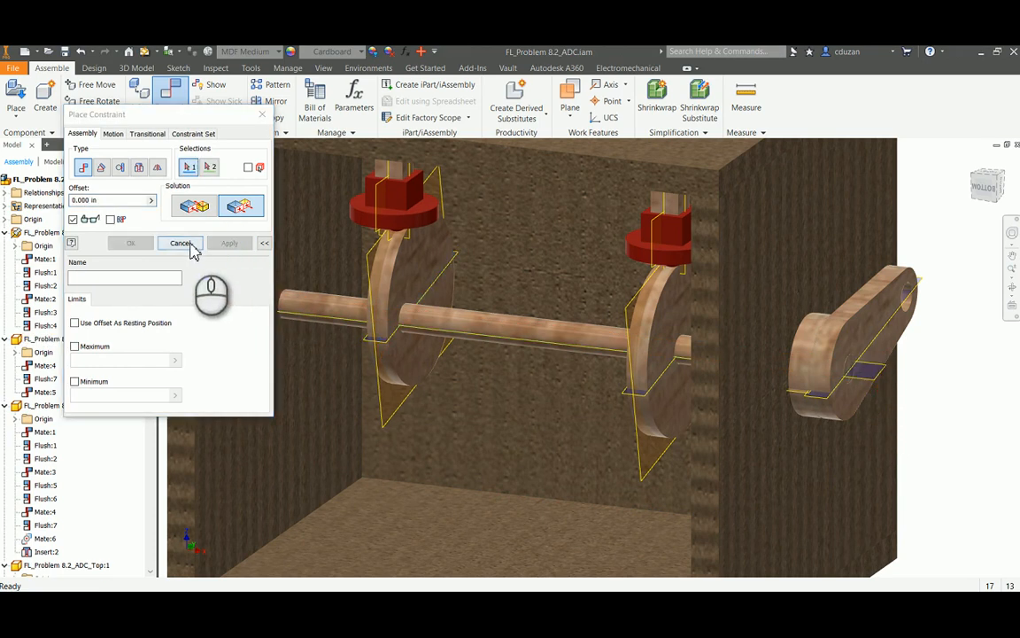
left_click(182, 243)
Turn the crank handle to test the cams and followers, and inspect the hole at the handle's free end
scroll(587, 314, "down", 5)
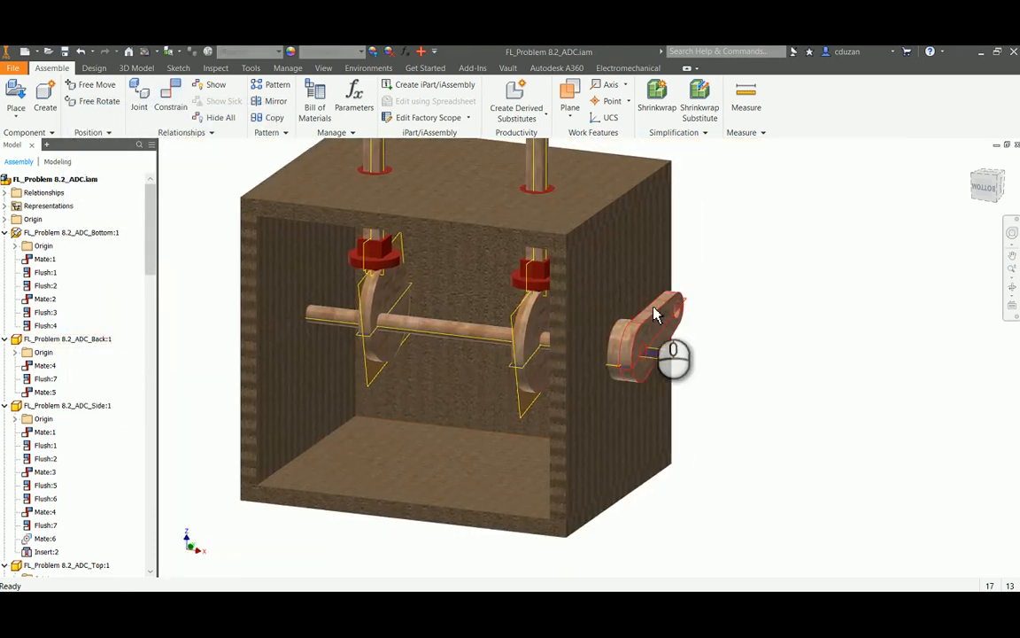
left_click_drag(653, 314, 720, 335)
middle_click_drag(720, 334, 812, 331)
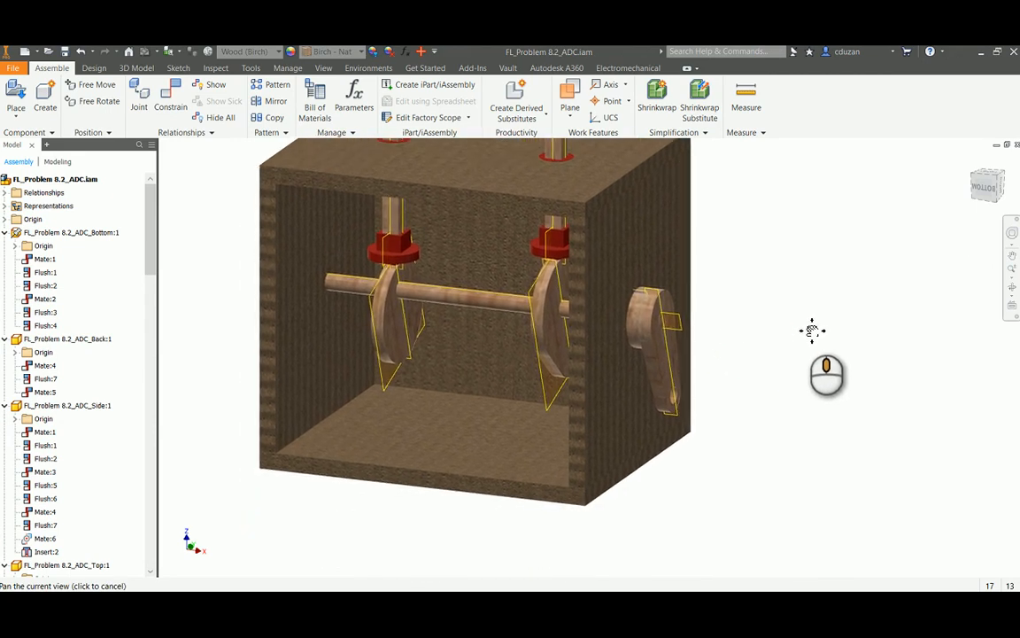
scroll(768, 403, "up", 3)
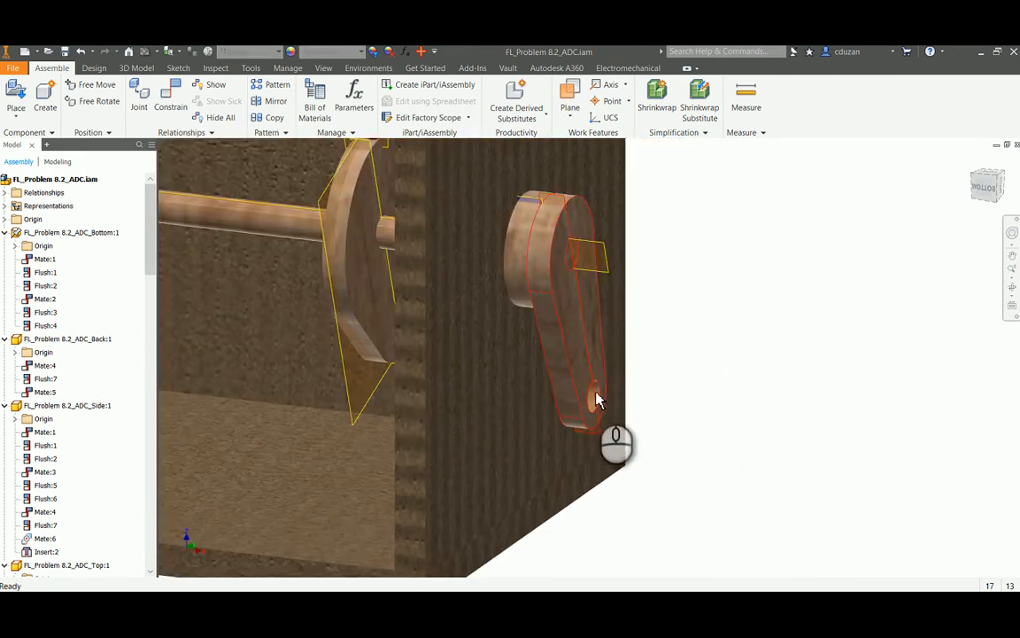
left_click(597, 400)
Create a new part from the Standard (in).ipt template and start a sketch on the XY plane
left_click(26, 52)
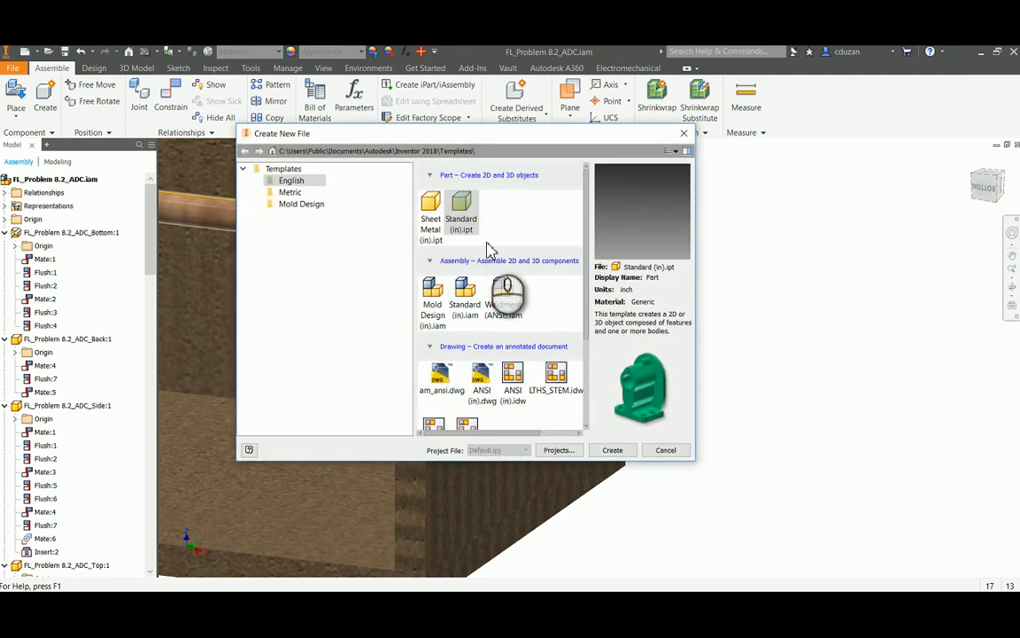
left_click(613, 449)
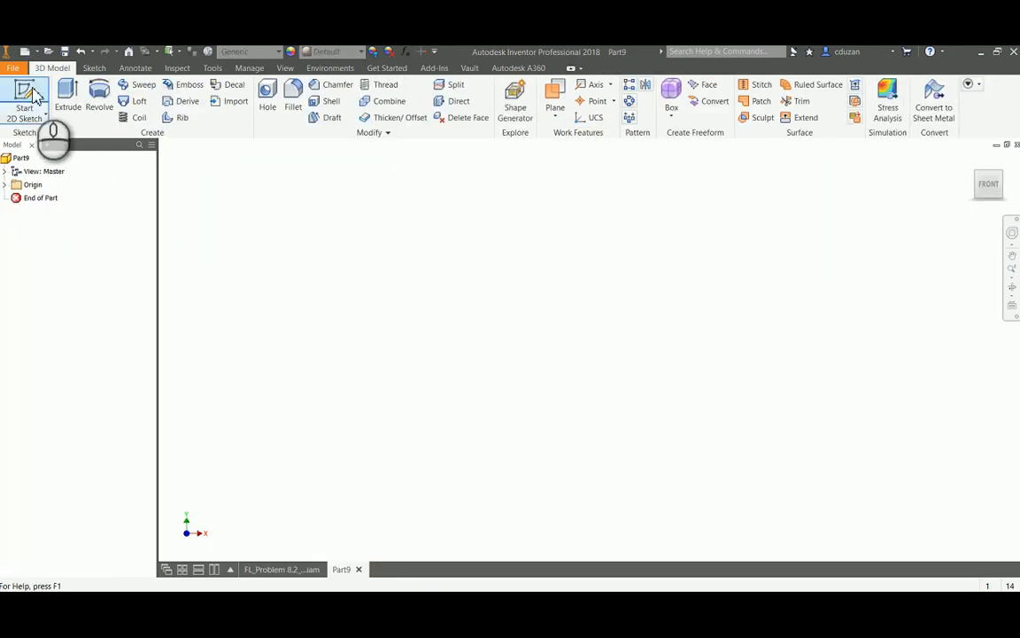
left_click(34, 95)
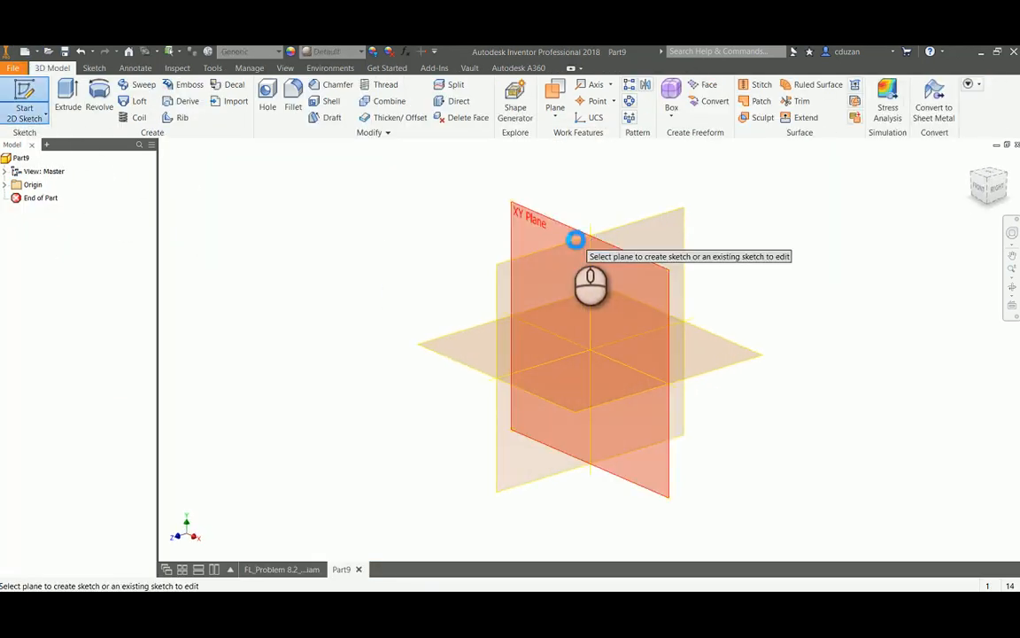
left_click(576, 236)
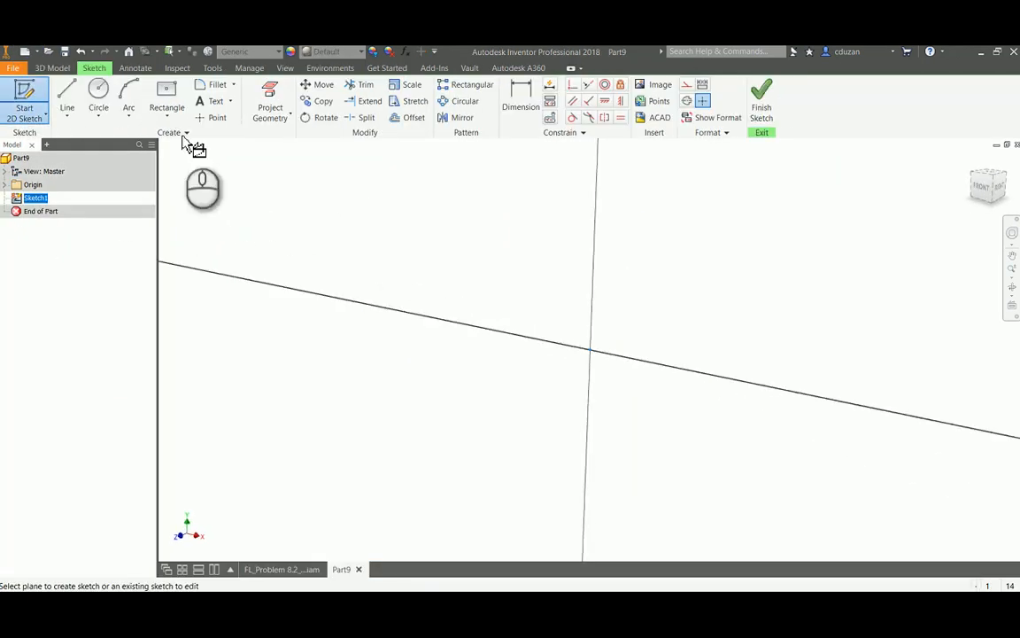
Sketch a circle centred on the origin, dimension its diameter to 0.250 in, and finish the sketch
left_click(590, 349)
left_click(622, 326)
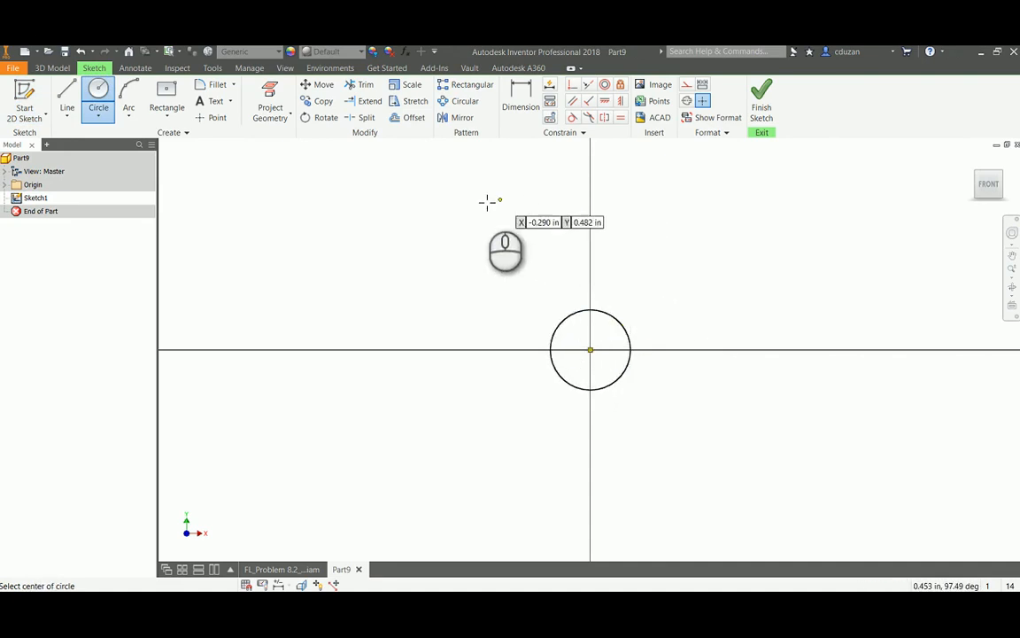
left_click(531, 91)
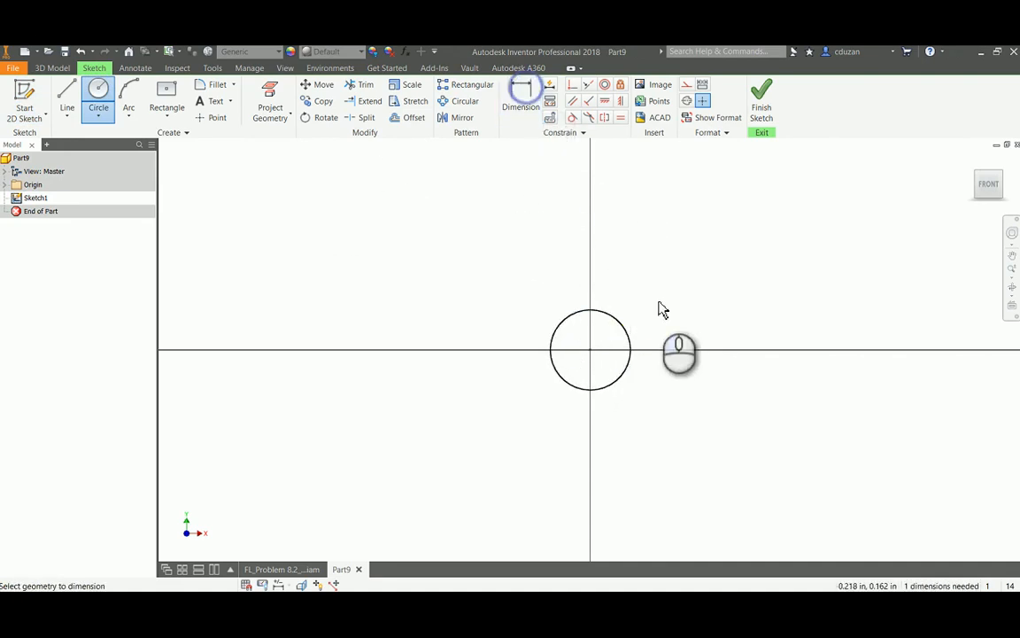
left_click(616, 321)
left_click(655, 295)
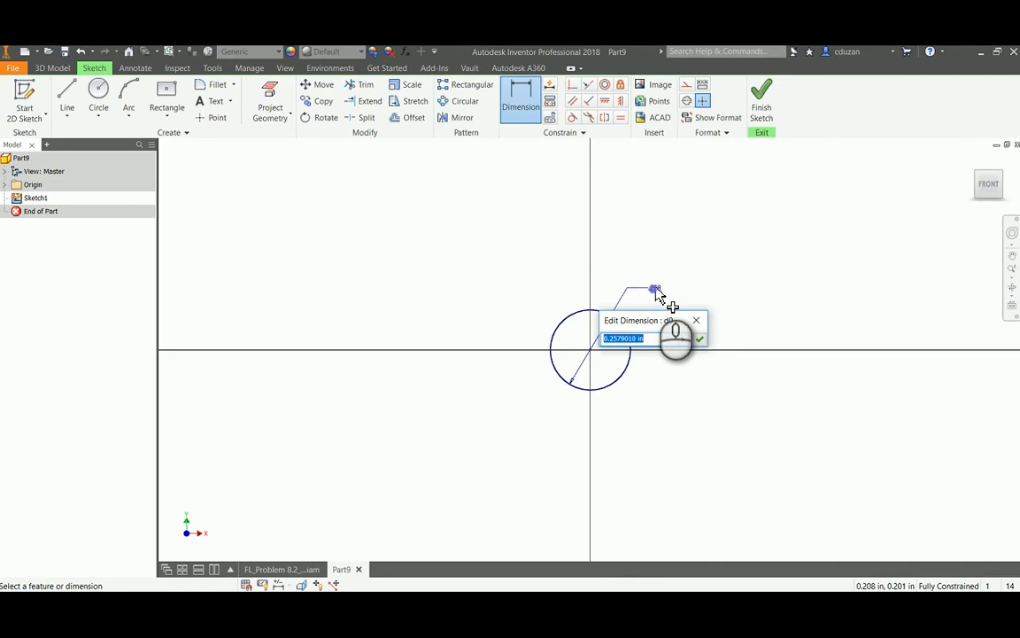
key("Return")
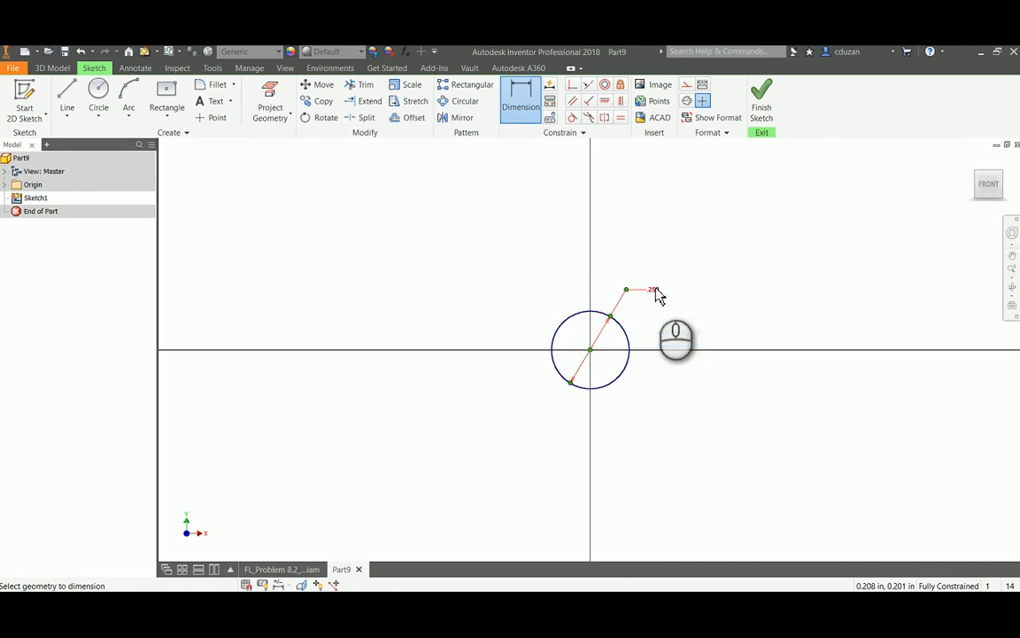
left_click(762, 105)
Extrude the circle 1.25 in into a solid peg and assign it the Wood (Birch) material
left_click(68, 96)
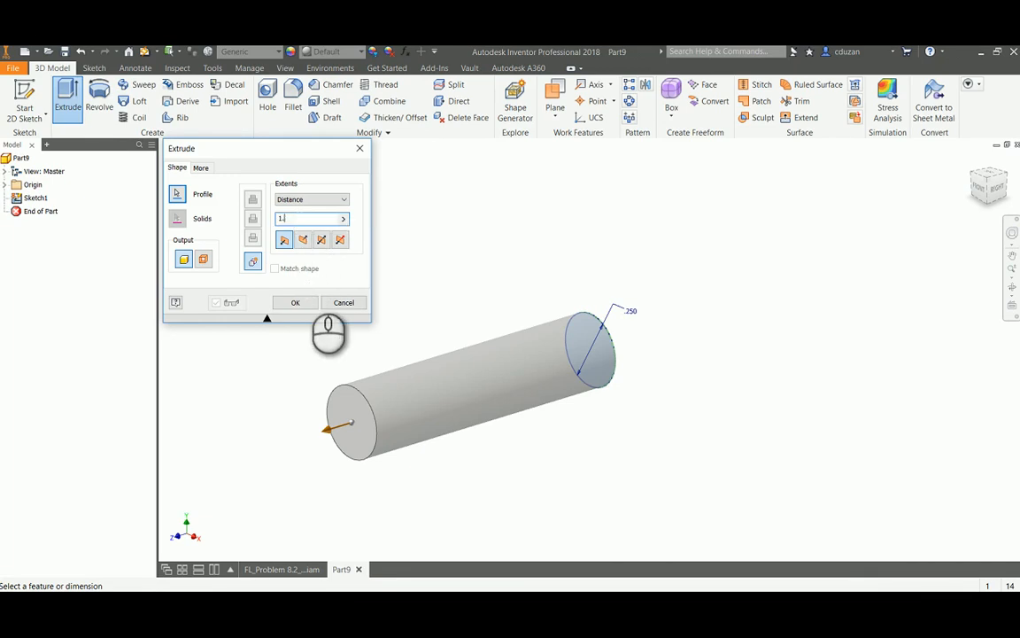
left_click(295, 302)
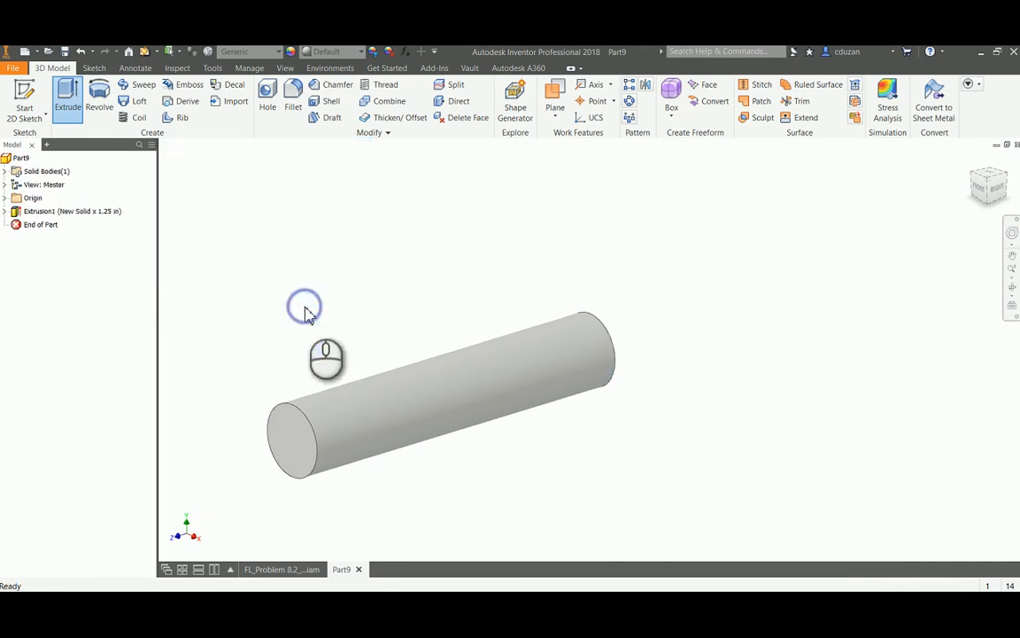
left_click(257, 51)
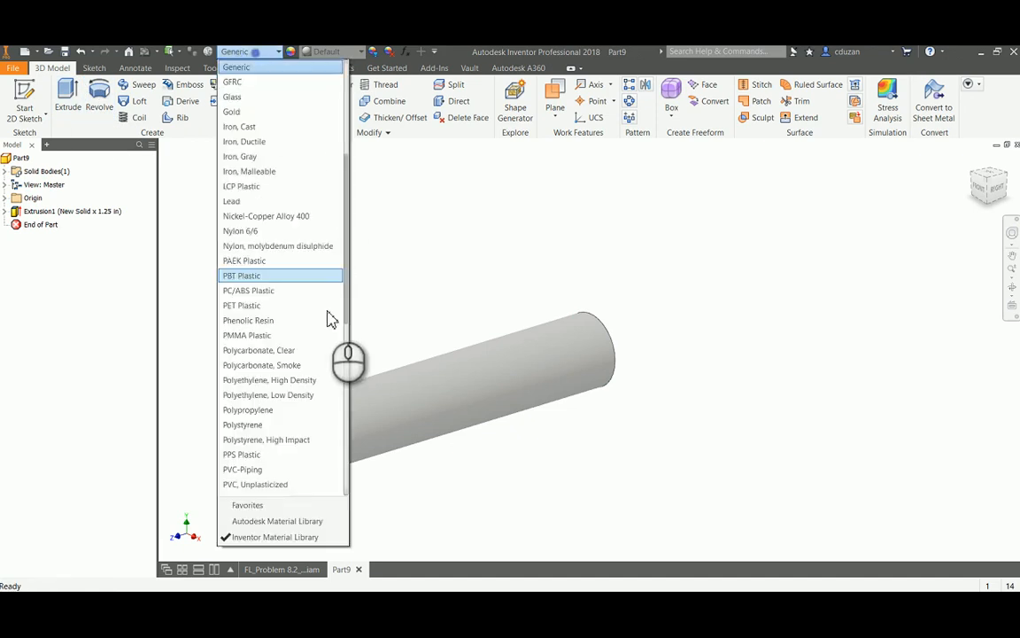
scroll(301, 363, "down", 8)
scroll(292, 390, "down", 3)
left_click(264, 426)
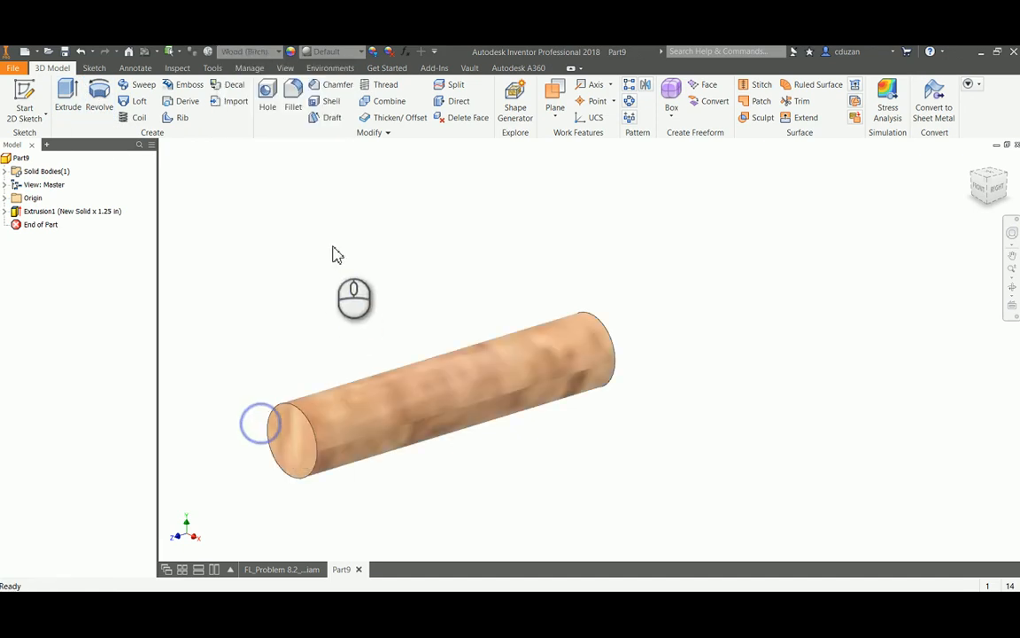
Save the peg as FL_Problem 8.2_ADC_Crank Handle Peg in the FL_Problem 8.2_ADC-Advanced folder and close the part
left_click(16, 69)
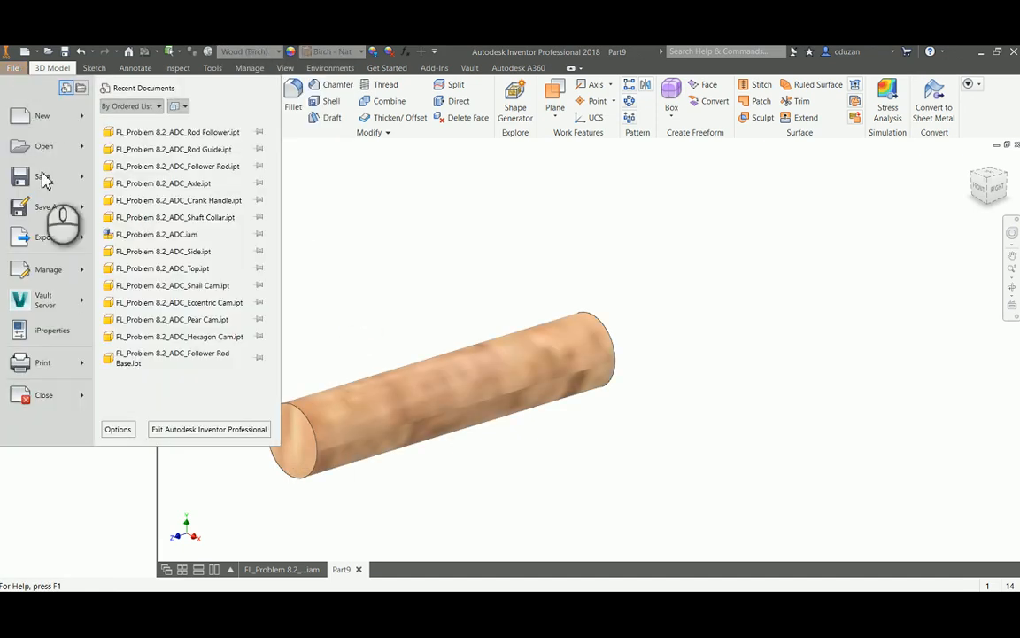
left_click(48, 207)
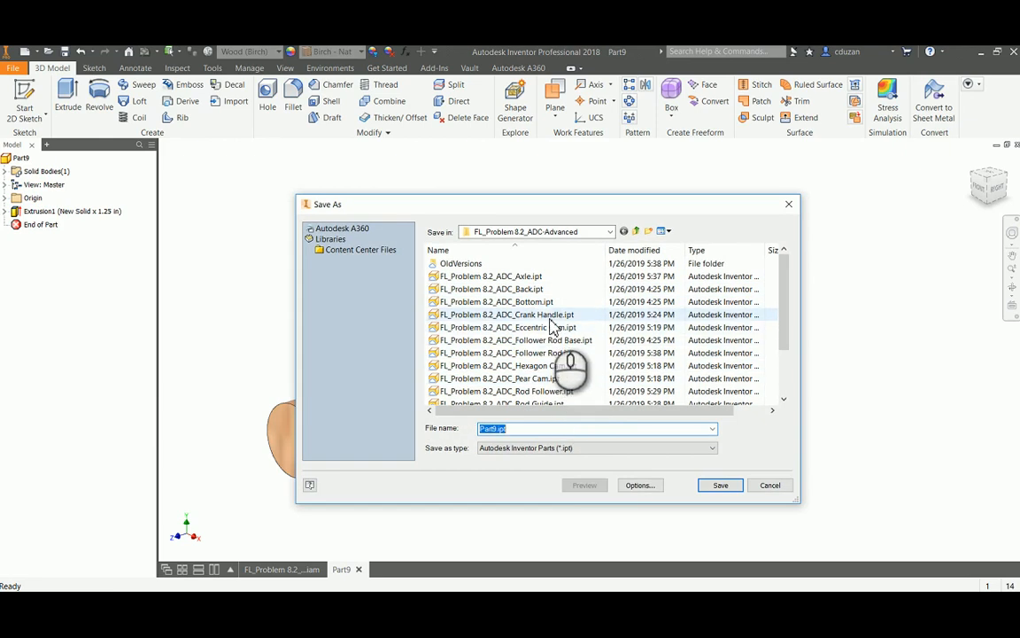
left_click(532, 314)
left_click(615, 431)
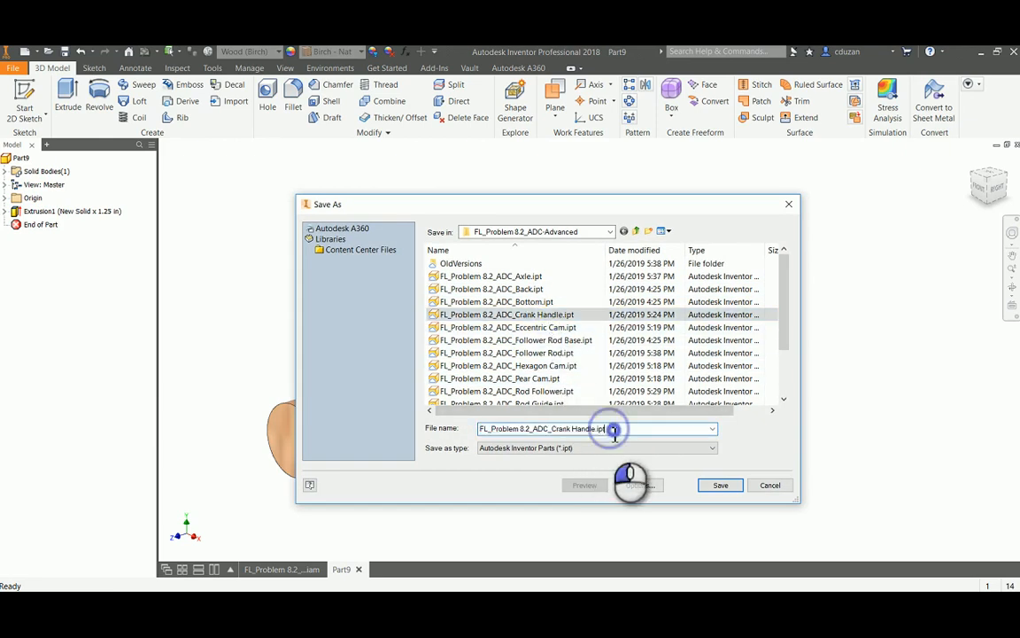
double_click(600, 429)
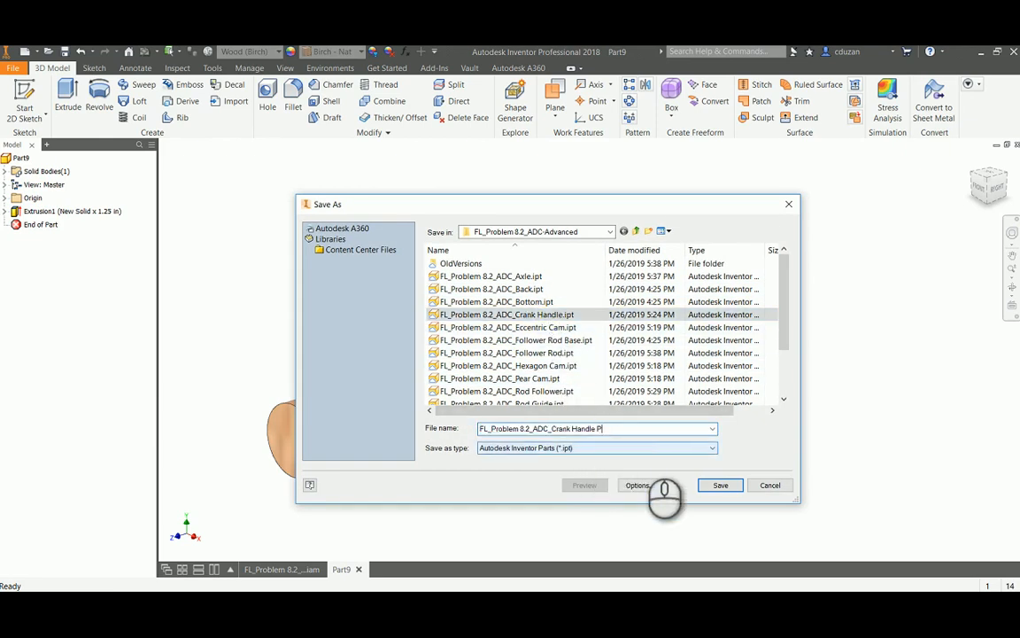
left_click(720, 484)
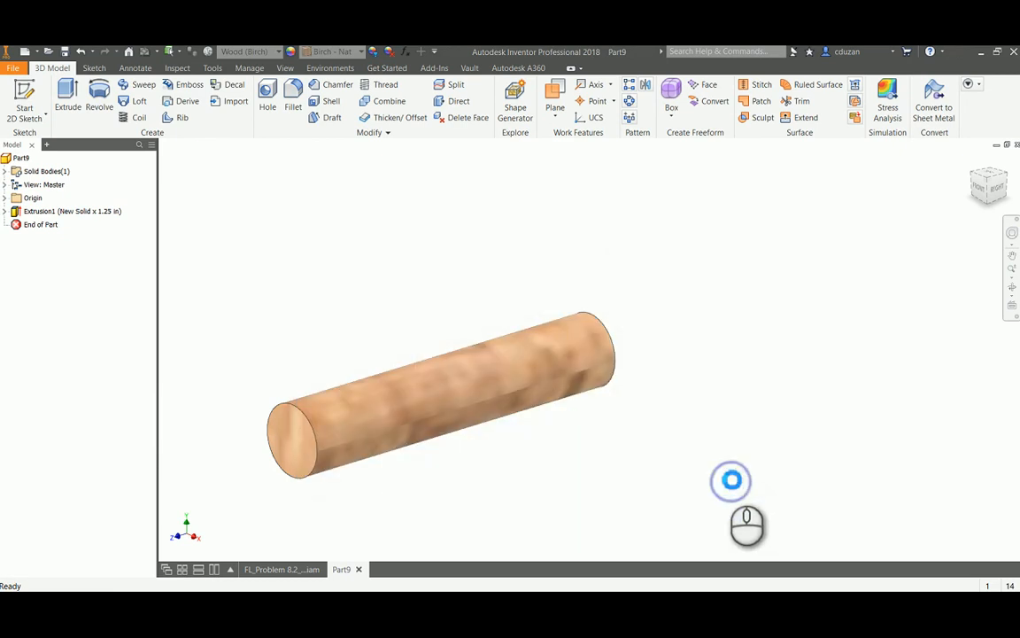
left_click(1016, 145)
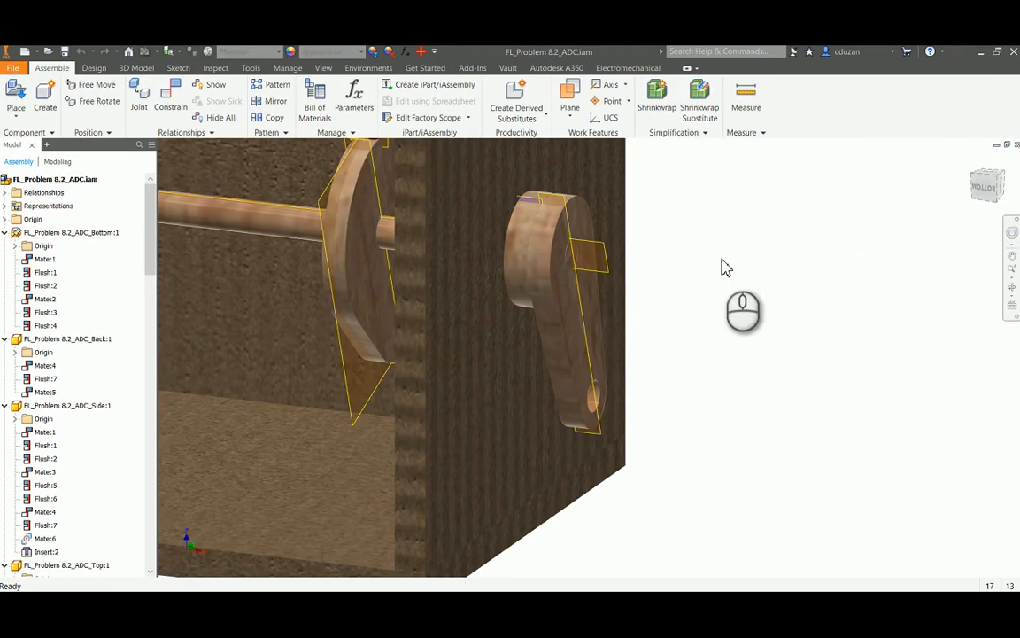
Place one FL_Problem 8.2_ADC_Crank Handle Peg.ipt in the assembly beside the crank handle
left_click(18, 96)
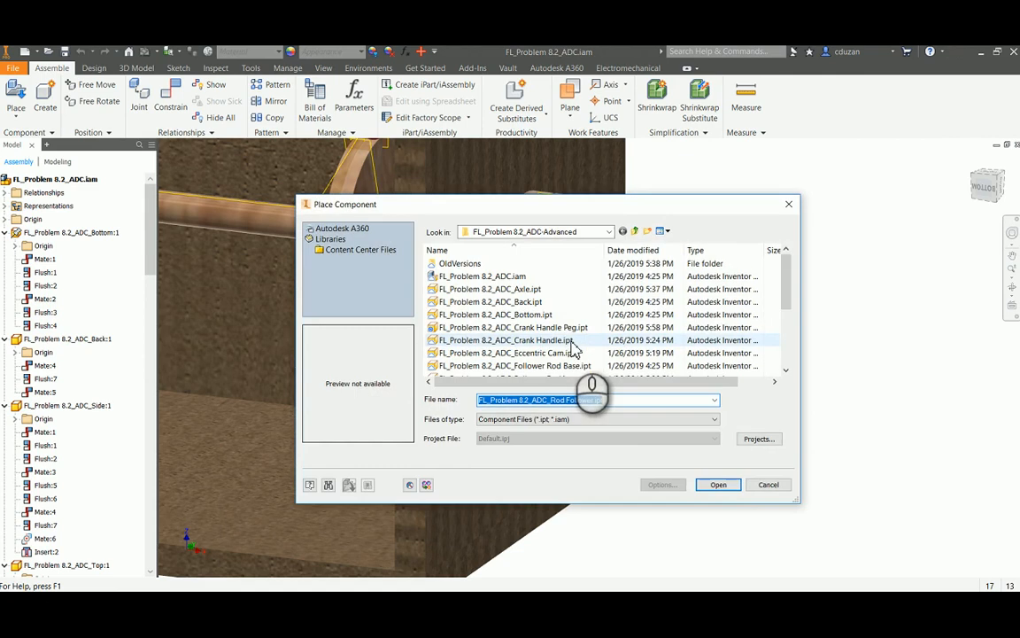
left_click(531, 327)
left_click(719, 484)
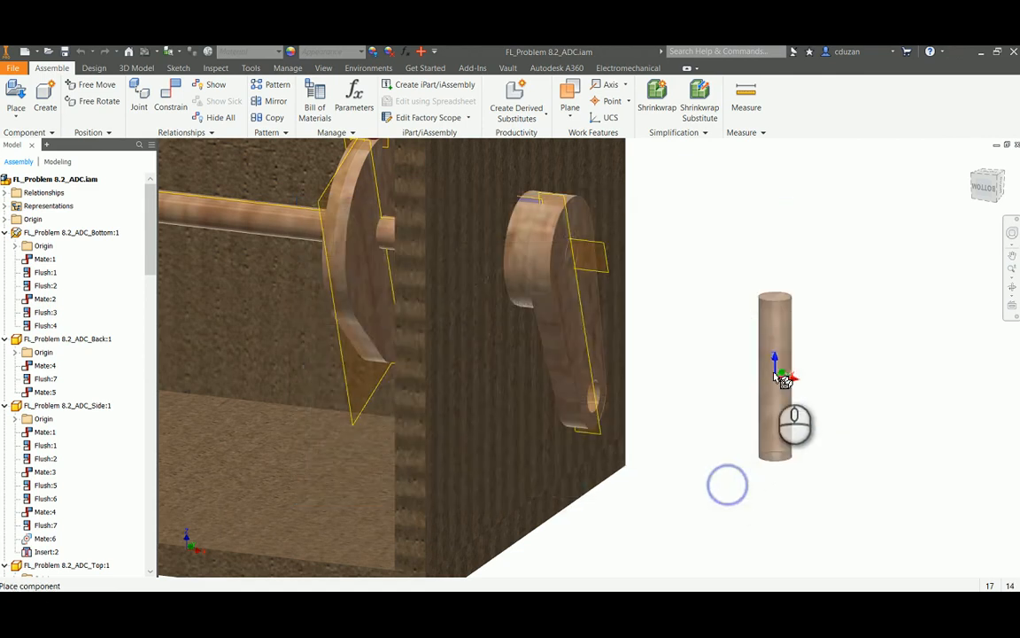
left_click(720, 352)
right_click(797, 233)
left_click(835, 235)
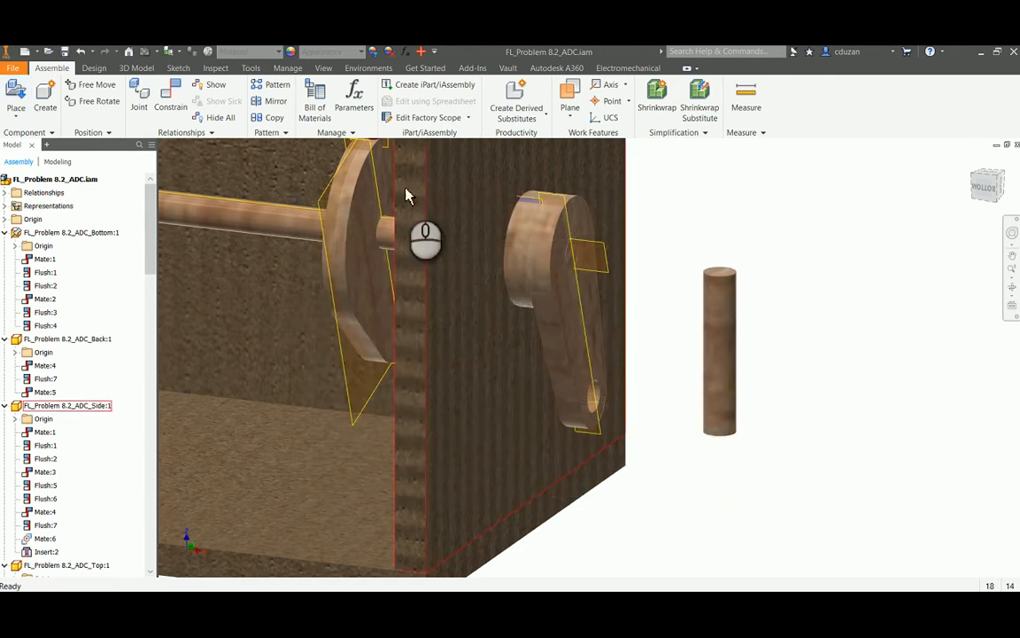
Insert the peg's end into the hole at the crank handle's free end with an aligned Insert constraint at 0.000 in offset
left_click(174, 121)
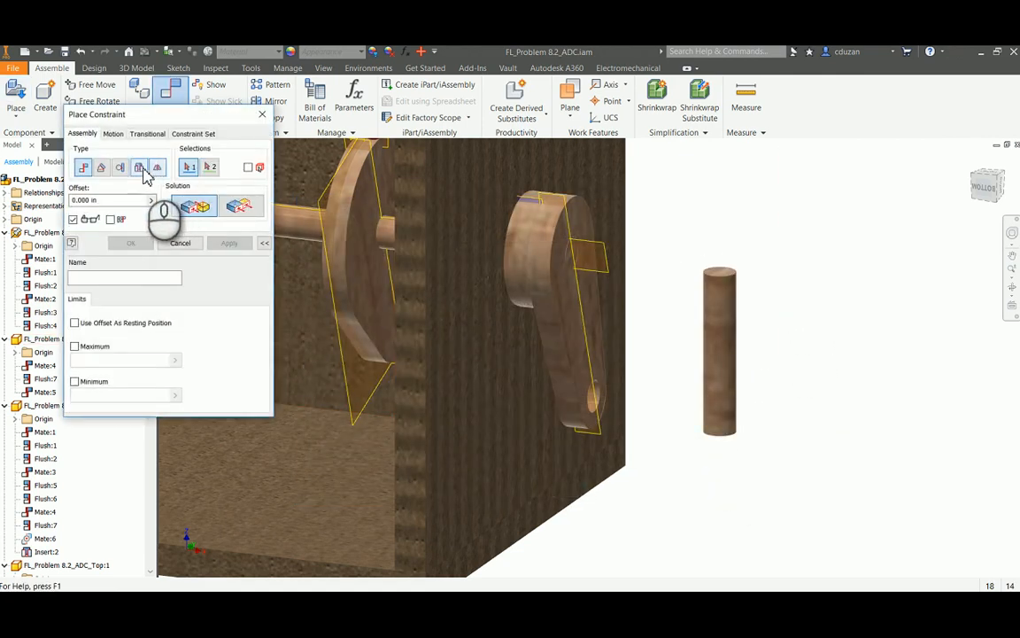
left_click(139, 167)
left_click(717, 272)
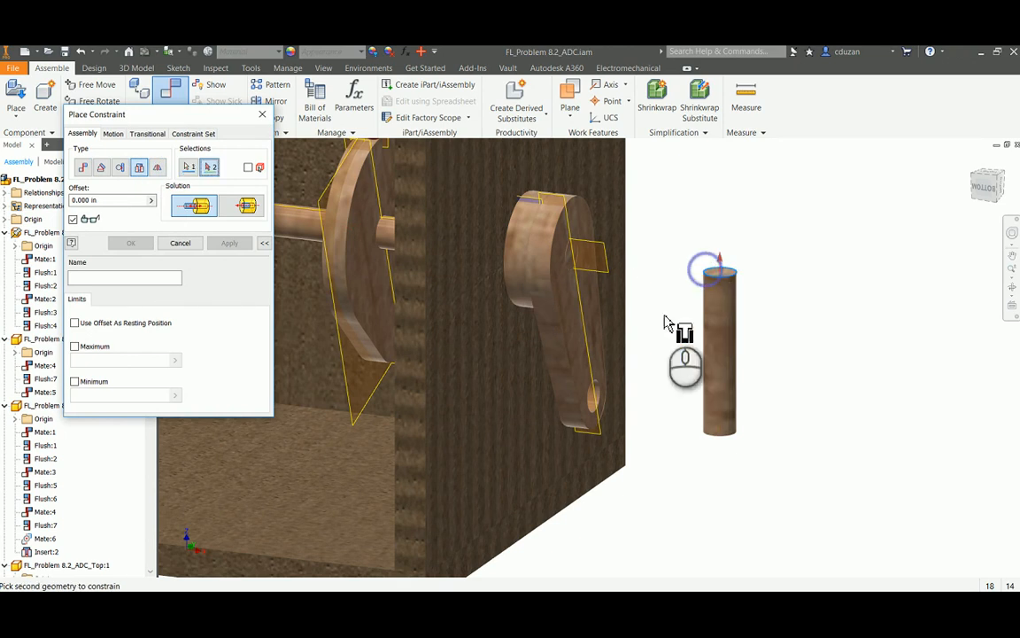
left_click(571, 403)
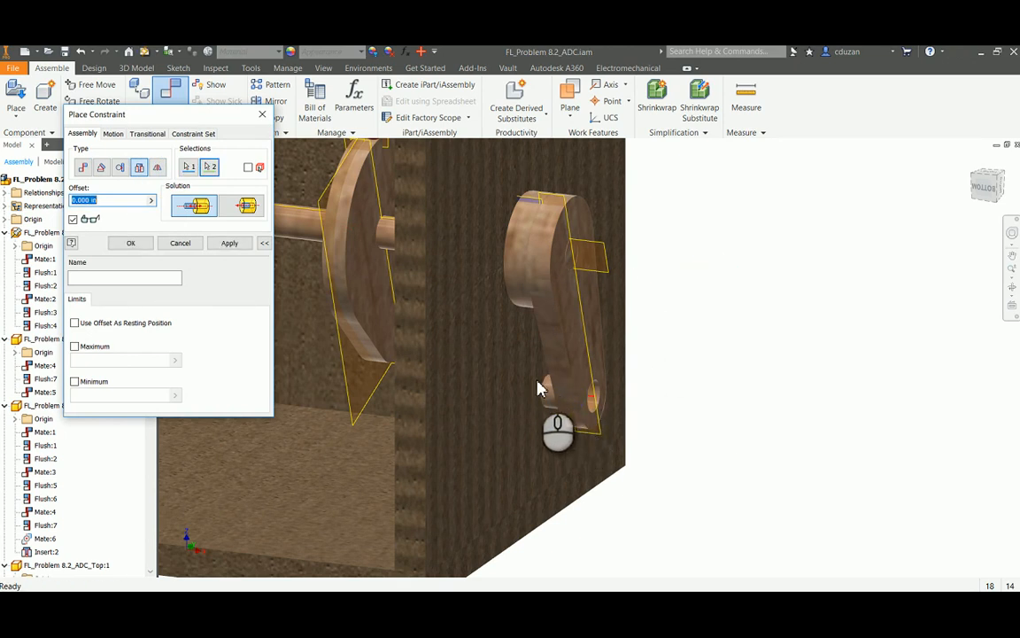
left_click(239, 206)
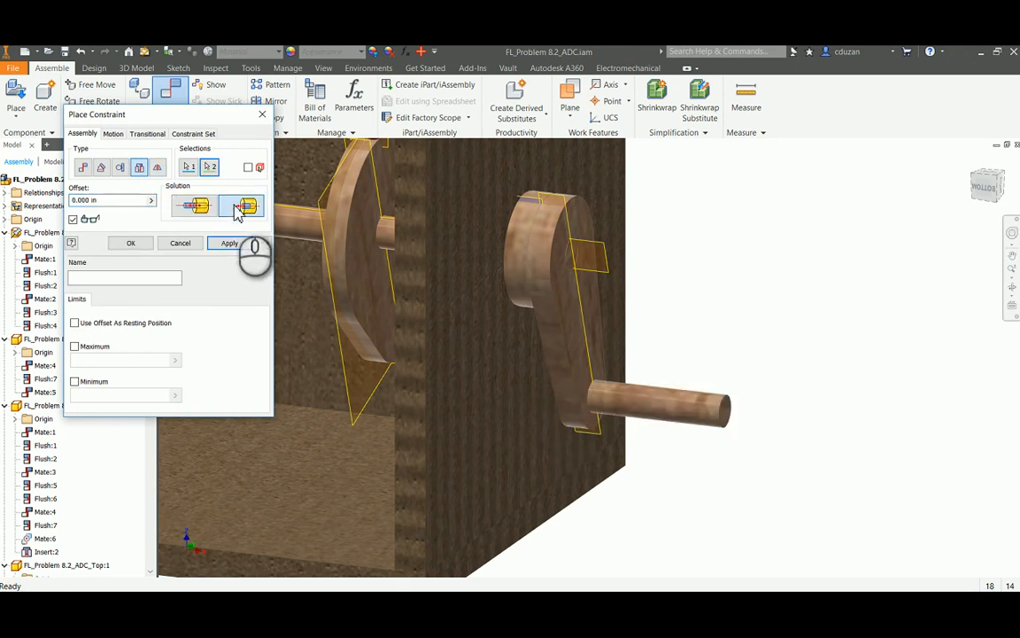
left_click(229, 243)
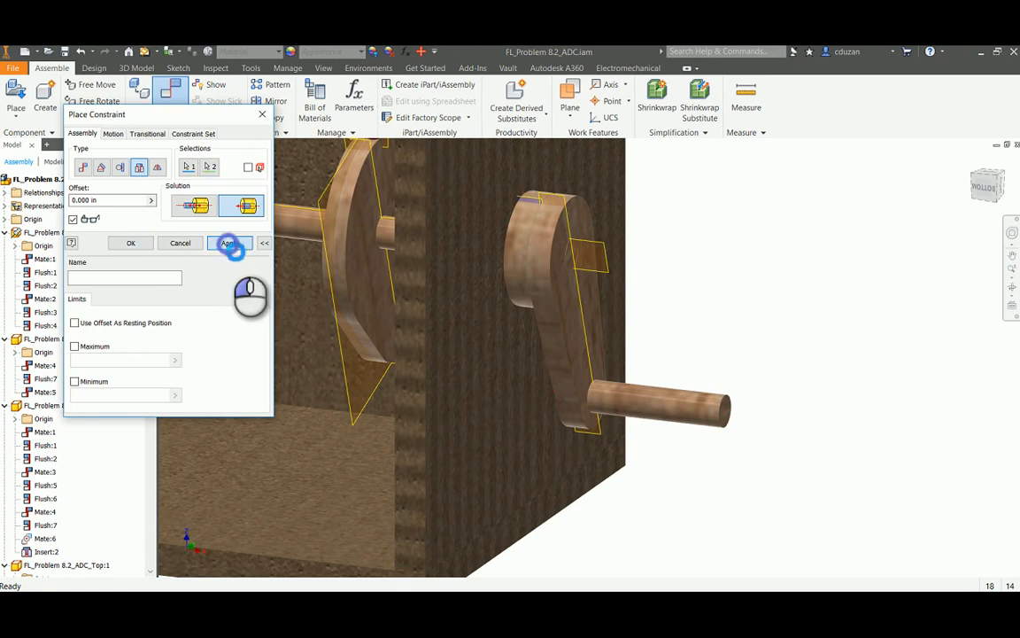
left_click(180, 243)
Turn the crank by its peg to examine how the cams lift the followers and rods
left_click_drag(724, 416, 784, 241)
scroll(781, 265, "up", 5)
middle_click_drag(778, 248, 700, 381)
left_click_drag(646, 379, 650, 403)
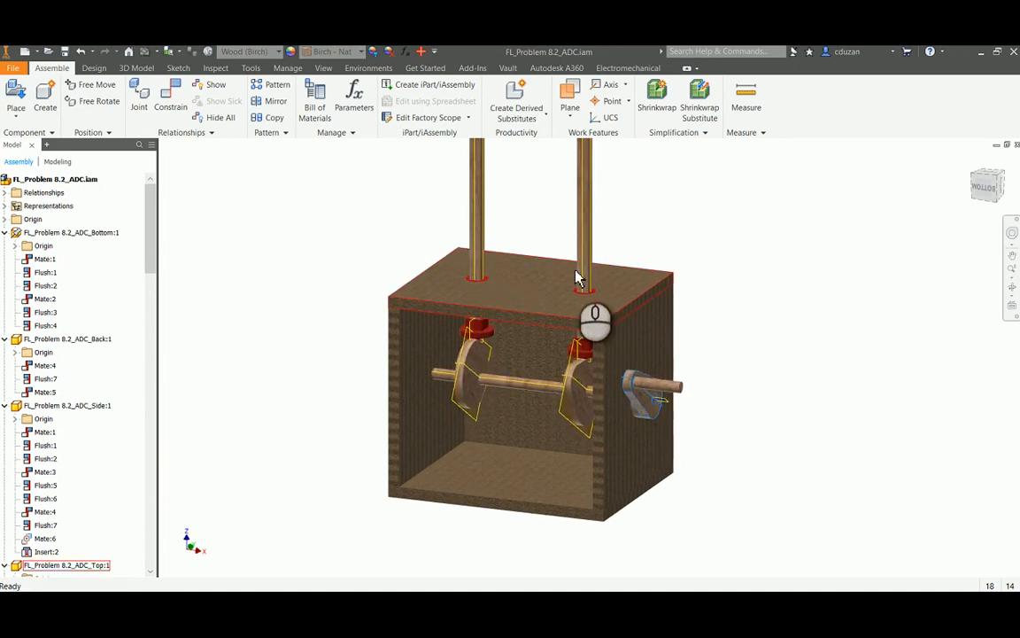
mouse_move(593, 297)
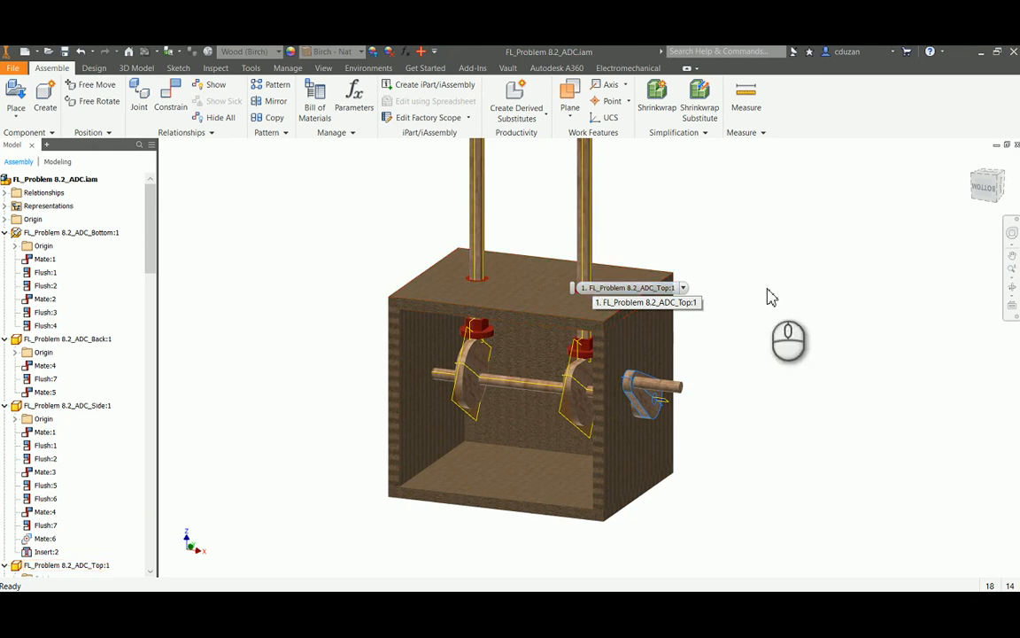
left_click(841, 264)
middle_click_drag(851, 310, 851, 311)
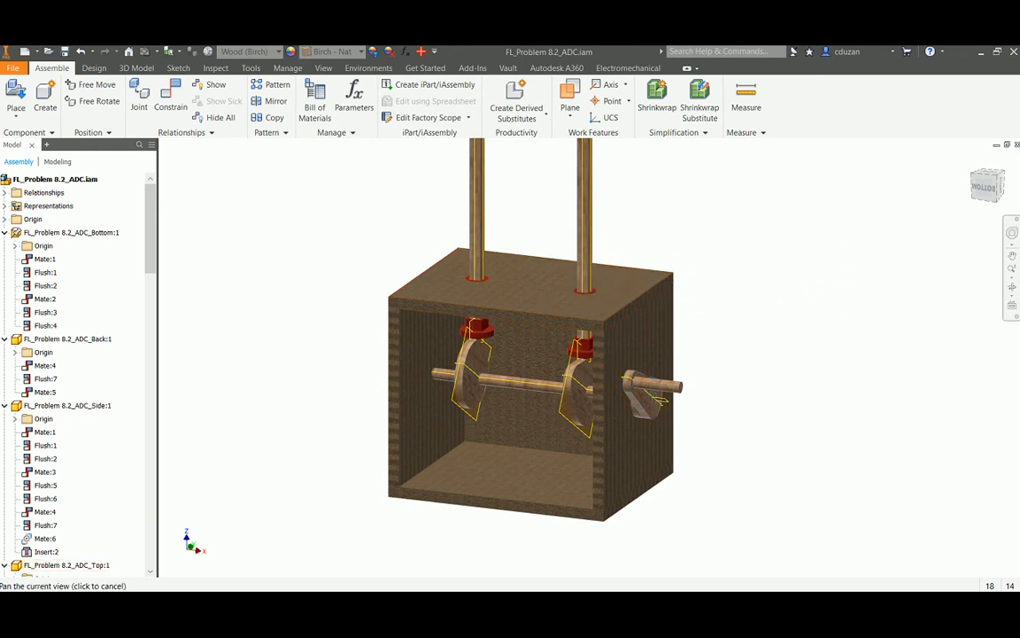
Orient the assembly to a corner view showing the box's open front, top and crank side
left_click(996, 182)
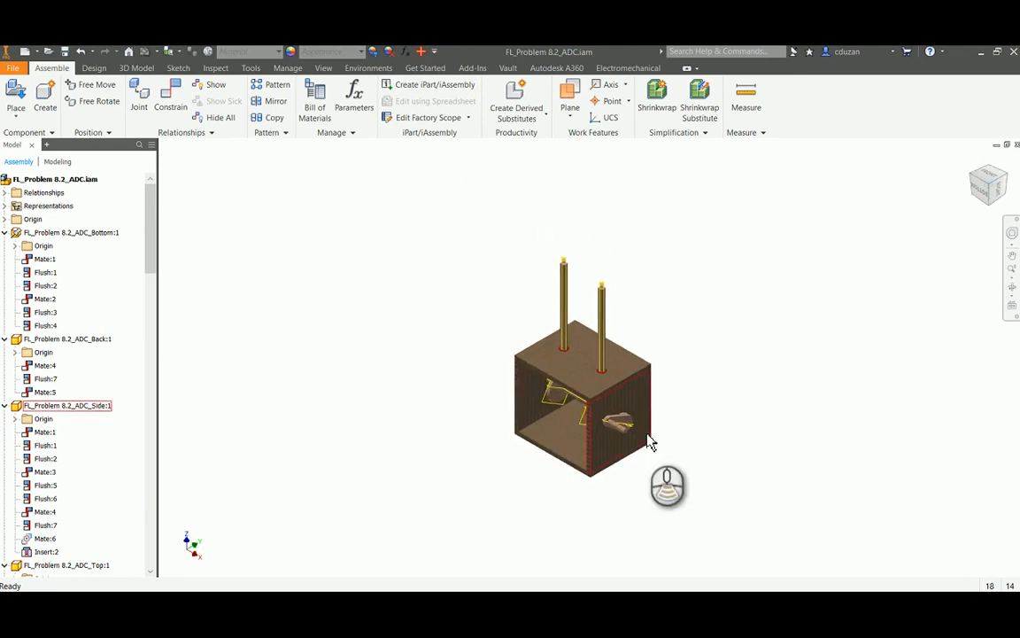
scroll(647, 435, "down", 3)
middle_click_drag(683, 410, 799, 413)
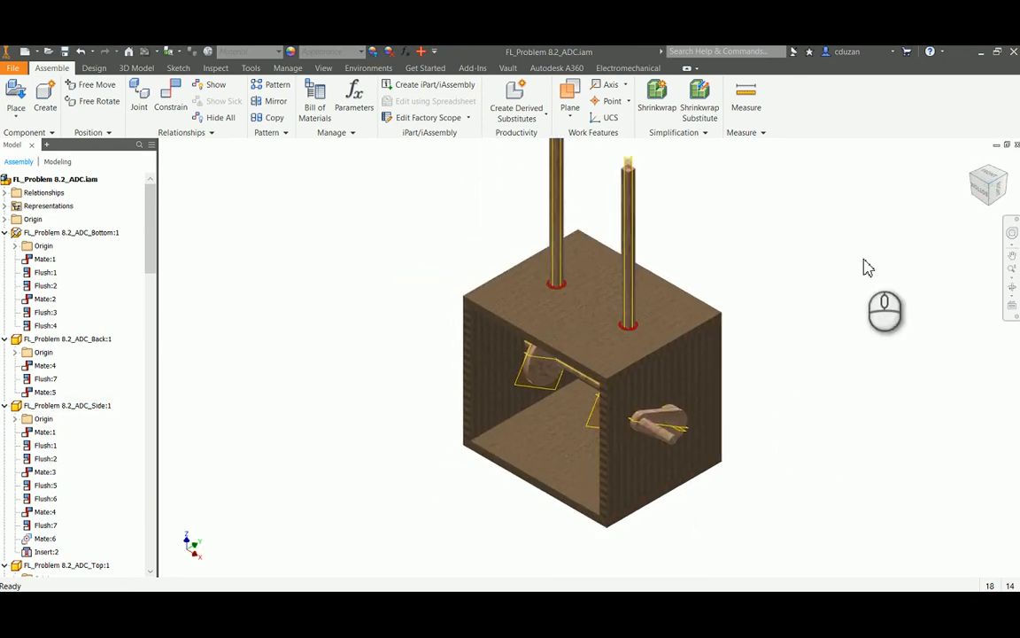